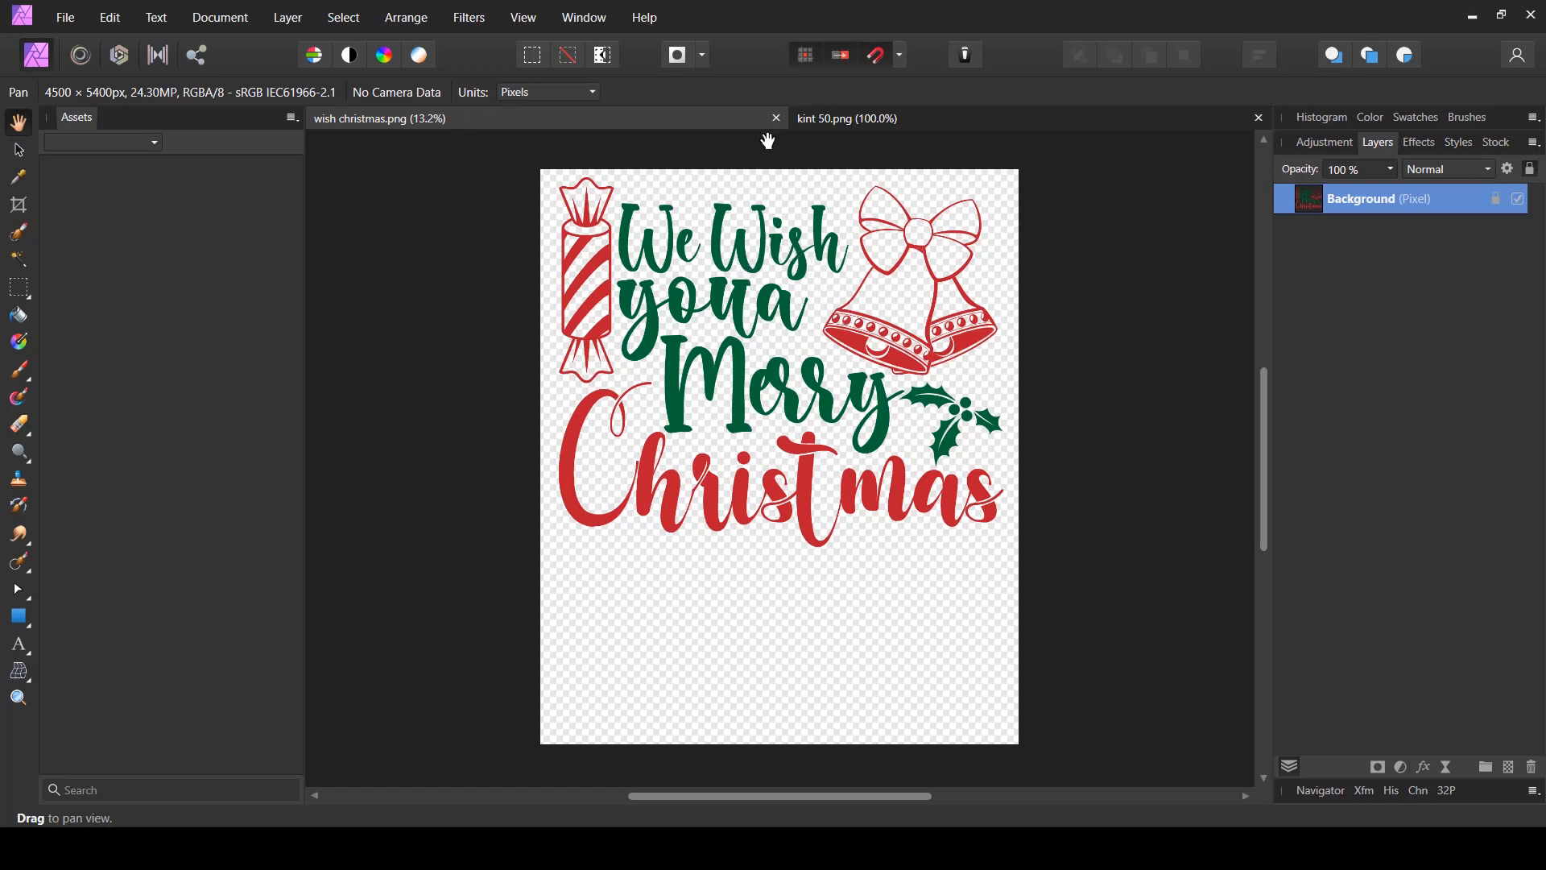
- Switch to the kint 50.png document and zoom it to fit to examine the stitch pattern
left_click(865, 122)
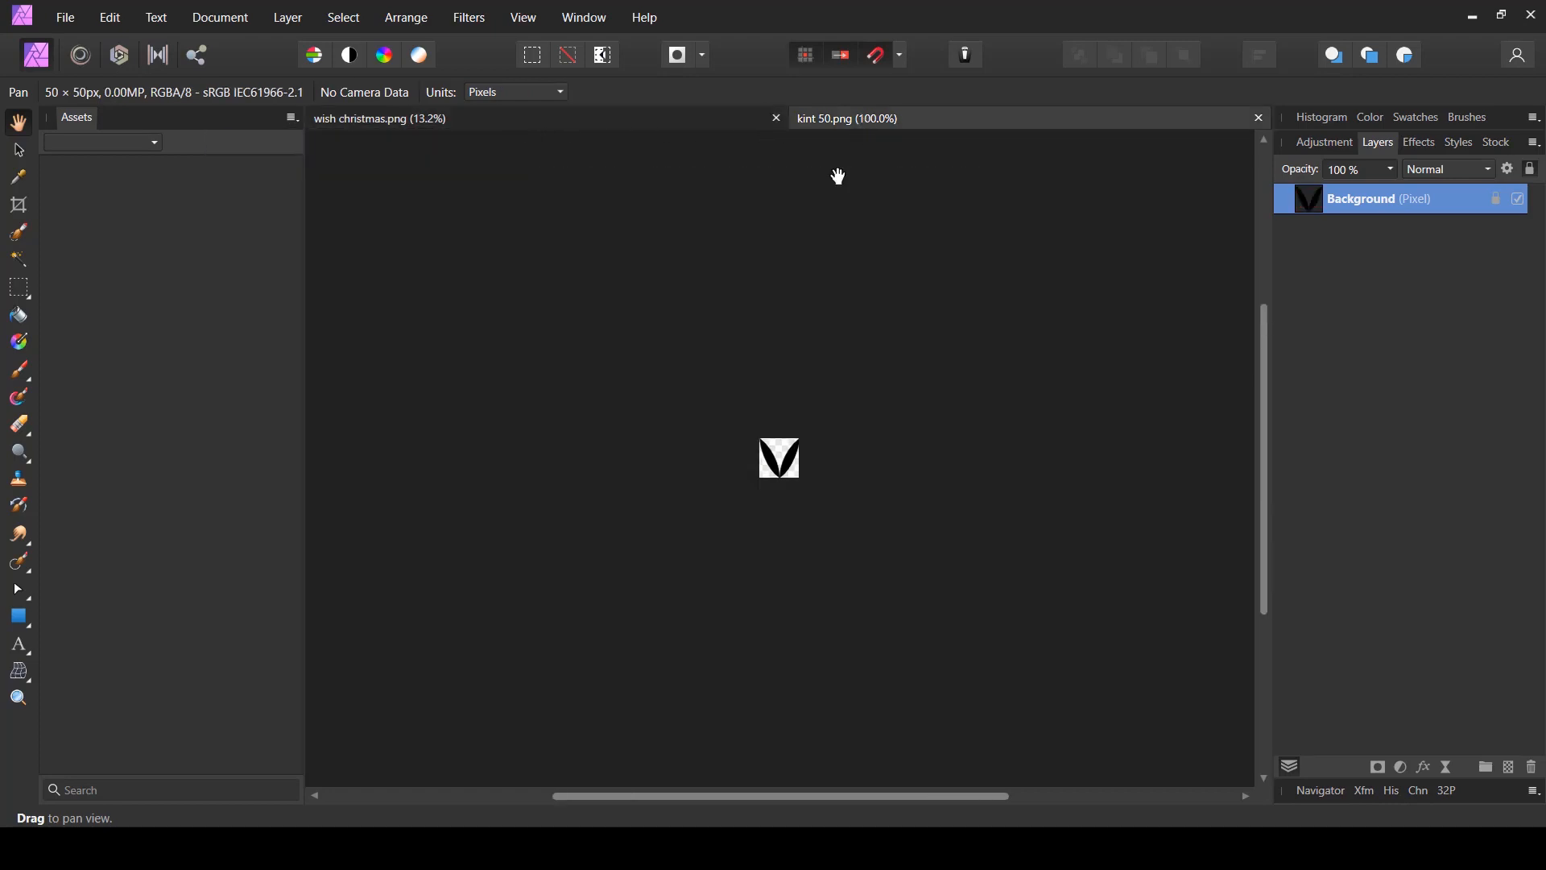
right_click(814, 451)
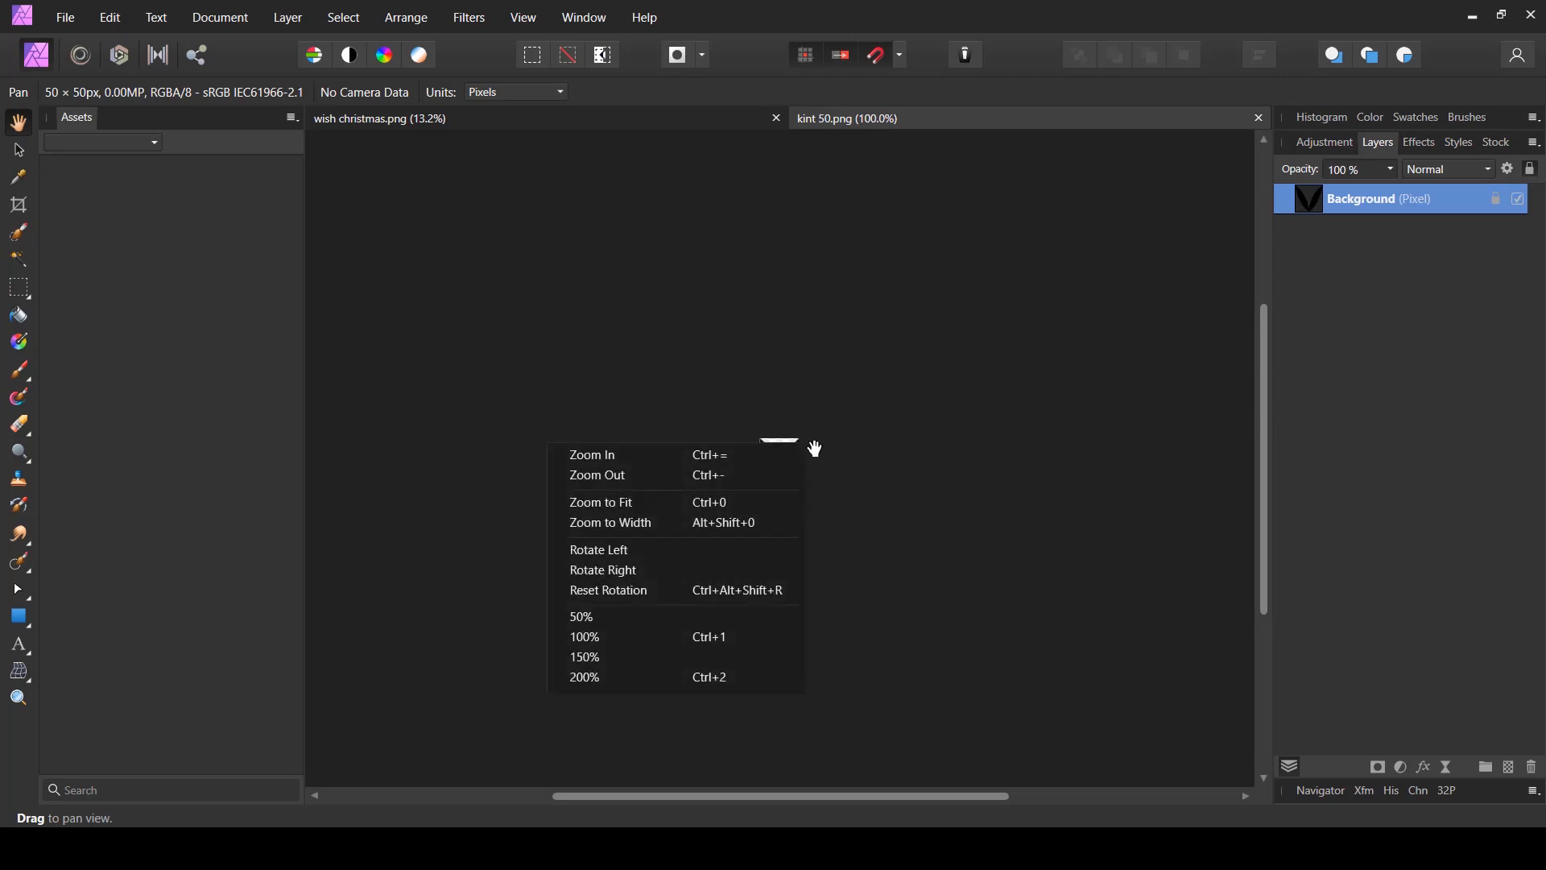
left_click(642, 500)
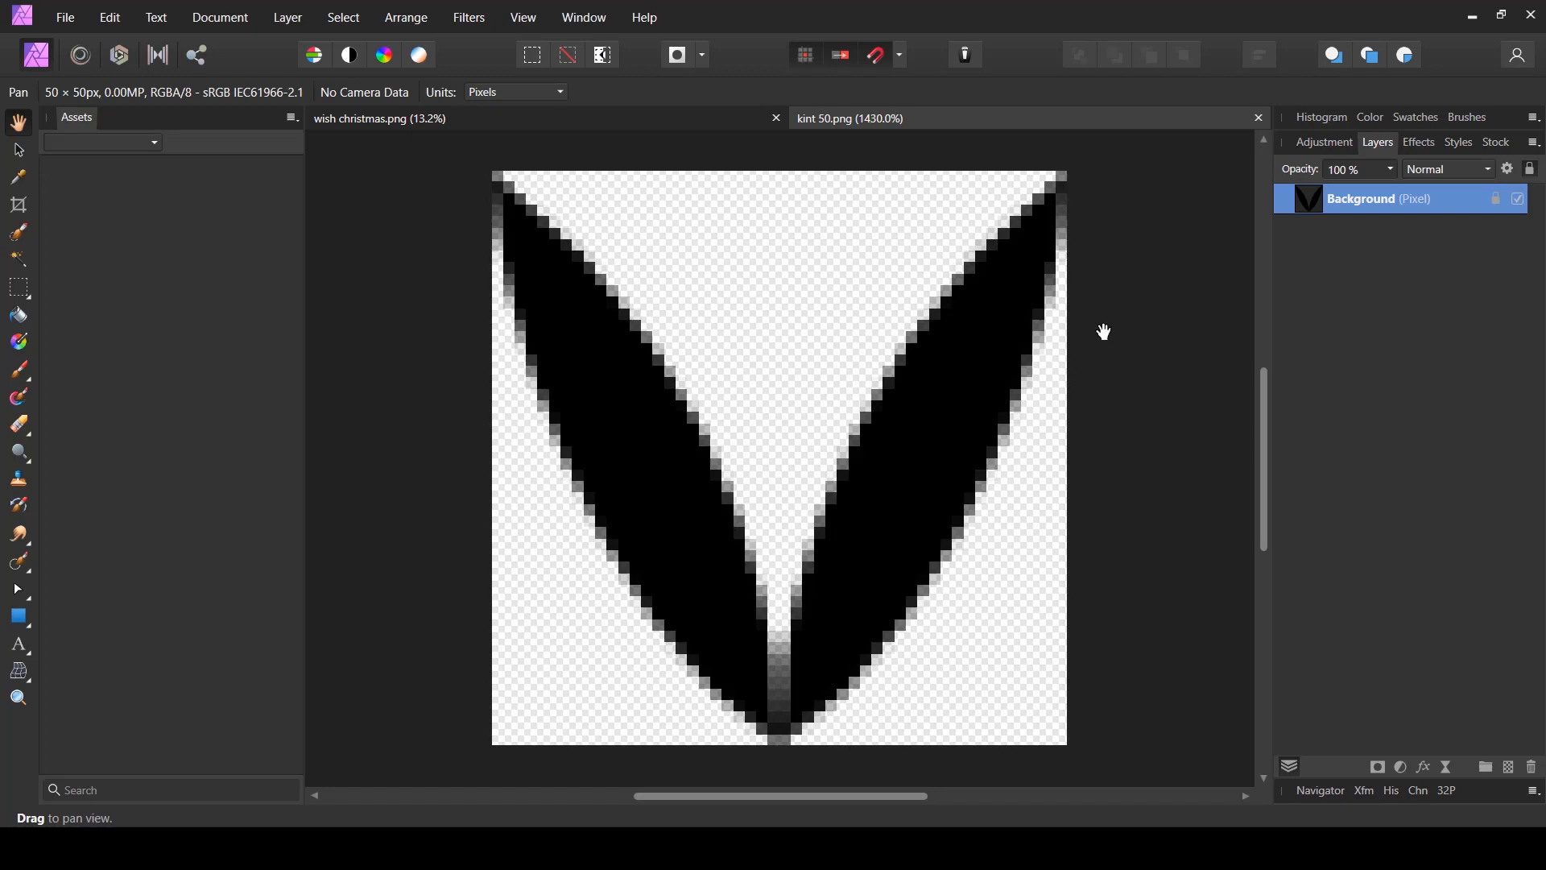
- Duplicate the Background layer in wish christmas.png and hide the original locked layer
left_click(655, 116)
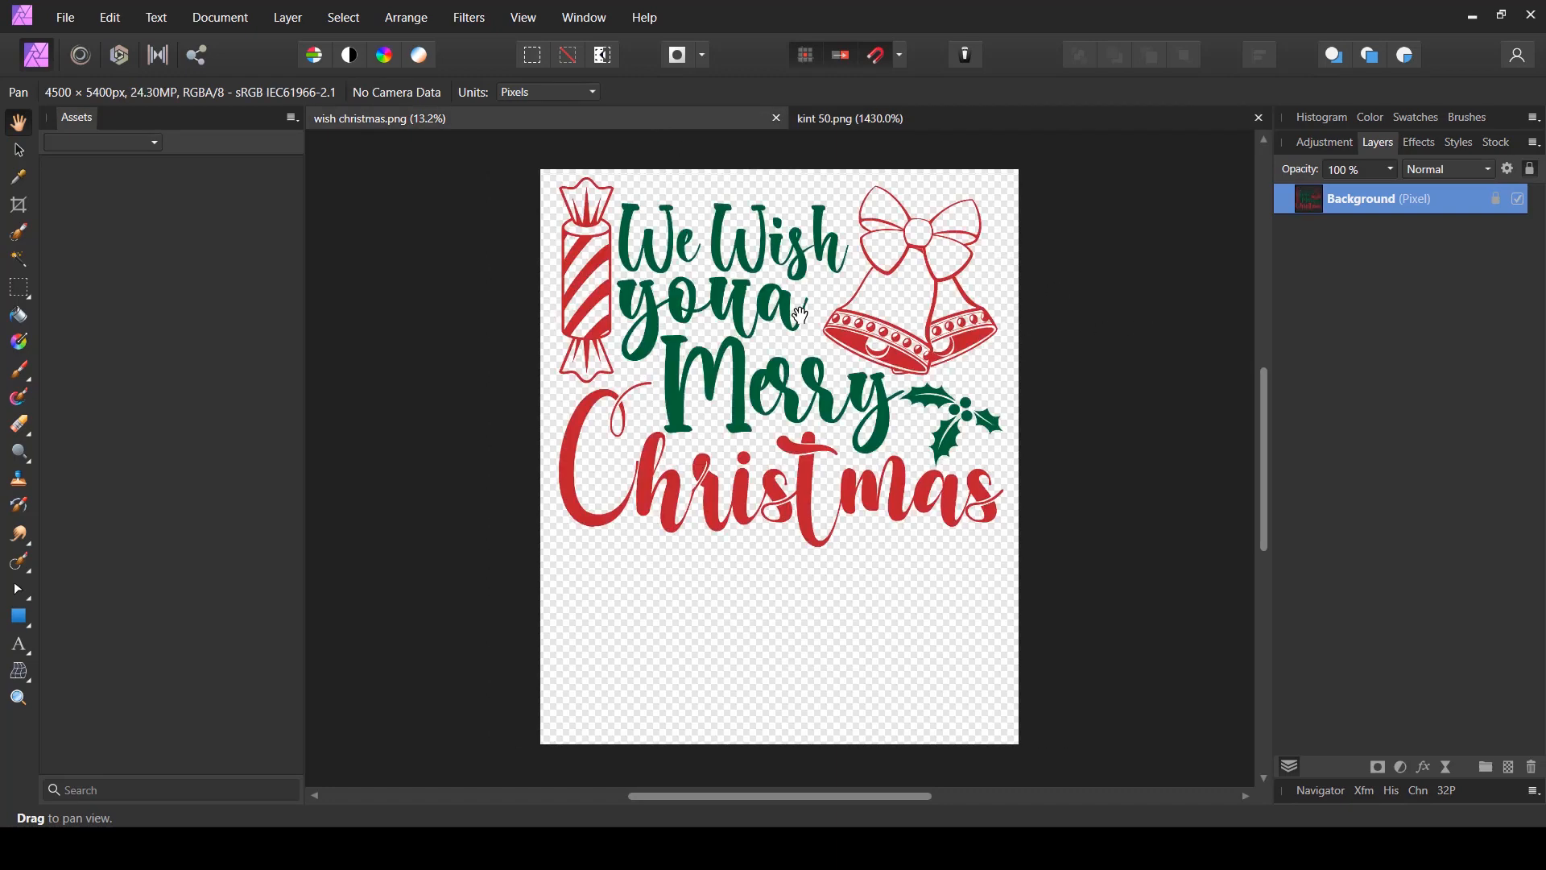
key("ctrl+j")
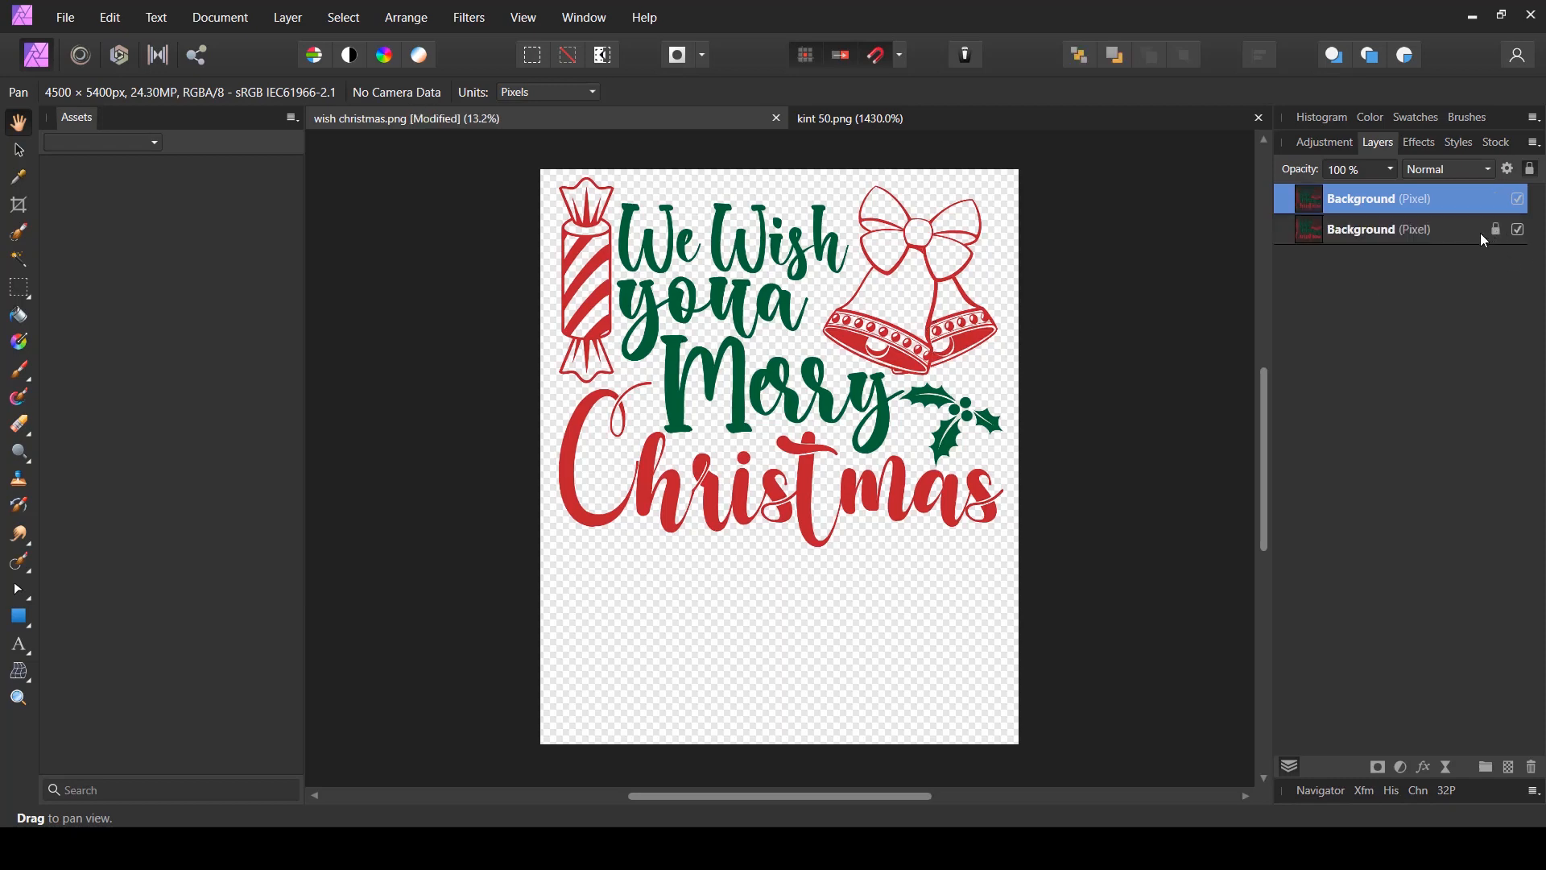
left_click(1519, 230)
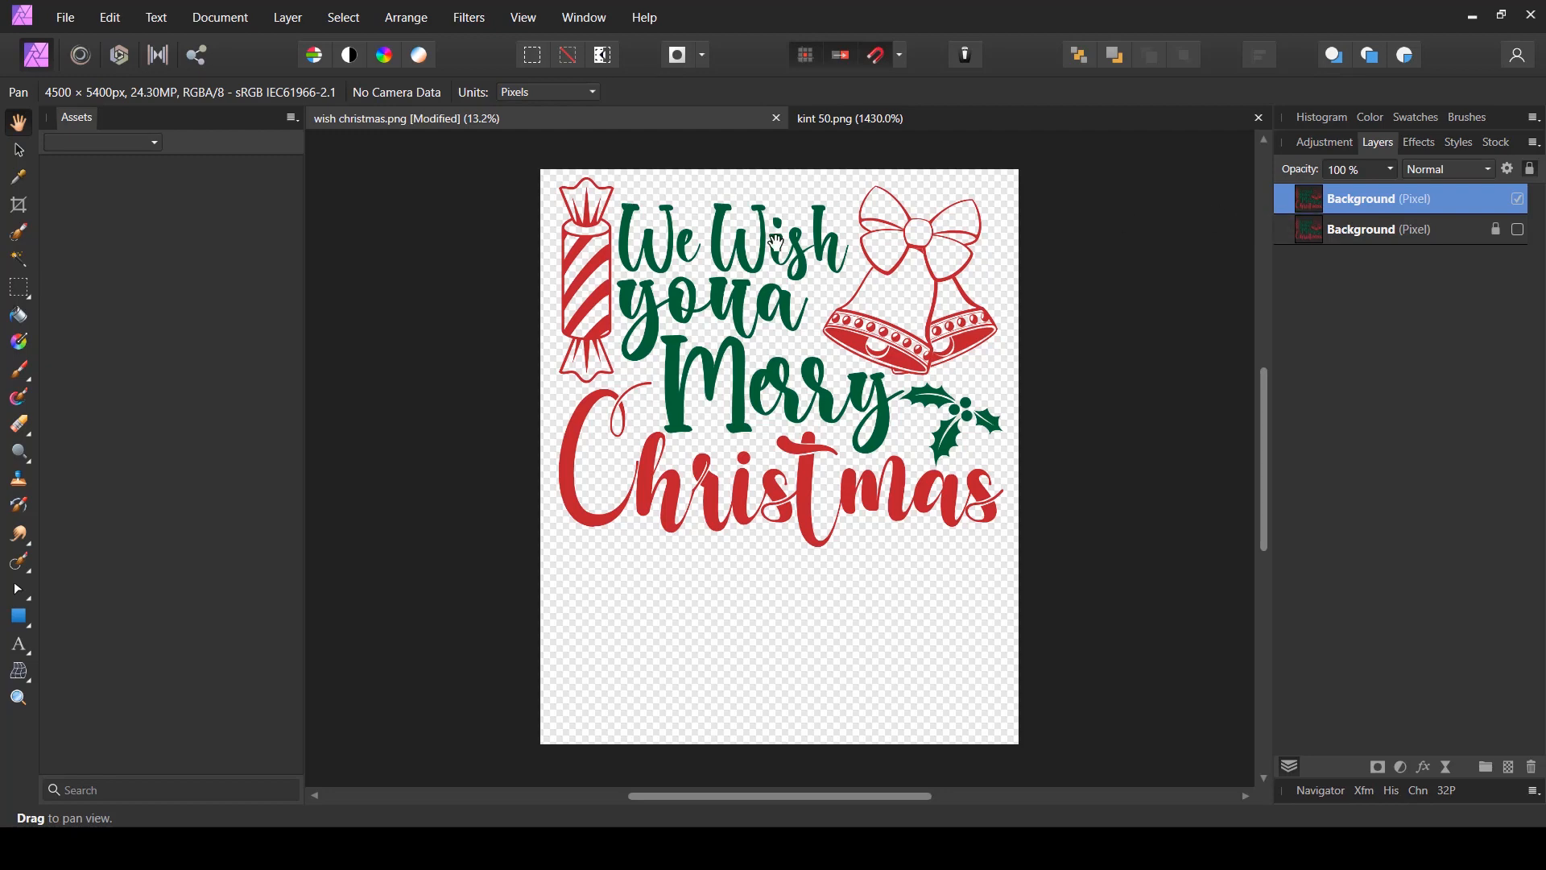
scroll(794, 293, "up", 4)
scroll(755, 297, "down", 2)
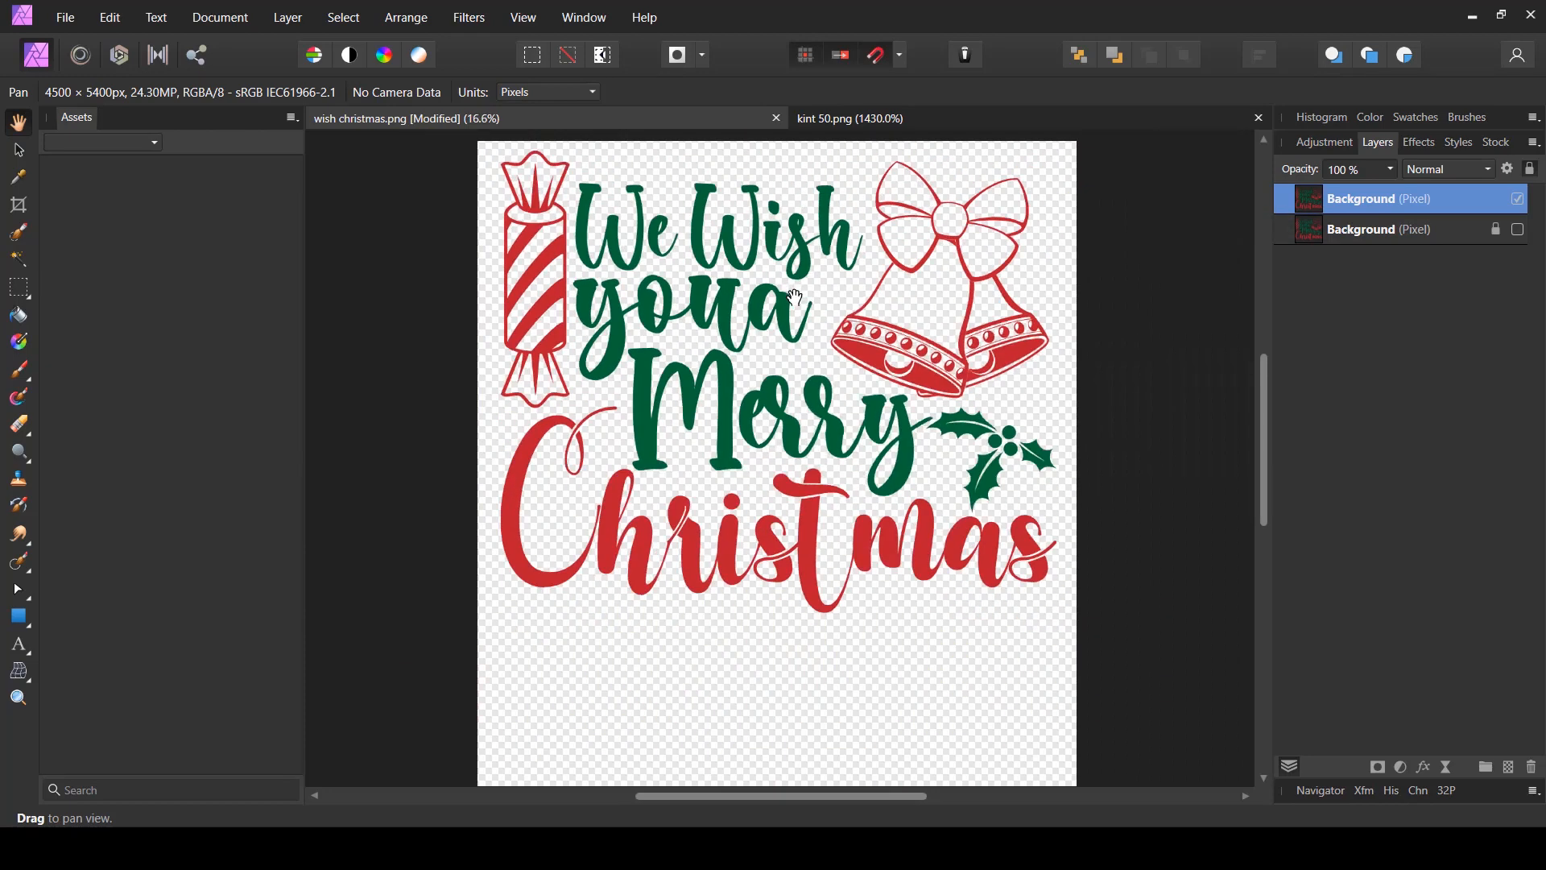
left_click(466, 20)
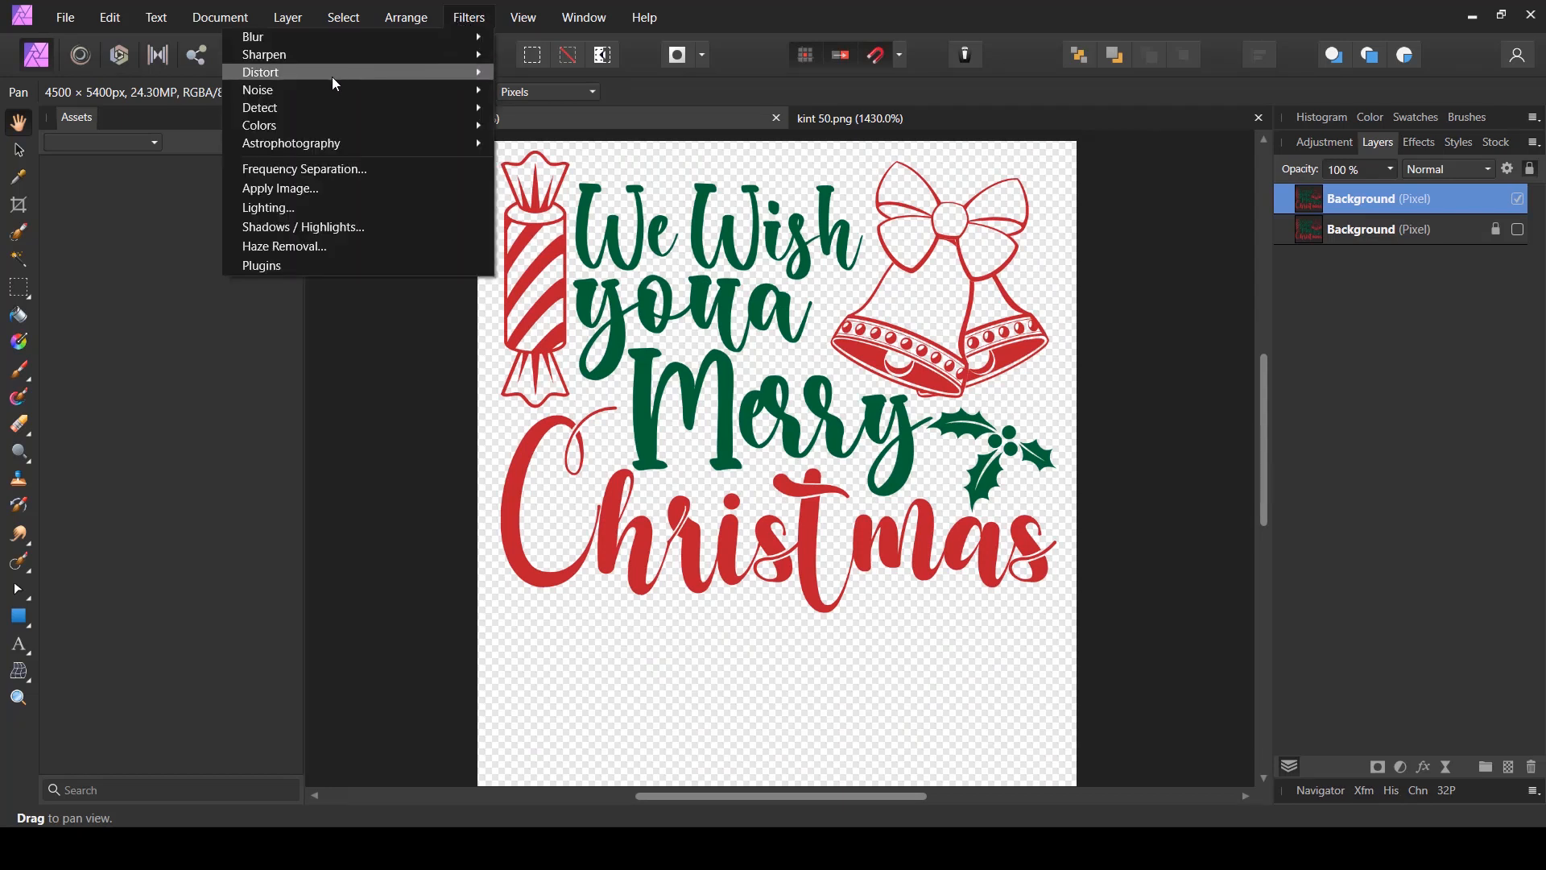
mouse_move(334, 81)
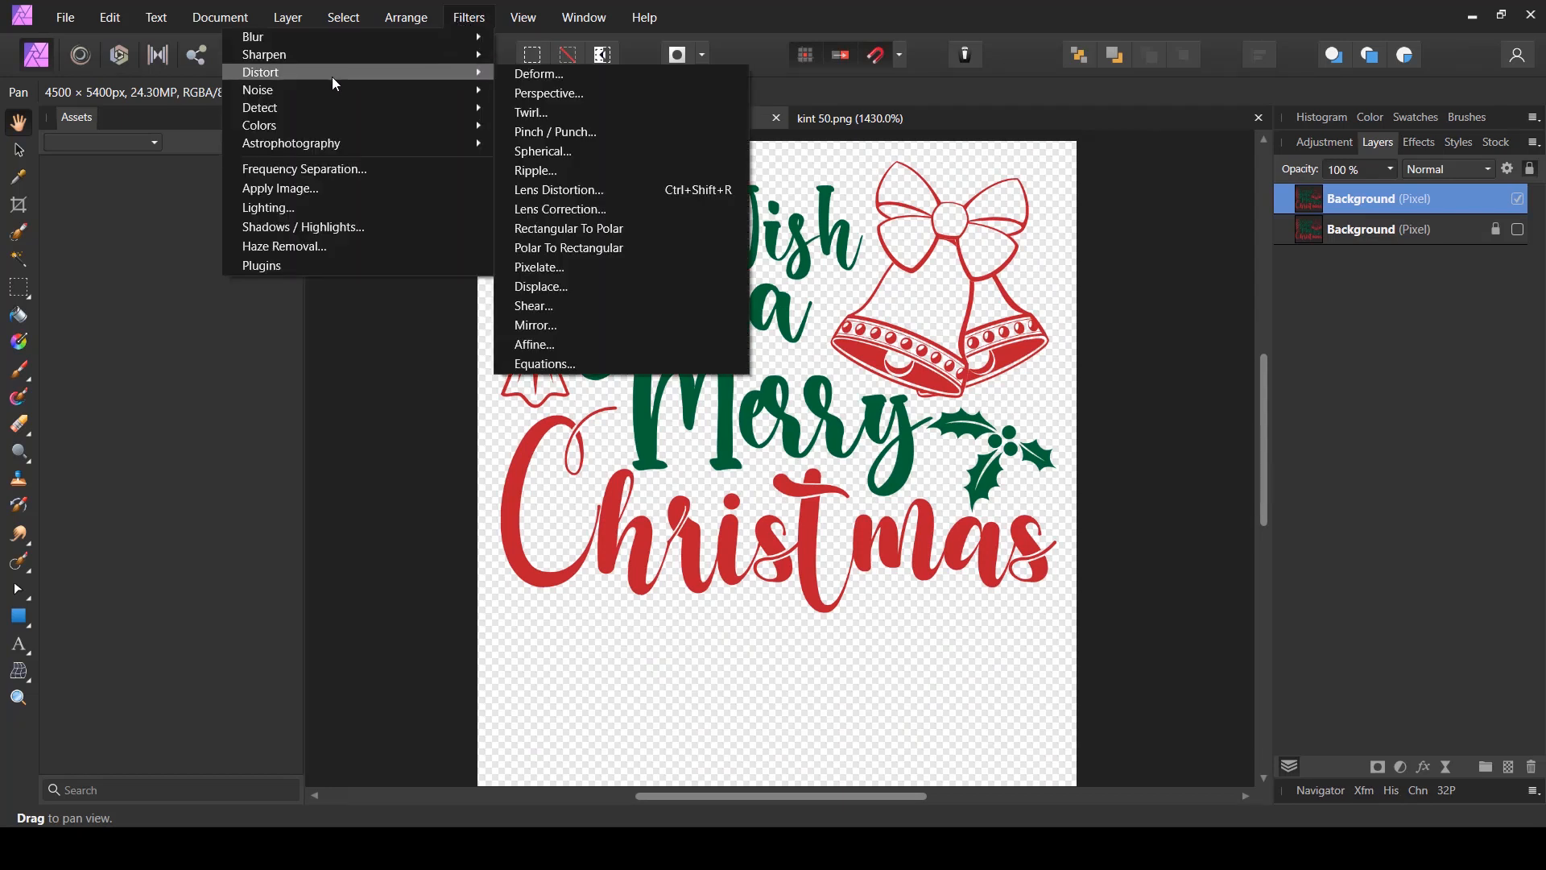
left_click(586, 269)
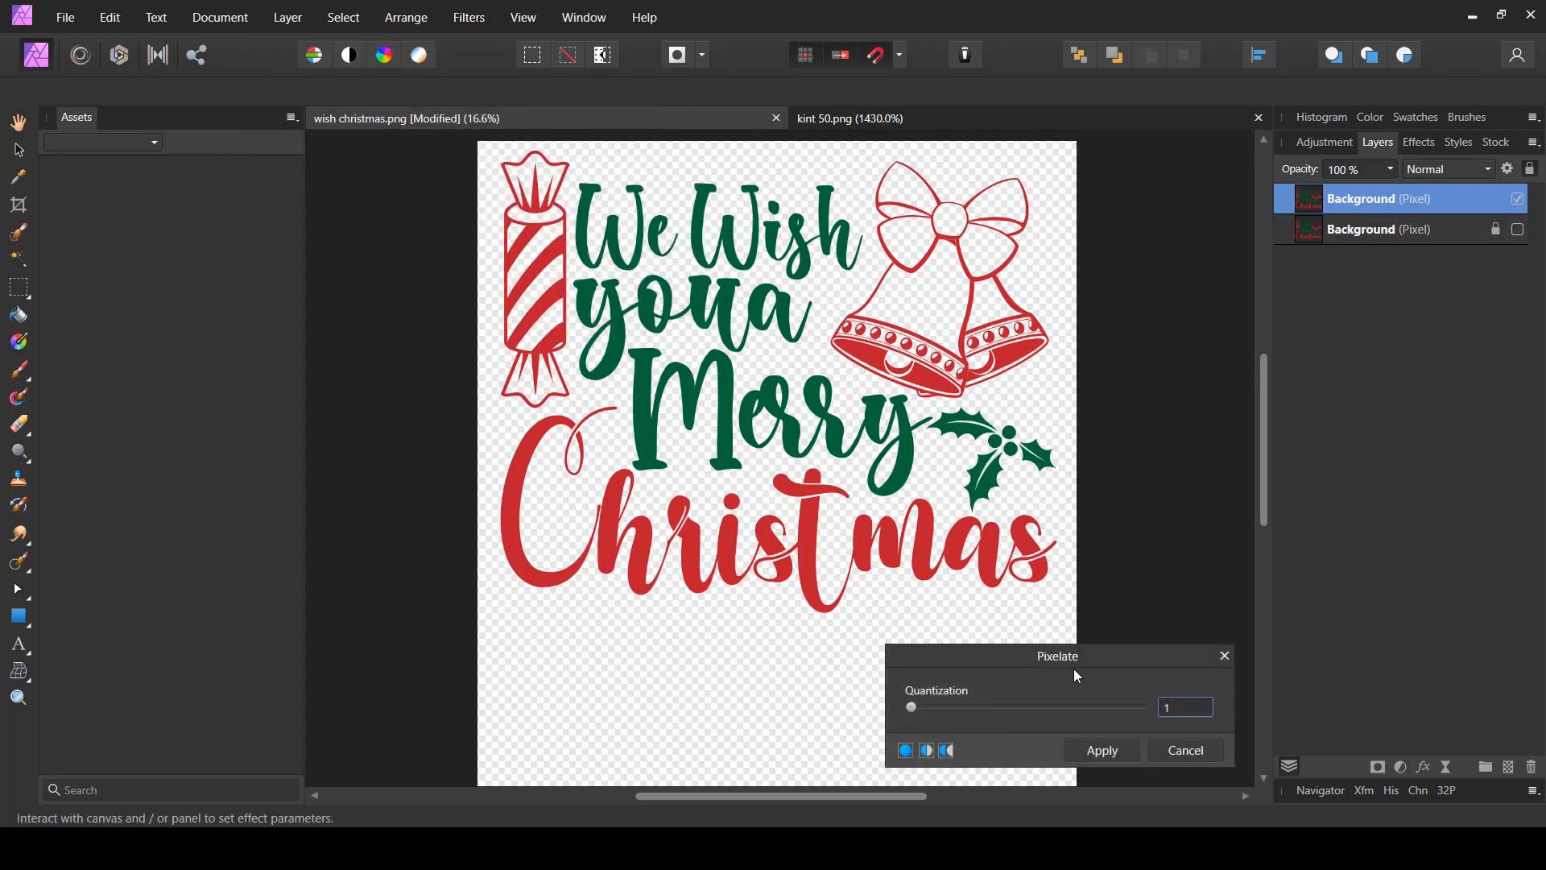
left_click_drag(1047, 650, 669, 603)
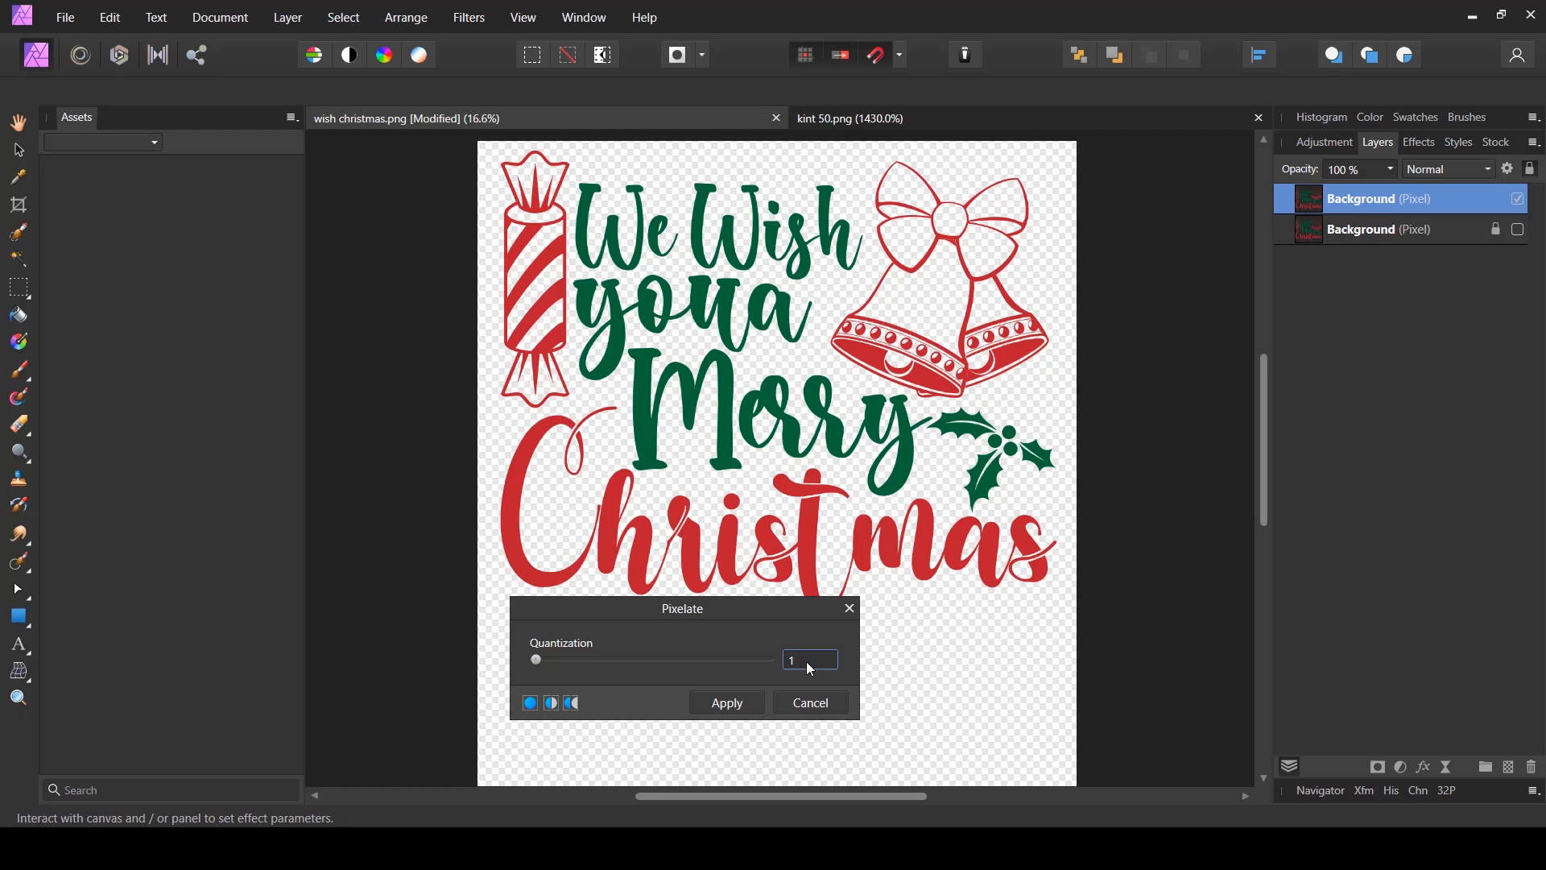
left_click(827, 702)
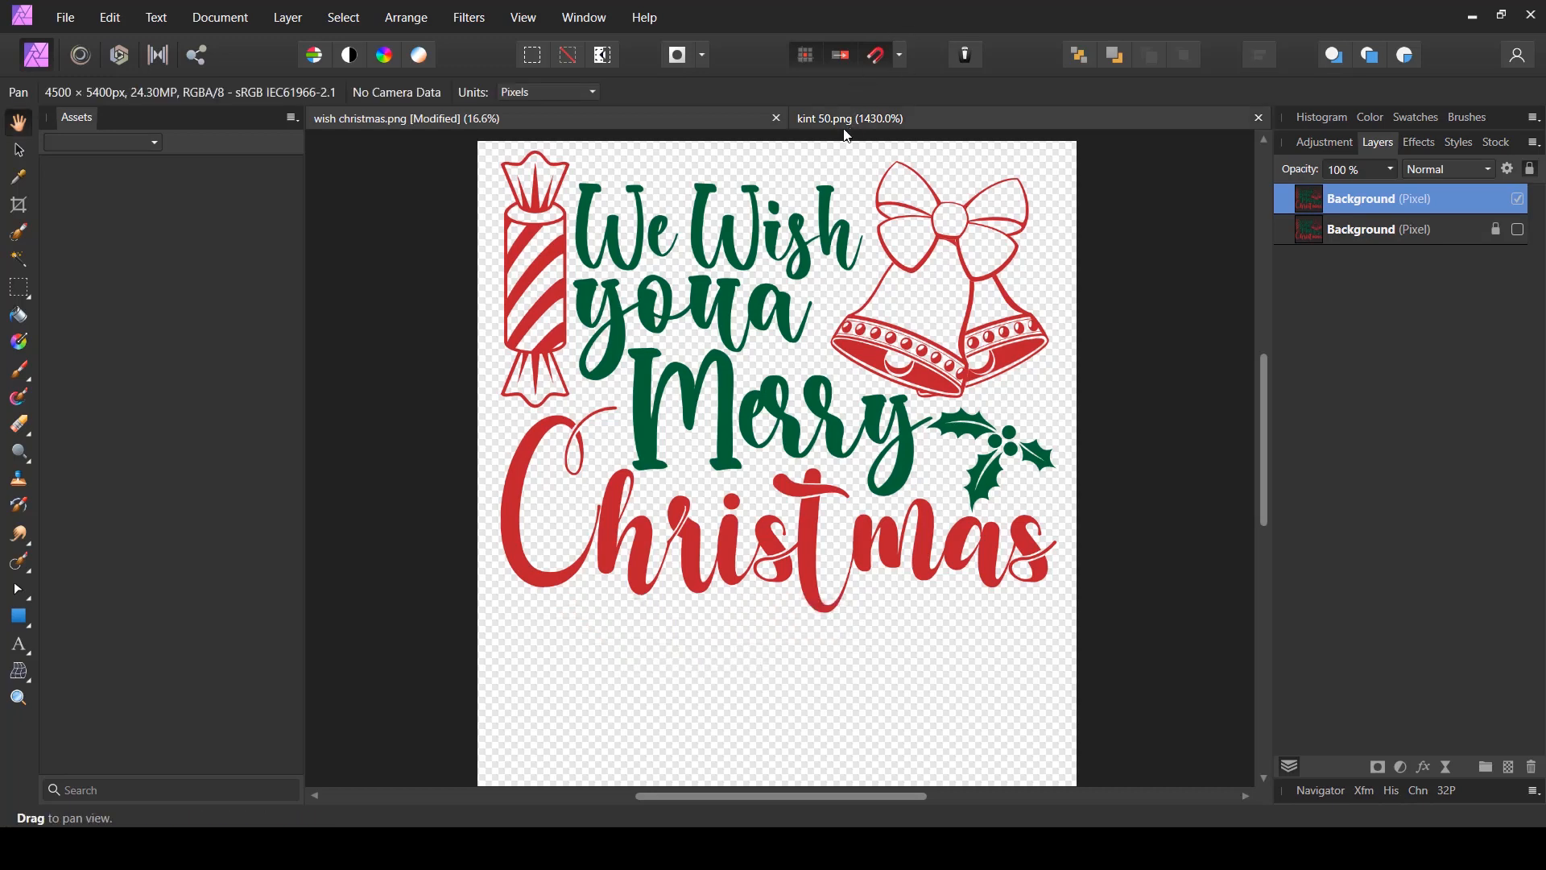
left_click(846, 129)
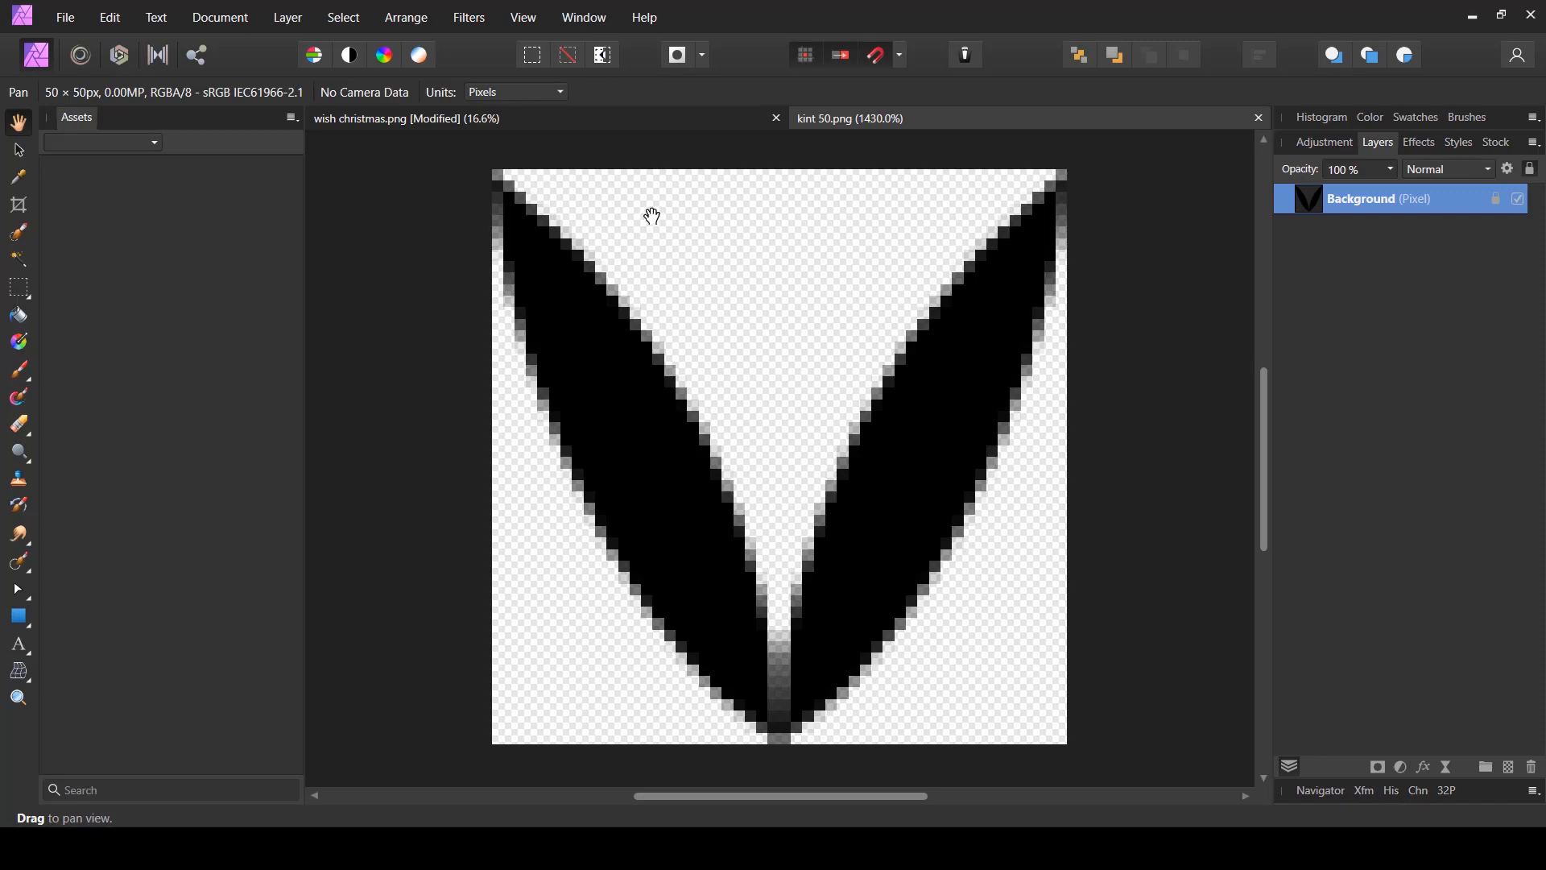
left_click(531, 118)
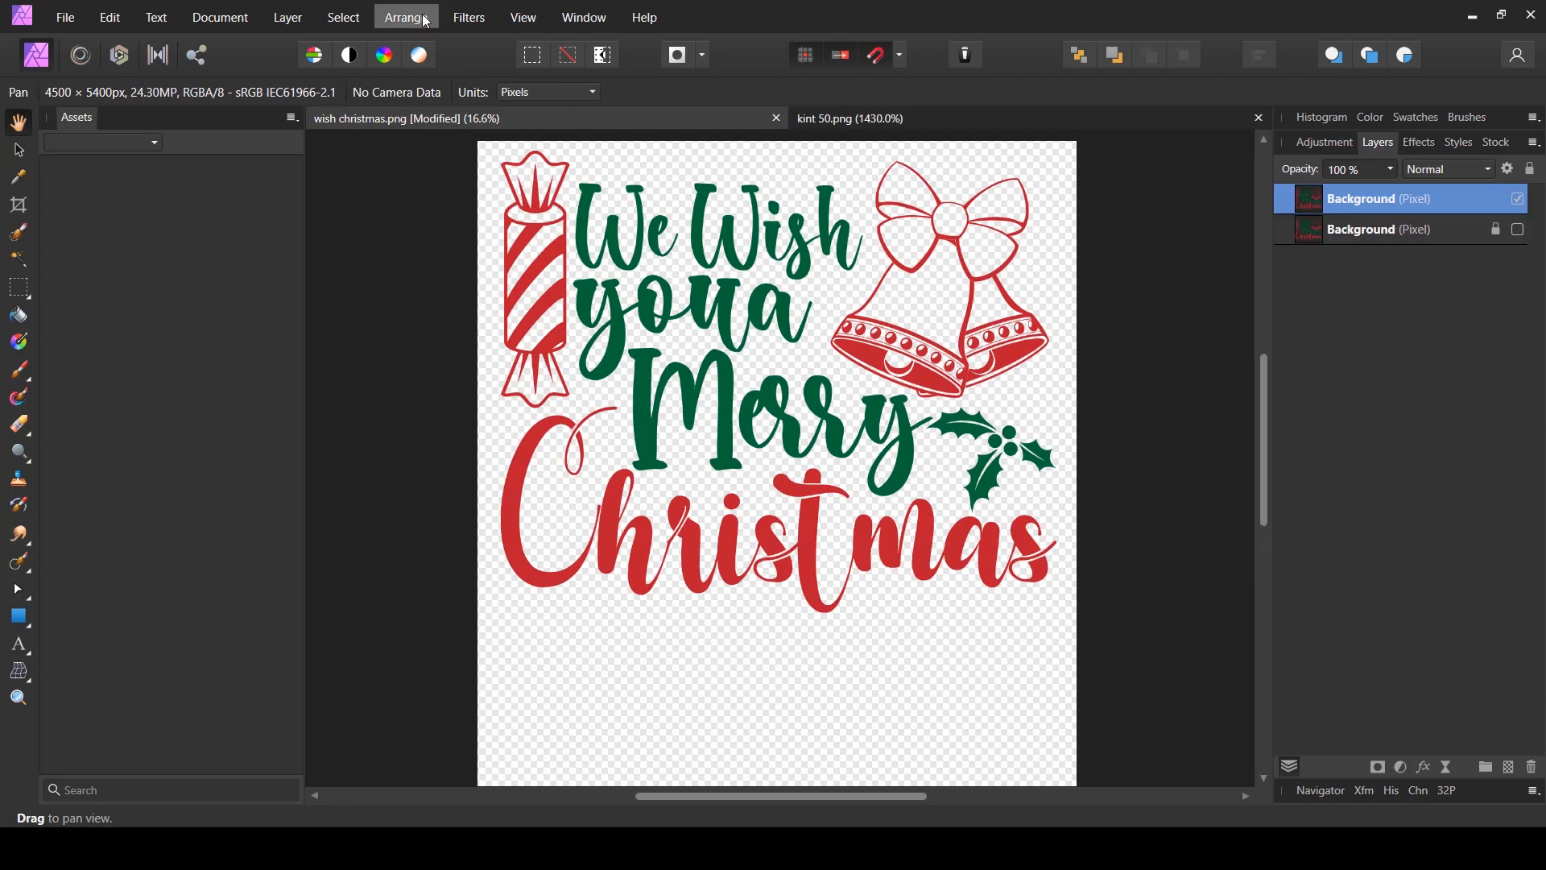
- Apply a Pixelate distortion with a quantization of 20 to the duplicated Background layer in wish christmas.png
left_click(469, 17)
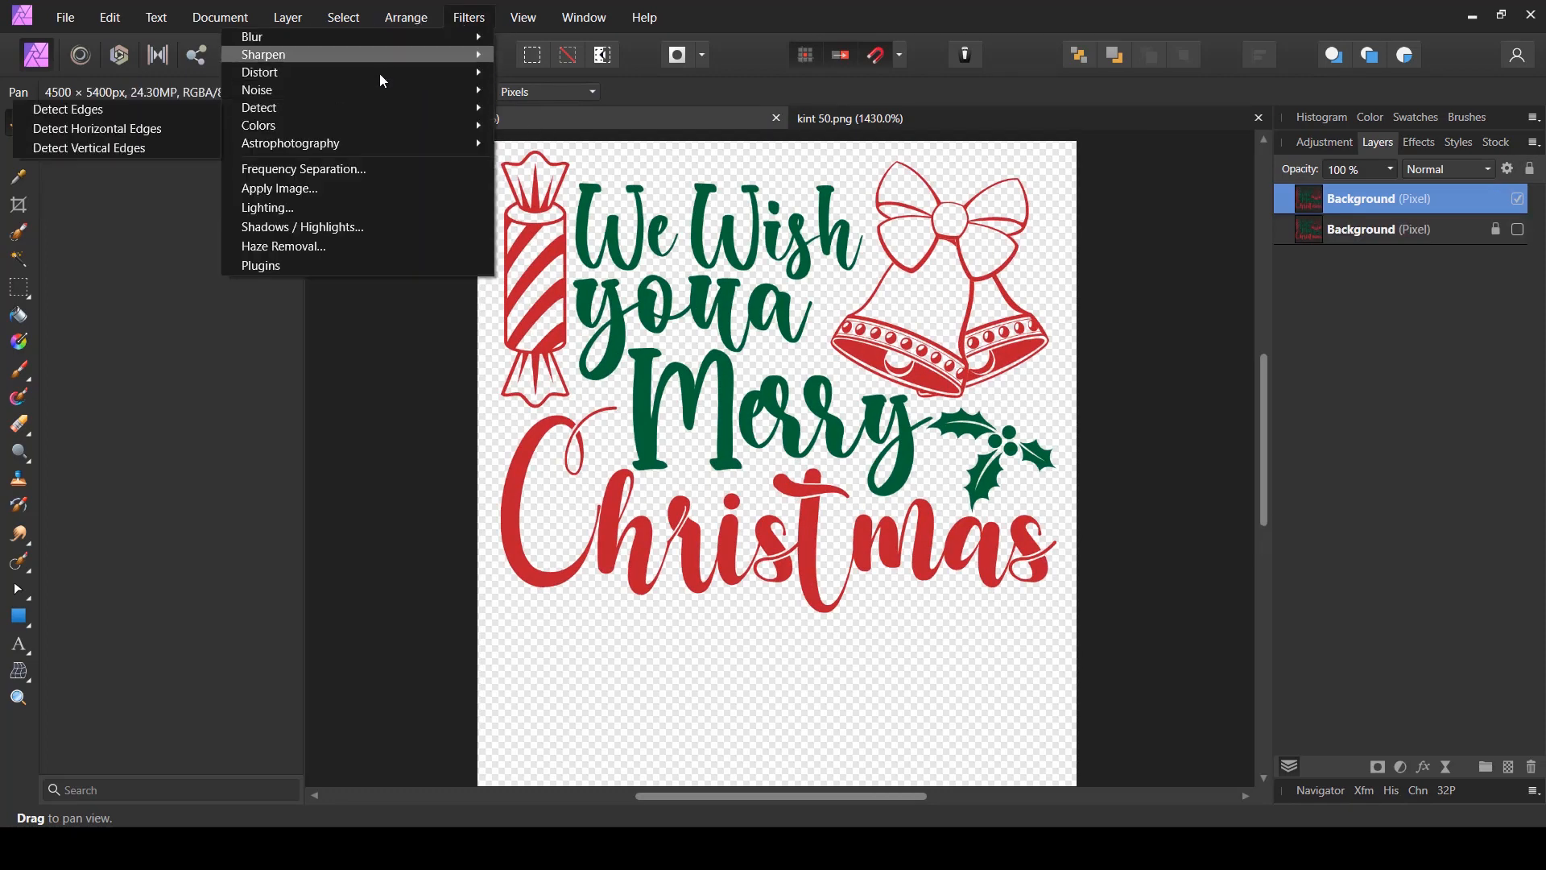
mouse_move(380, 74)
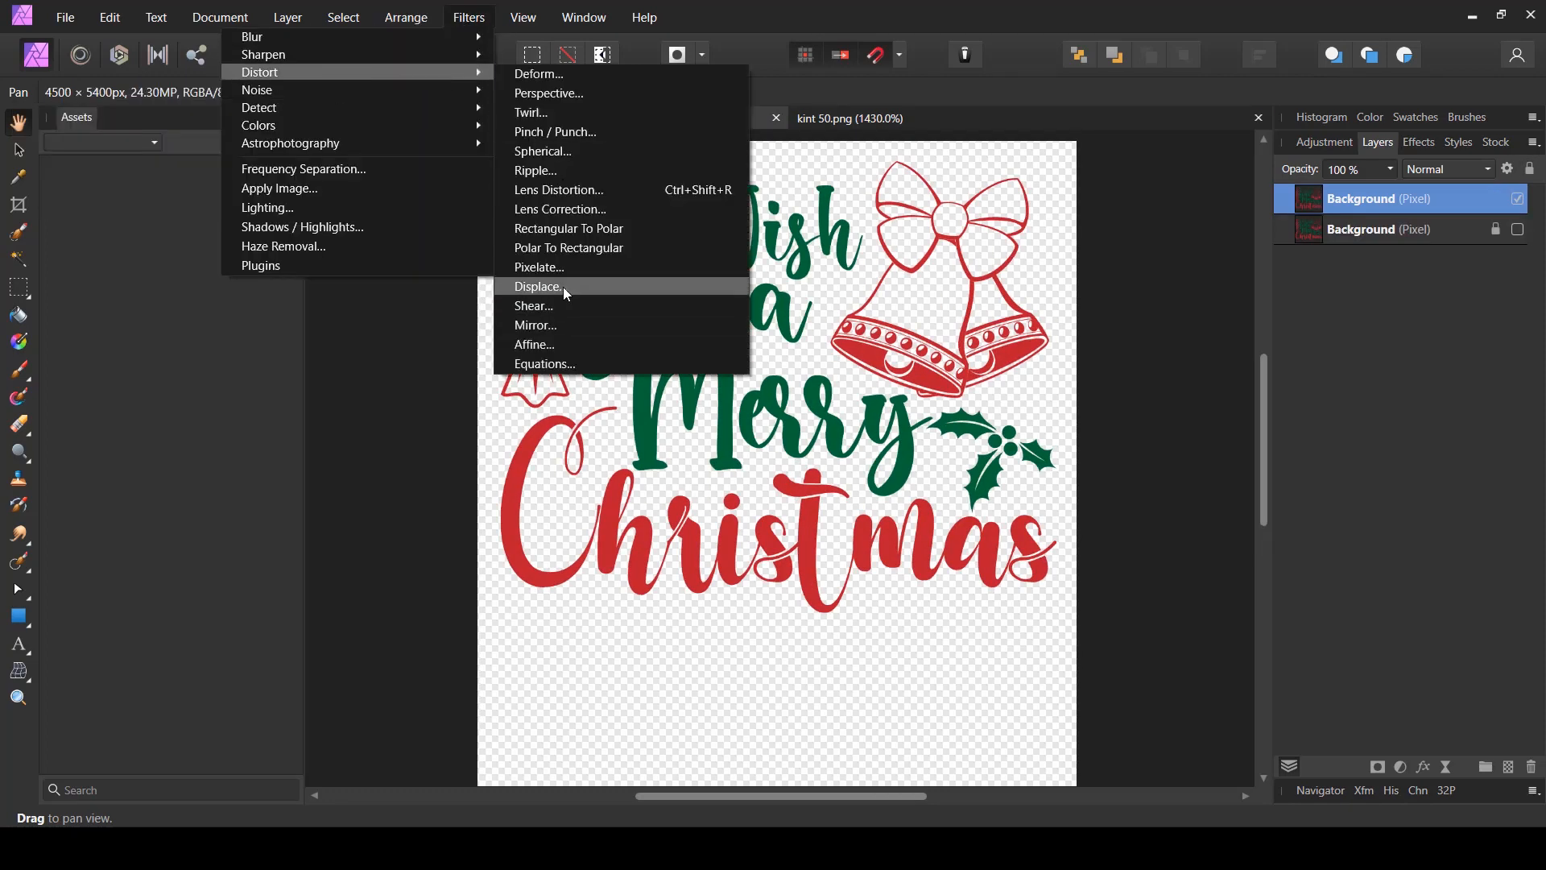
left_click(563, 267)
left_click(798, 658)
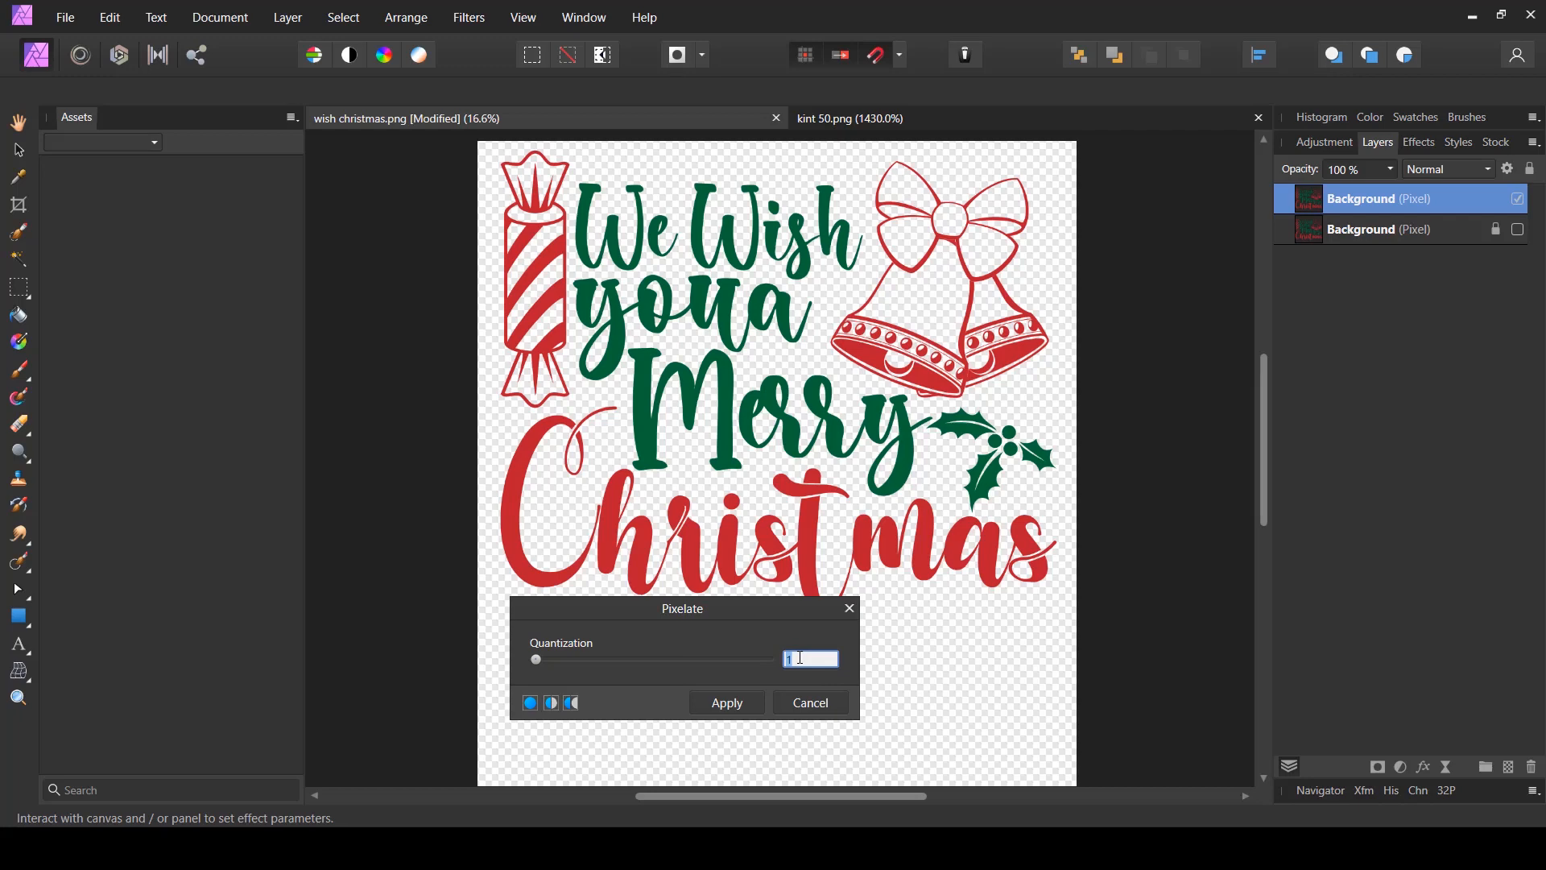
left_click(933, 121)
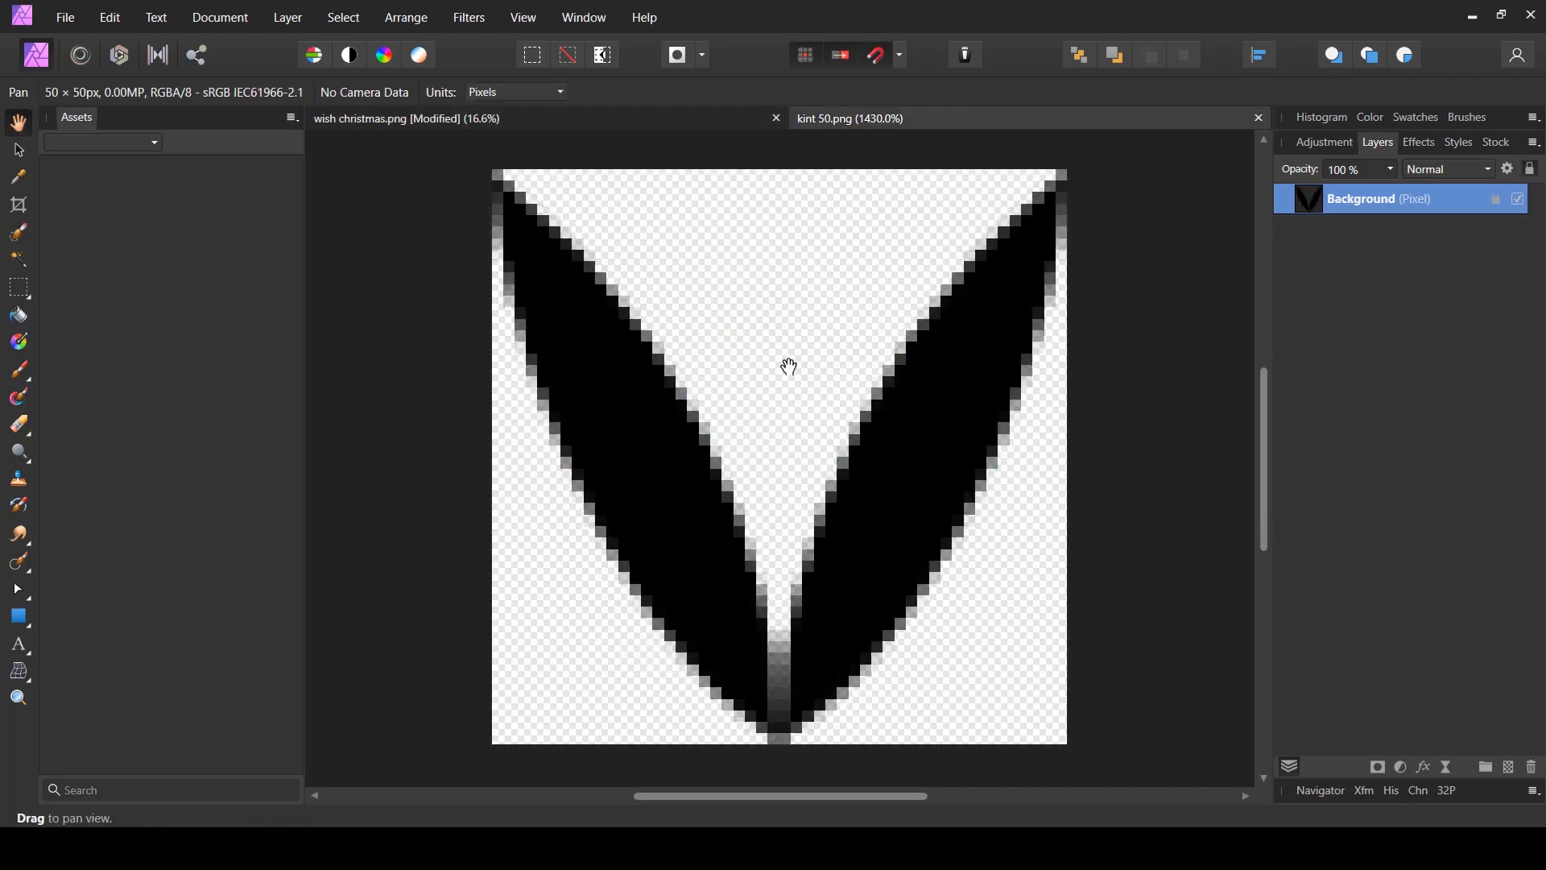
left_click(626, 118)
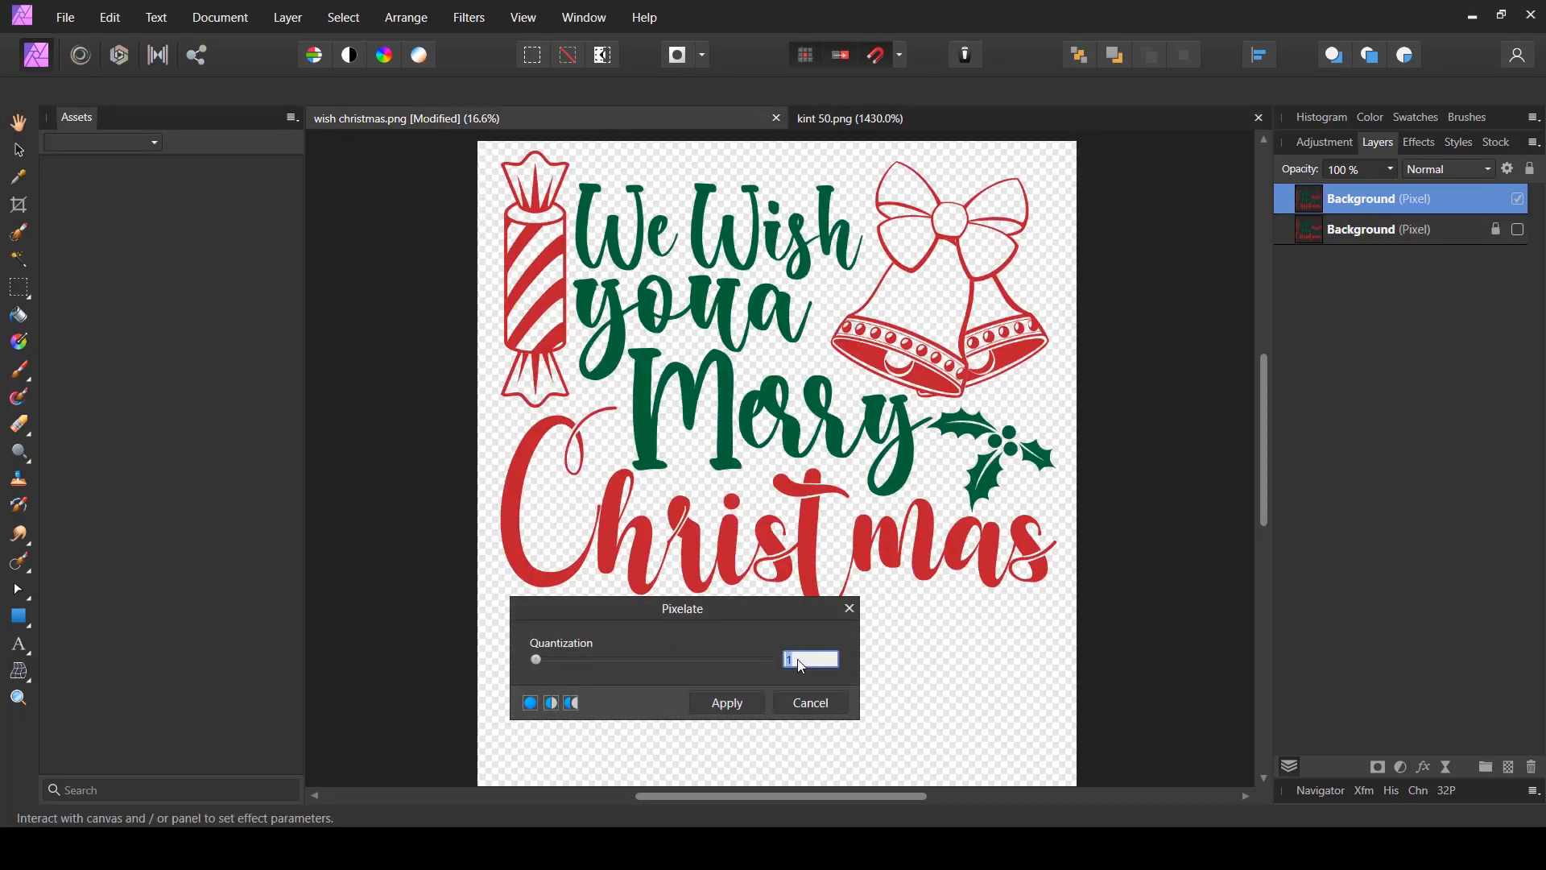
left_click(900, 119)
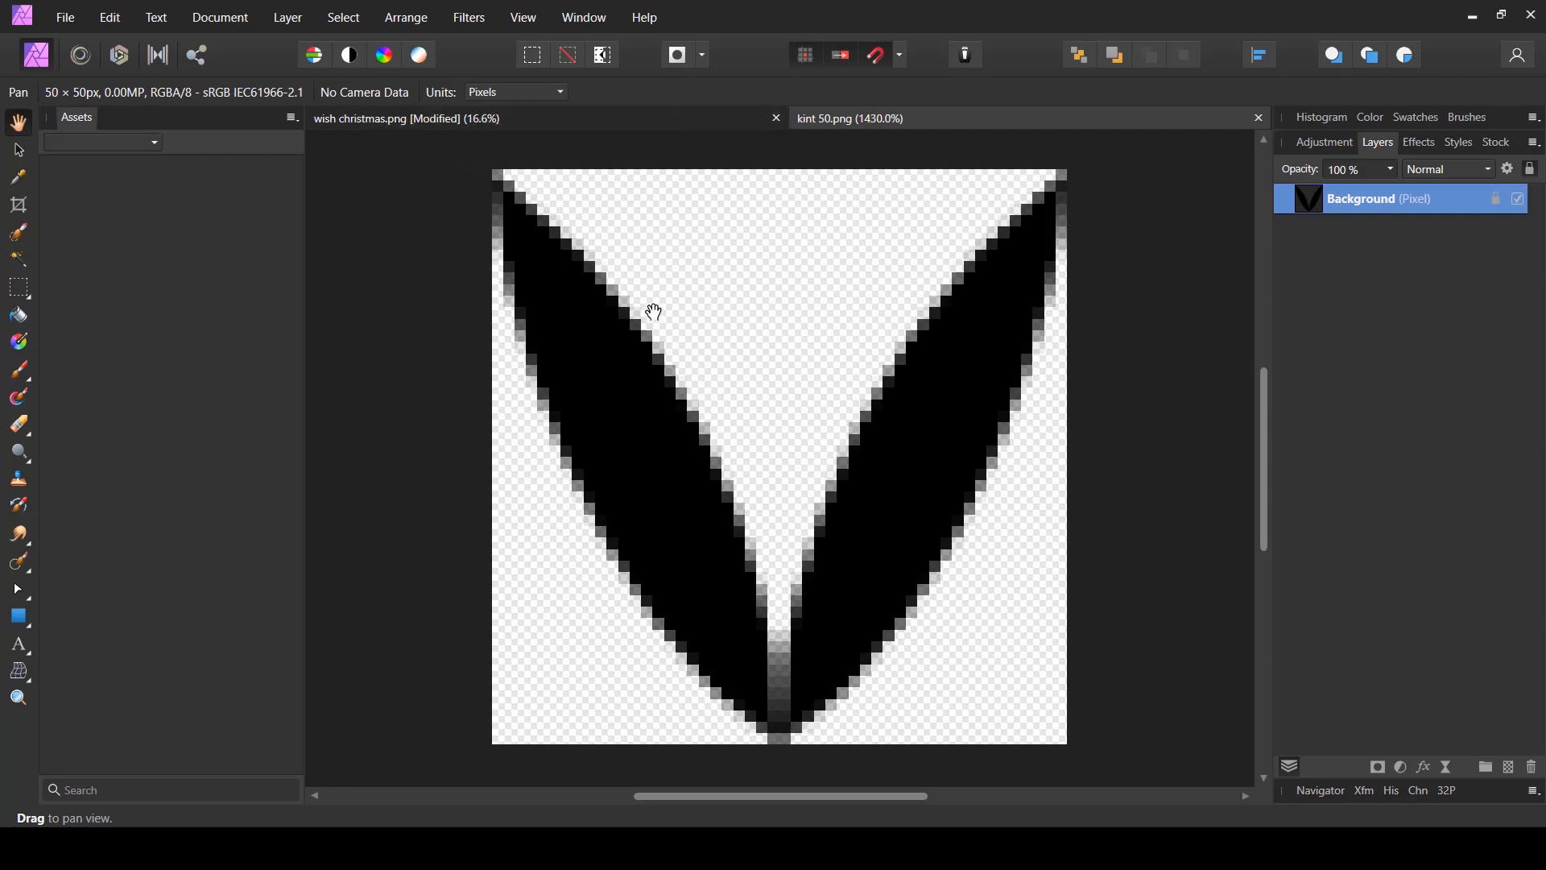
left_click(610, 119)
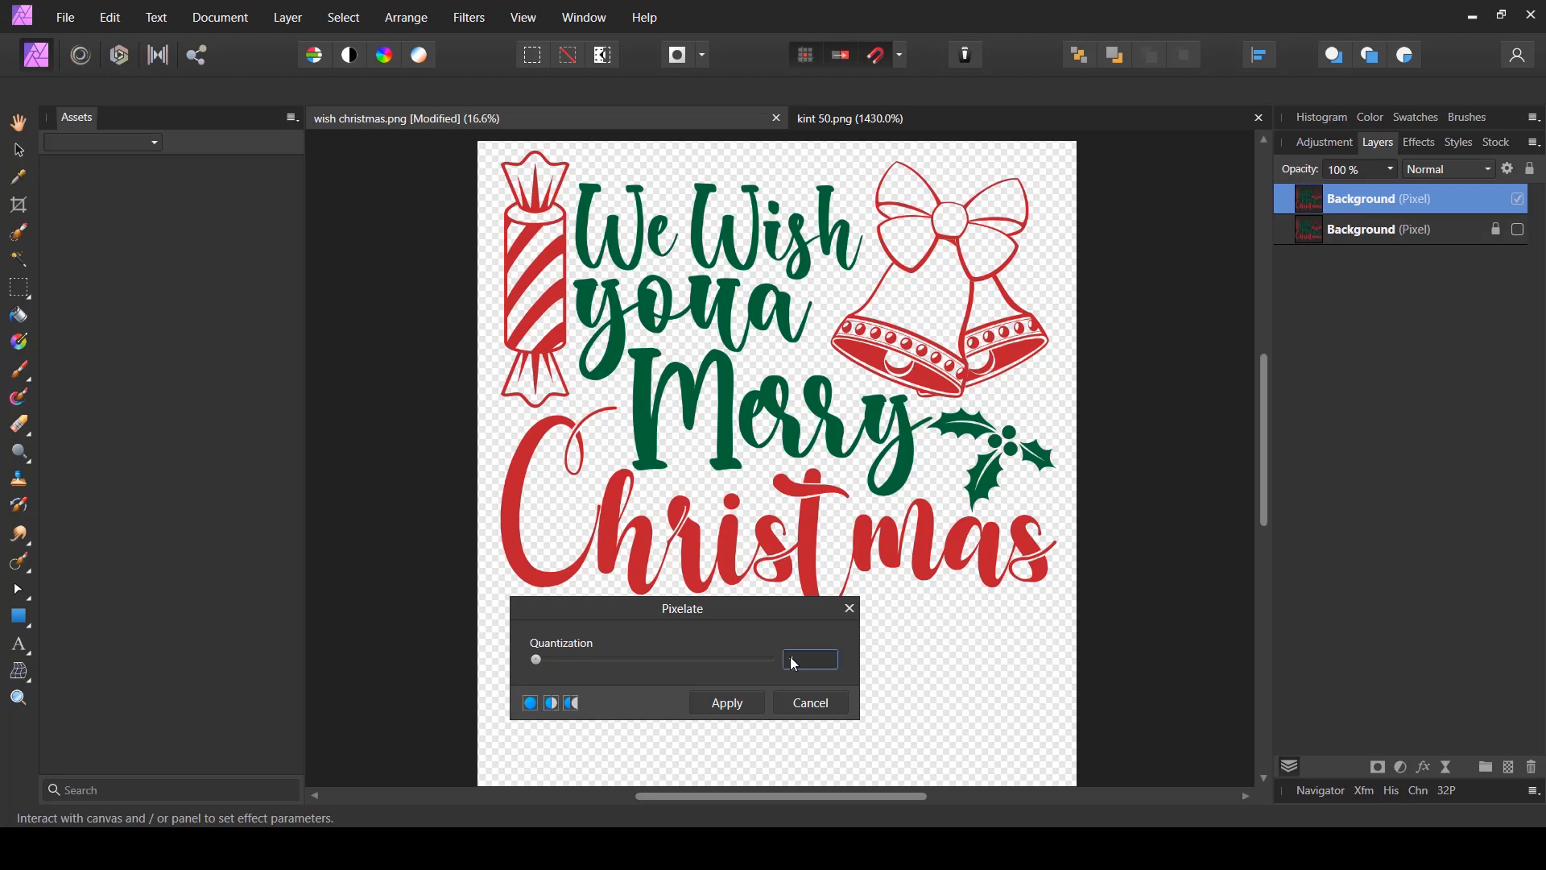
left_click(807, 664)
type("20")
key("Return")
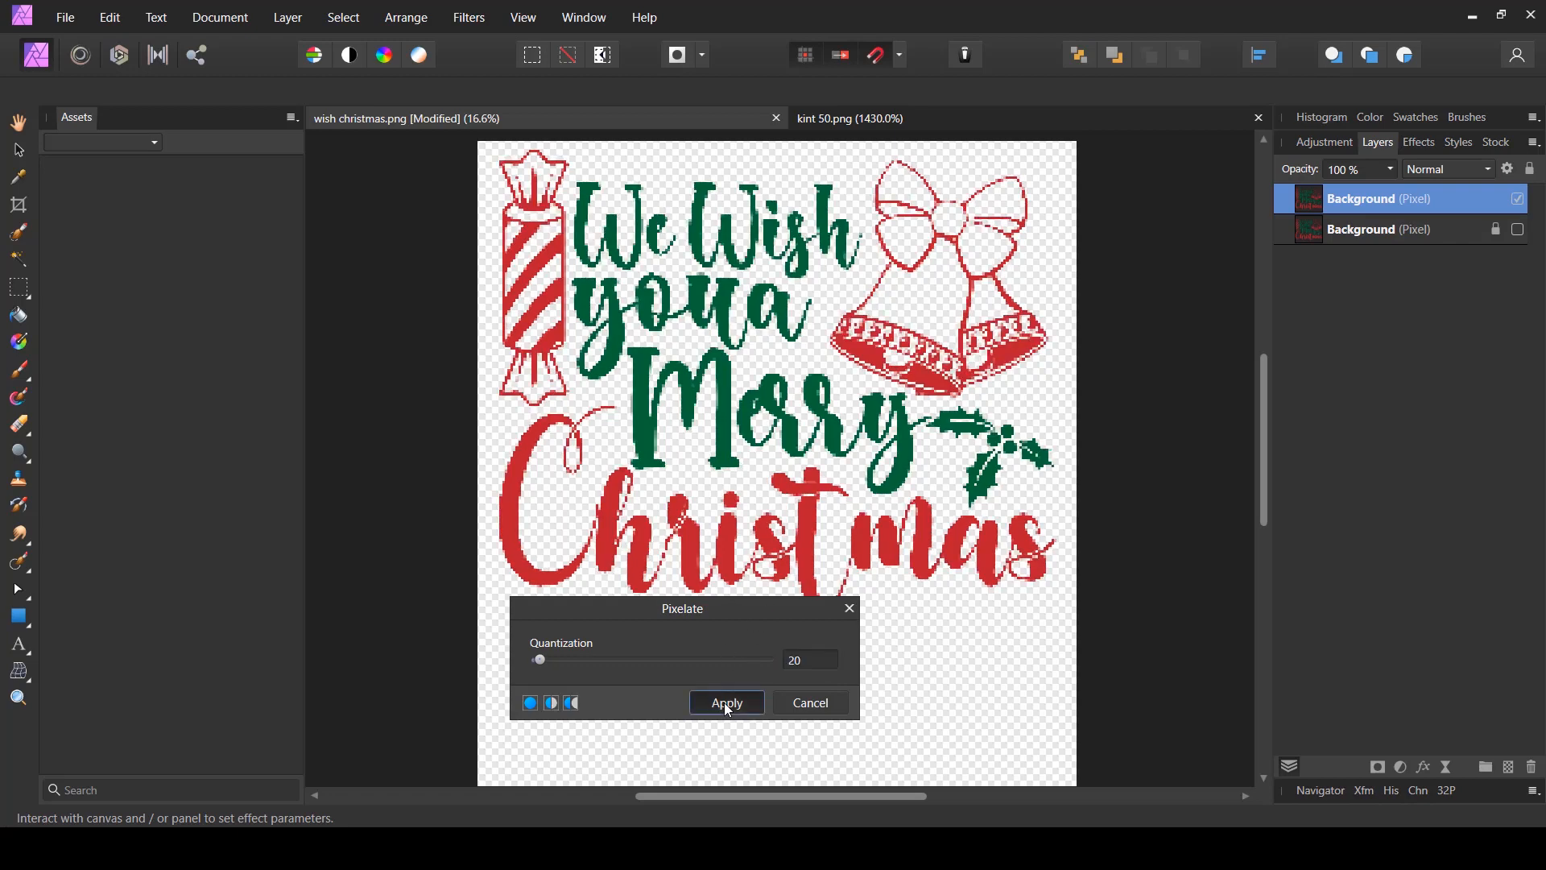
left_click(727, 705)
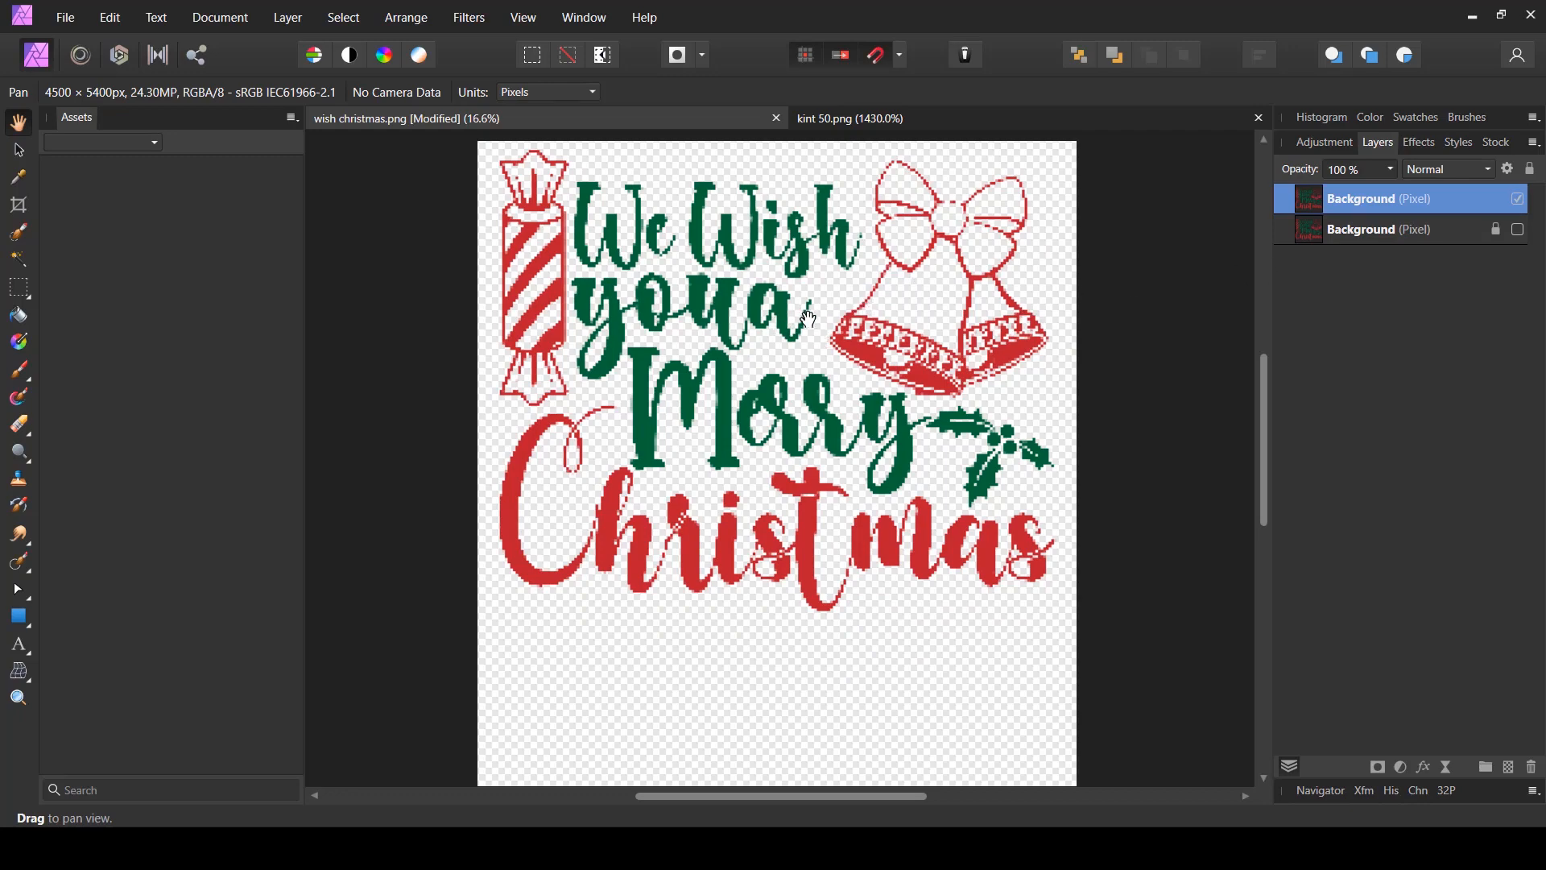
- Examine the pixelated edges of the green lettering up close for semi-transparent blocks
scroll(809, 319, "up", 4)
scroll(666, 262, "up", 3)
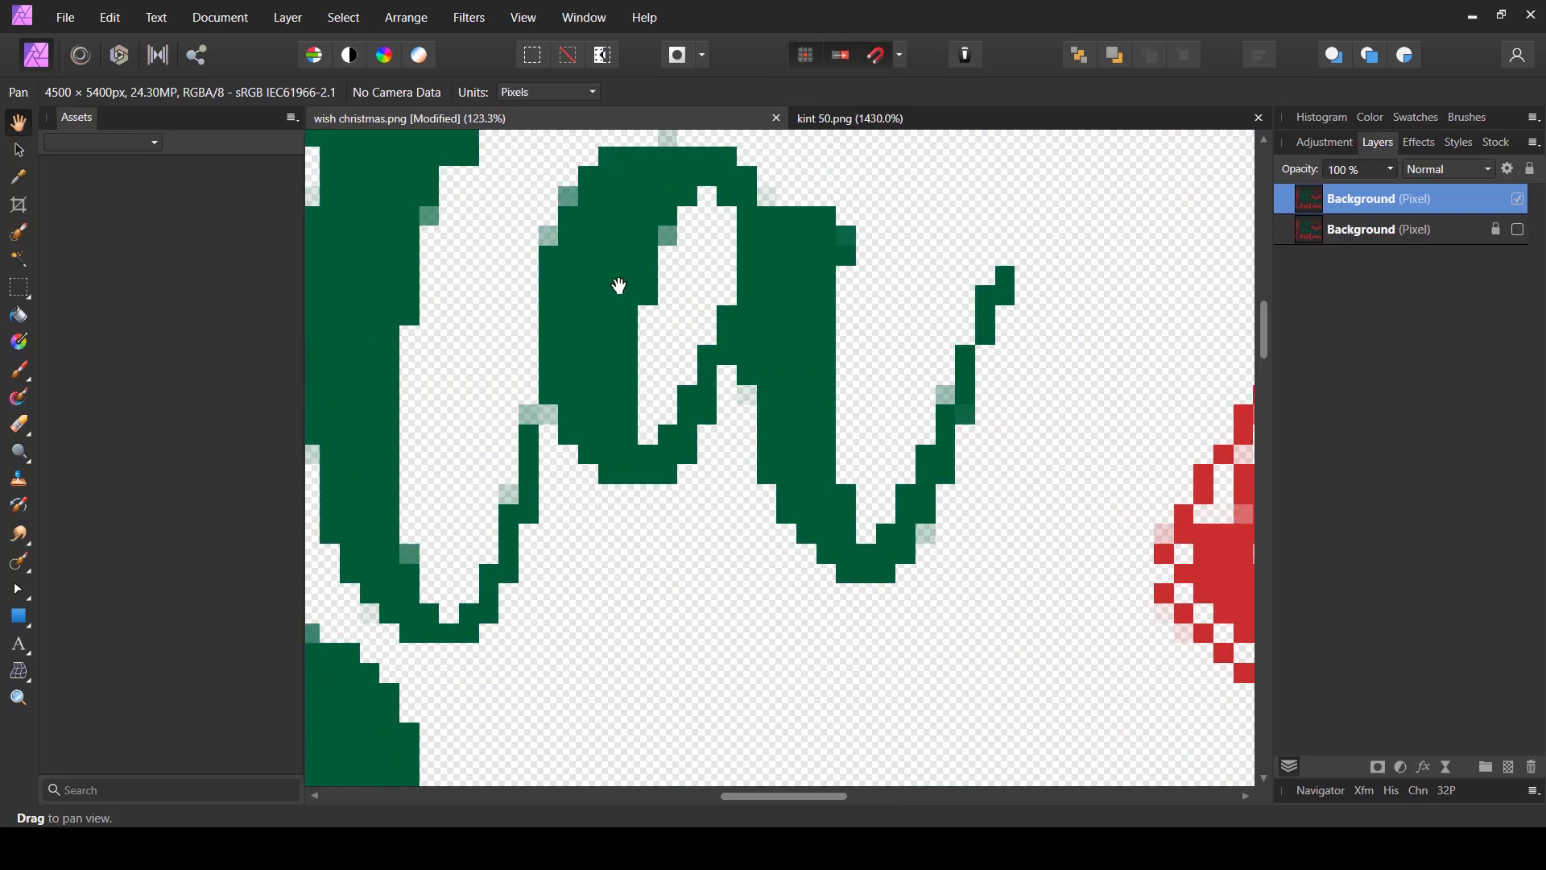
left_click_drag(632, 313, 638, 408)
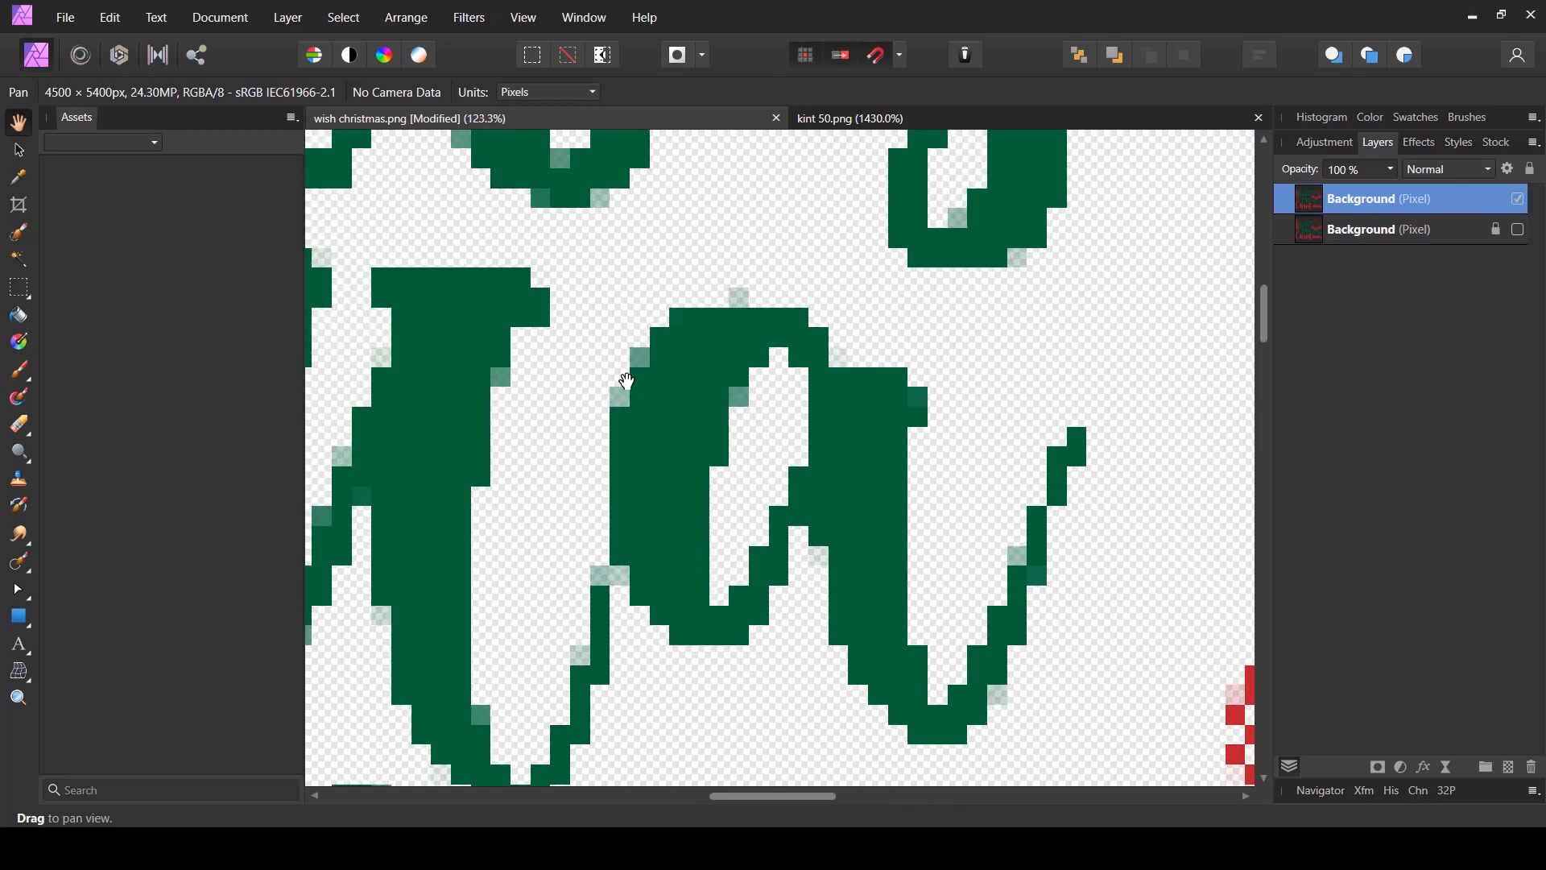
scroll(622, 418, "up", 3)
scroll(616, 415, "down", 3)
scroll(624, 400, "down", 2)
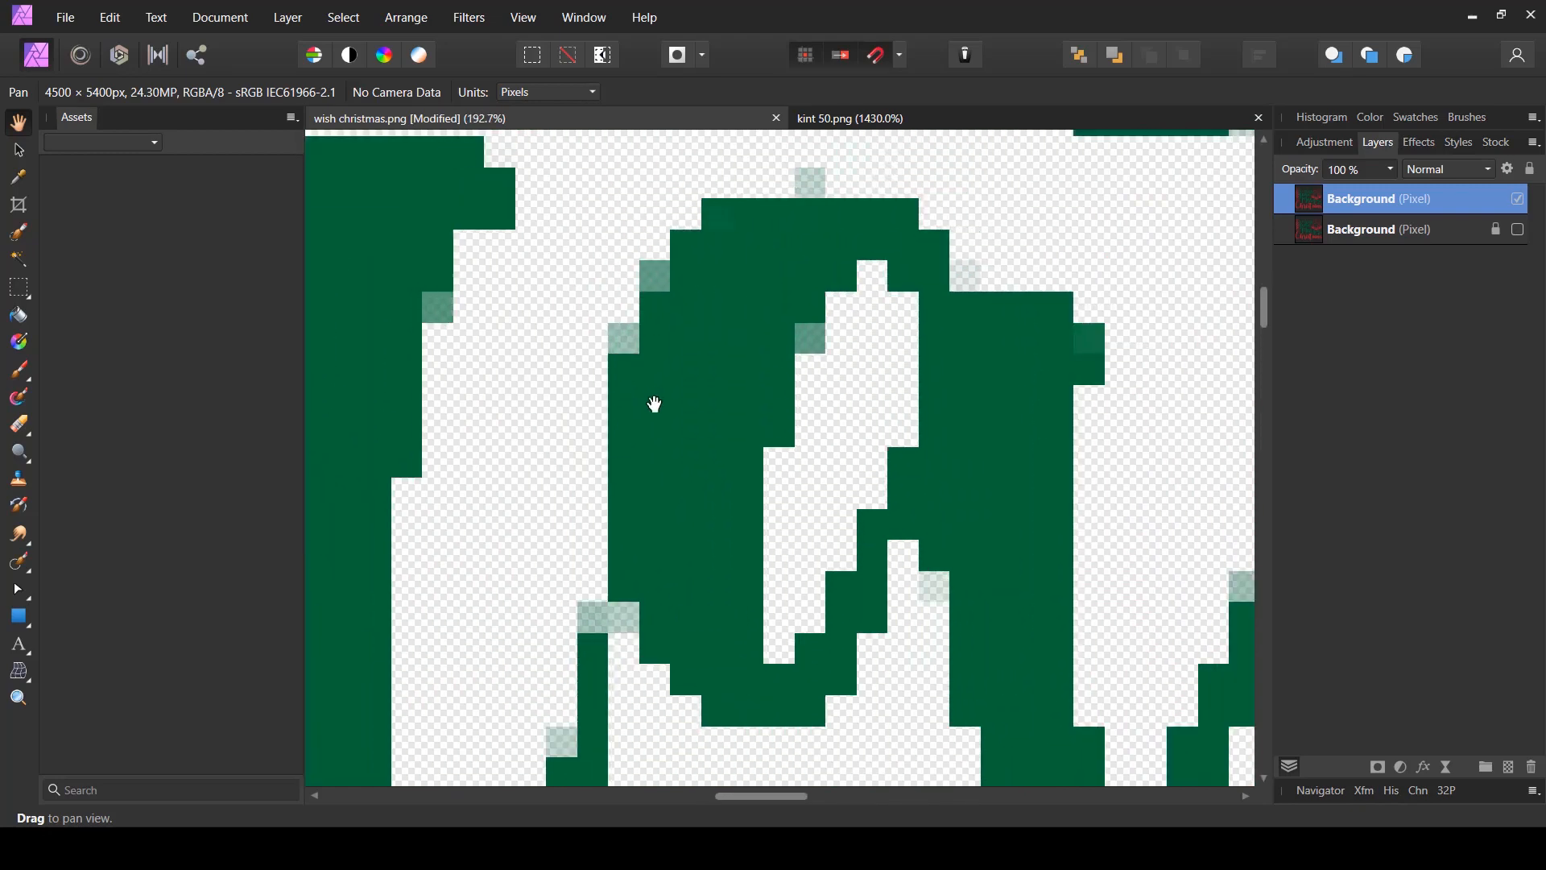
scroll(636, 368, "up", 1)
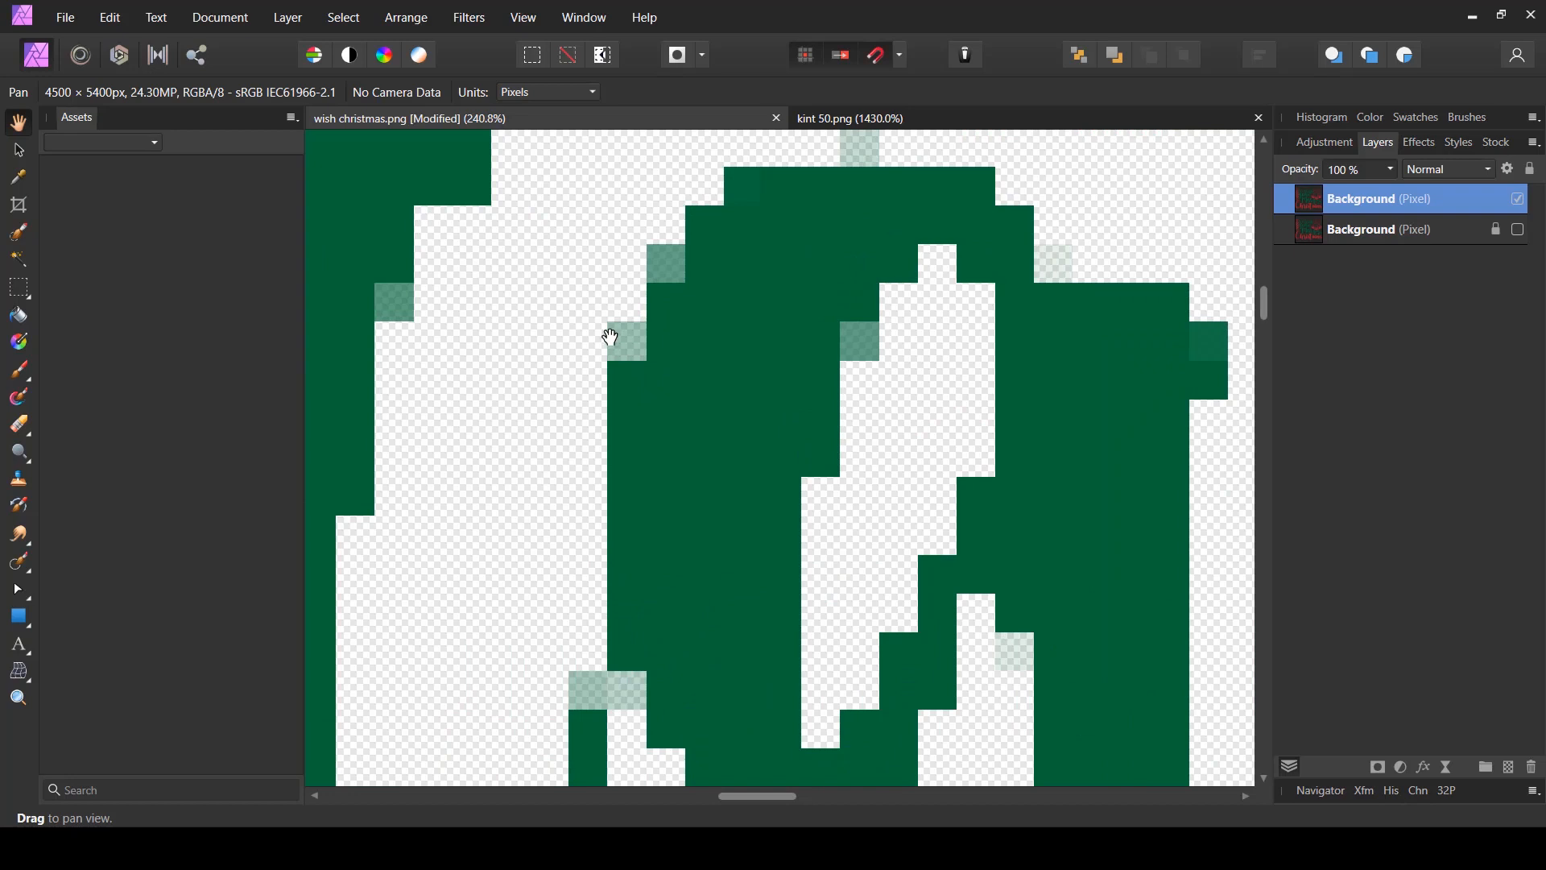
- Stack nine Merge Visible layers of the pixelated artwork to turn its semi-transparent edge pixels solid
left_click(19, 154)
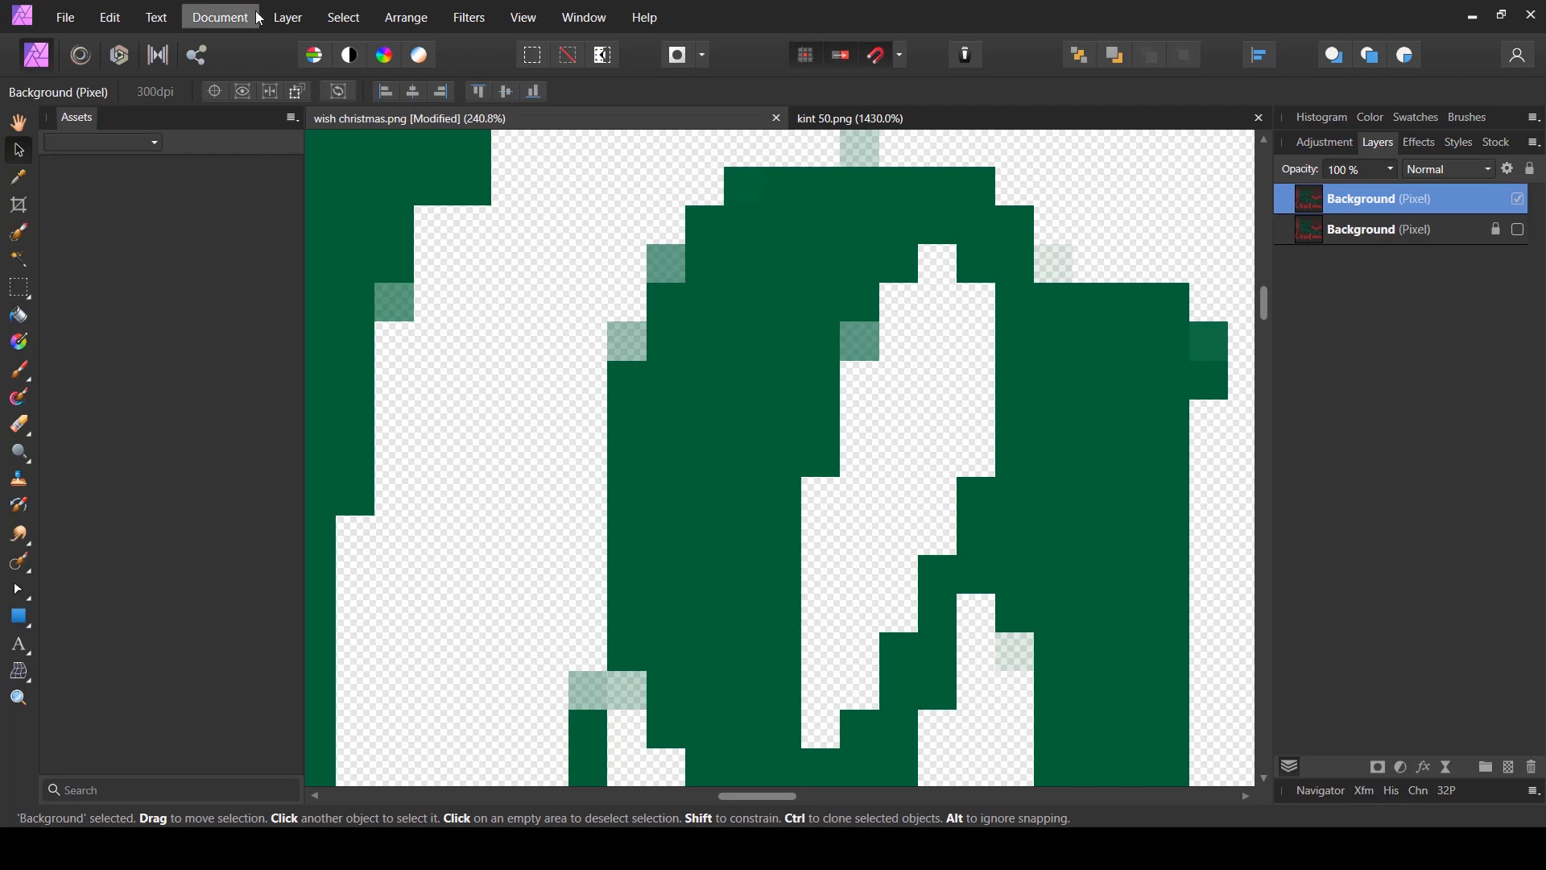
left_click(287, 20)
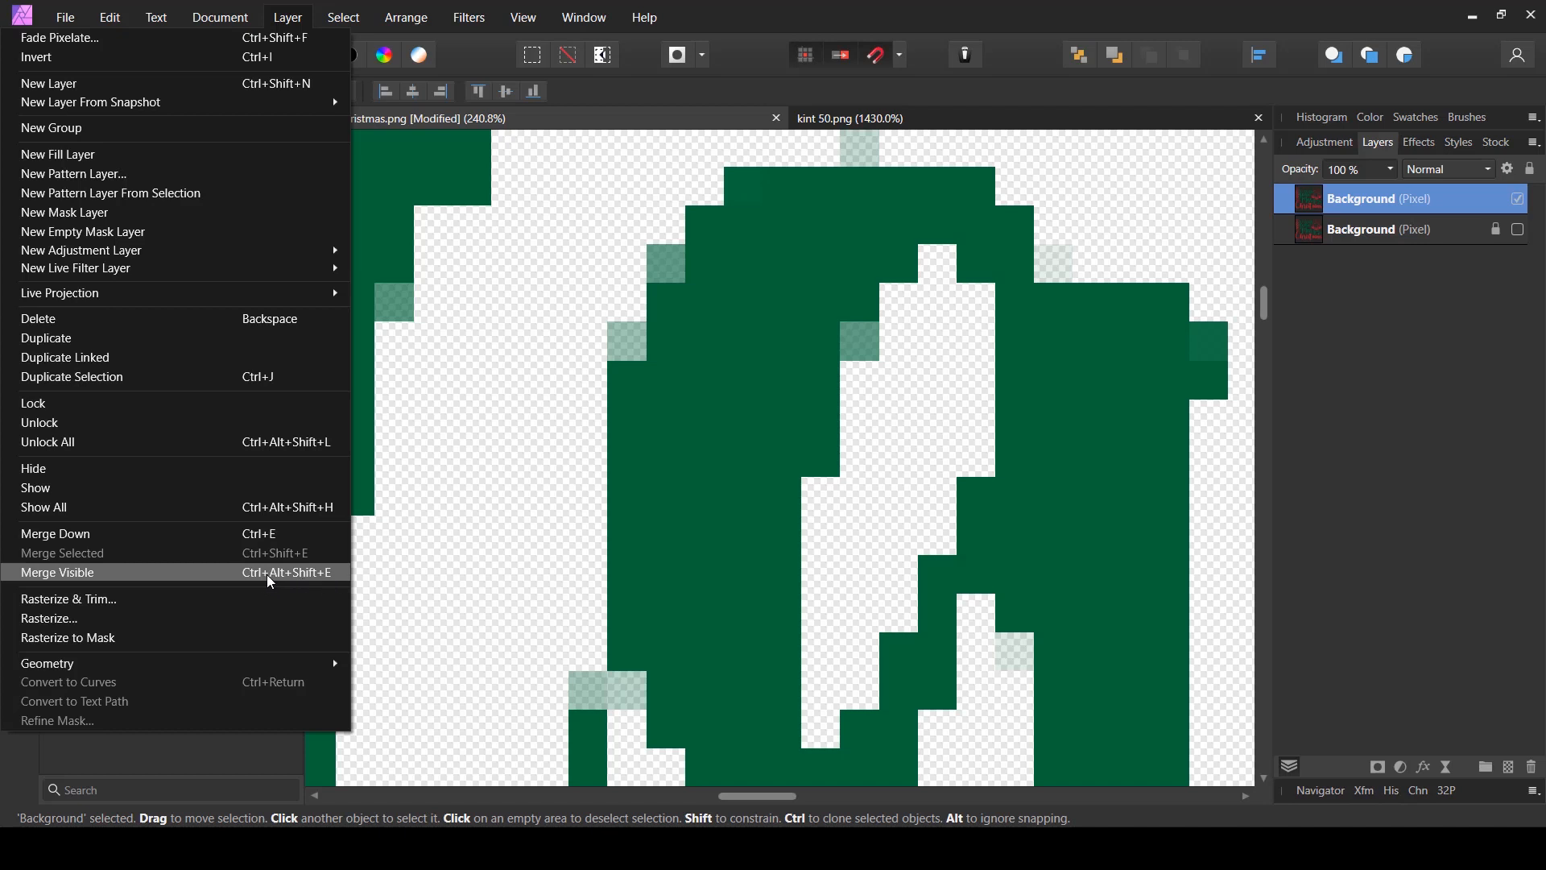
left_click(73, 580)
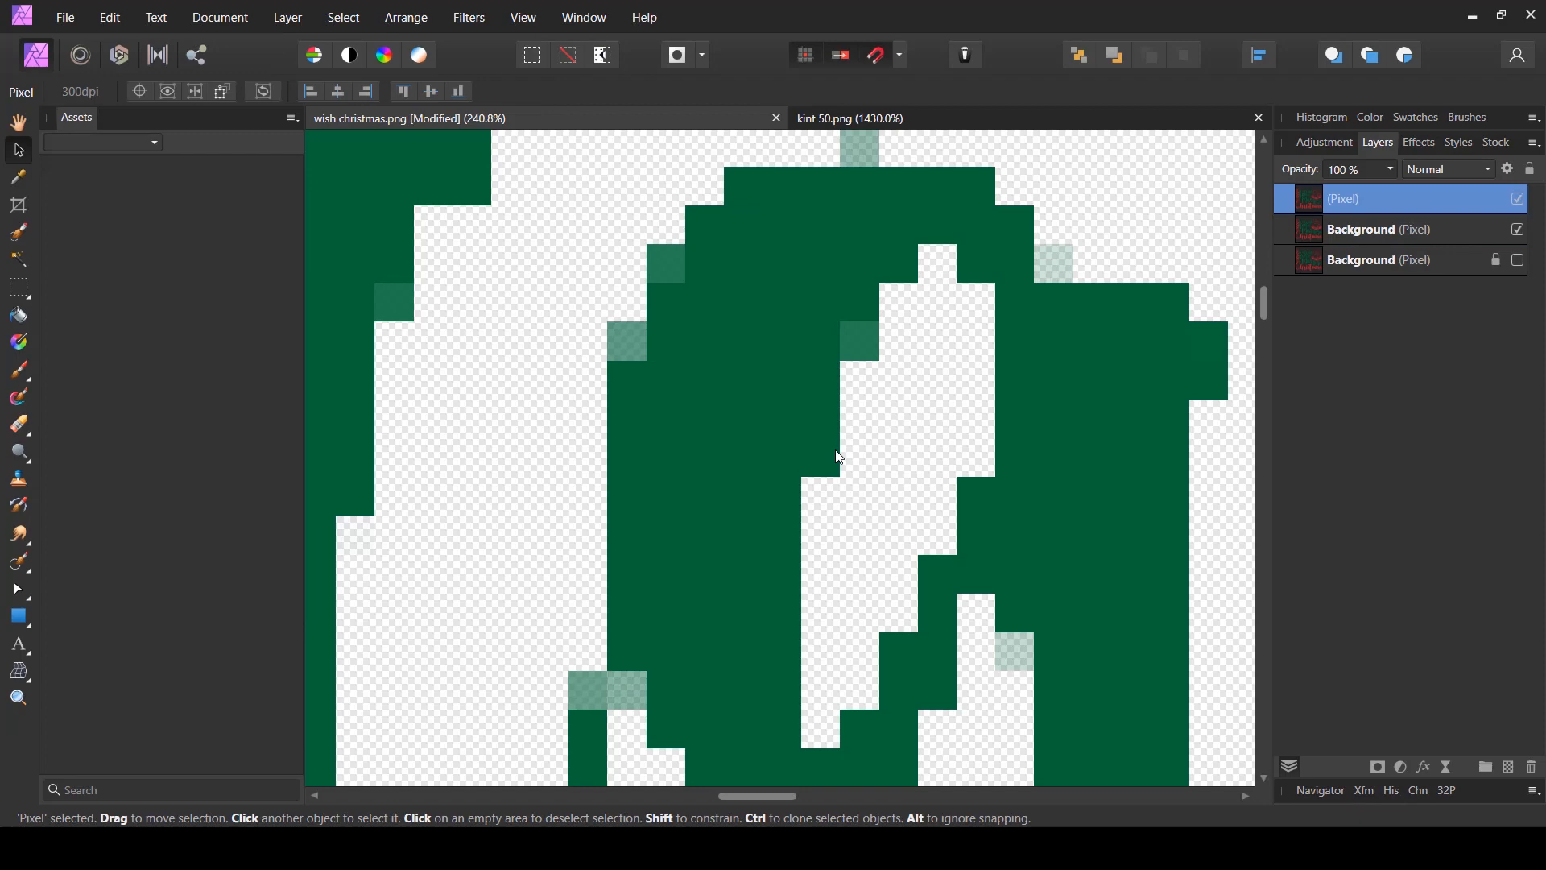
key("ctrl+shift+alt+e")
key("ctrl+shift+alt+e")
key("ctrl+shift+alt+e")
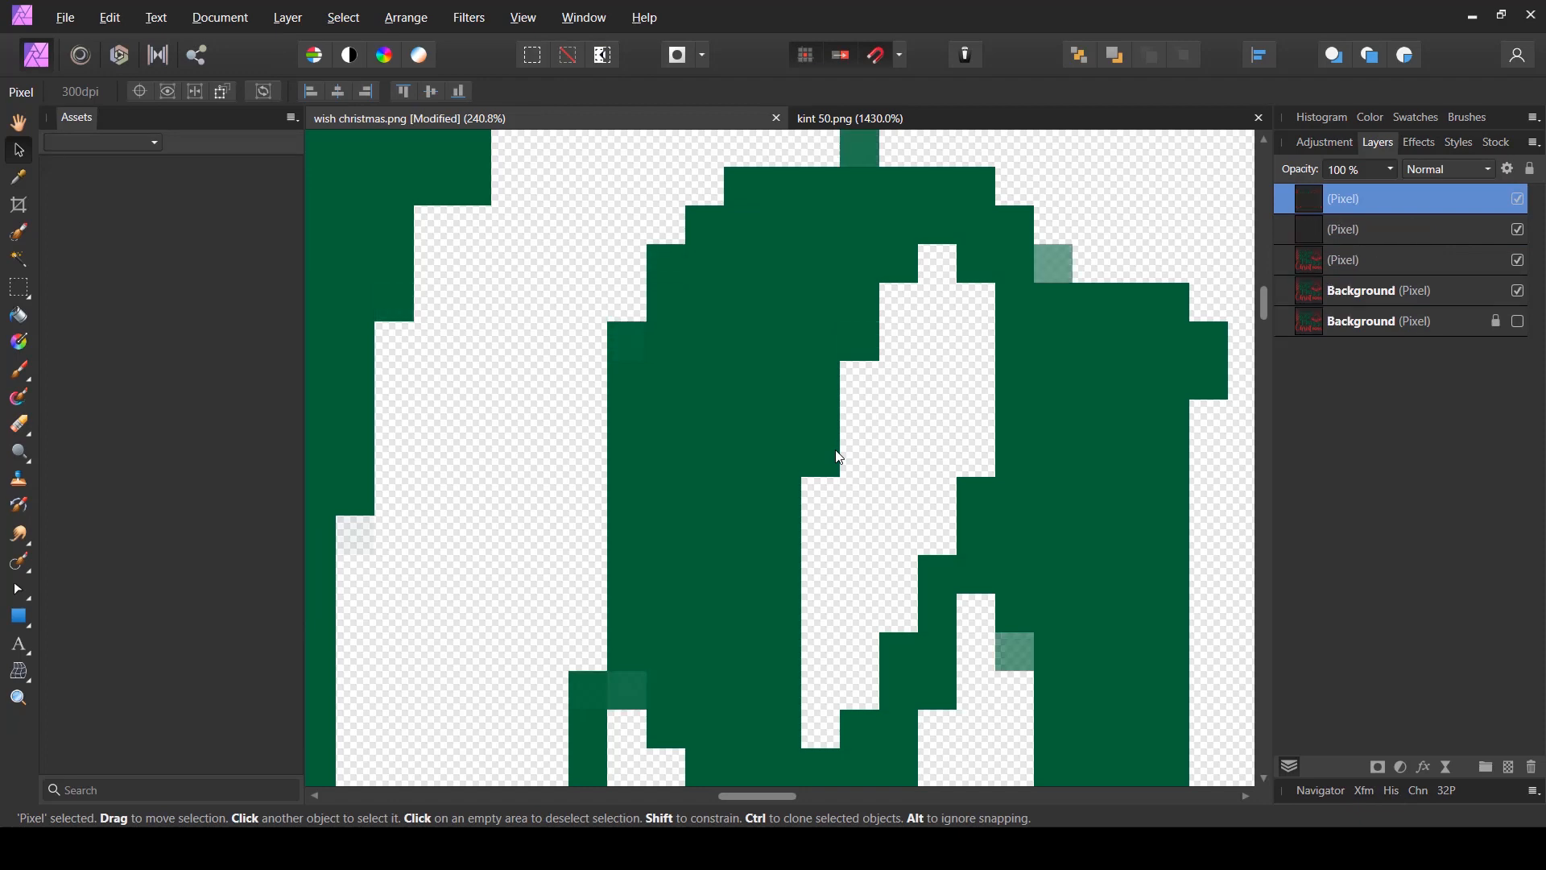
key("ctrl+shift+alt+e")
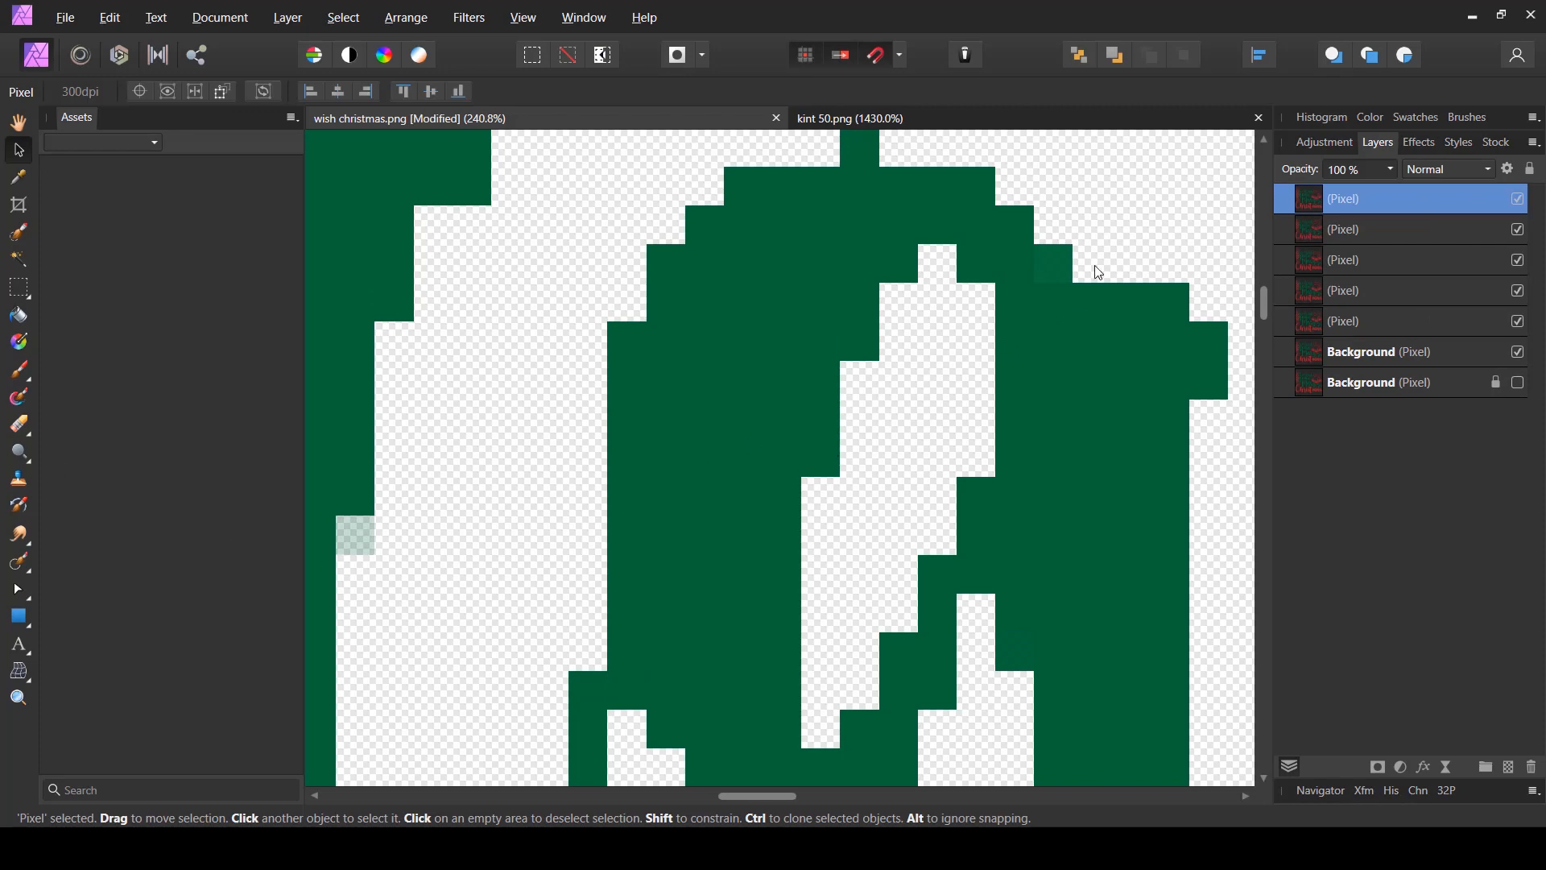
key("ctrl+shift+alt+e")
key("ctrl+shift+alt+e")
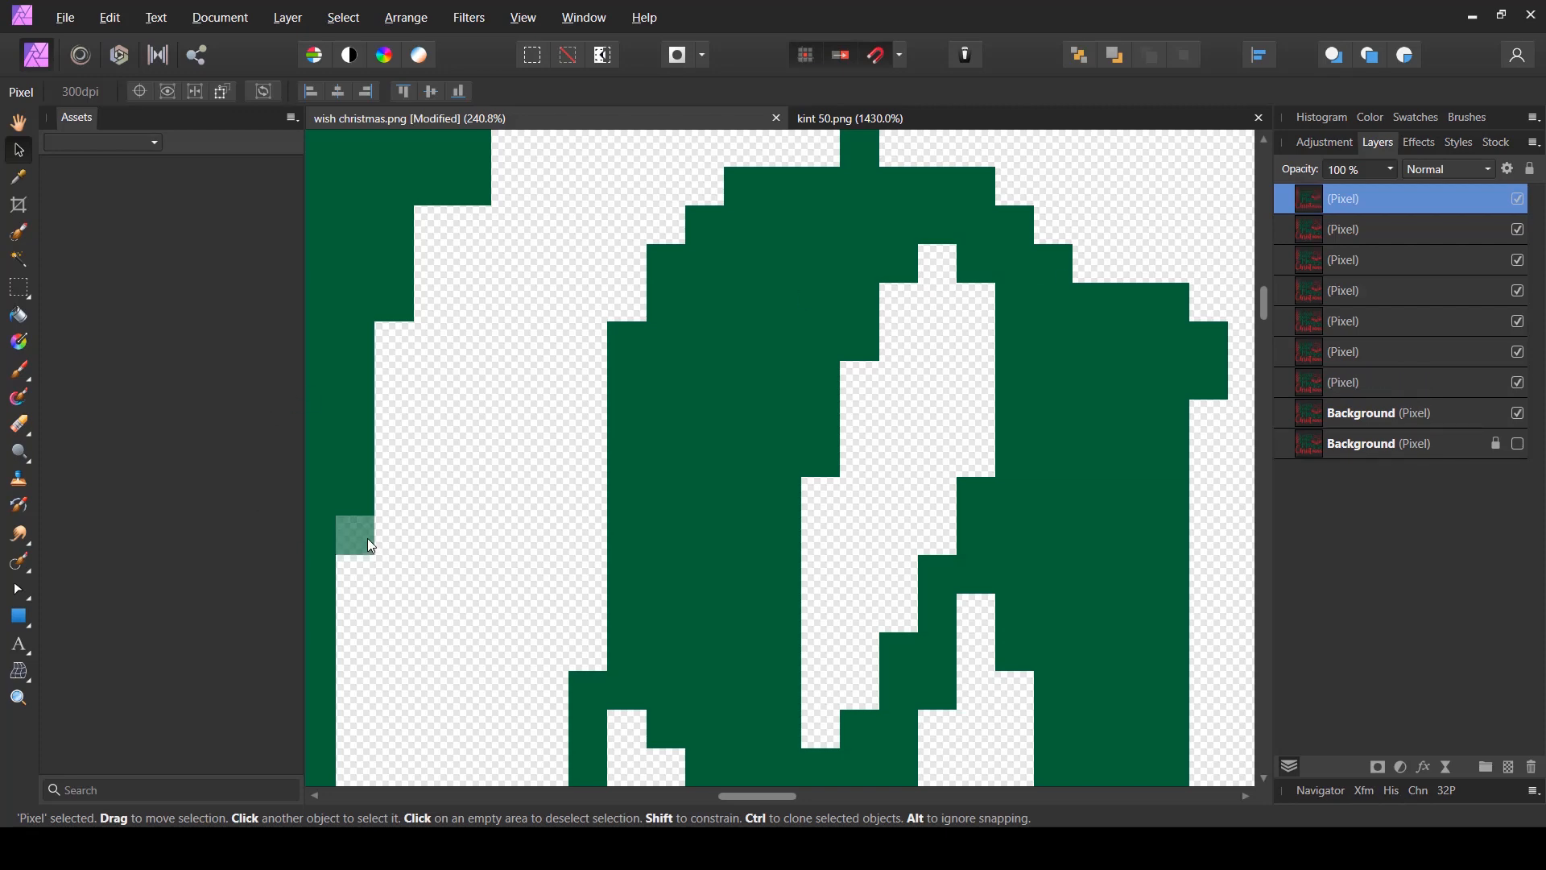
key("ctrl+shift+alt+e")
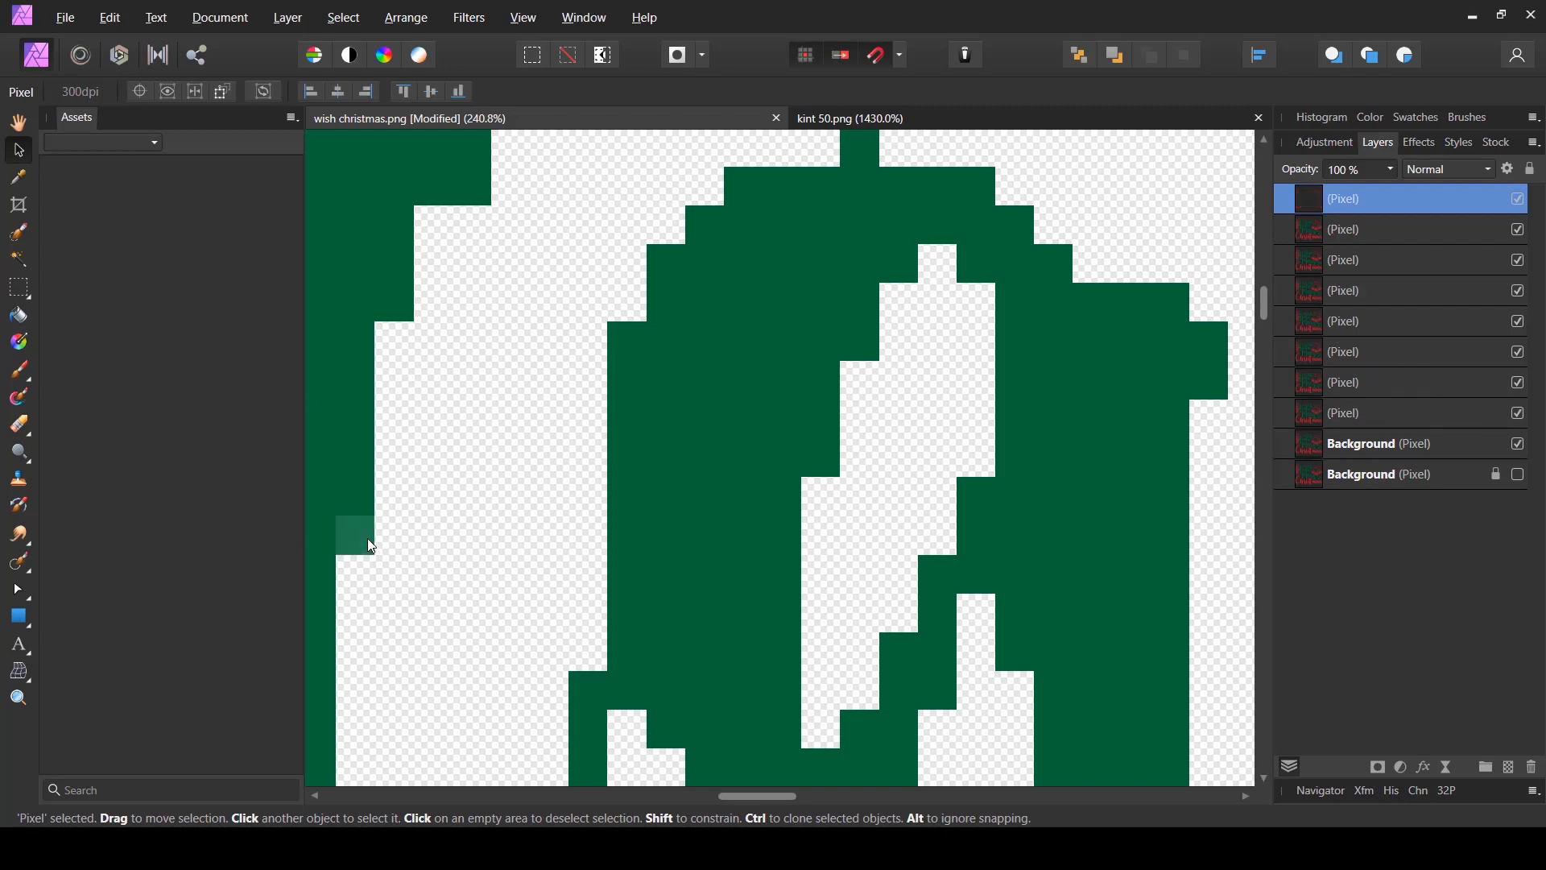
key("ctrl+shift+alt+e")
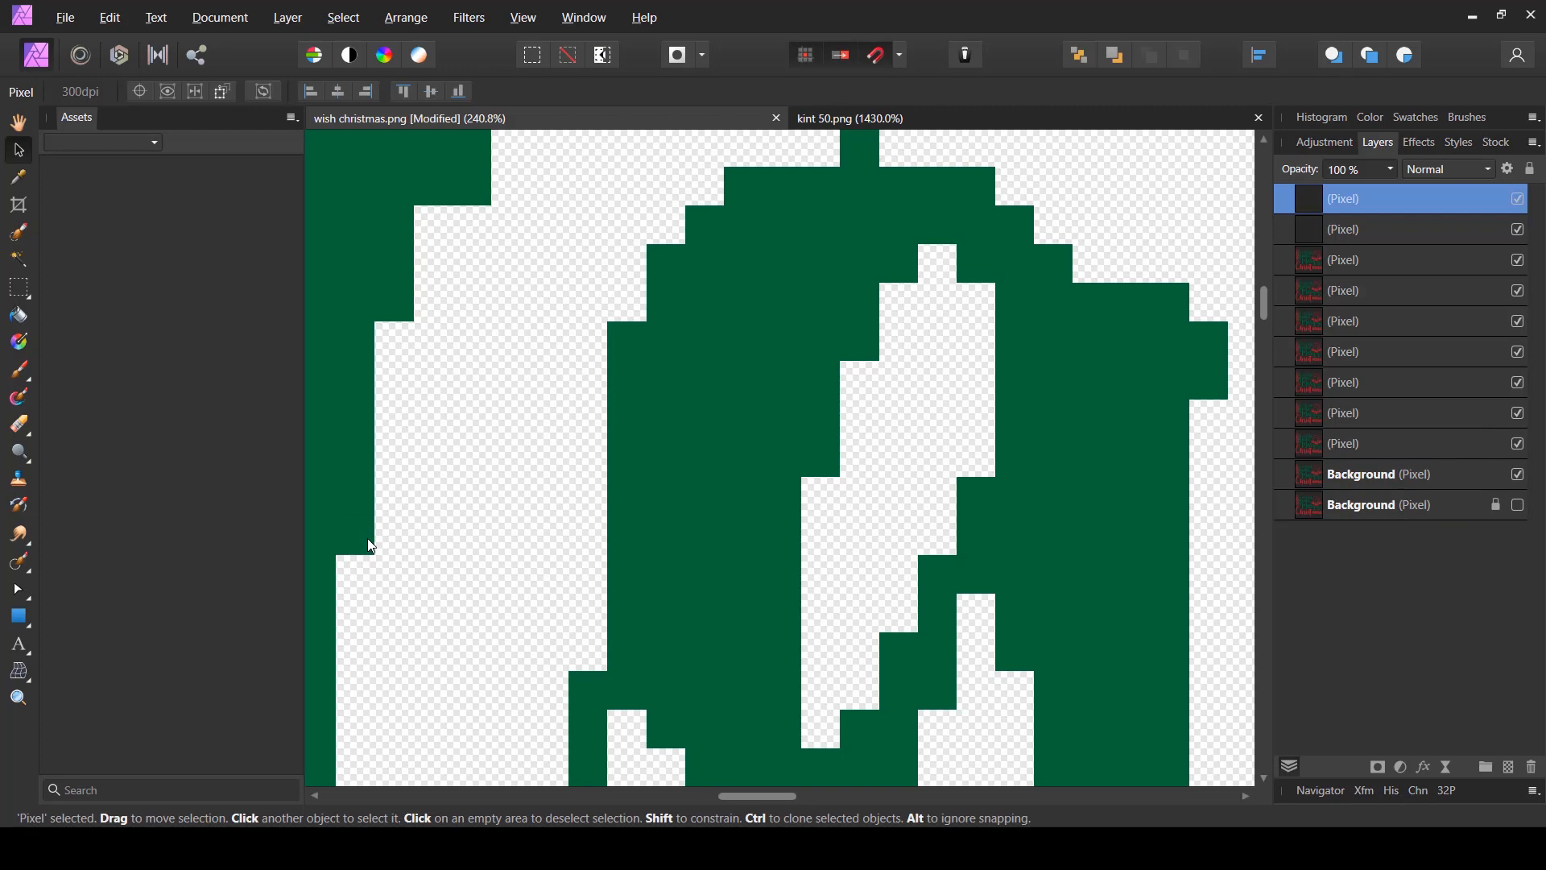
- Stack two more merged copies of the pixelated artwork on top to solidify the remaining edge pixels
key("ctrl+shift+alt+e")
key("ctrl+j")
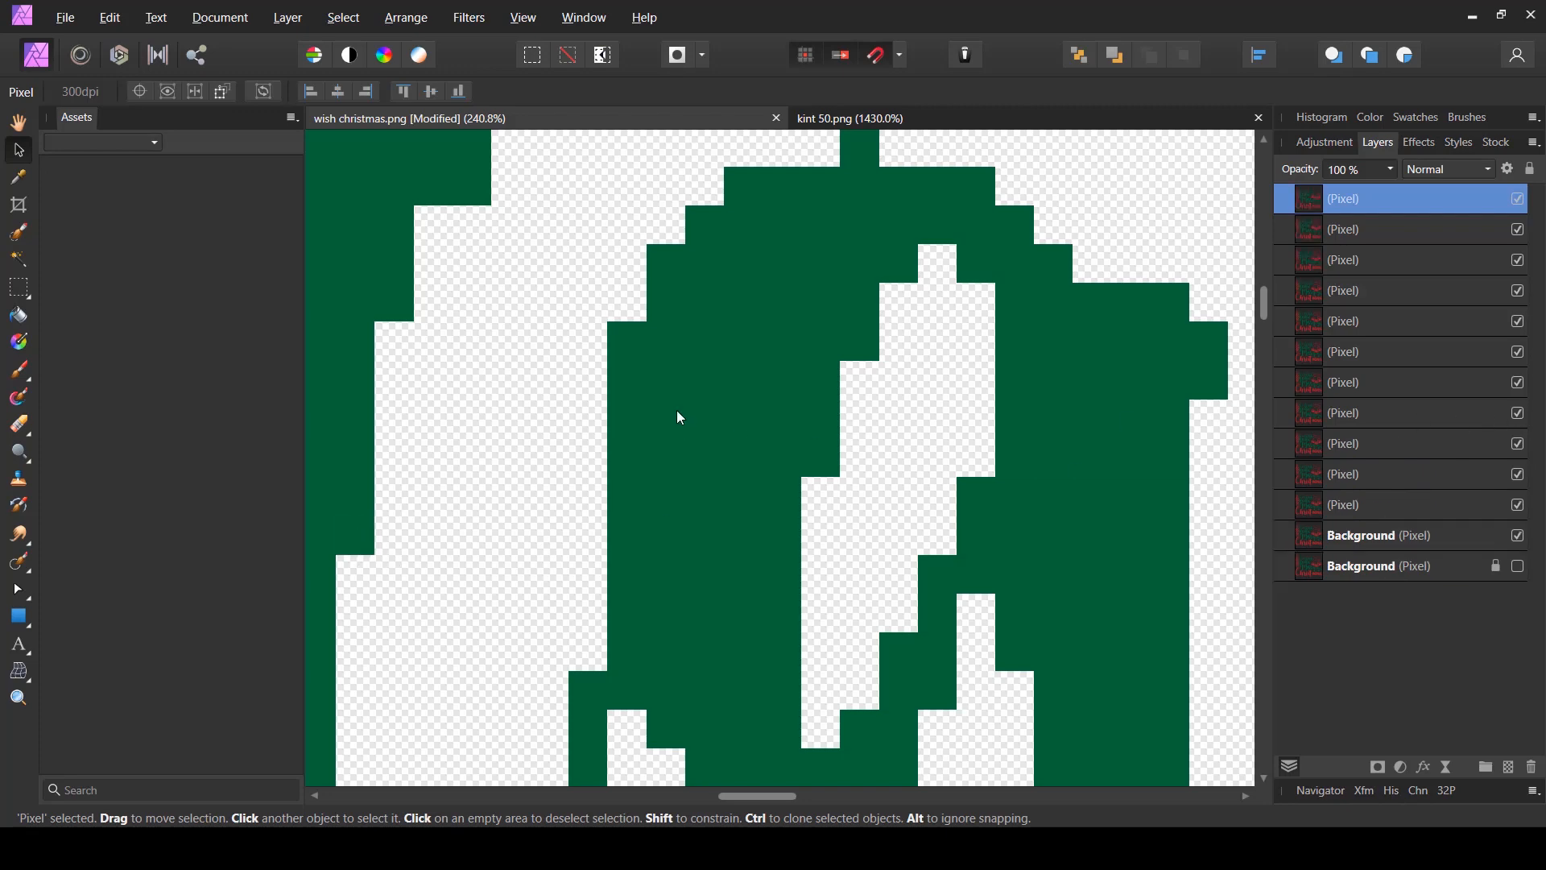
scroll(786, 428, "down", 8)
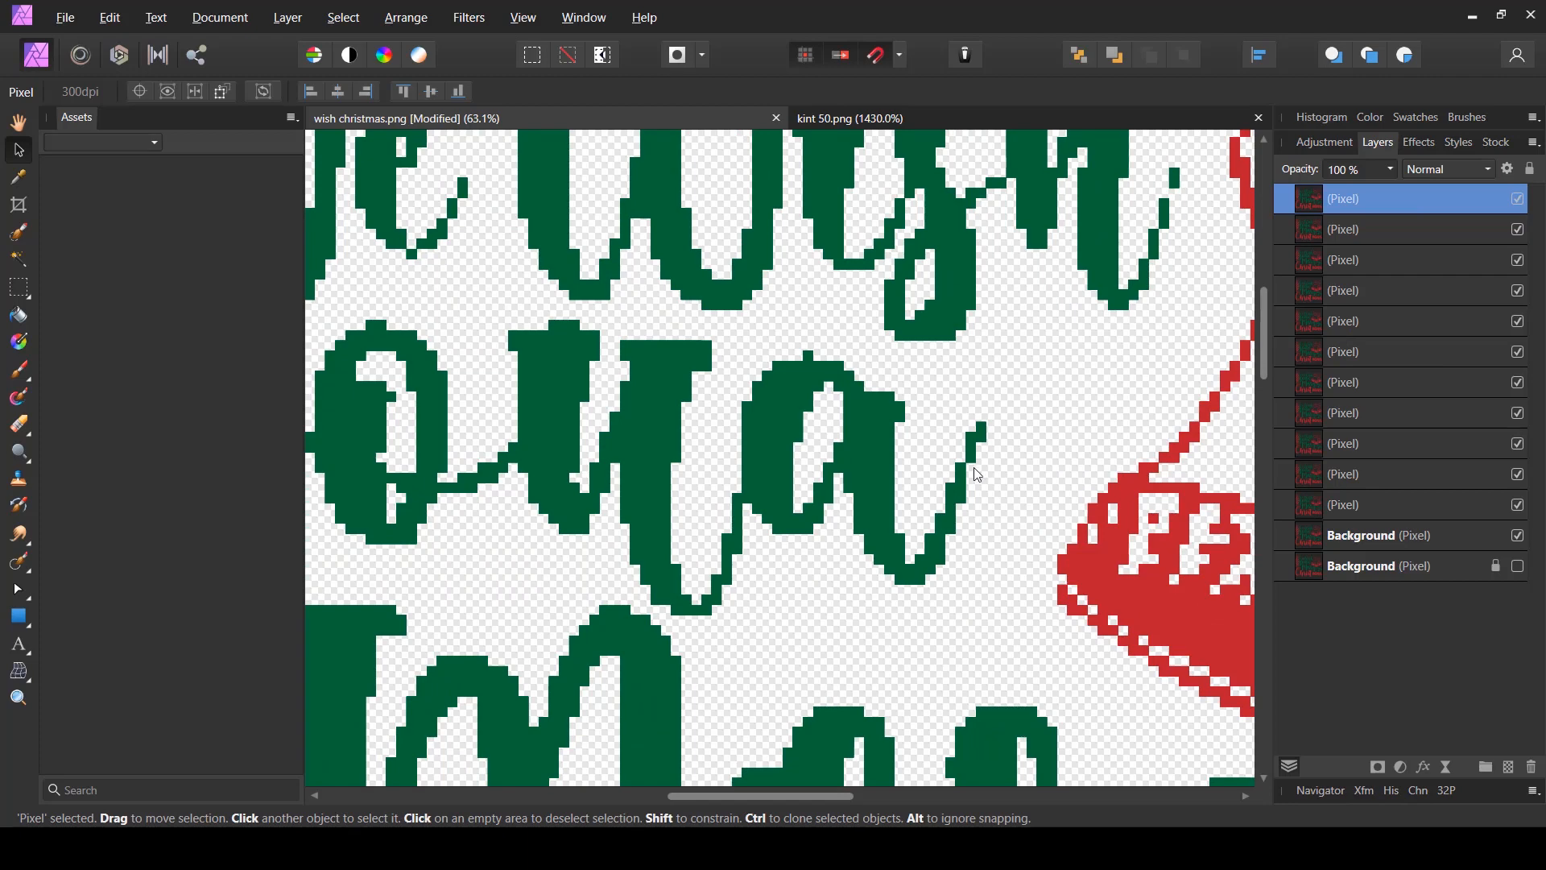
scroll(942, 474, "down", 2)
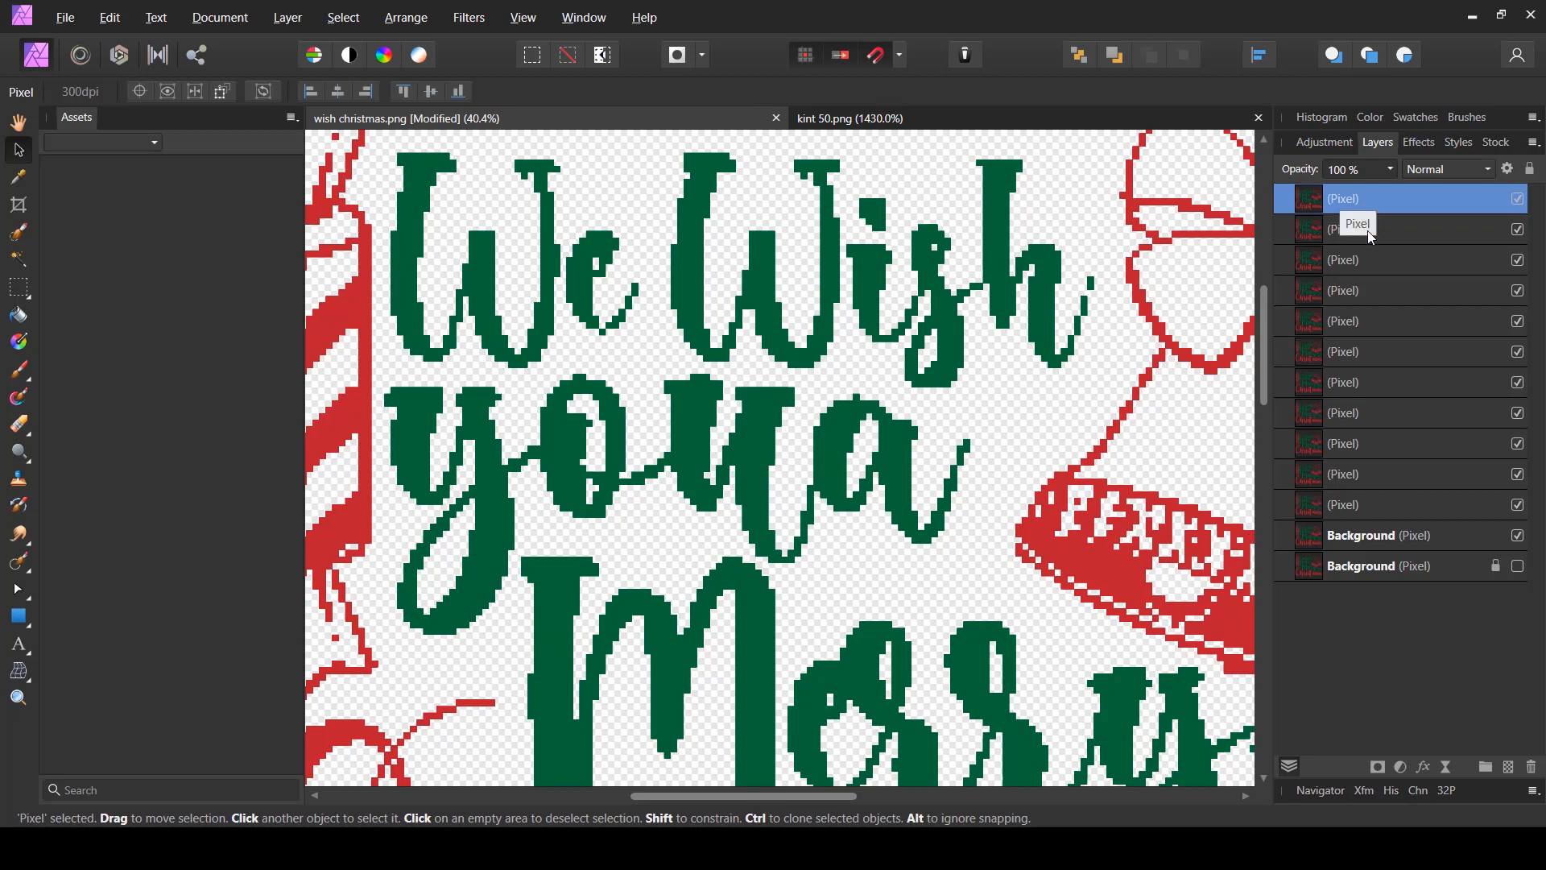
- Merge all twelve visible layers above the locked Background layer into a single pixel layer
left_click(1417, 539, "shift")
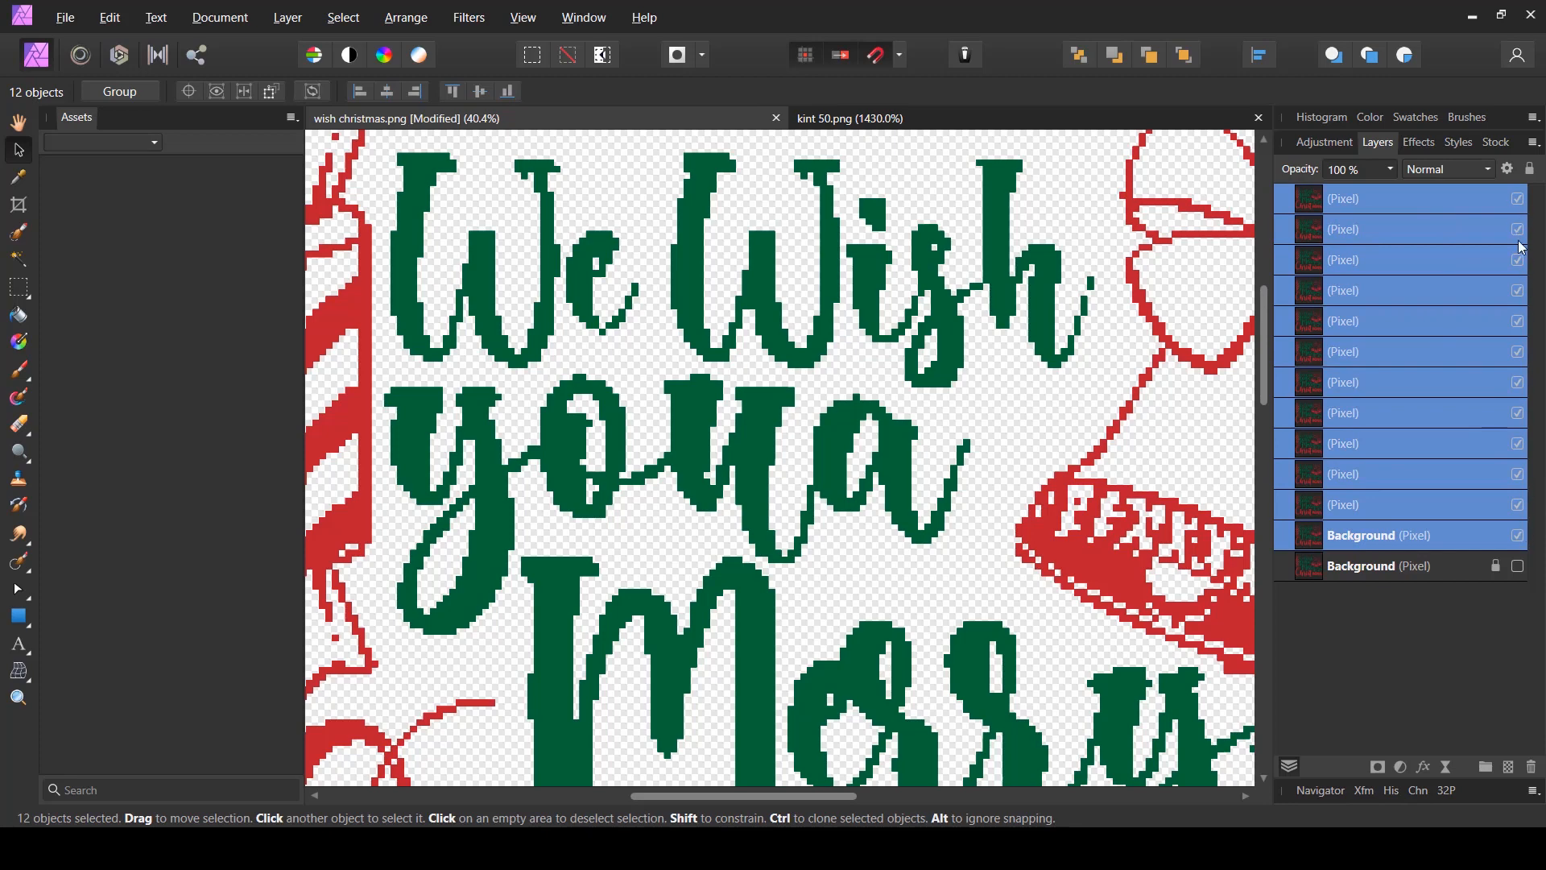
left_click(298, 23)
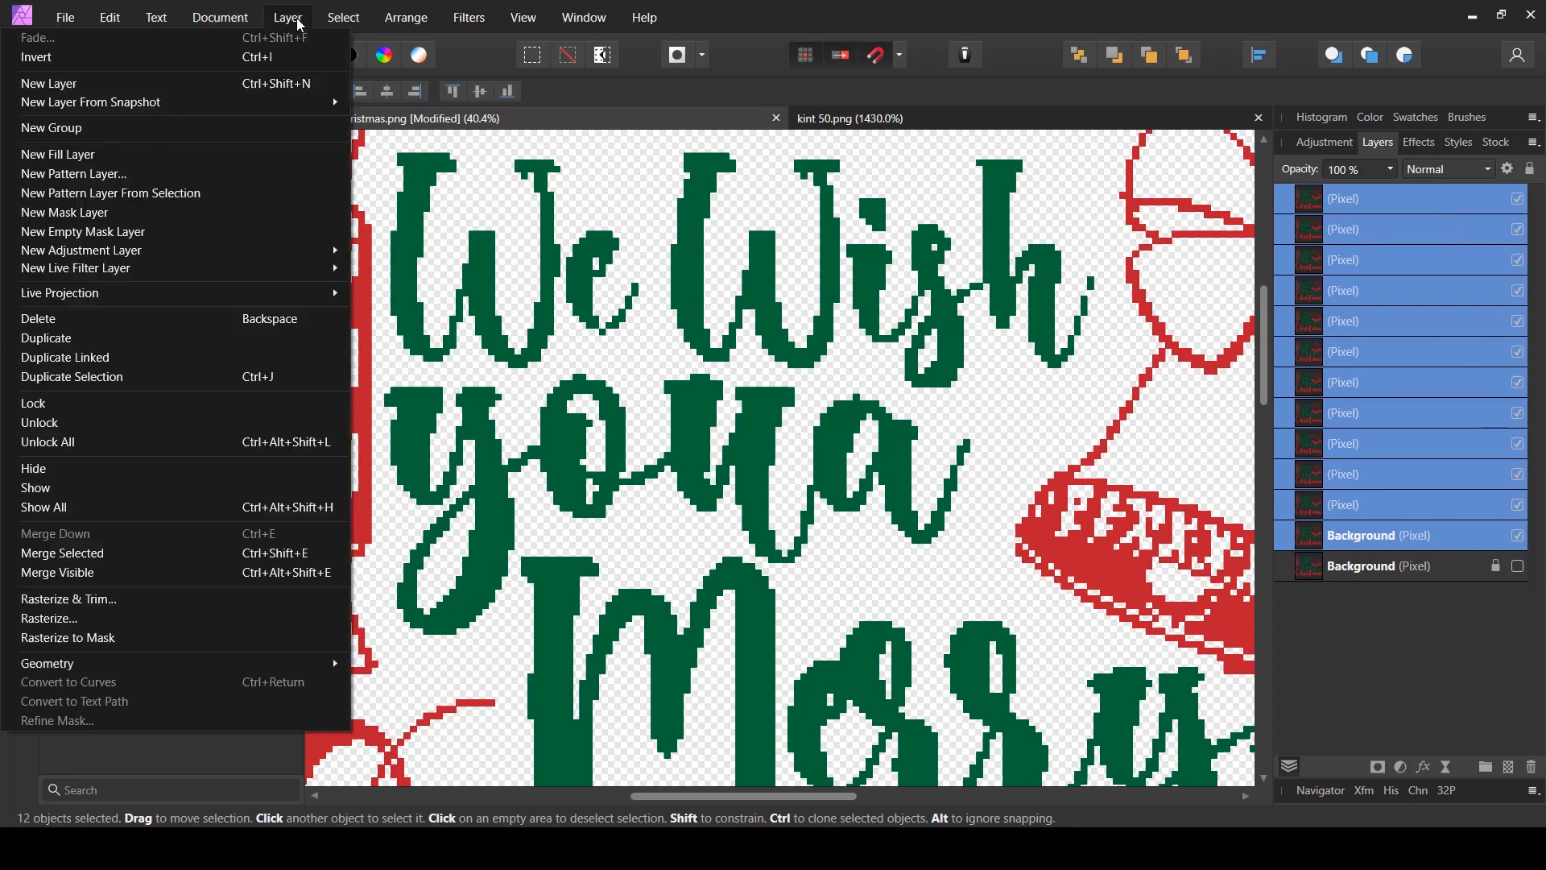
left_click(66, 554)
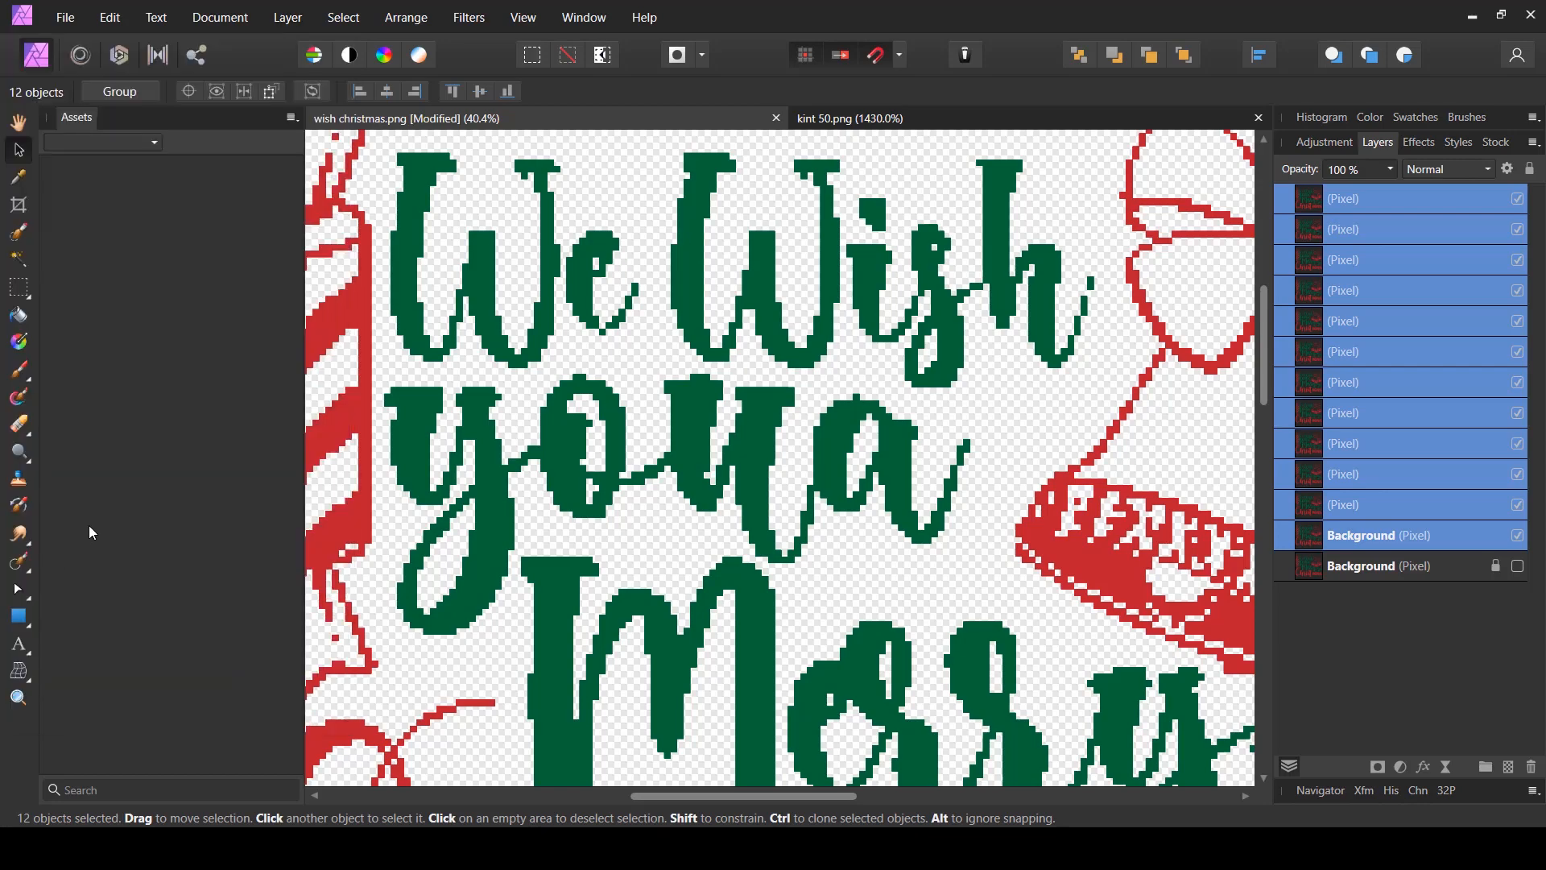
scroll(792, 383, "down", 2)
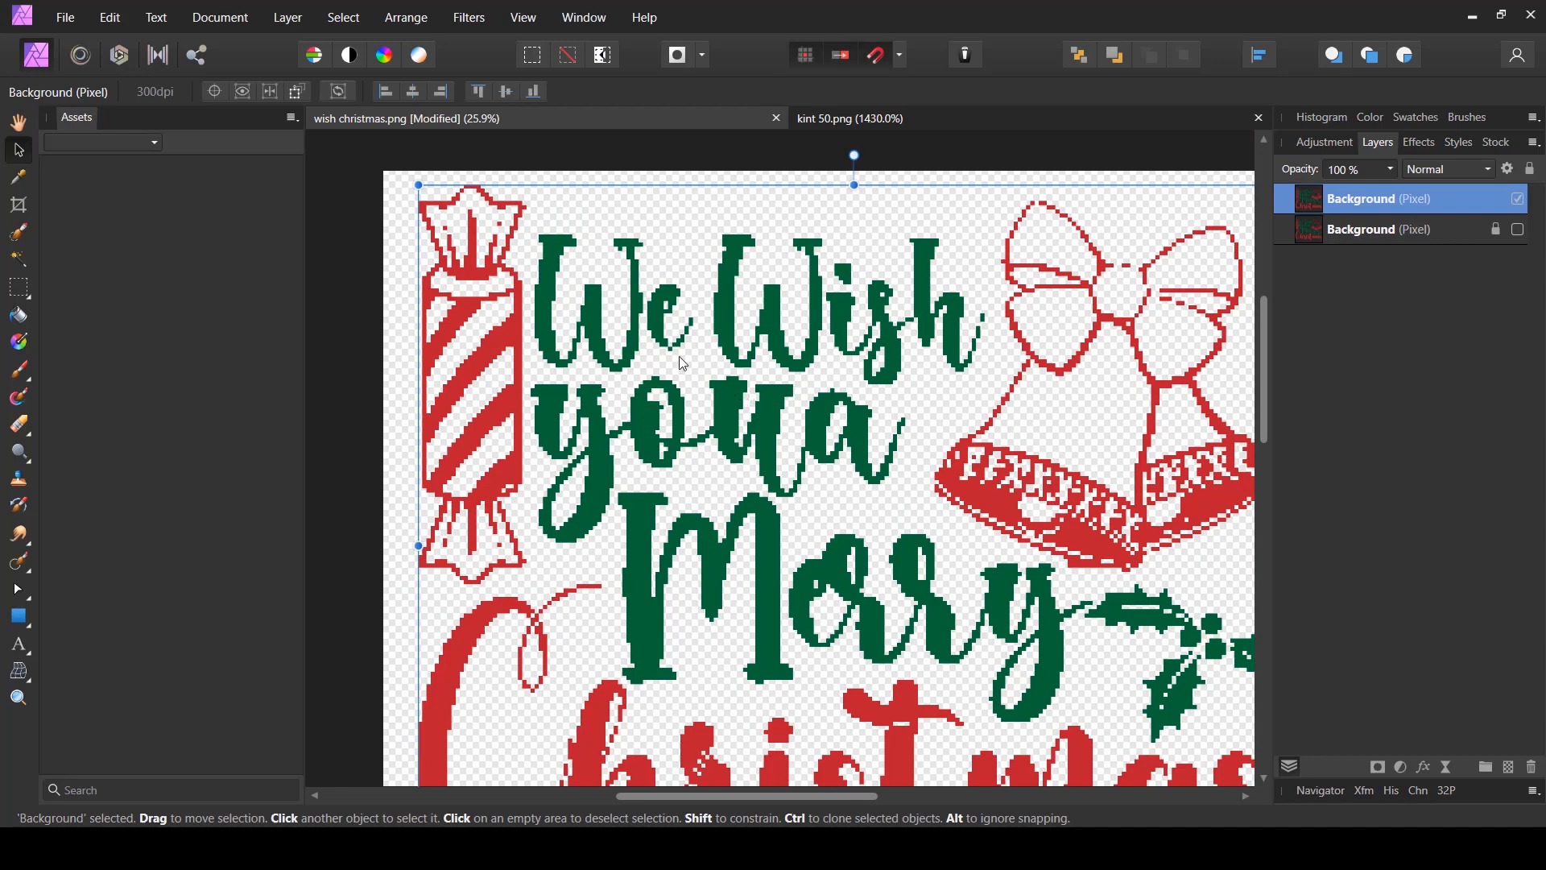
scroll(609, 357, "down", 2)
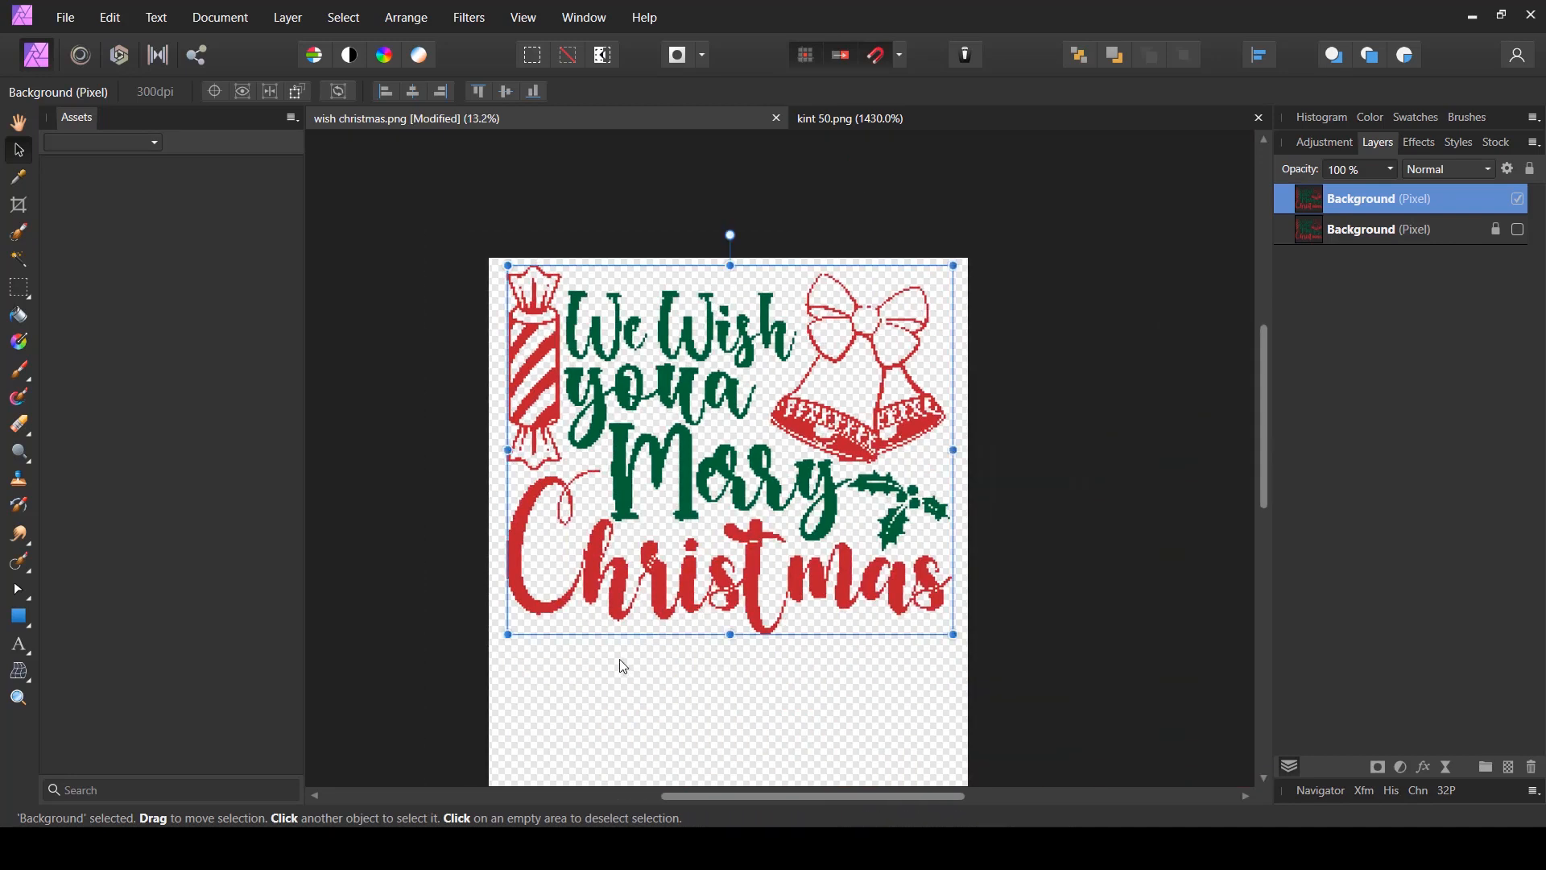
left_click(950, 119)
key("h")
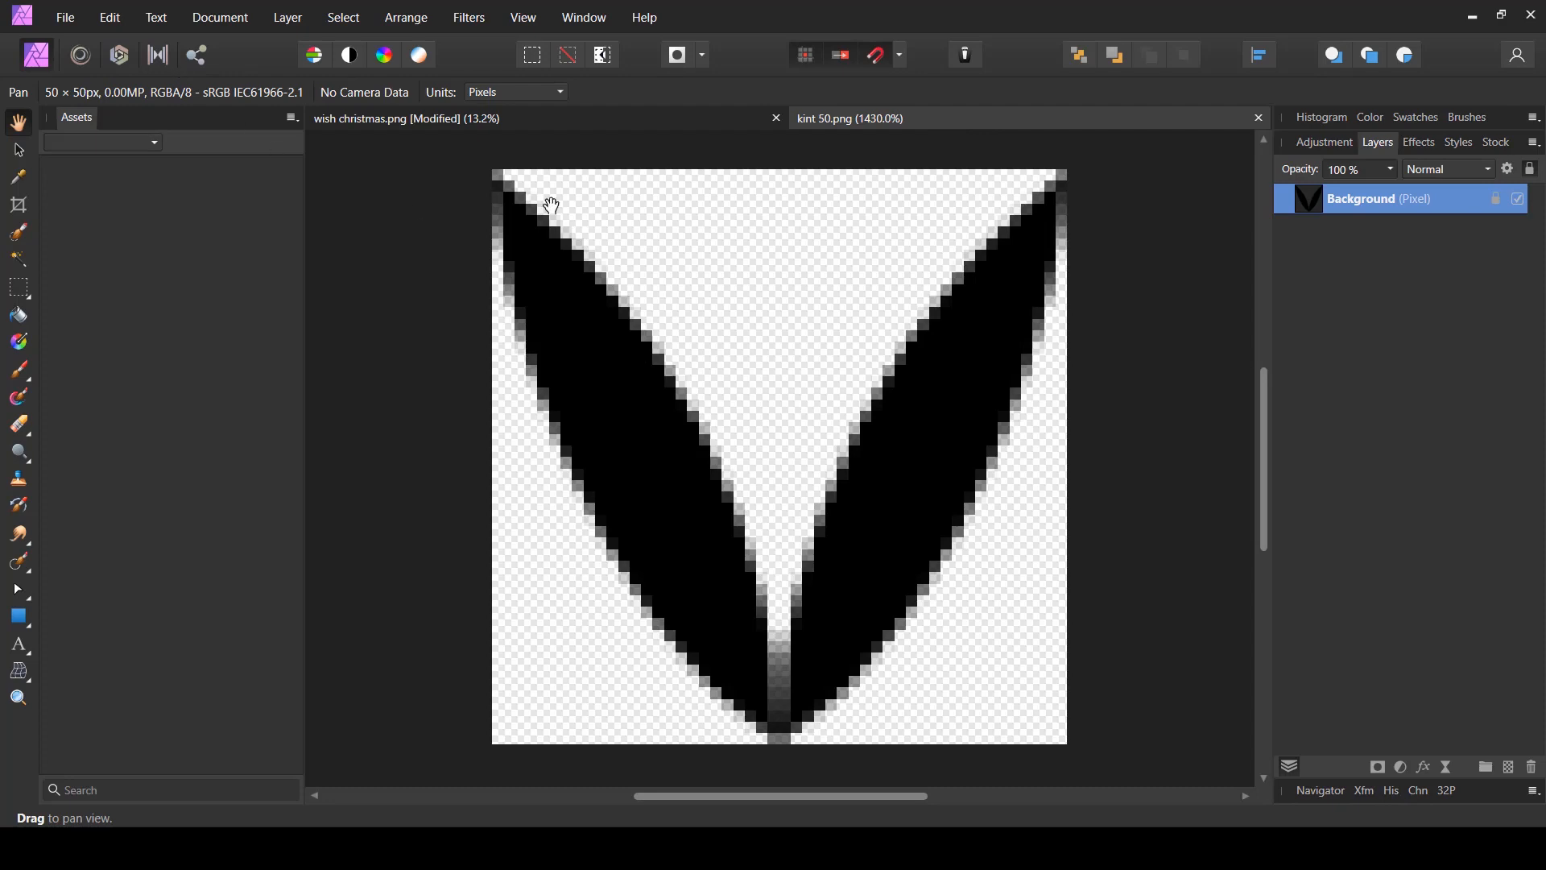
left_click(519, 113)
key("v")
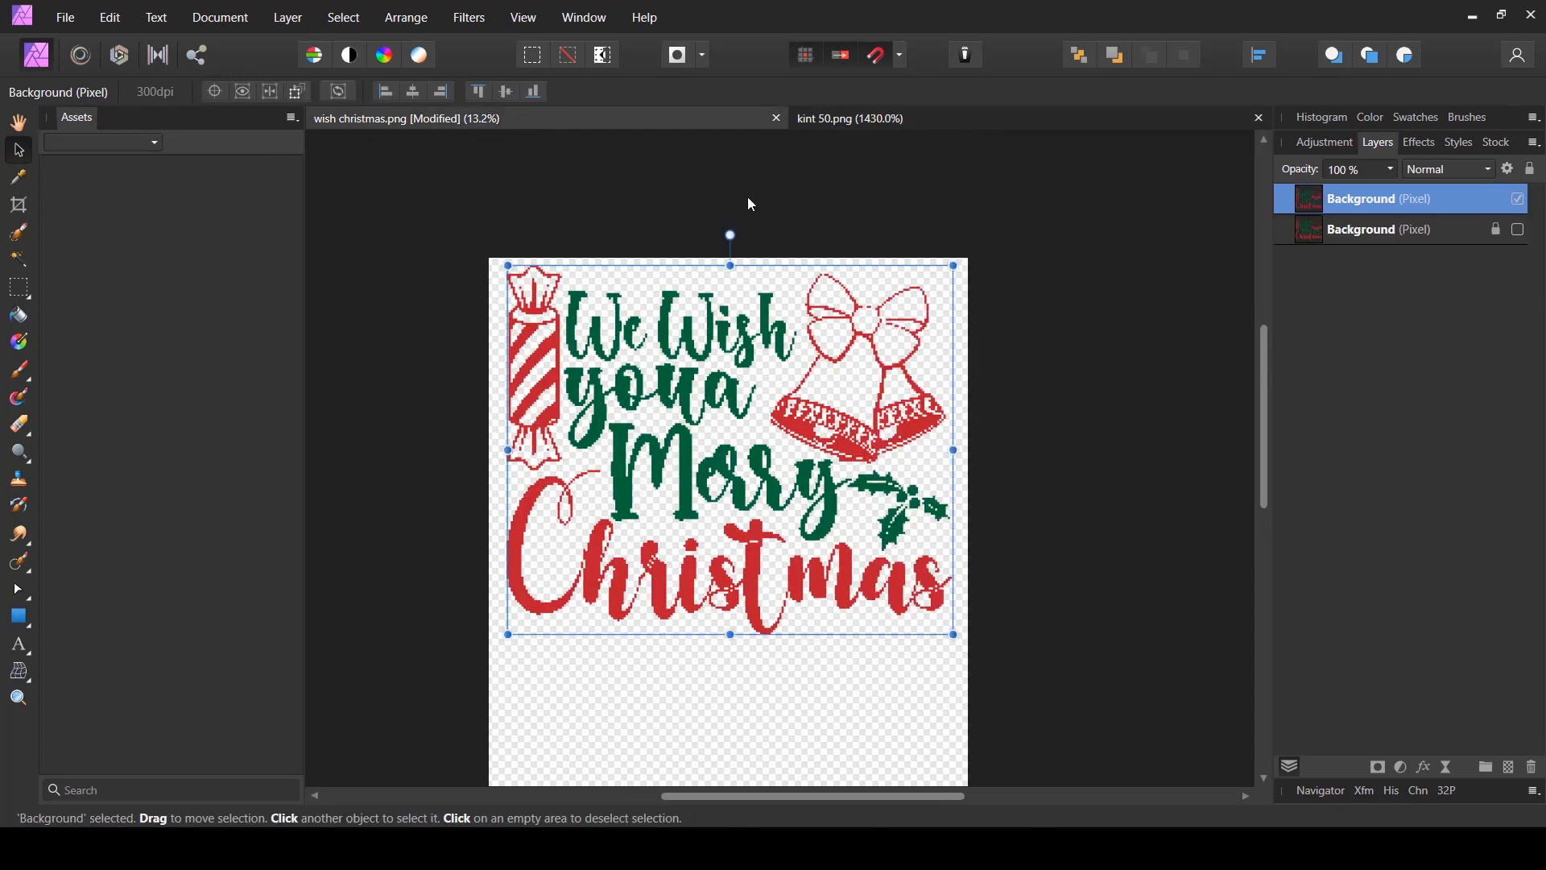
- Resize the kint 50.png stitch document to 20 × 20 px with Bilinear resampling
left_click(857, 119)
key("h")
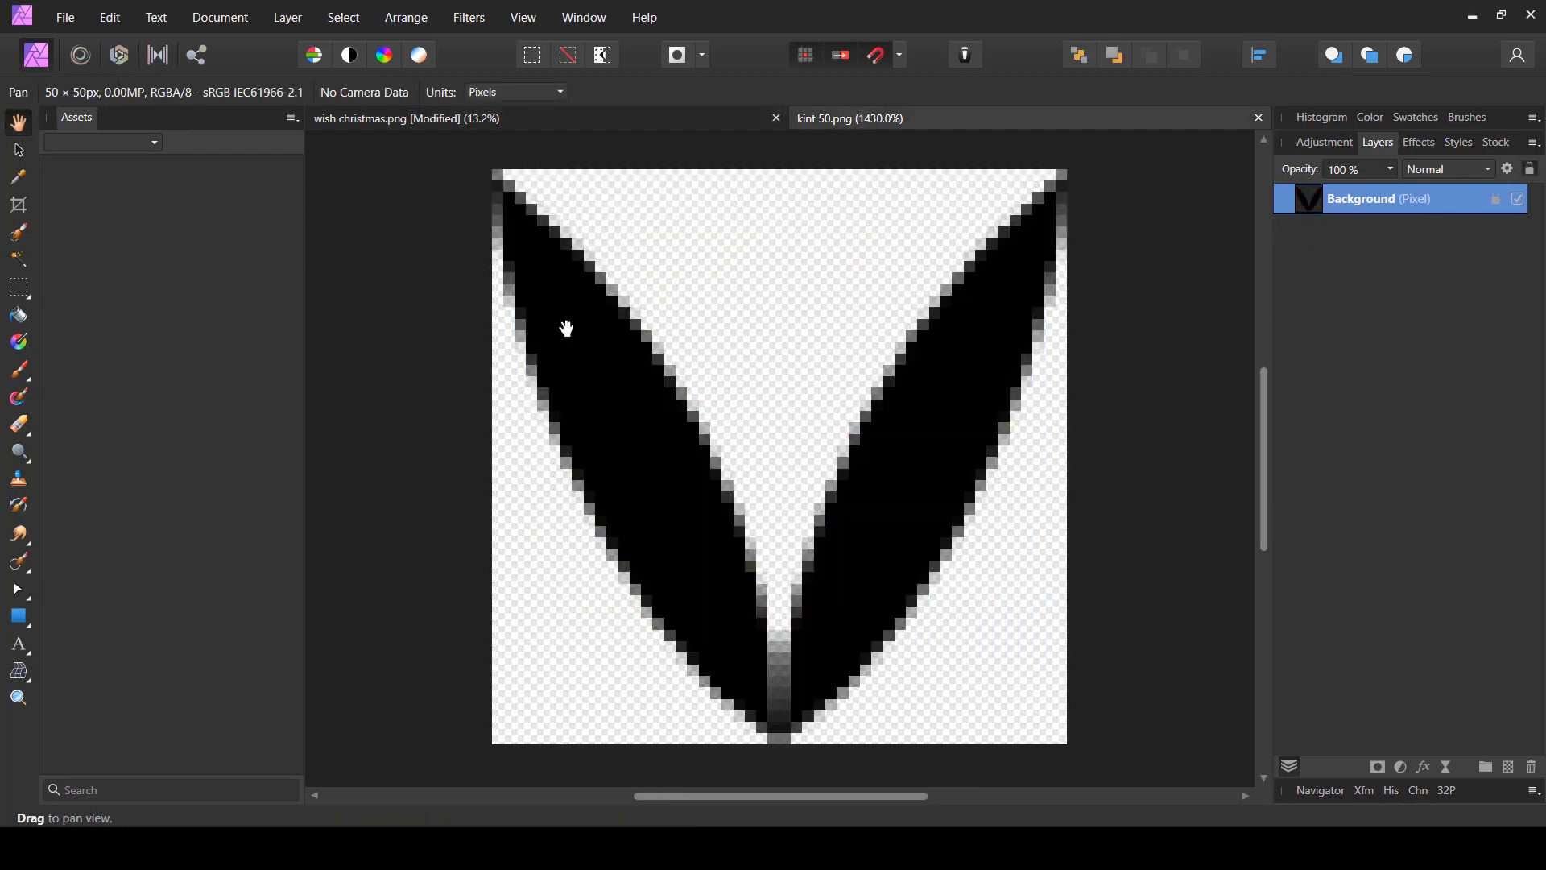
left_click(239, 19)
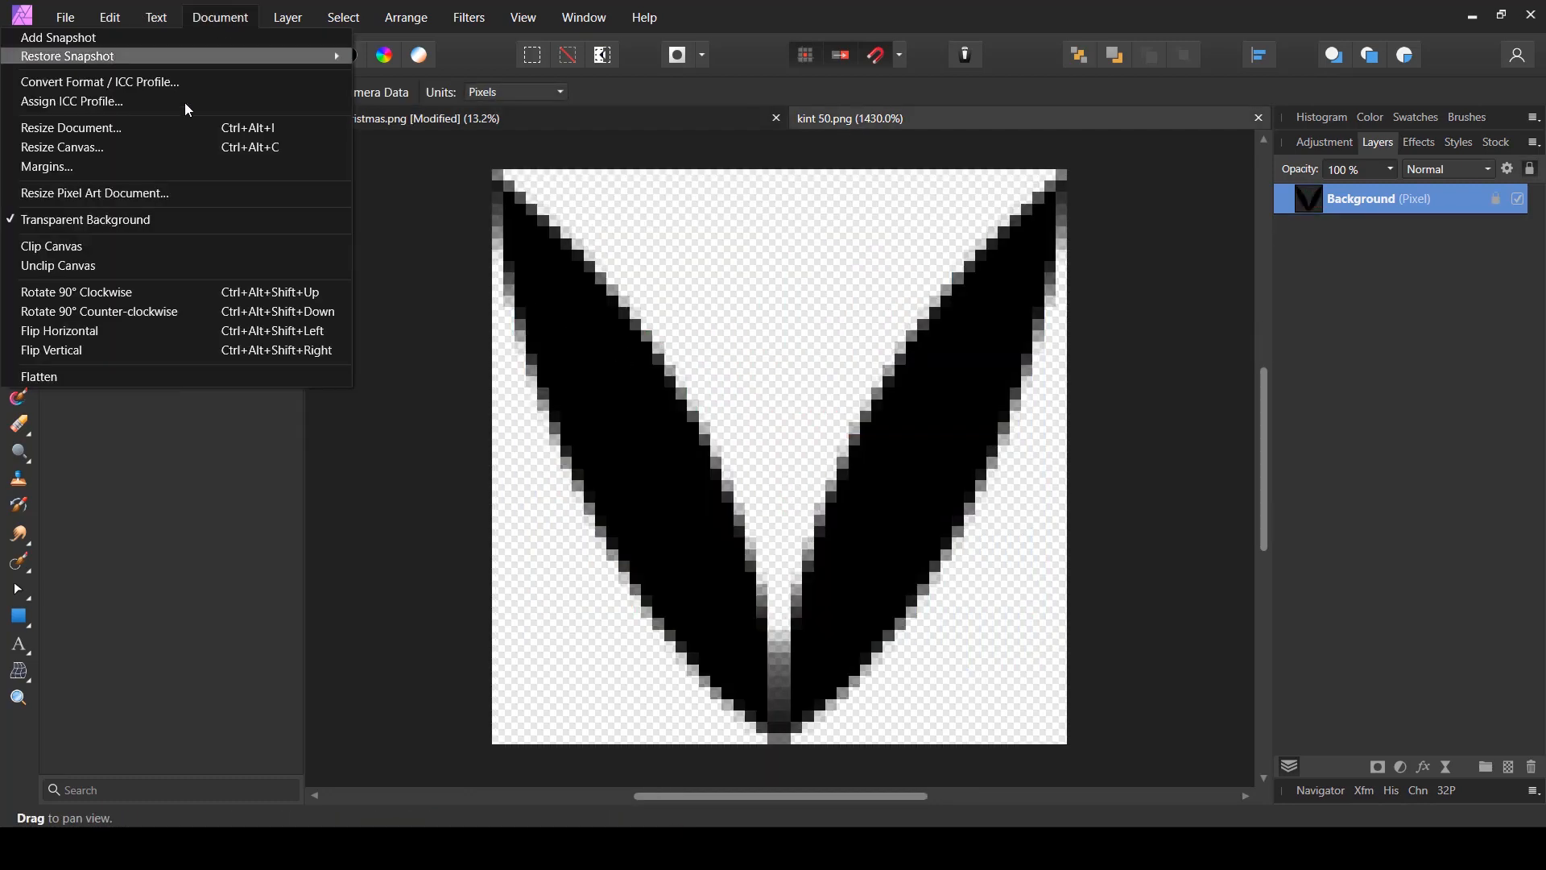
left_click(107, 133)
left_click(748, 341)
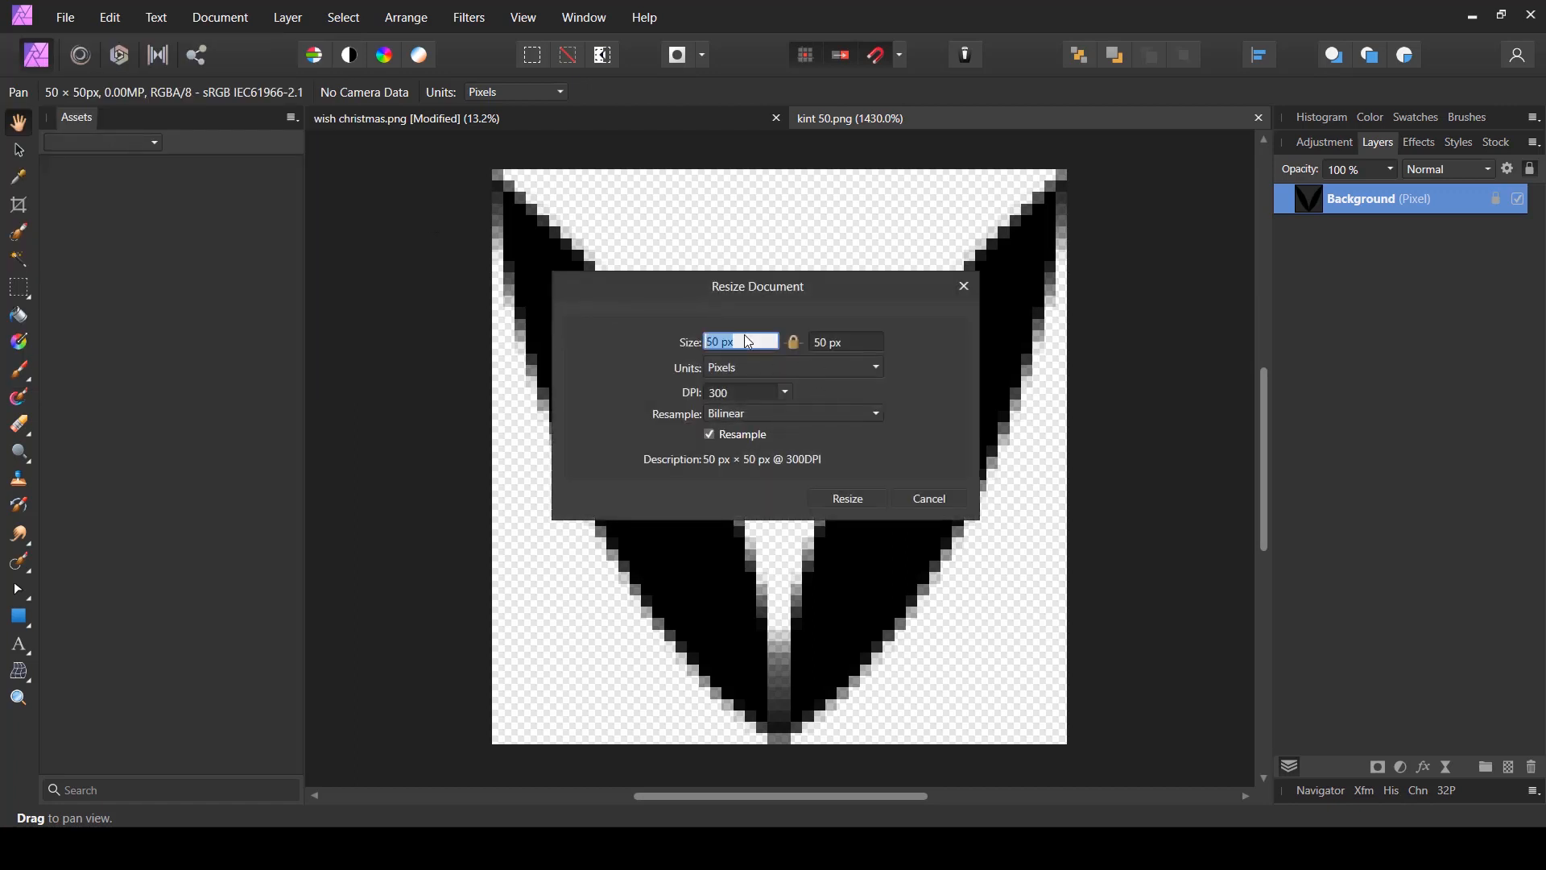
type("20")
key("Return")
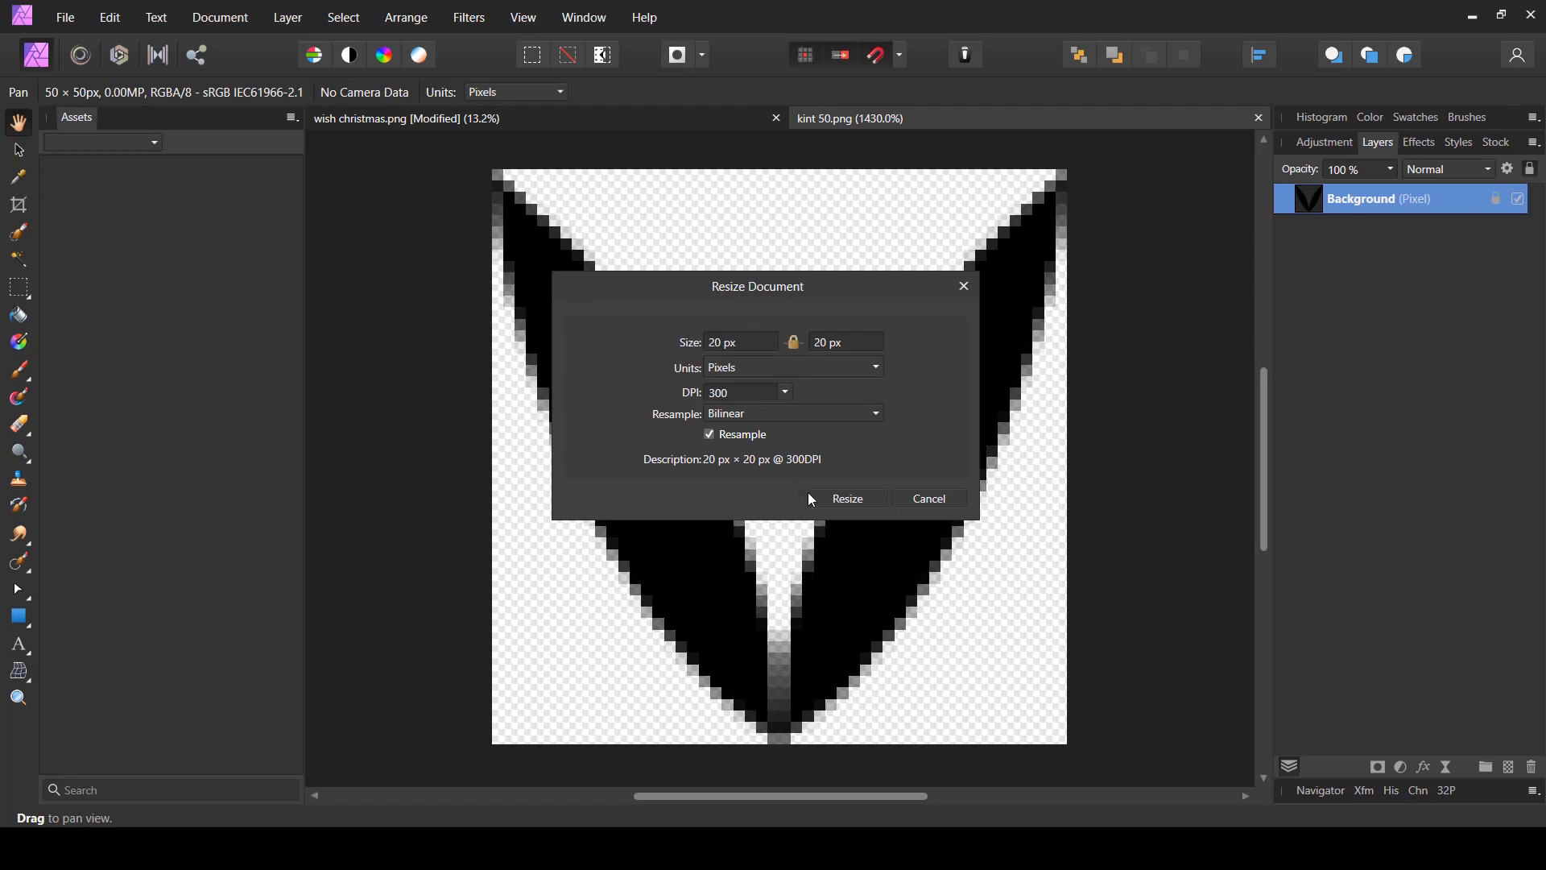
left_click(848, 499)
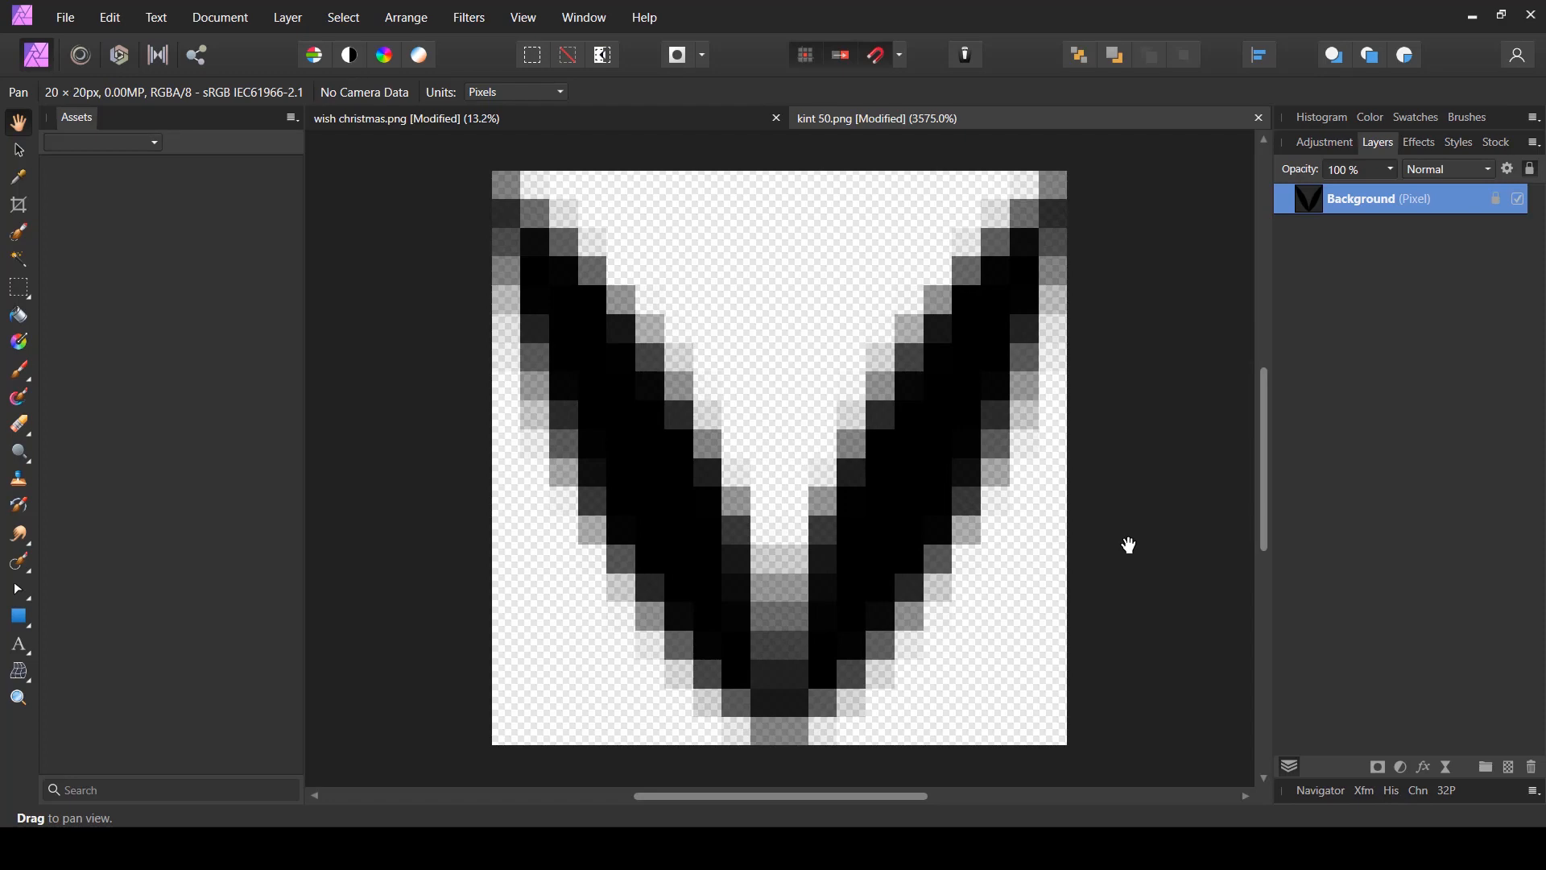
- Paste the resized stitch into wish christmas.png as a new layer above the pixelated artwork
left_click(666, 118)
key("v")
left_click(813, 355)
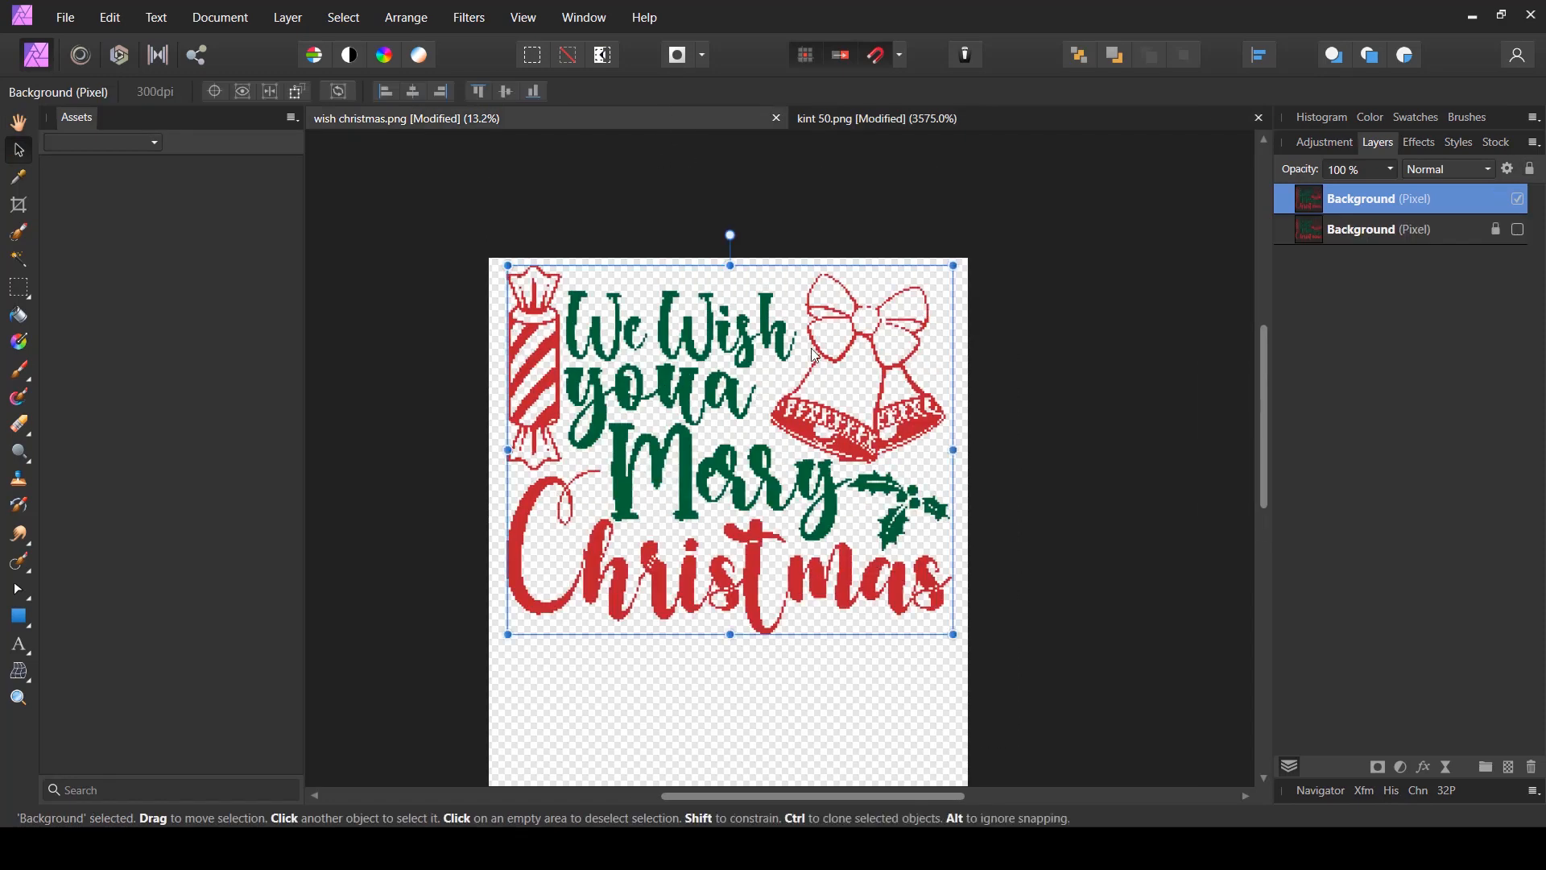
left_click(1114, 328)
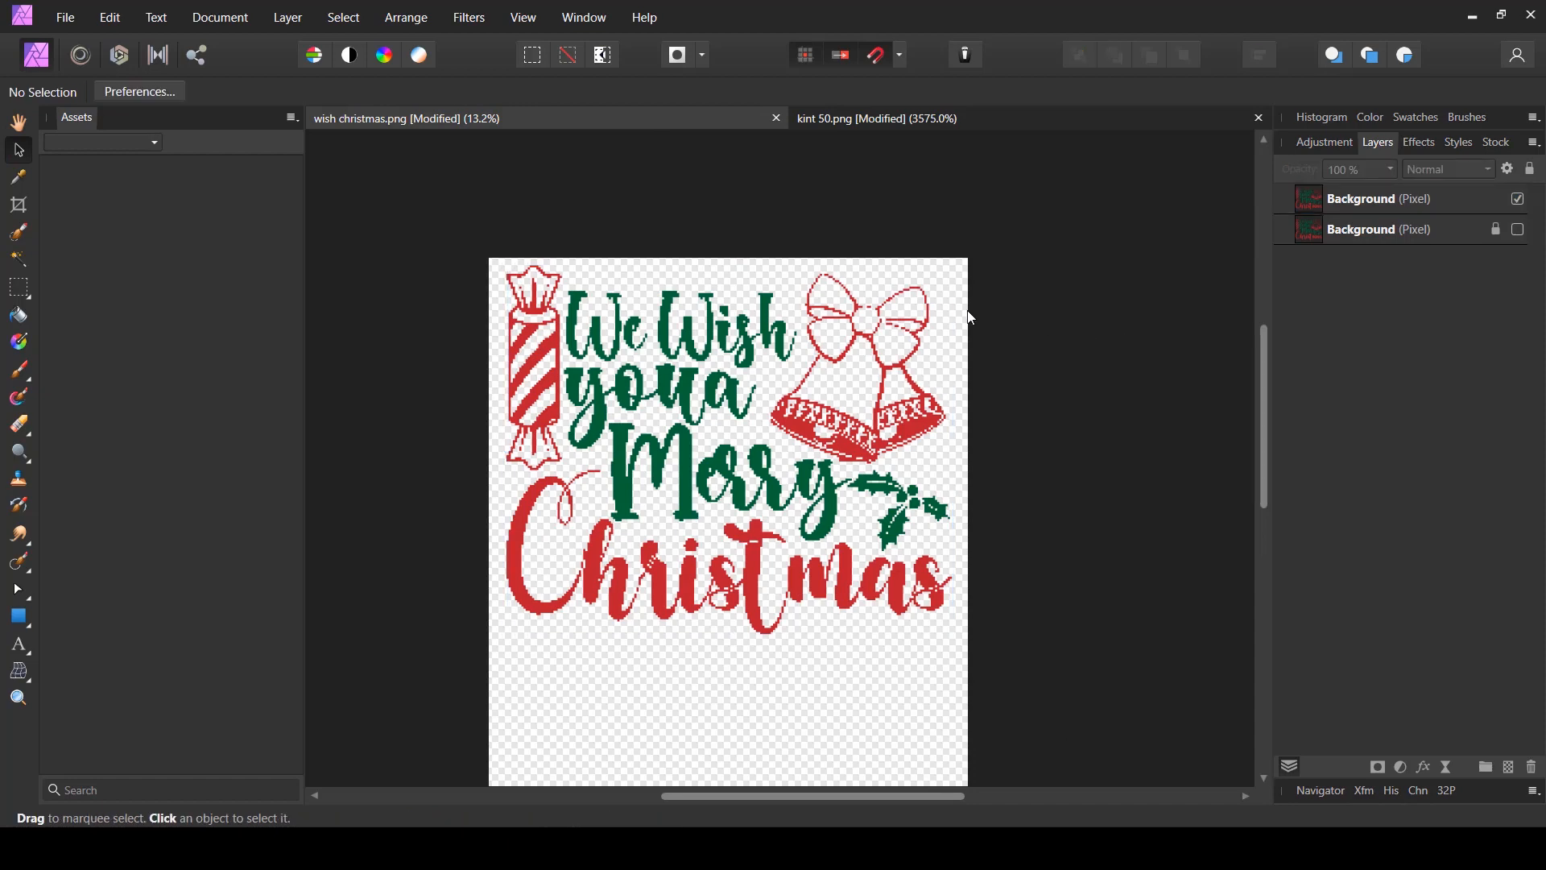
key("ctrl+v")
scroll(492, 274, "up", 2)
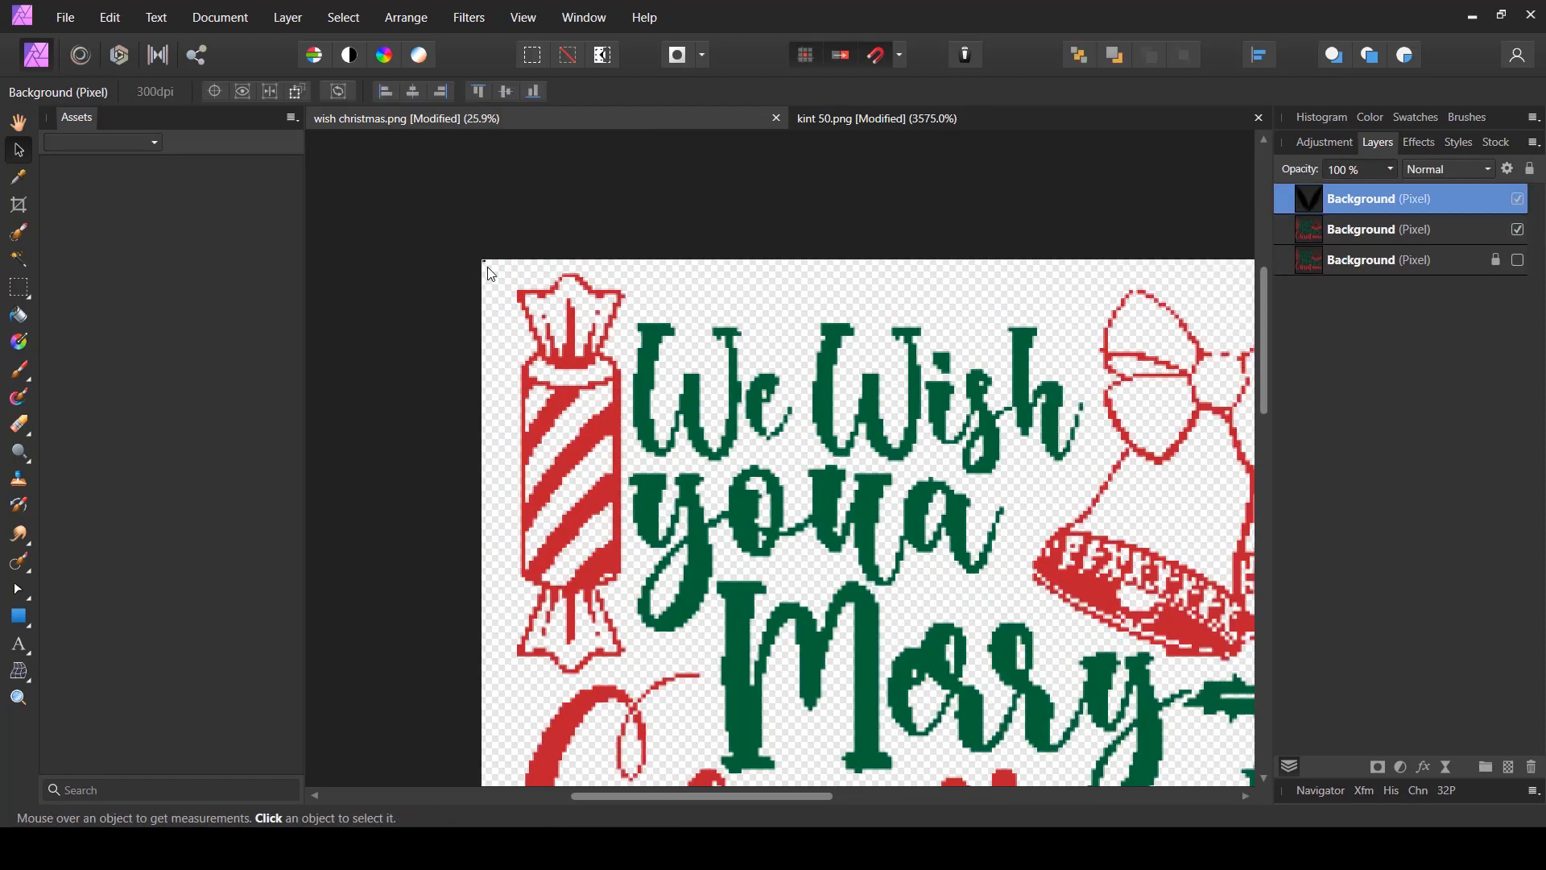
scroll(486, 264, "up", 2)
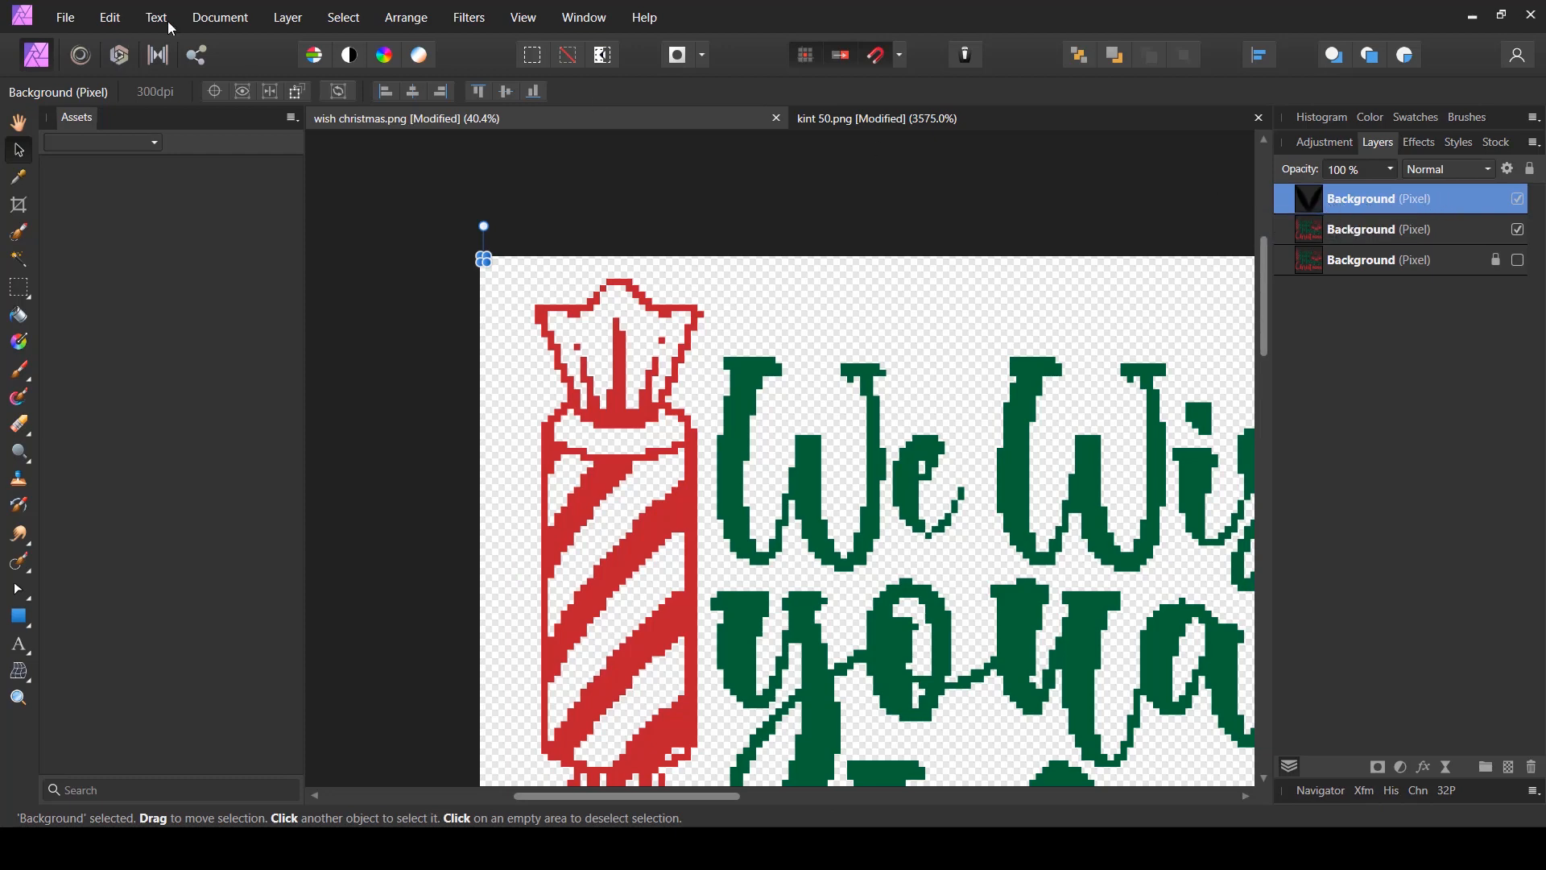
- Create a pattern layer from the pasted stitch and hide the single-stitch layer beneath it
left_click(291, 19)
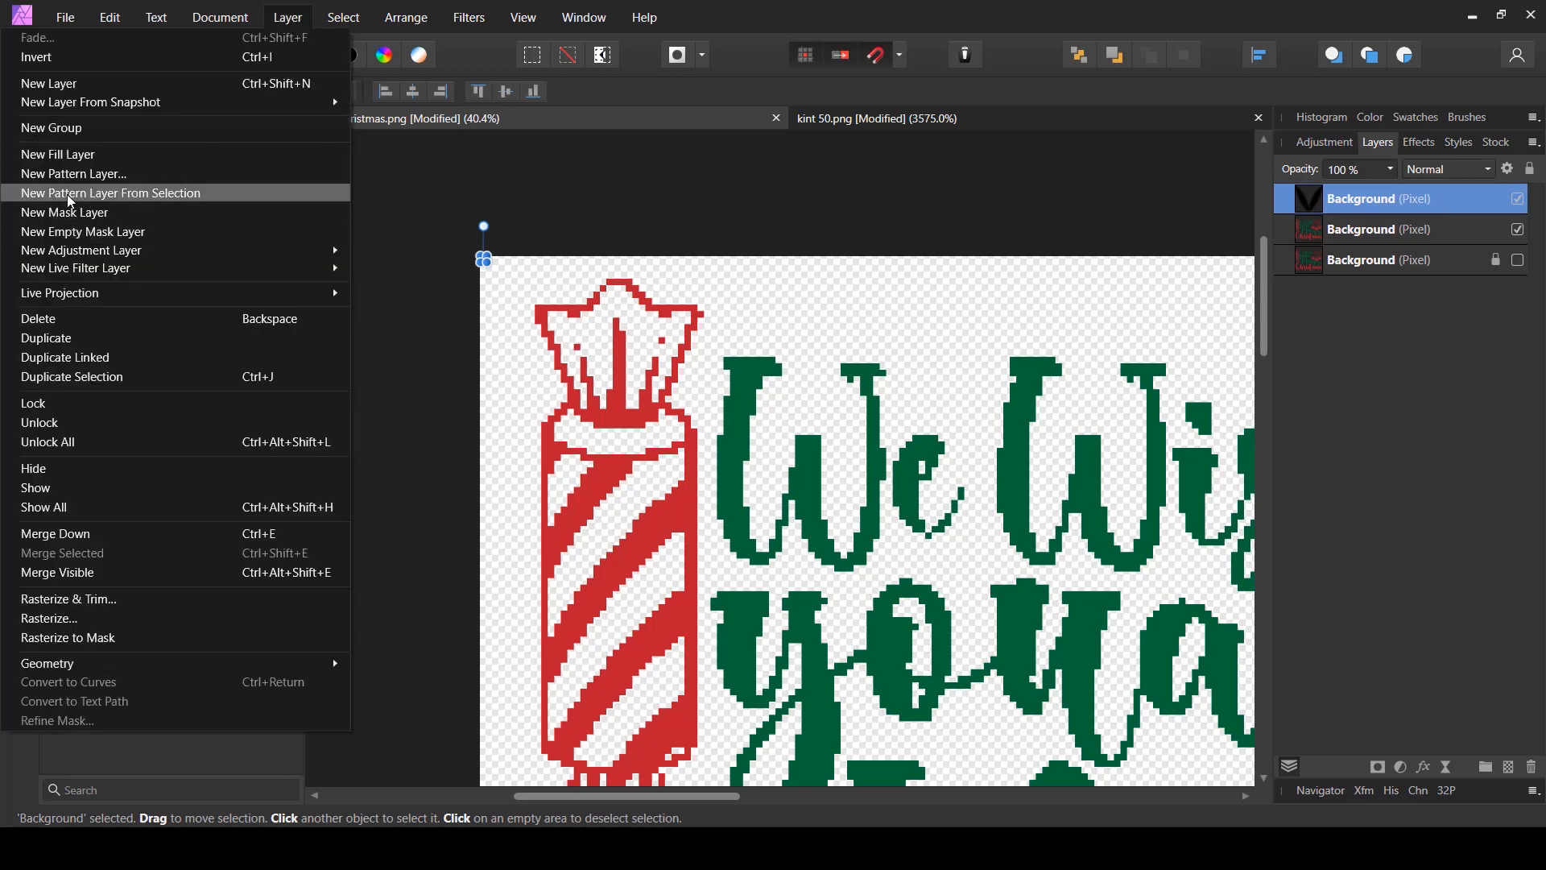
left_click(153, 199)
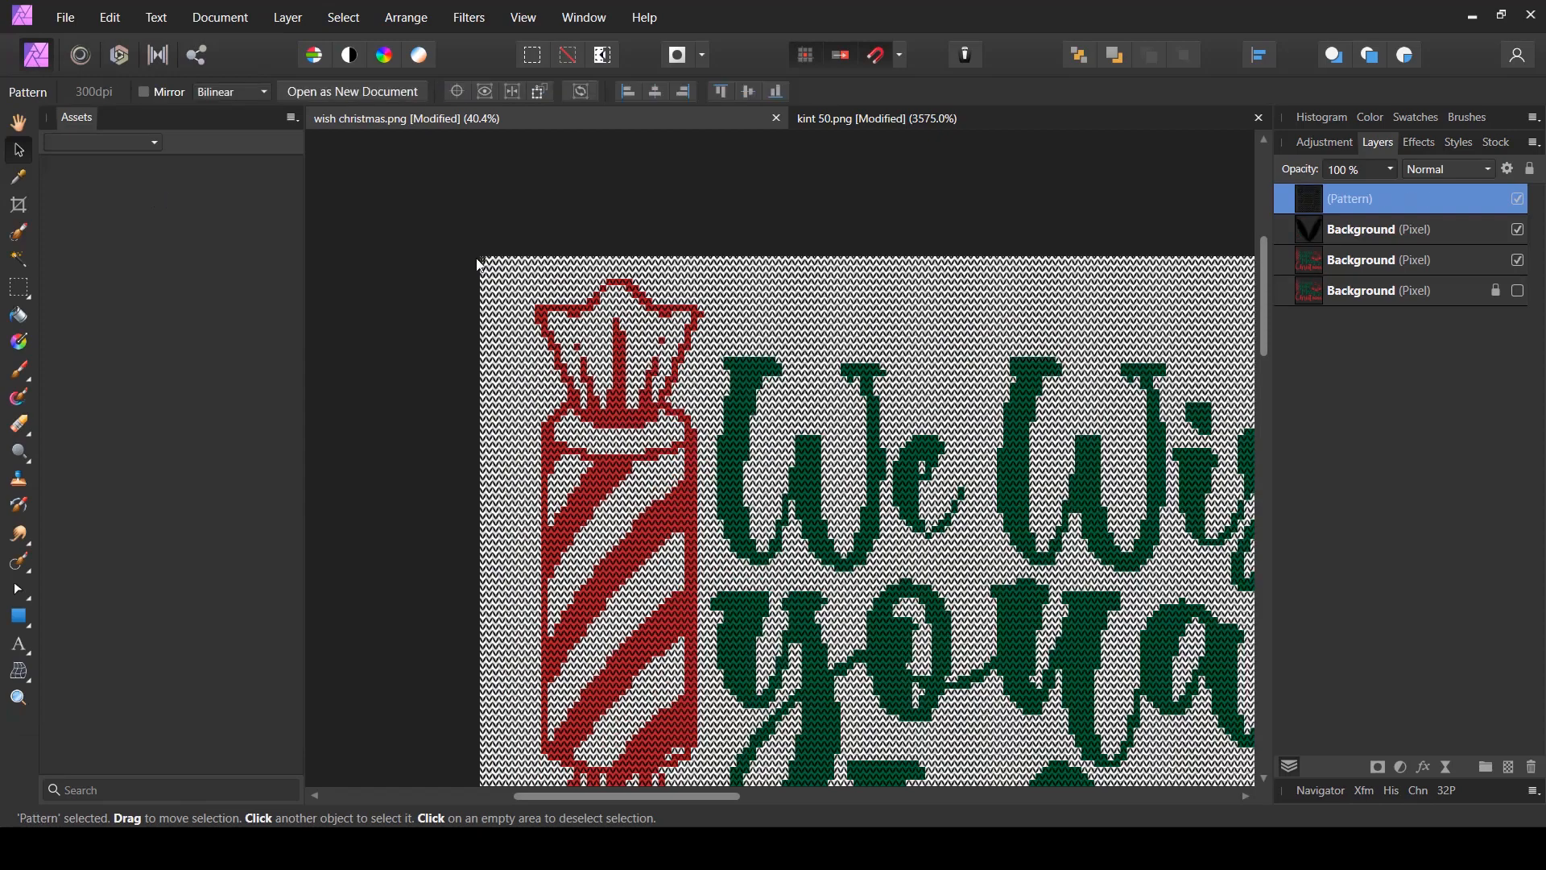
scroll(561, 359, "down", 2)
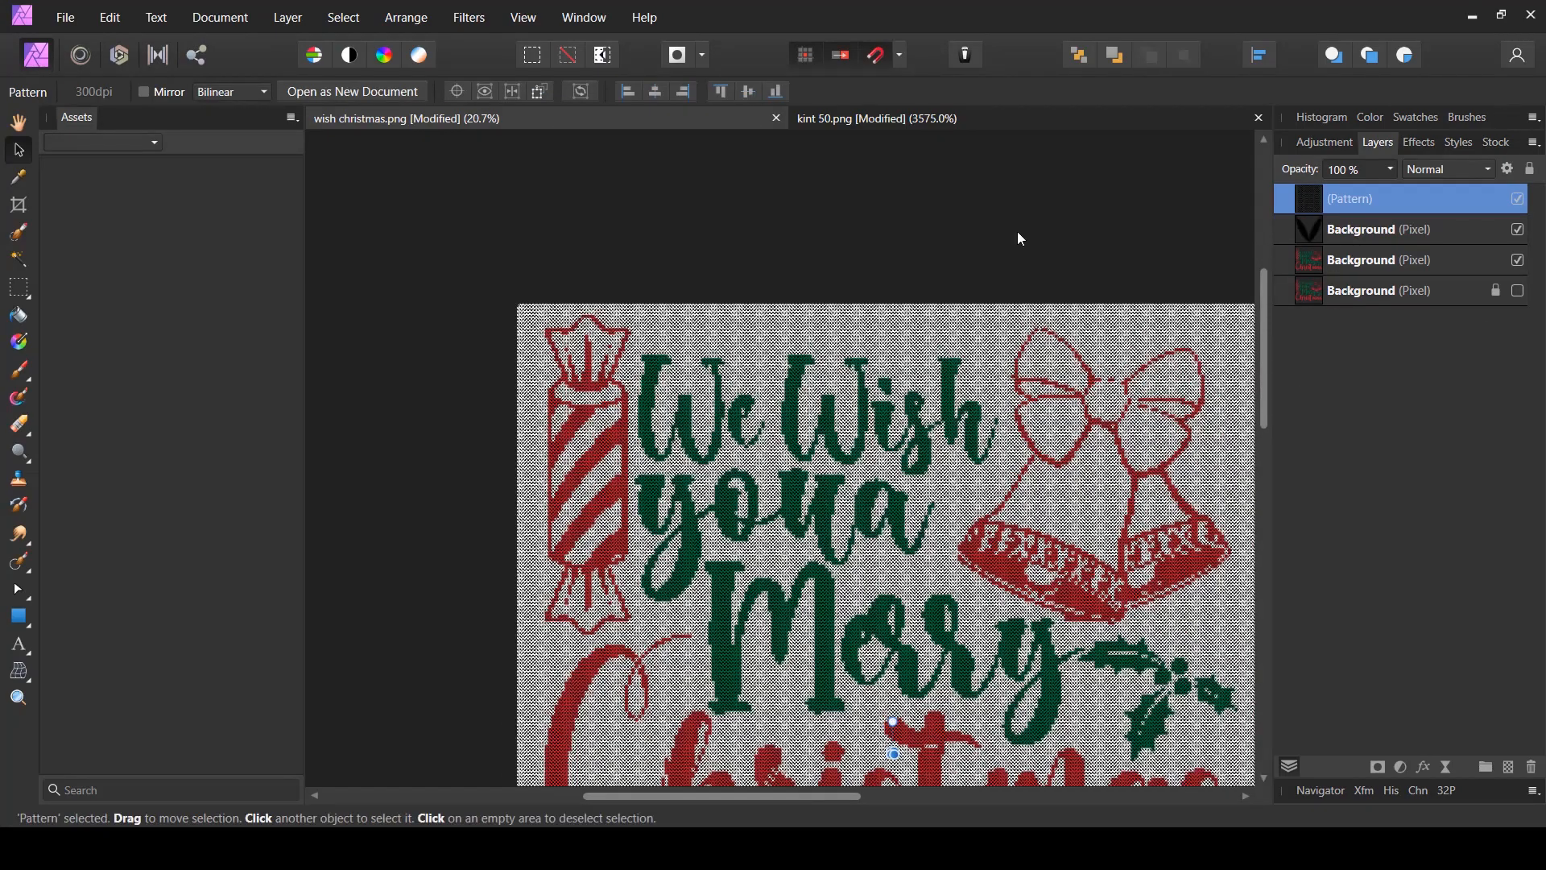
left_click(880, 120)
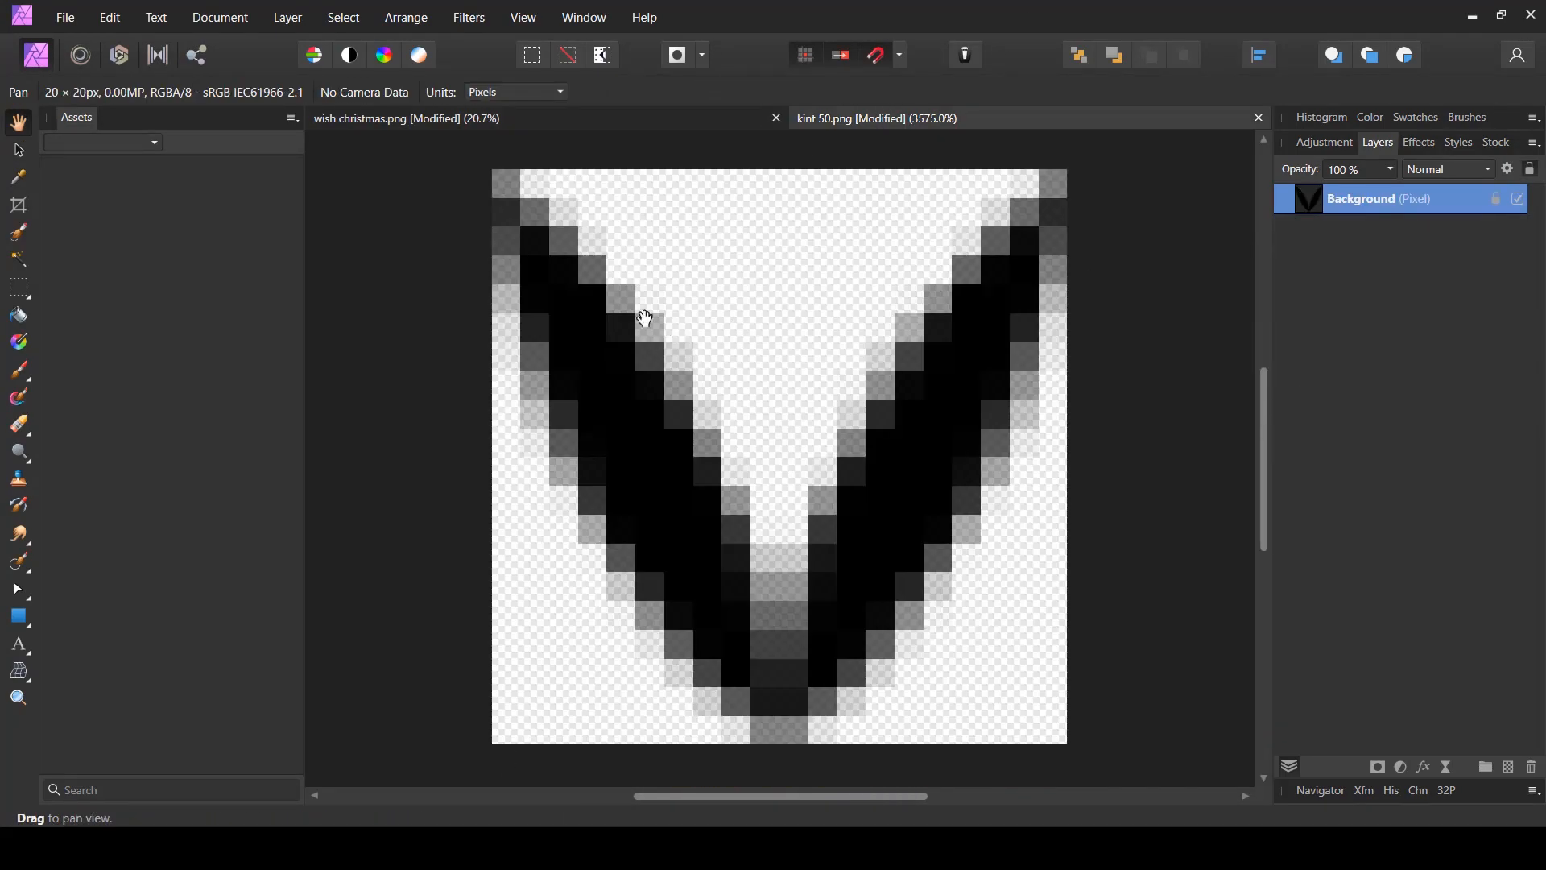
left_click(678, 123)
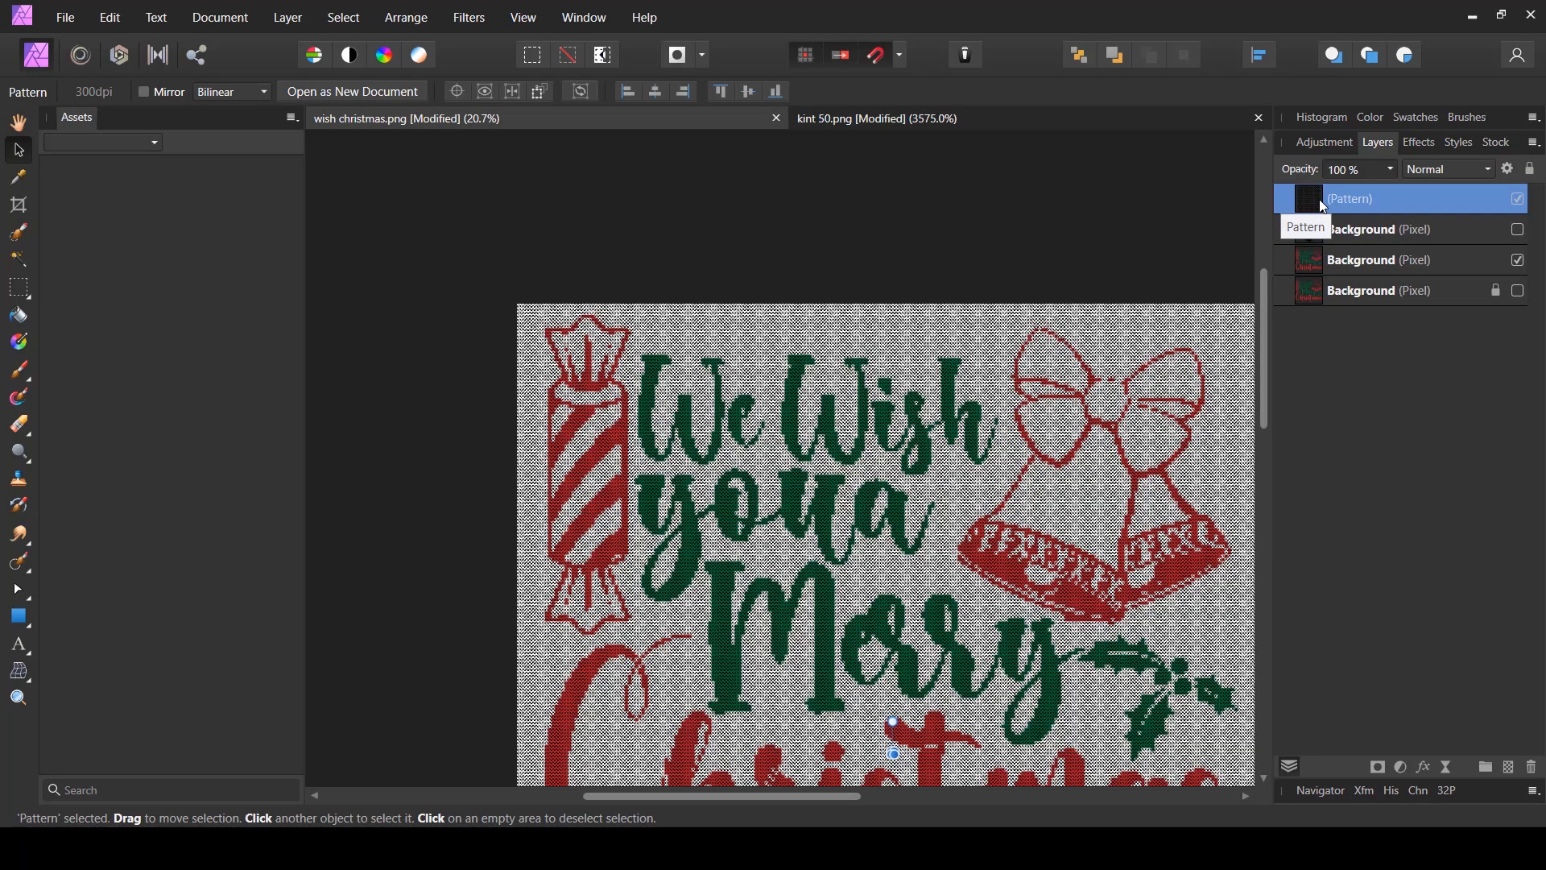
- Examine up close how the repeating V stitches line up with the green and red pixel blocks of the artwork
scroll(695, 456, "up", 3)
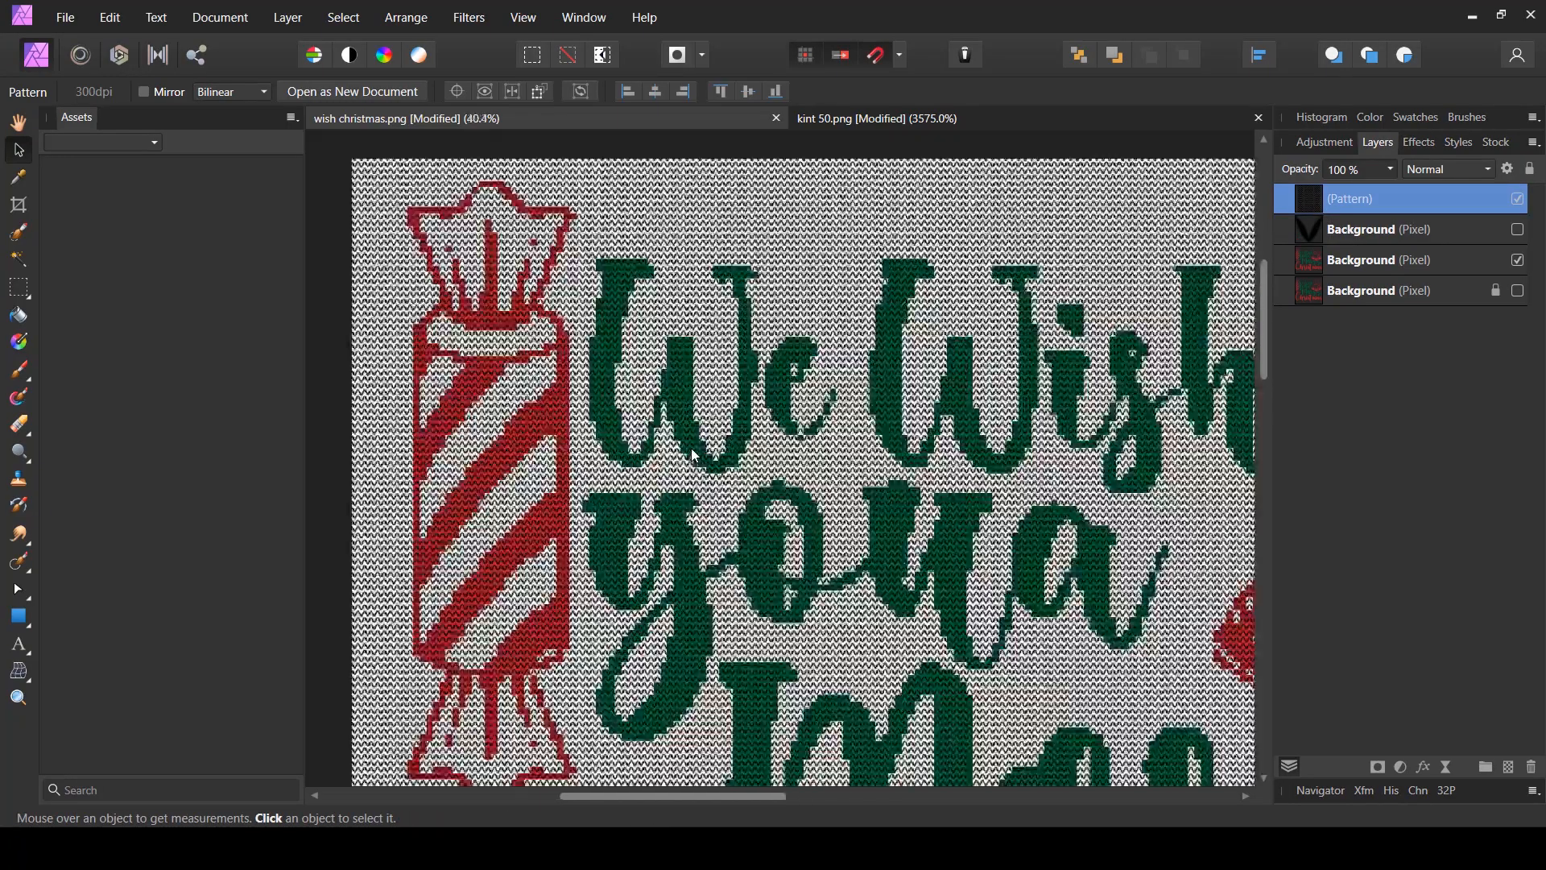
scroll(600, 256, "up", 3)
scroll(538, 160, "up", 3)
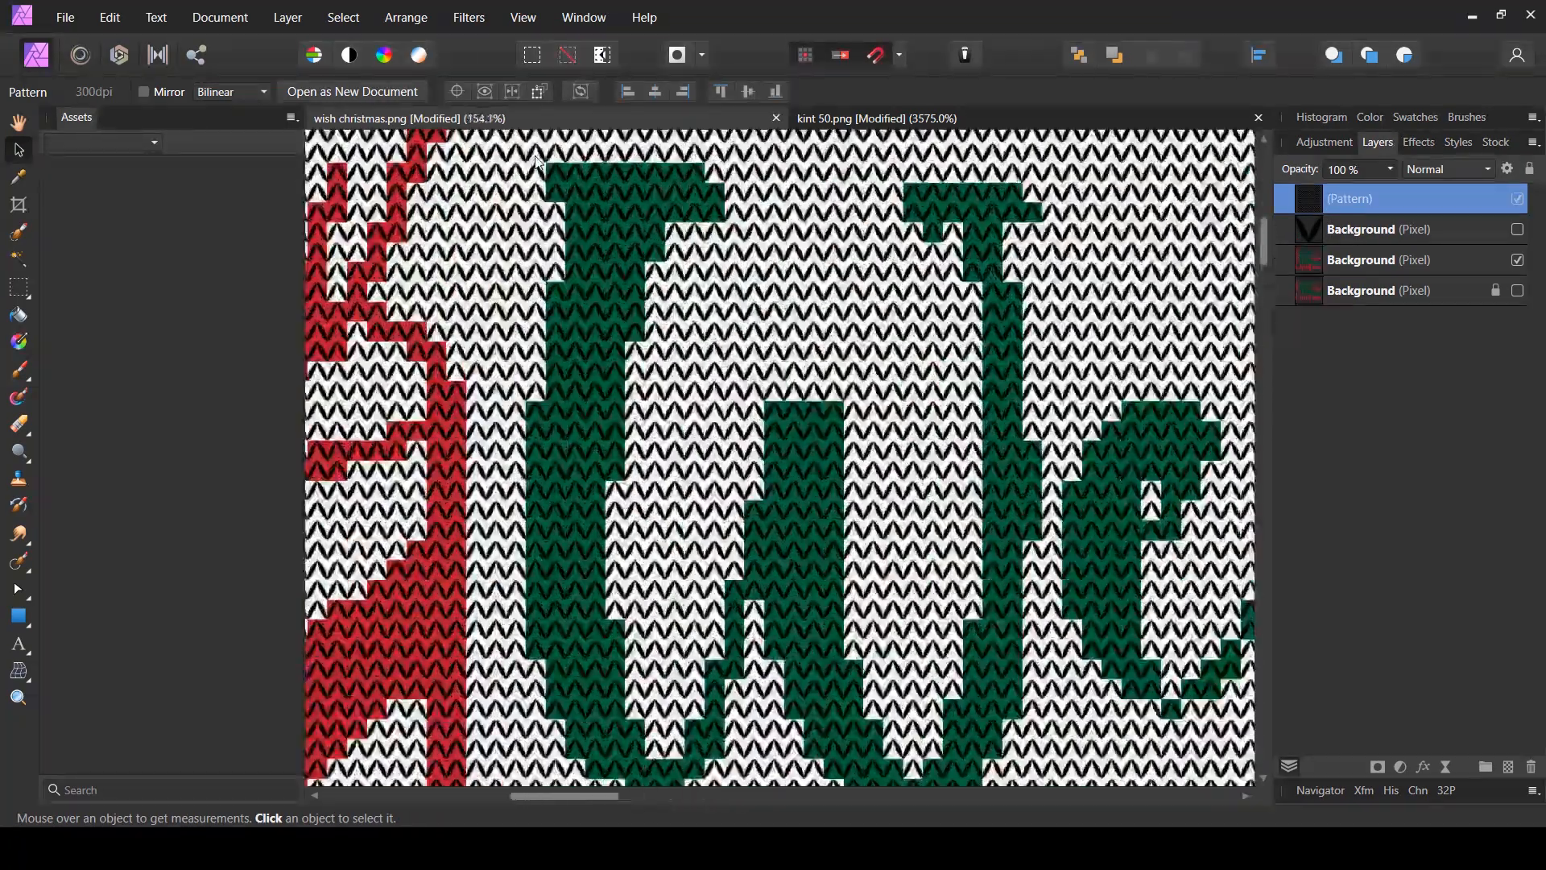
scroll(538, 161, "up", 4)
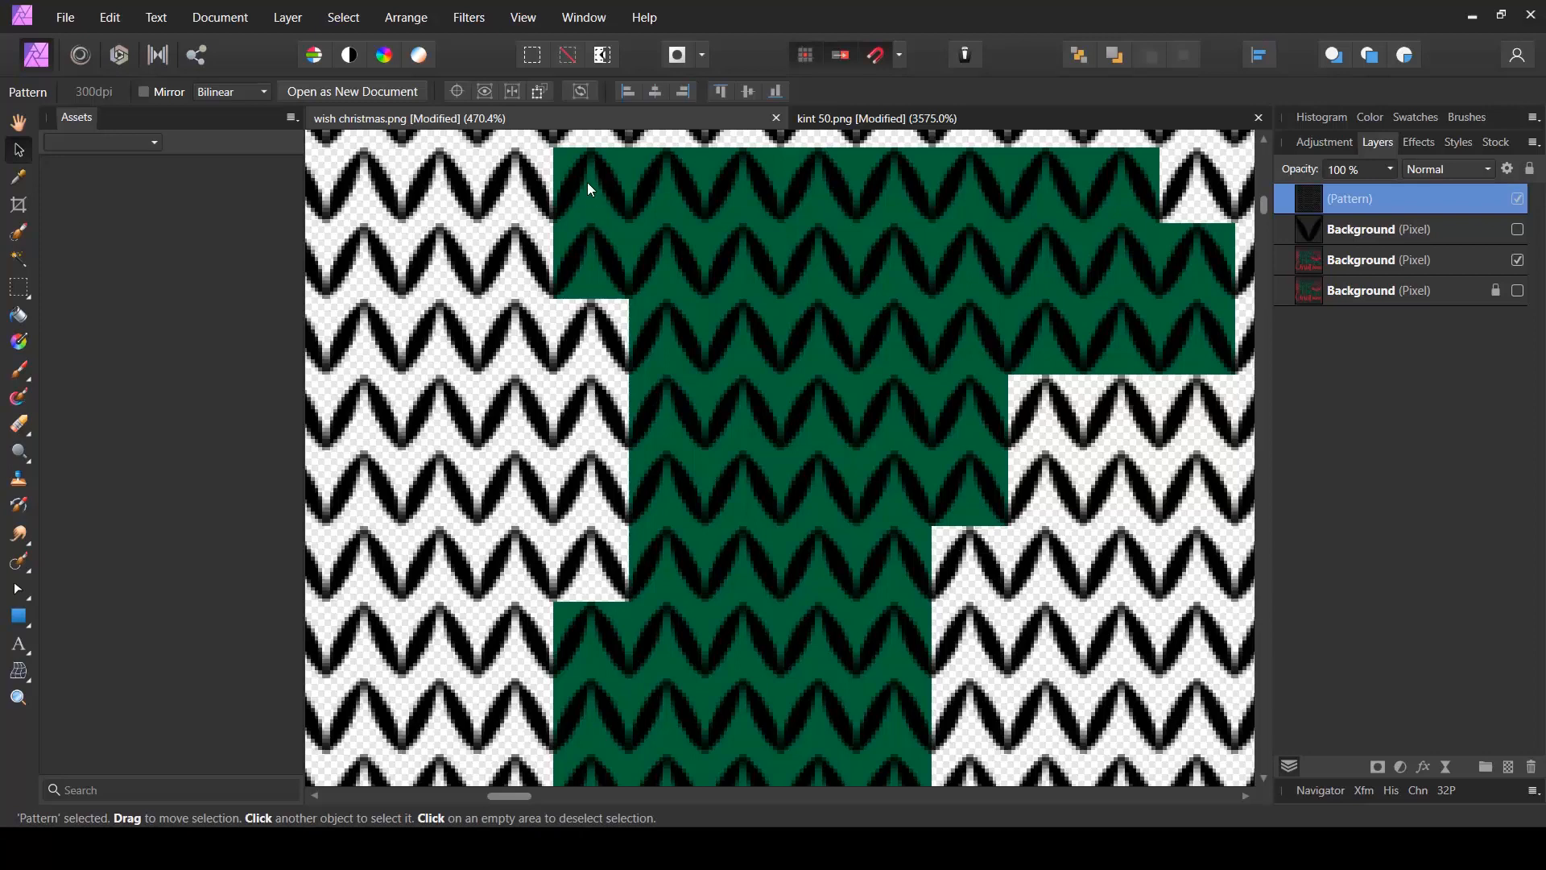
scroll(576, 193, "up", 2)
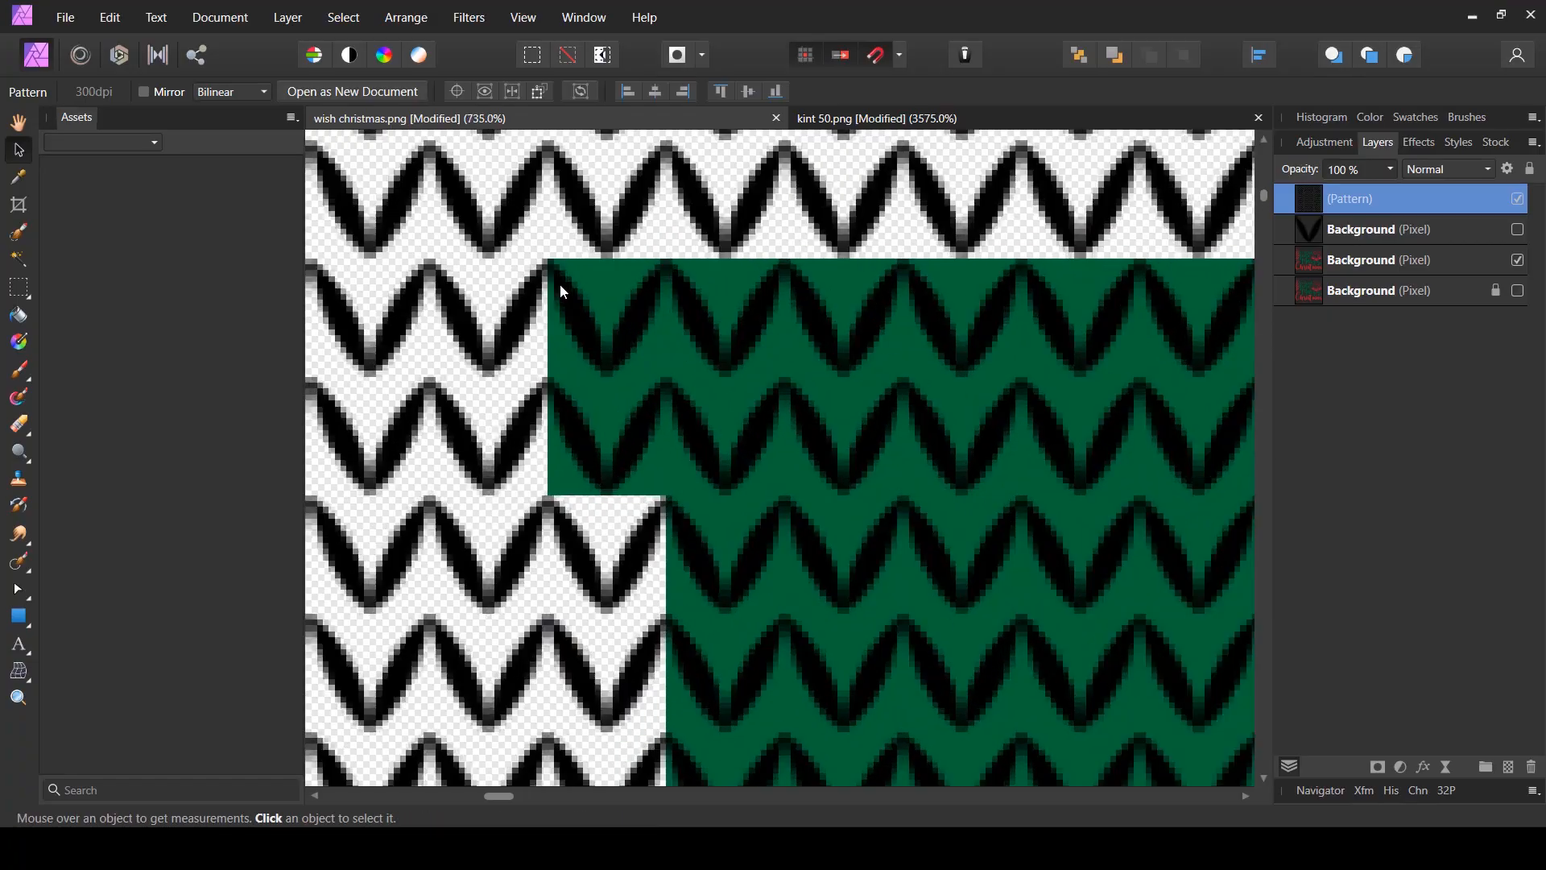
scroll(572, 302, "down", 5)
scroll(617, 351, "down", 3)
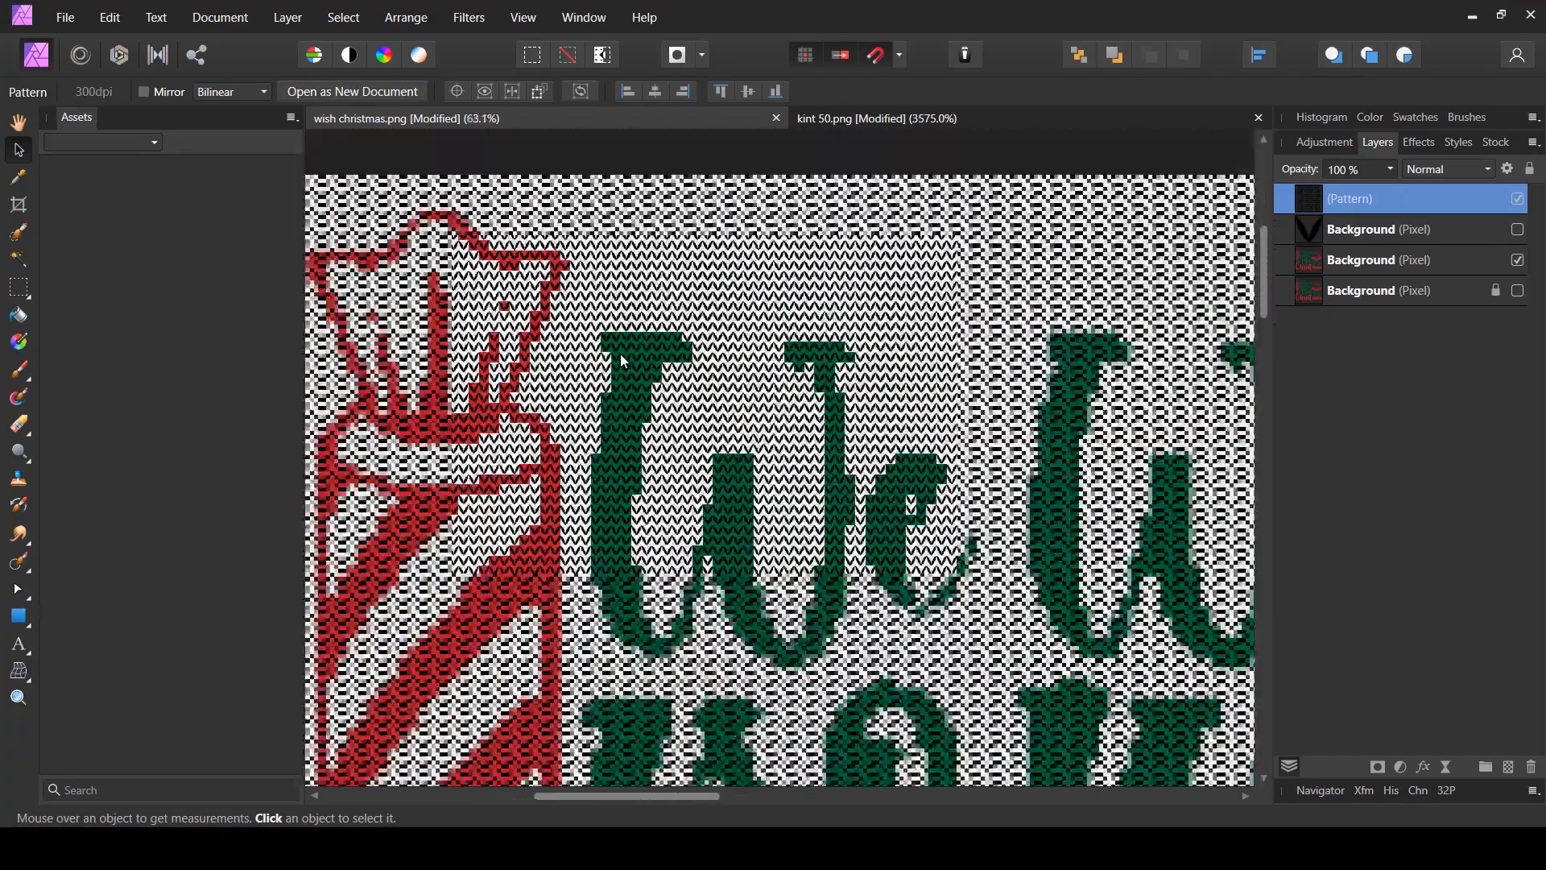
scroll(491, 254, "up", 5)
scroll(491, 254, "up", 2)
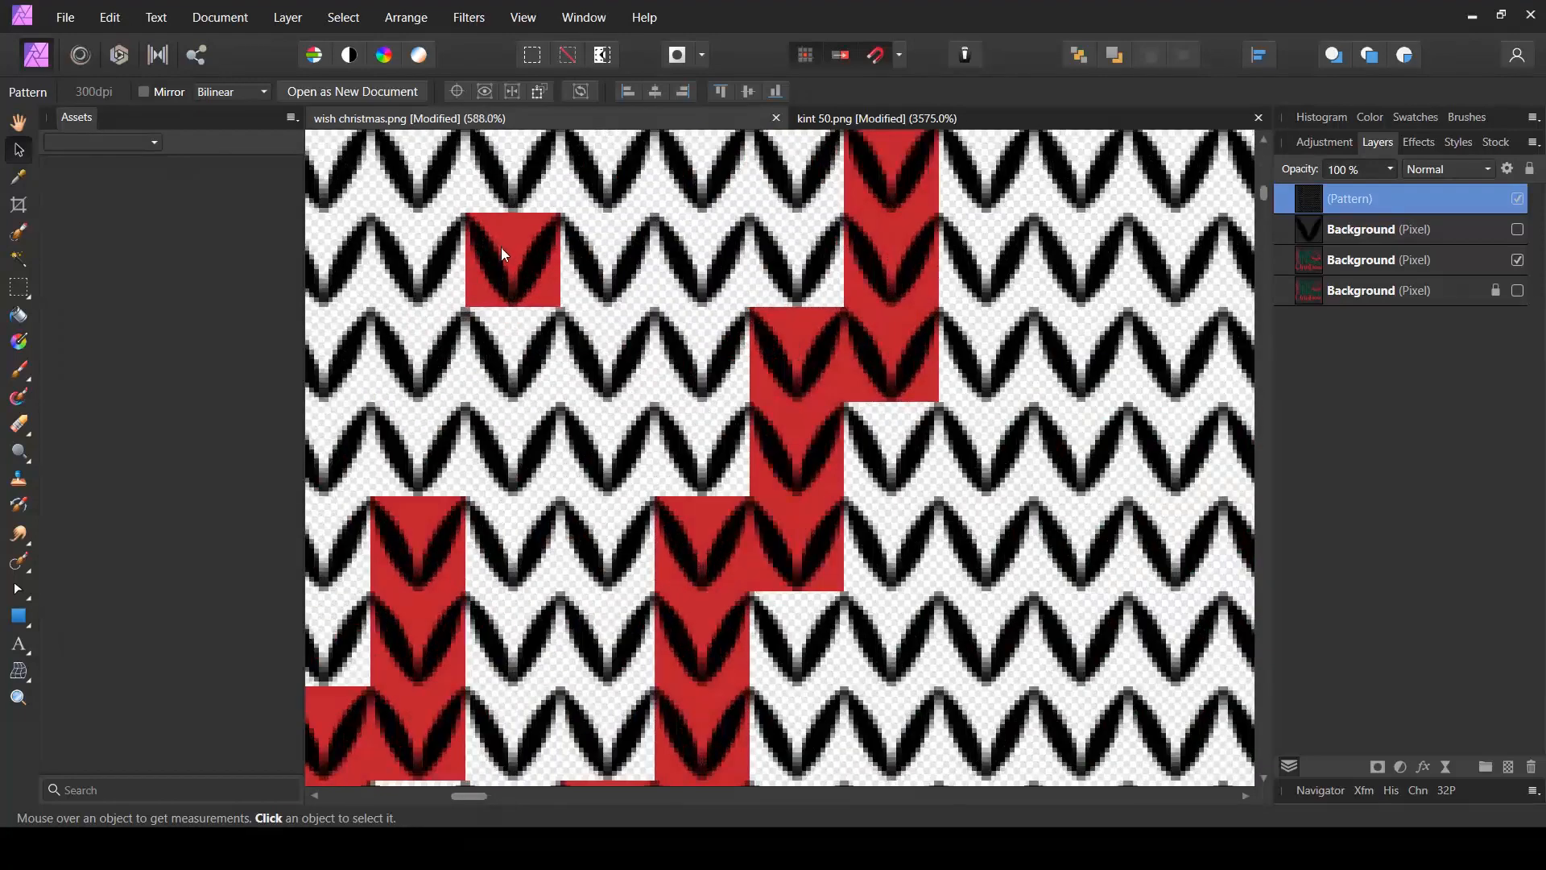
scroll(515, 240, "up", 2)
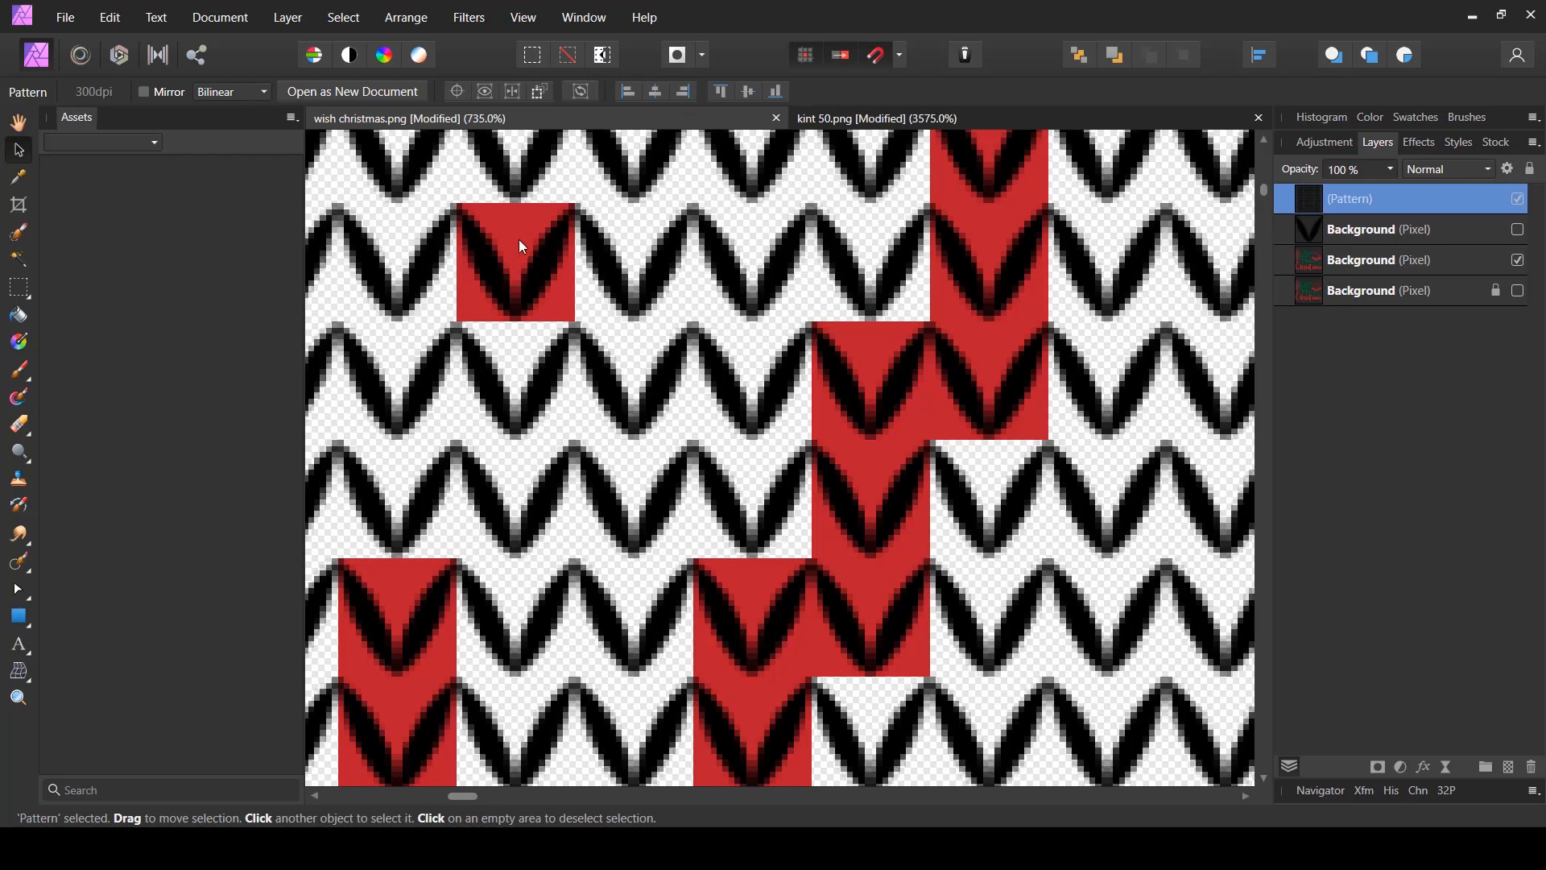
scroll(577, 340, "down", 8)
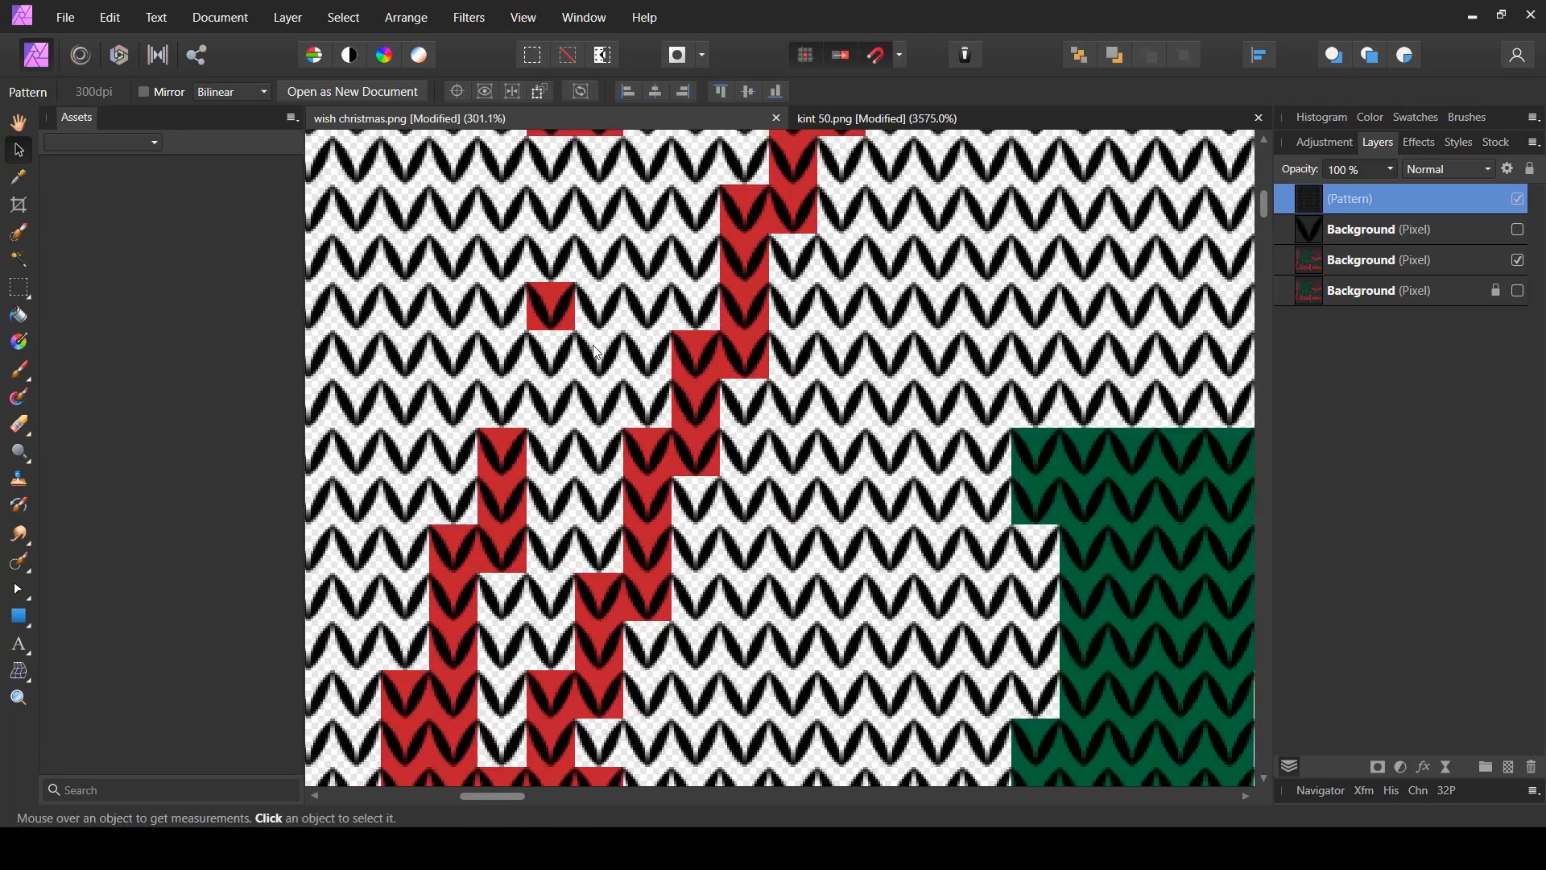
scroll(680, 400, "down", 1)
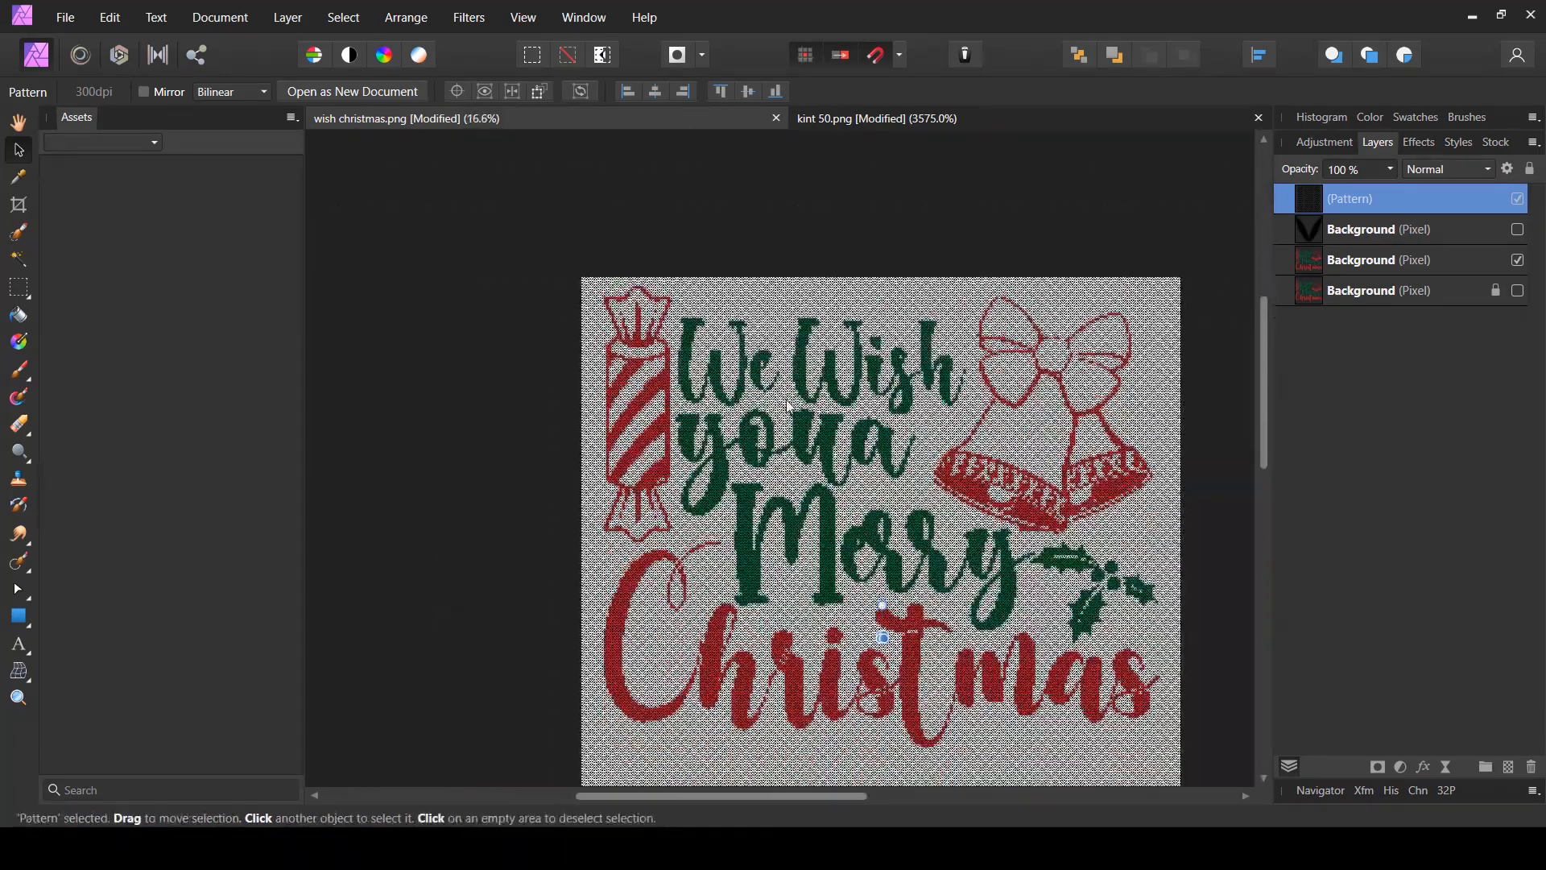
- Select the V-stitch pattern's opaque area, copy that part of the pixelated artwork to a new layer, and hide the pattern and source artwork
left_click(1311, 200, "ctrl")
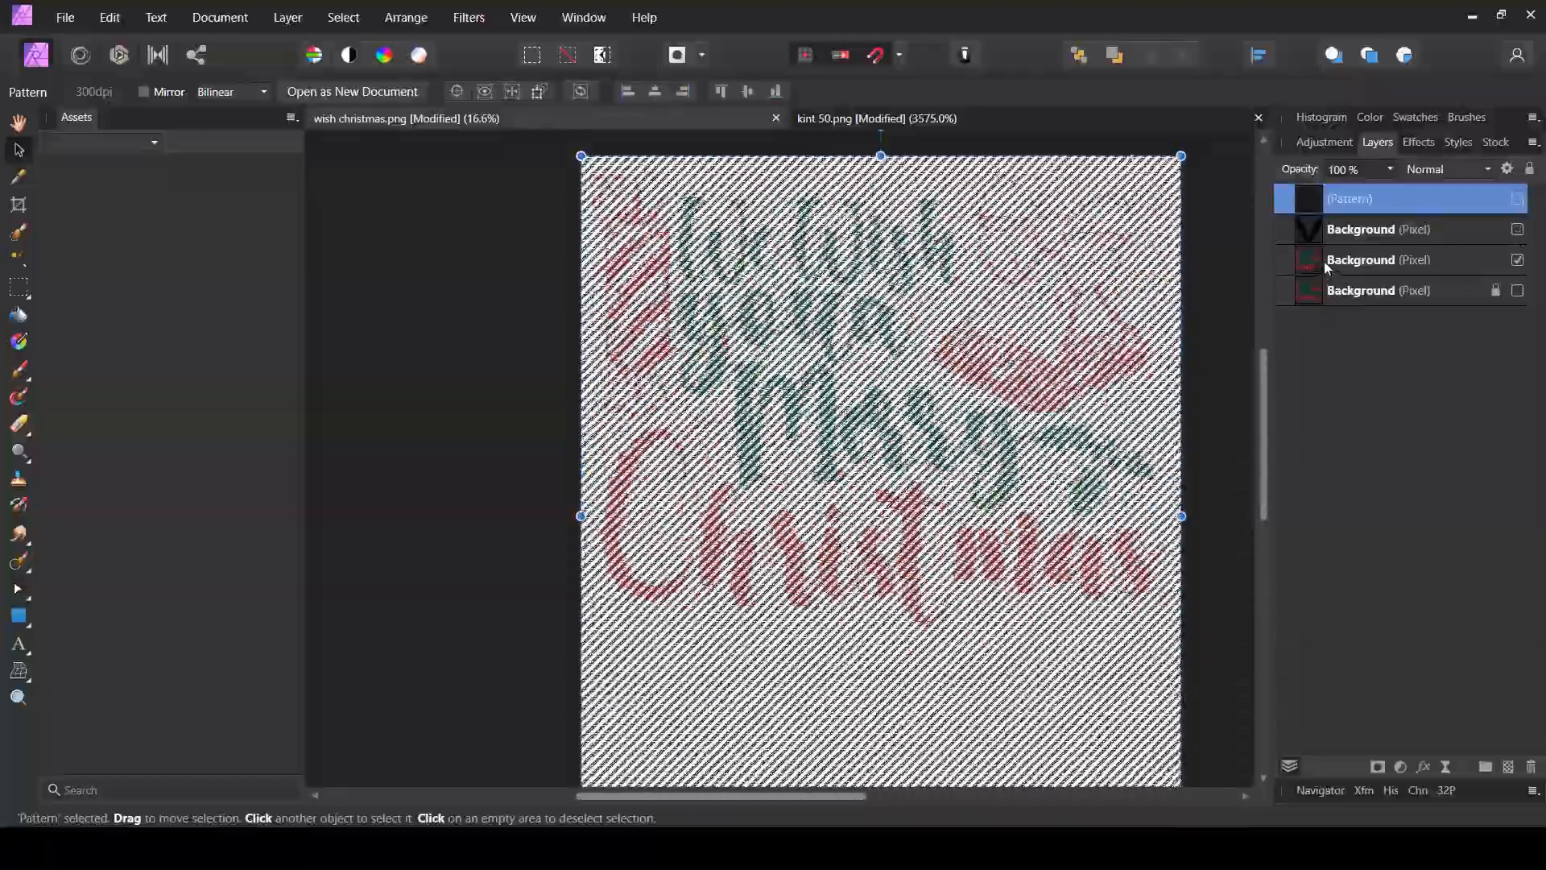
left_click(1323, 261)
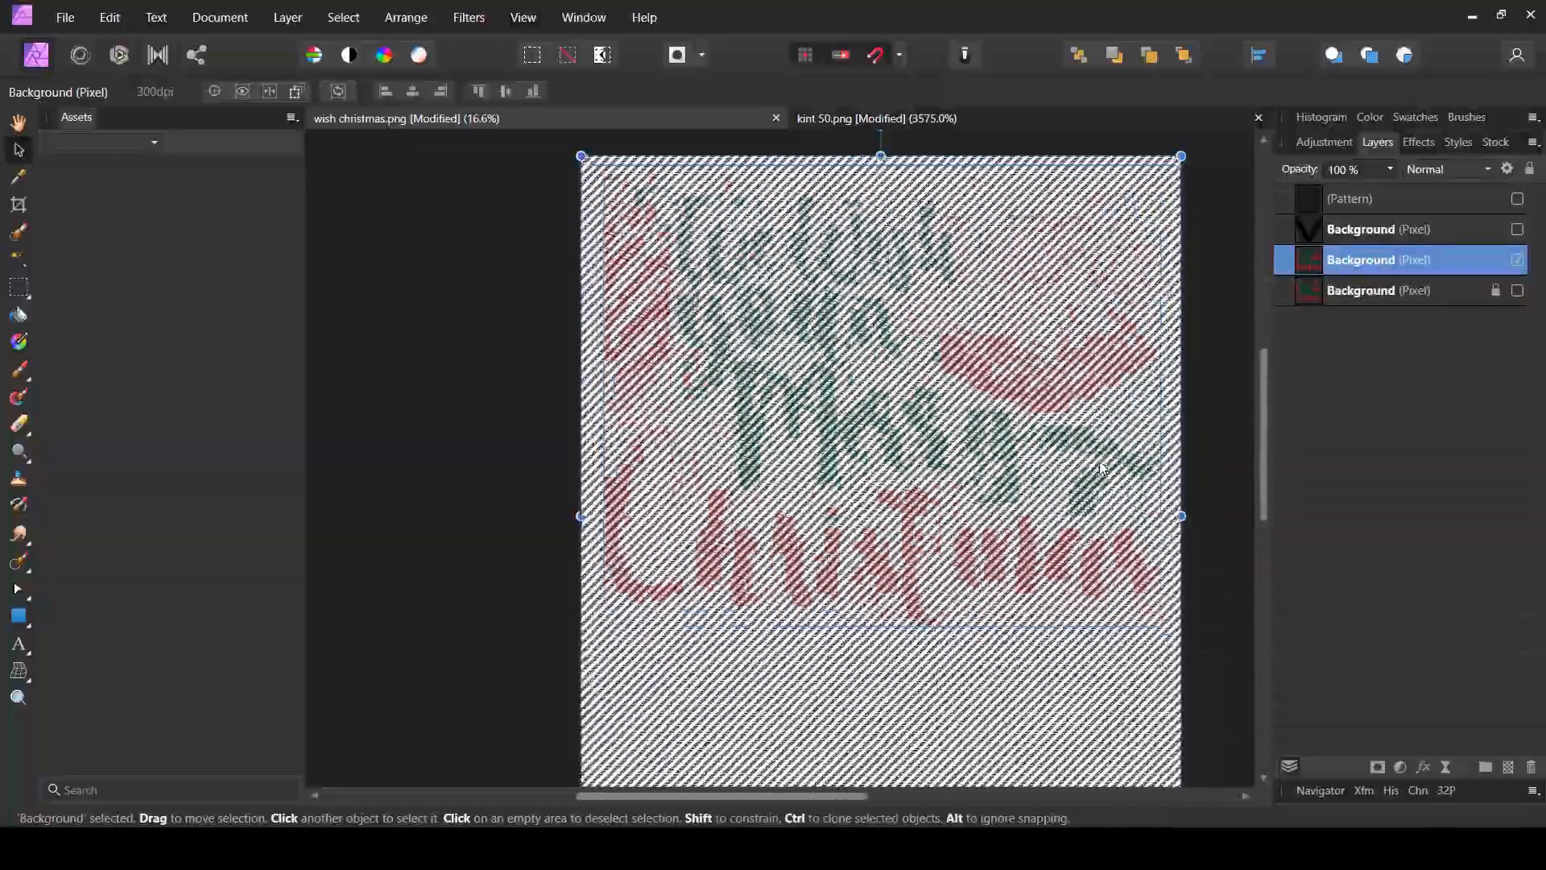
key("ctrl+j")
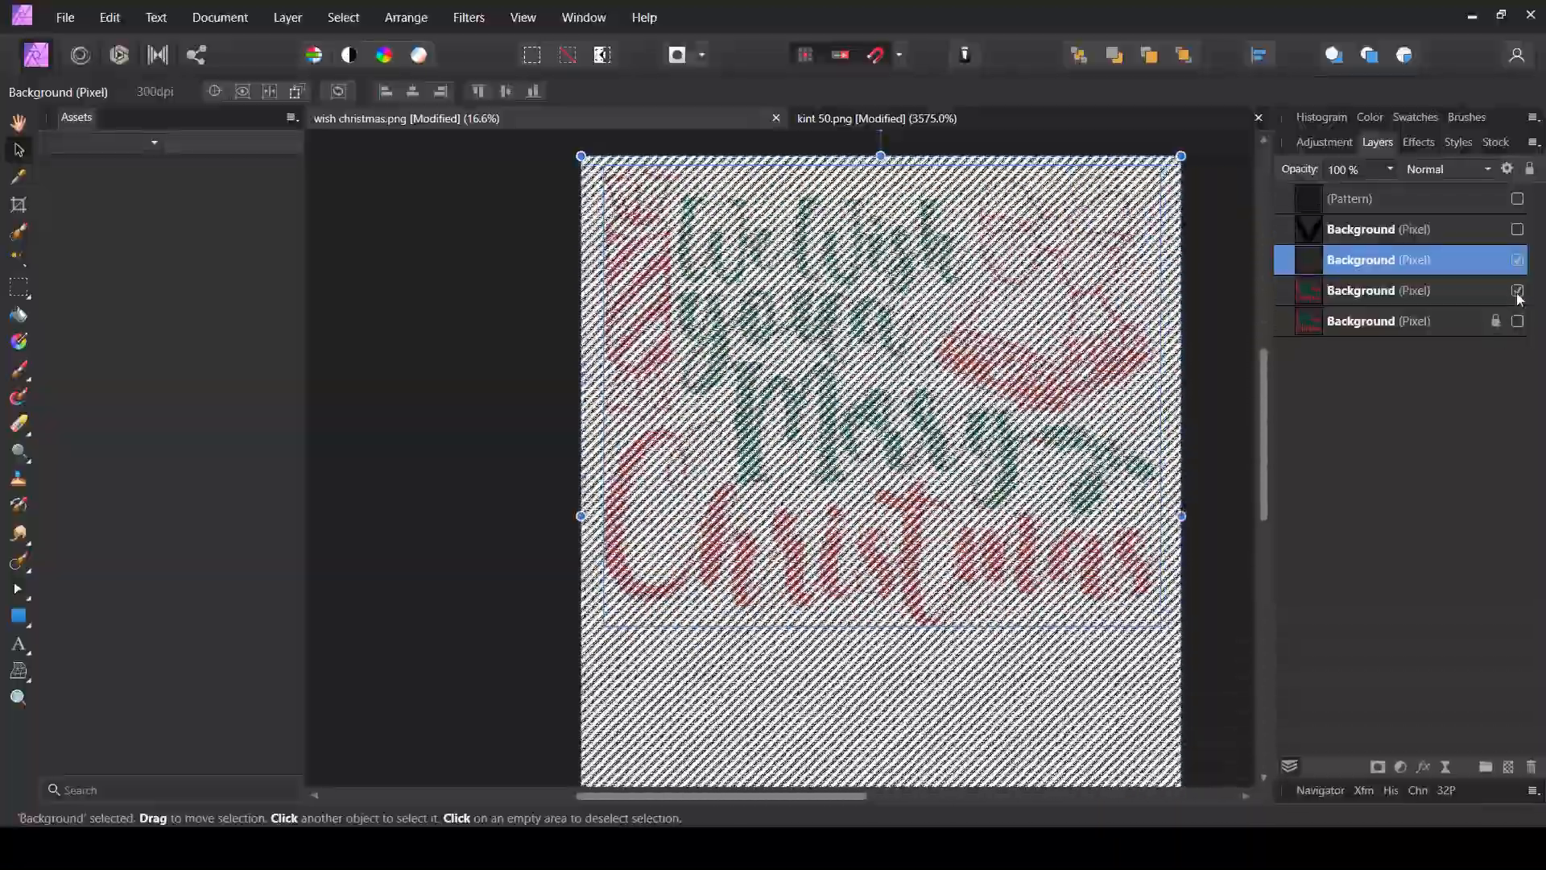
left_click(1518, 291)
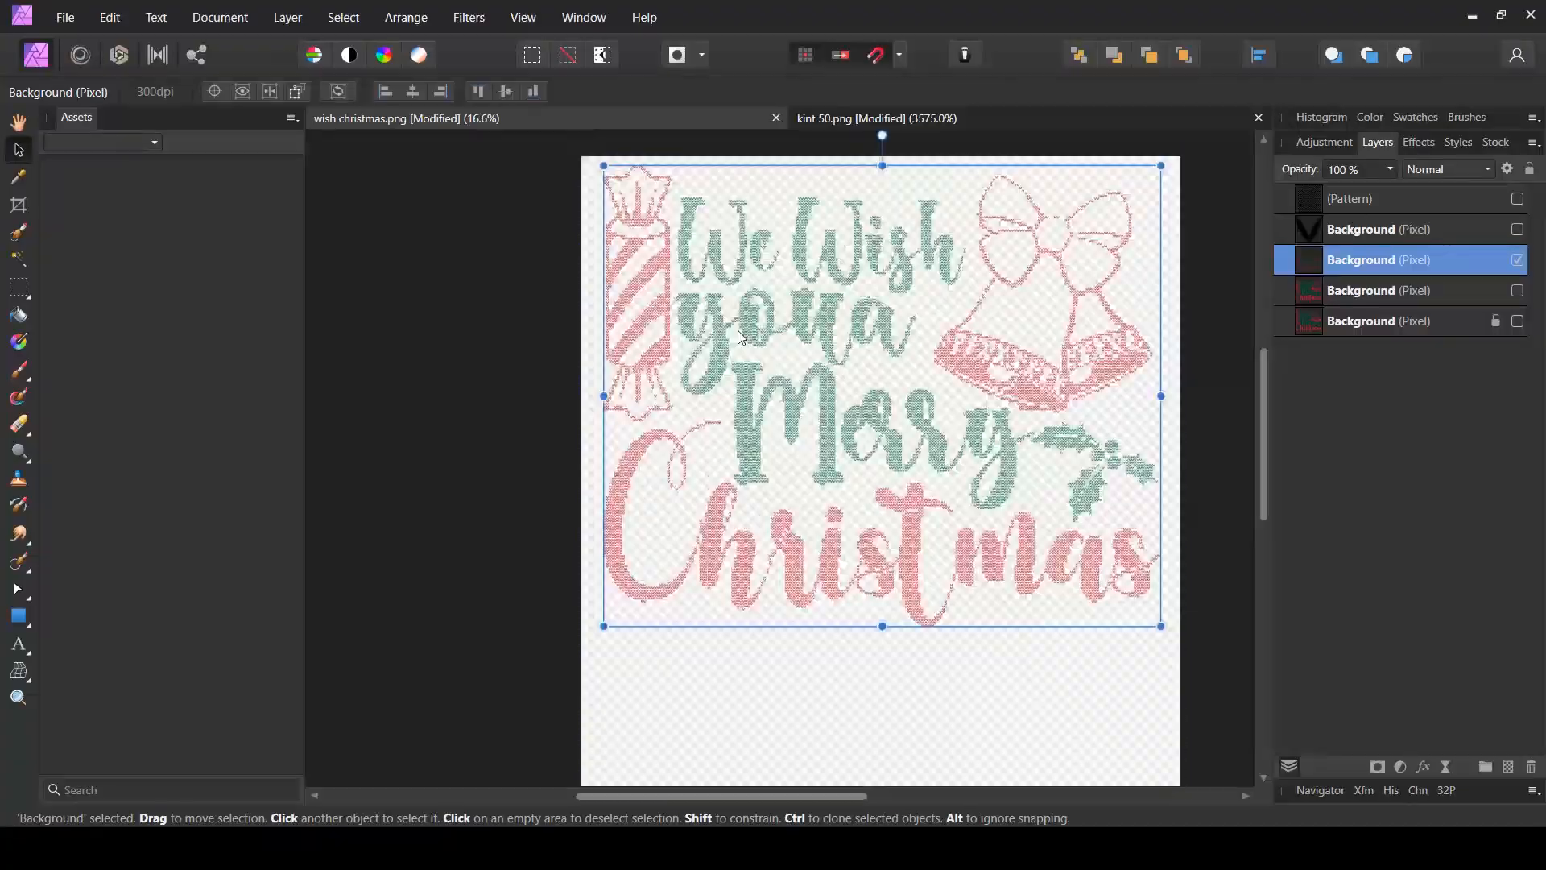
left_click(1214, 244)
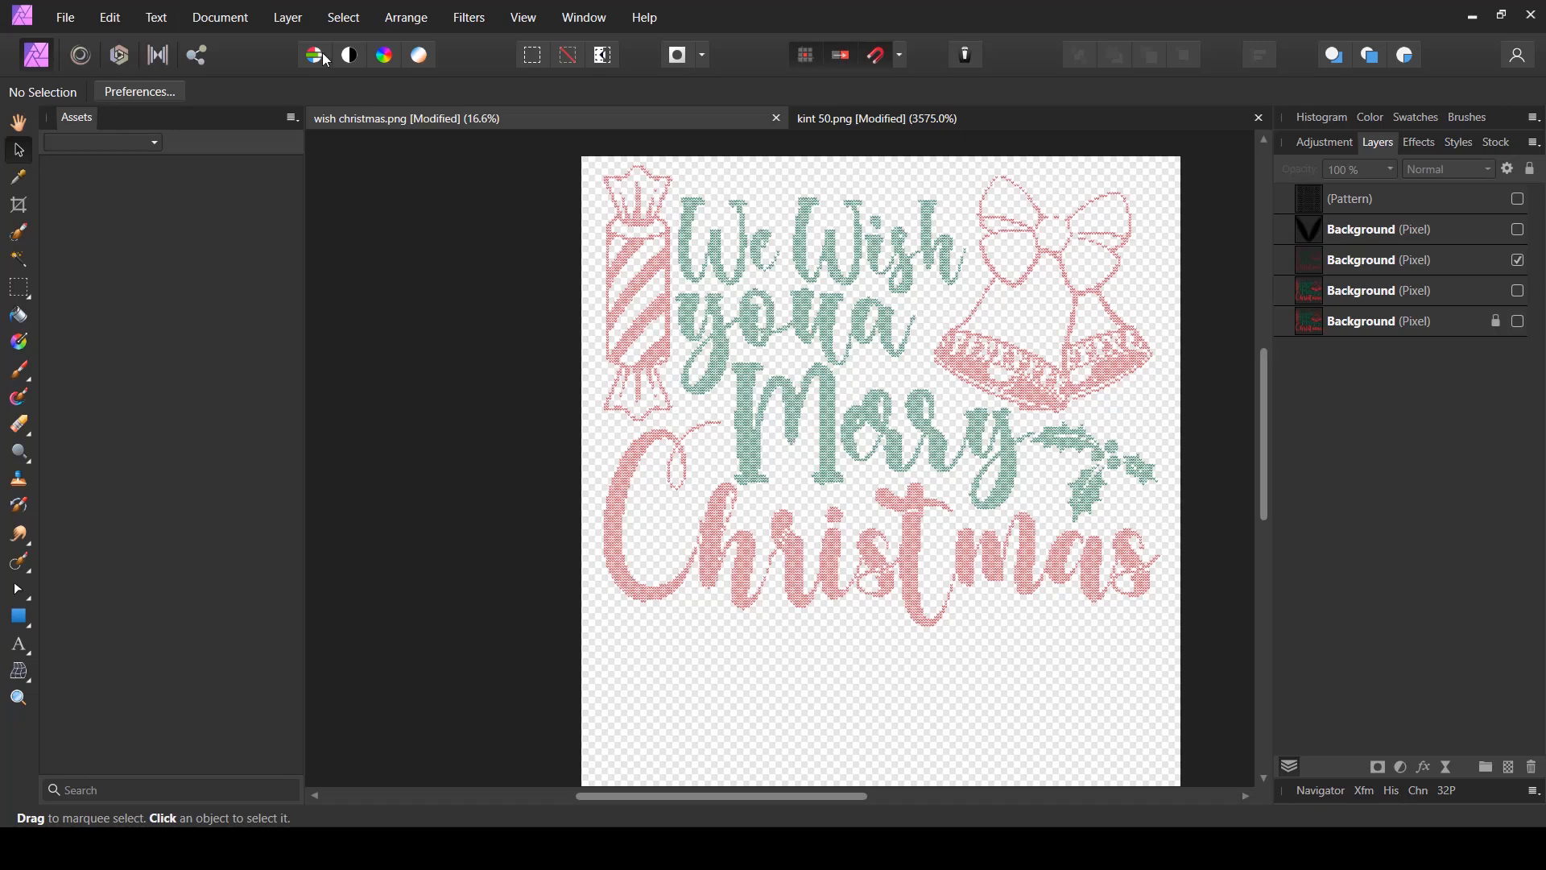
- Add a white solid fill layer and place it directly above the locked background layer as a backdrop for the stitches
left_click(288, 19)
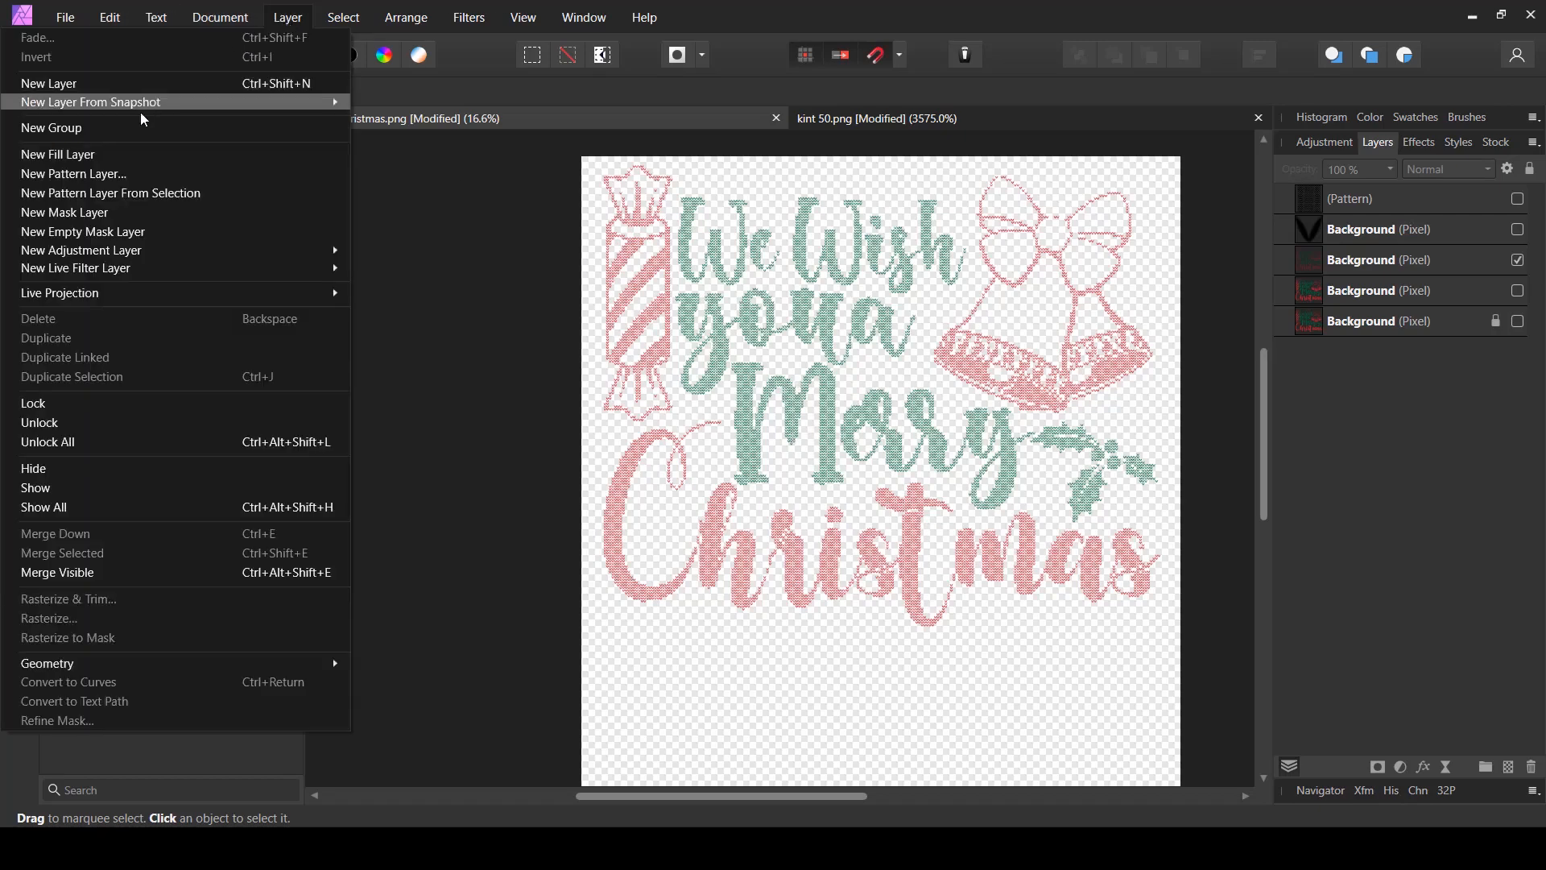
left_click(94, 153)
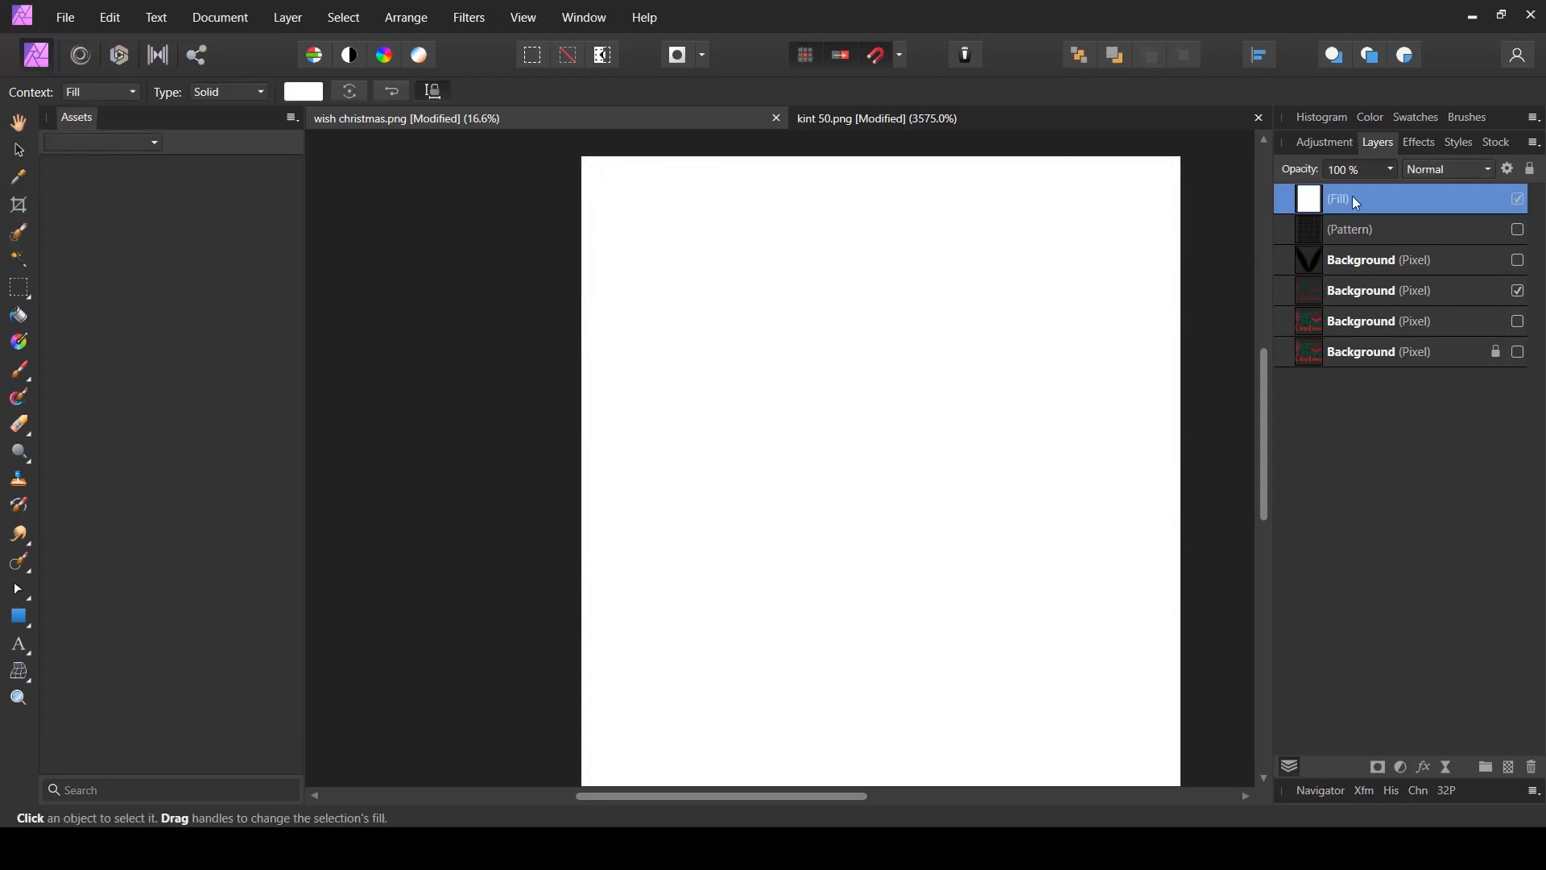
left_click_drag(1357, 203, 1289, 338)
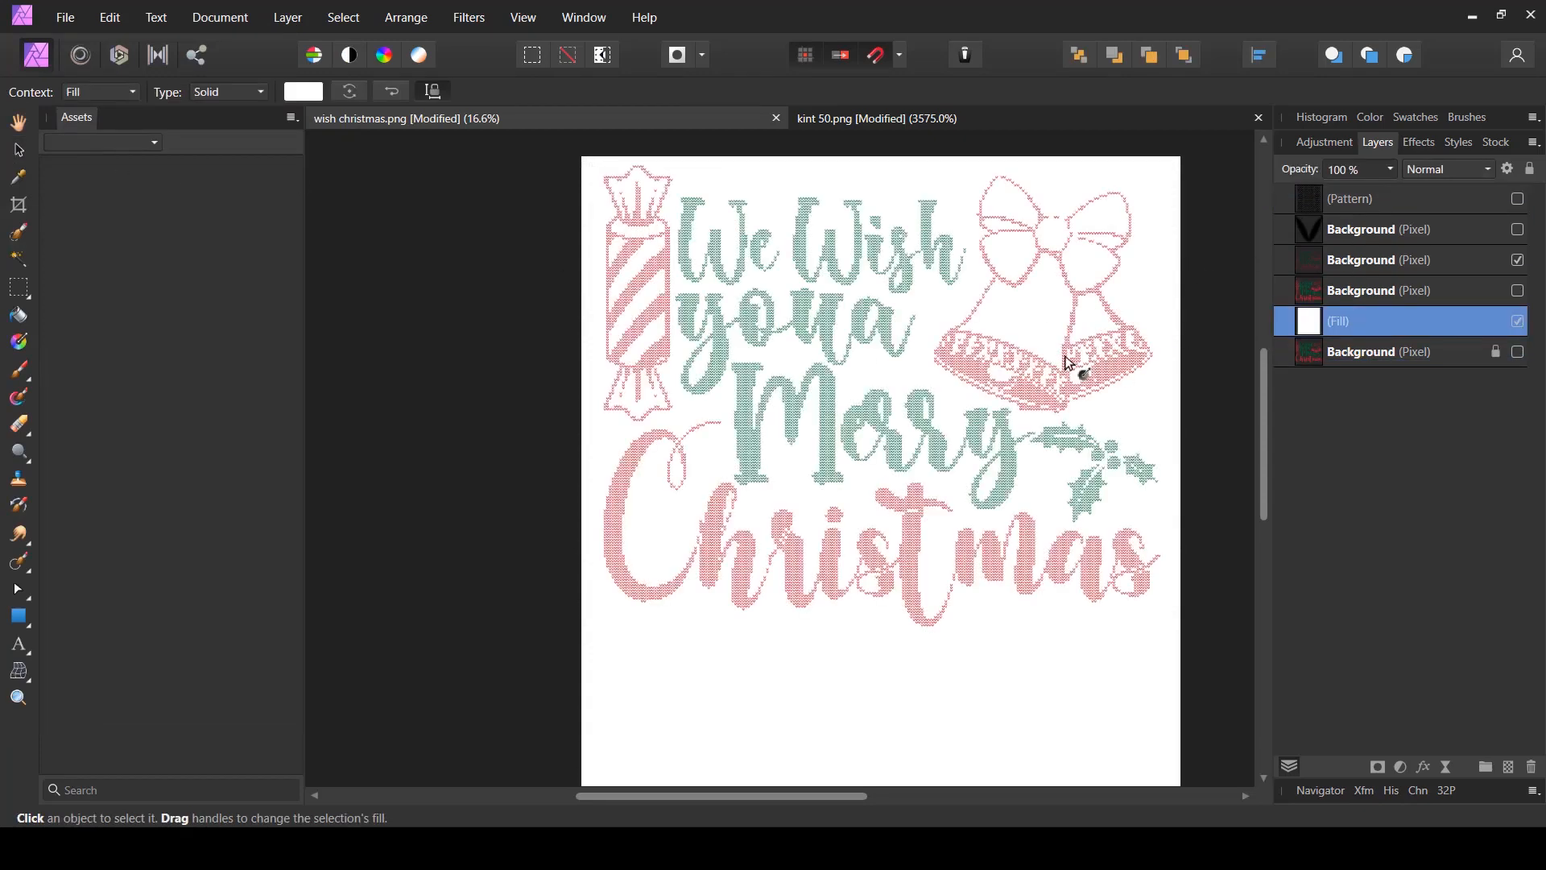
left_click(19, 153)
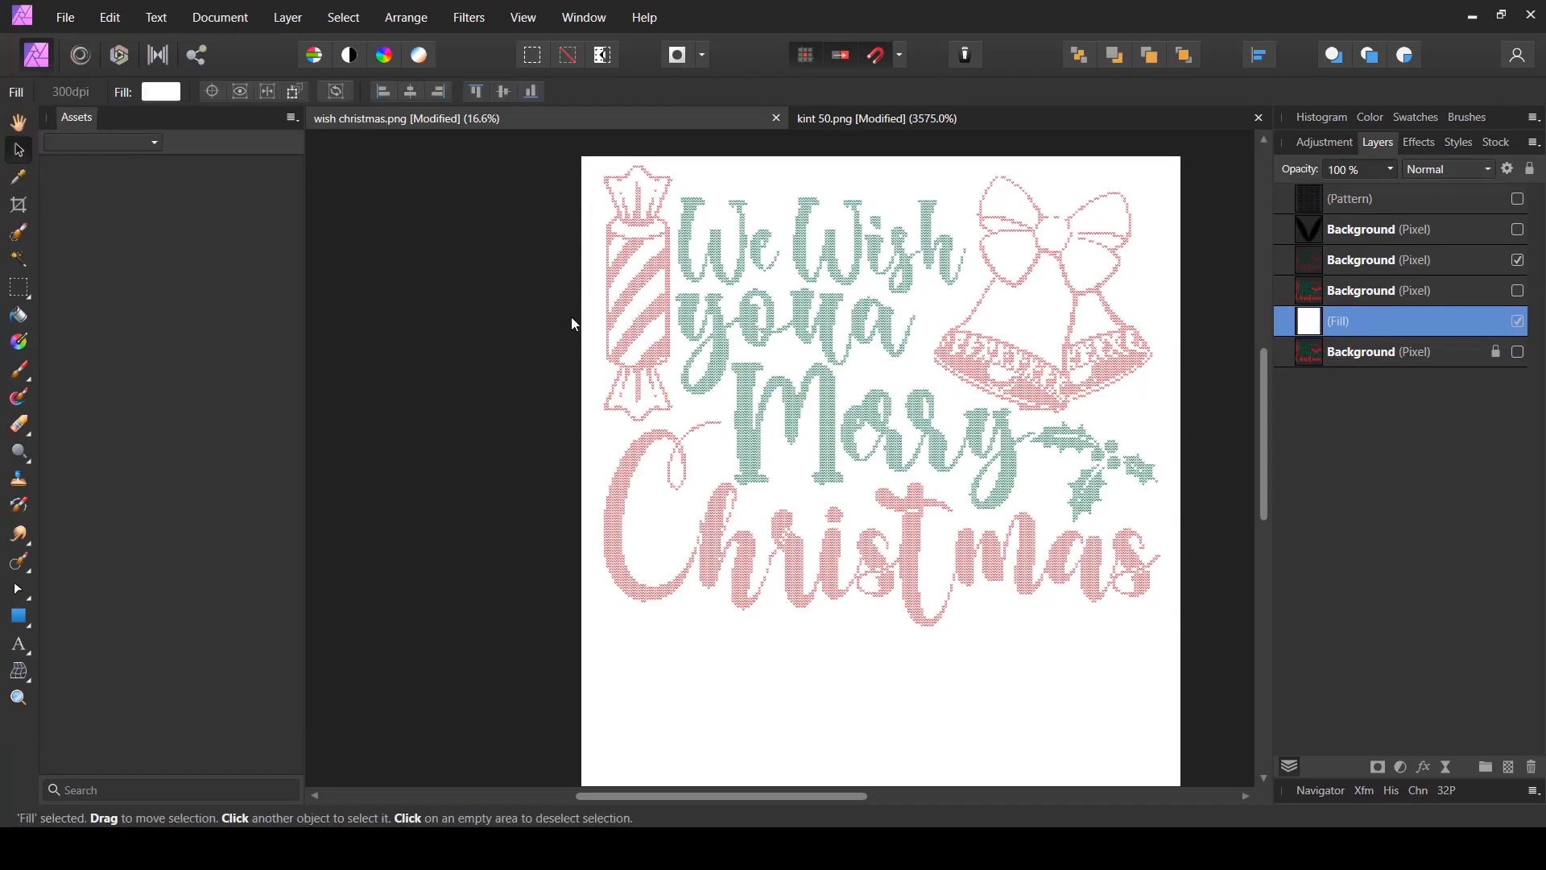
- Examine the individual stitches and the gaps between them across the candy and the green lettering
scroll(769, 253, "up", 5)
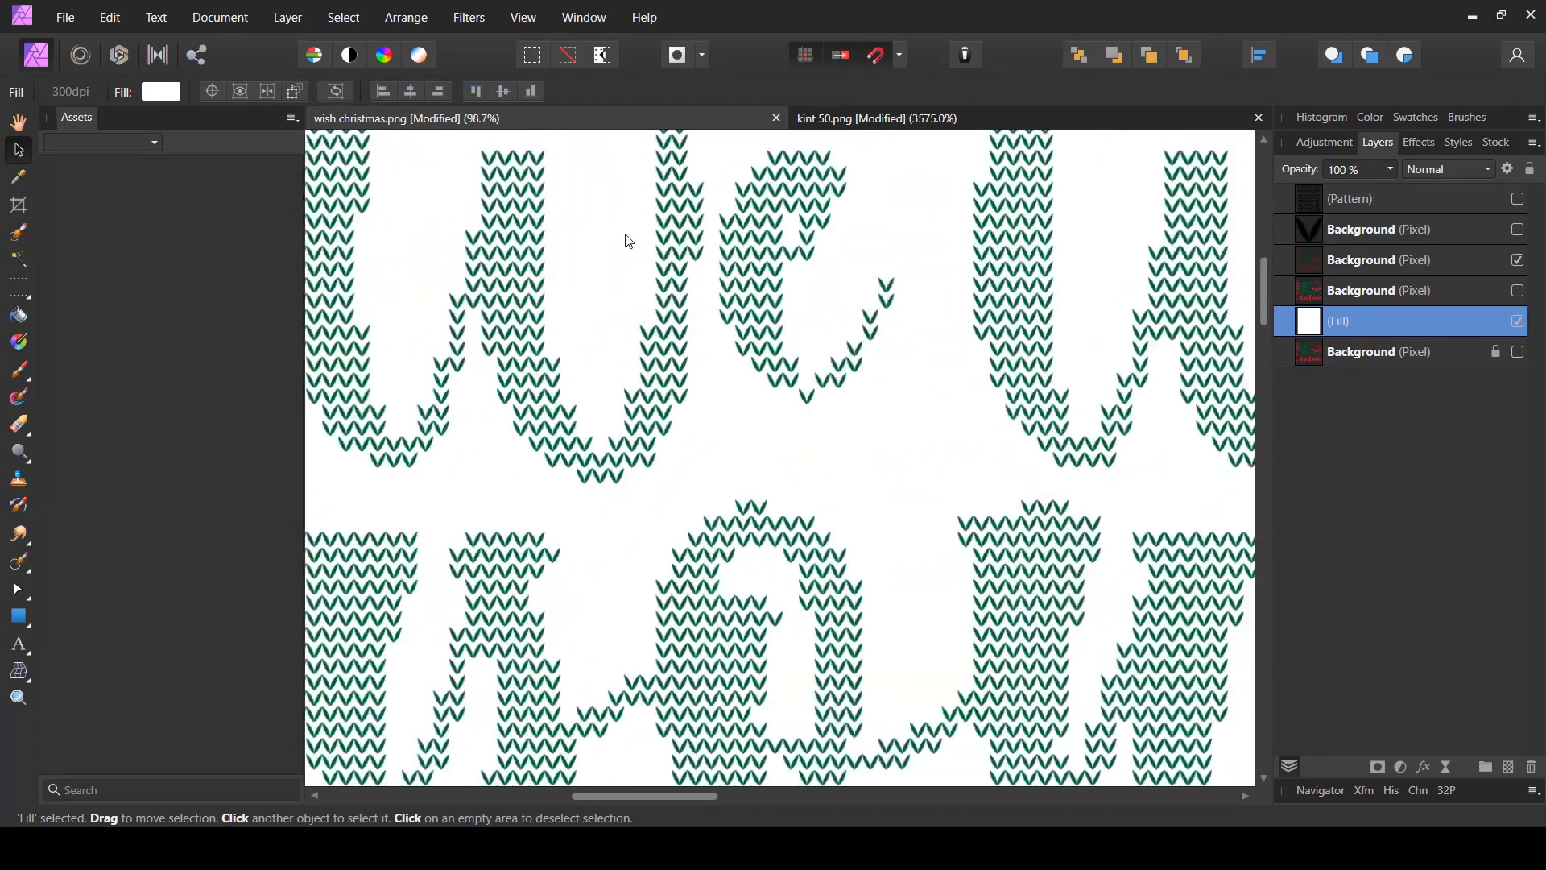
scroll(505, 208, "up", 2)
scroll(531, 219, "up", 1)
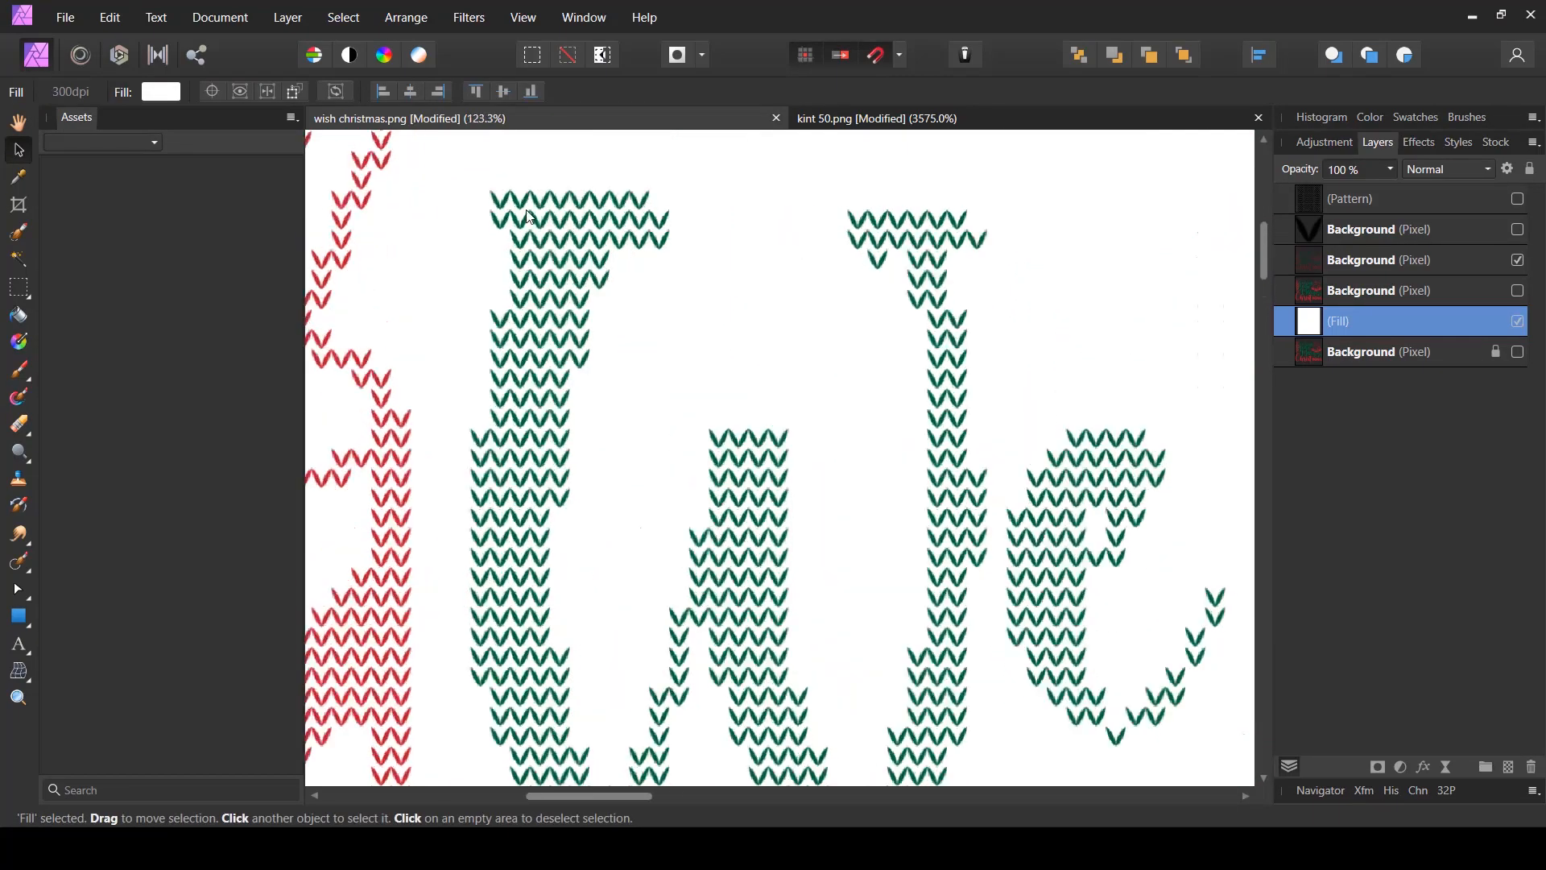
scroll(507, 218, "up", 1)
scroll(507, 217, "up", 1)
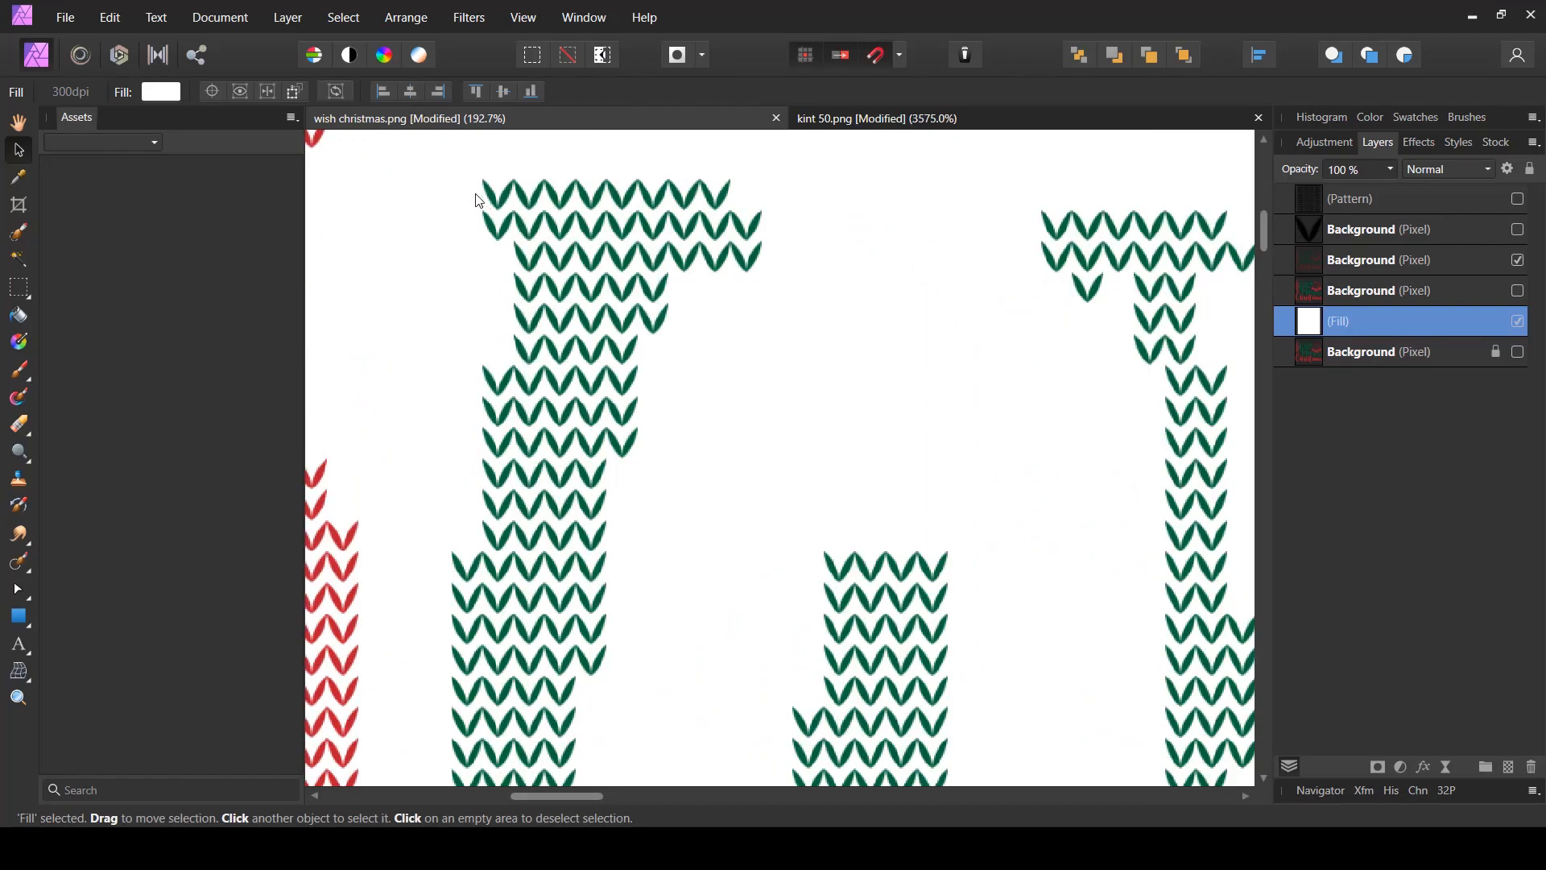
key("space")
left_click_drag(493, 530, 974, 647)
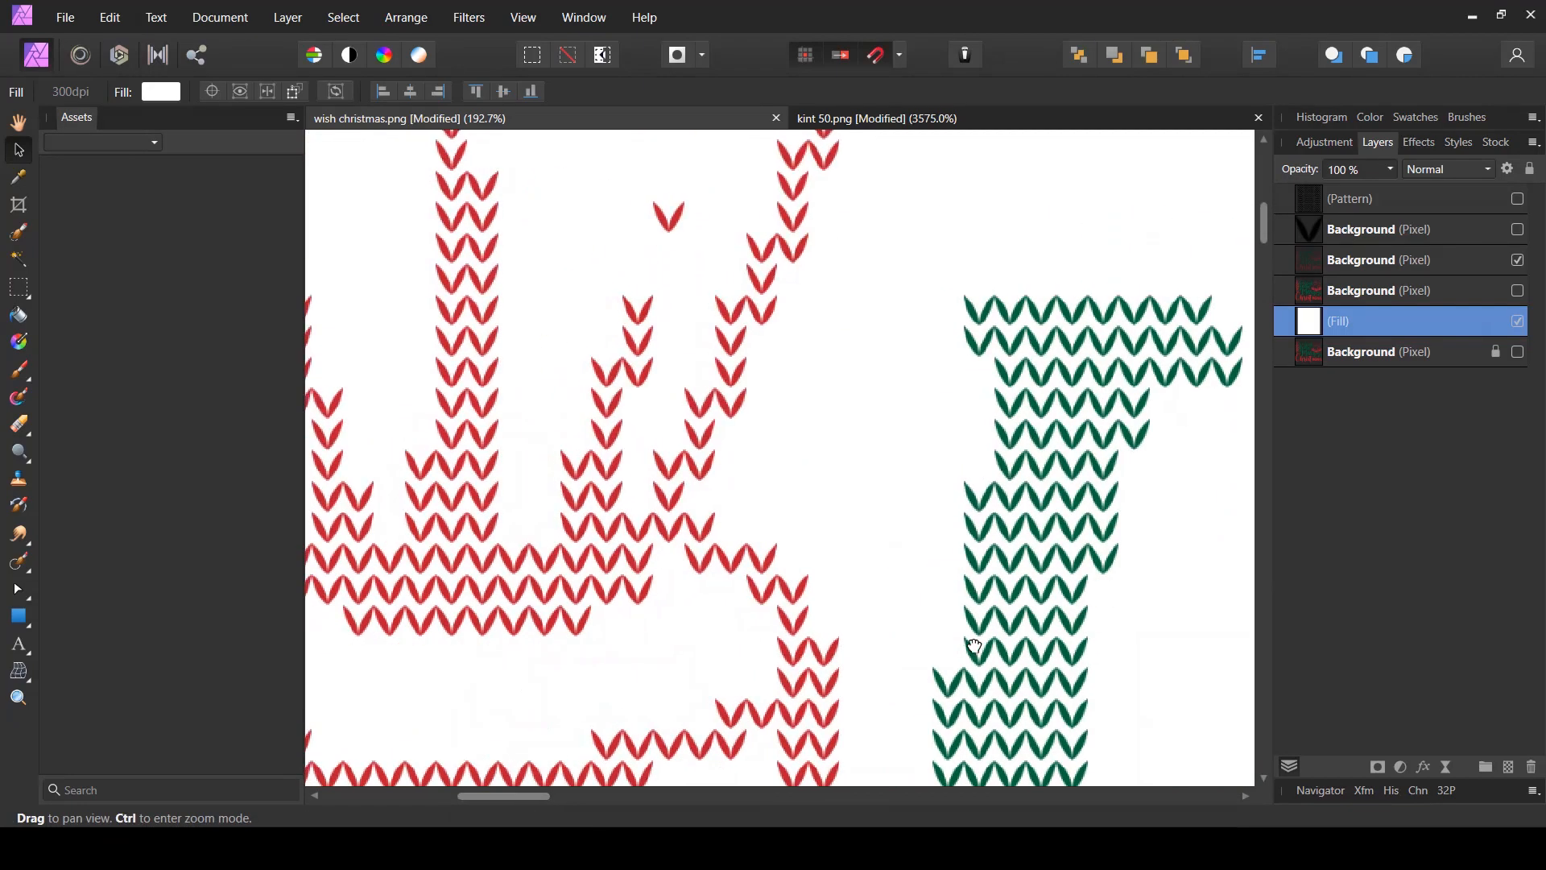
left_click_drag(654, 447, 885, 607)
left_click_drag(699, 420, 784, 522)
left_click_drag(864, 593, 669, 201)
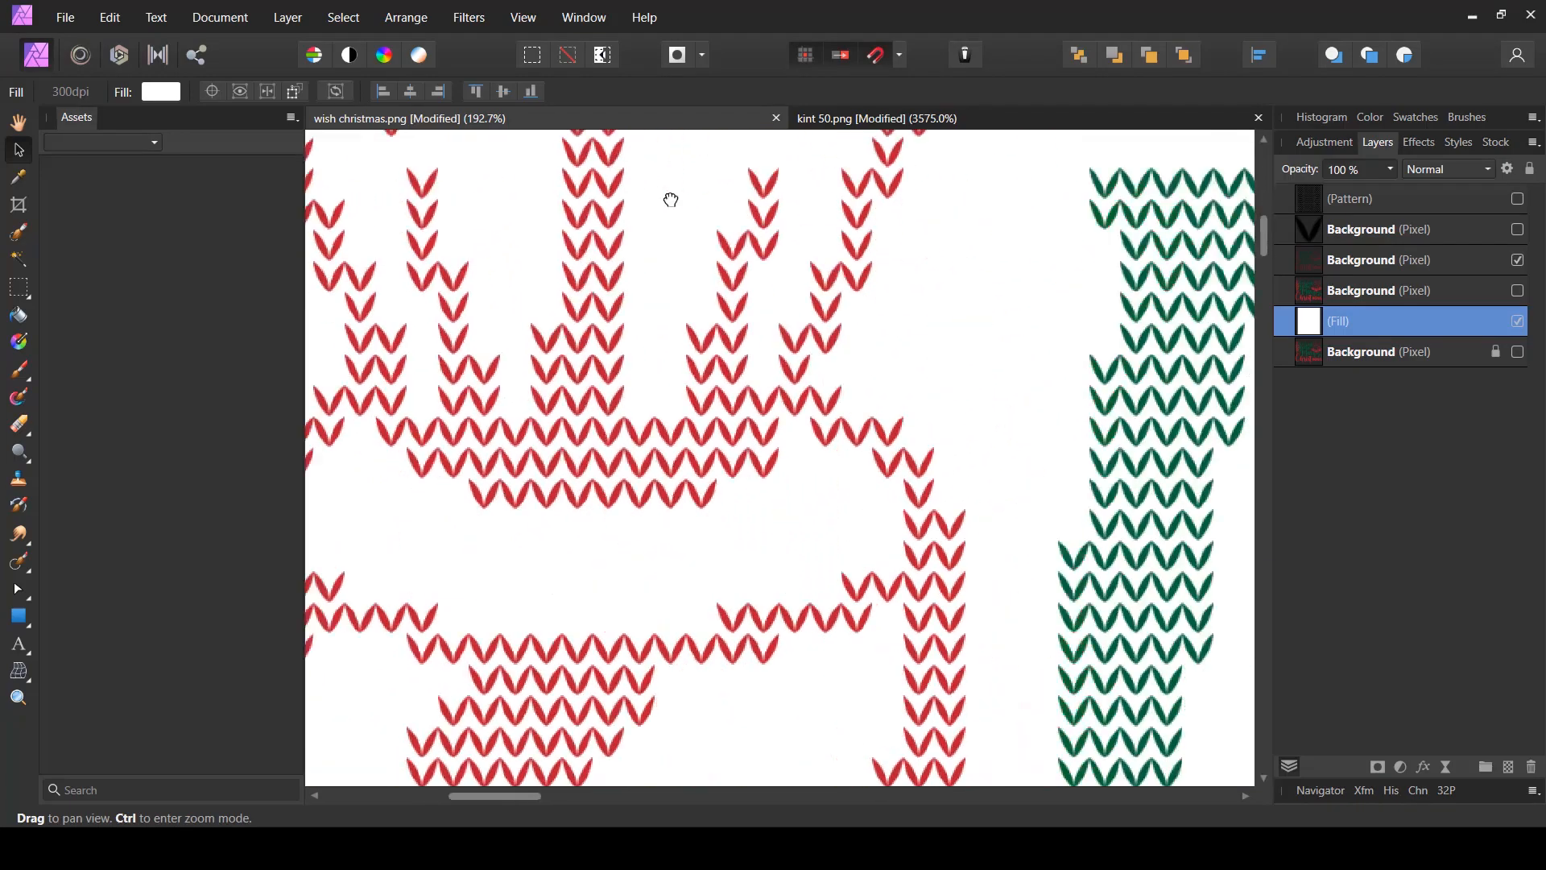
left_click_drag(911, 636, 580, 155)
left_click_drag(934, 608, 730, 289)
left_click_drag(899, 688, 853, 330)
left_click_drag(954, 655, 888, 395)
left_click_drag(947, 588, 850, 346)
mouse_move(1101, 656)
left_mouse_down()
mouse_move(1025, 533)
mouse_move(596, 391)
left_mouse_up()
left_click_drag(804, 535, 790, 240)
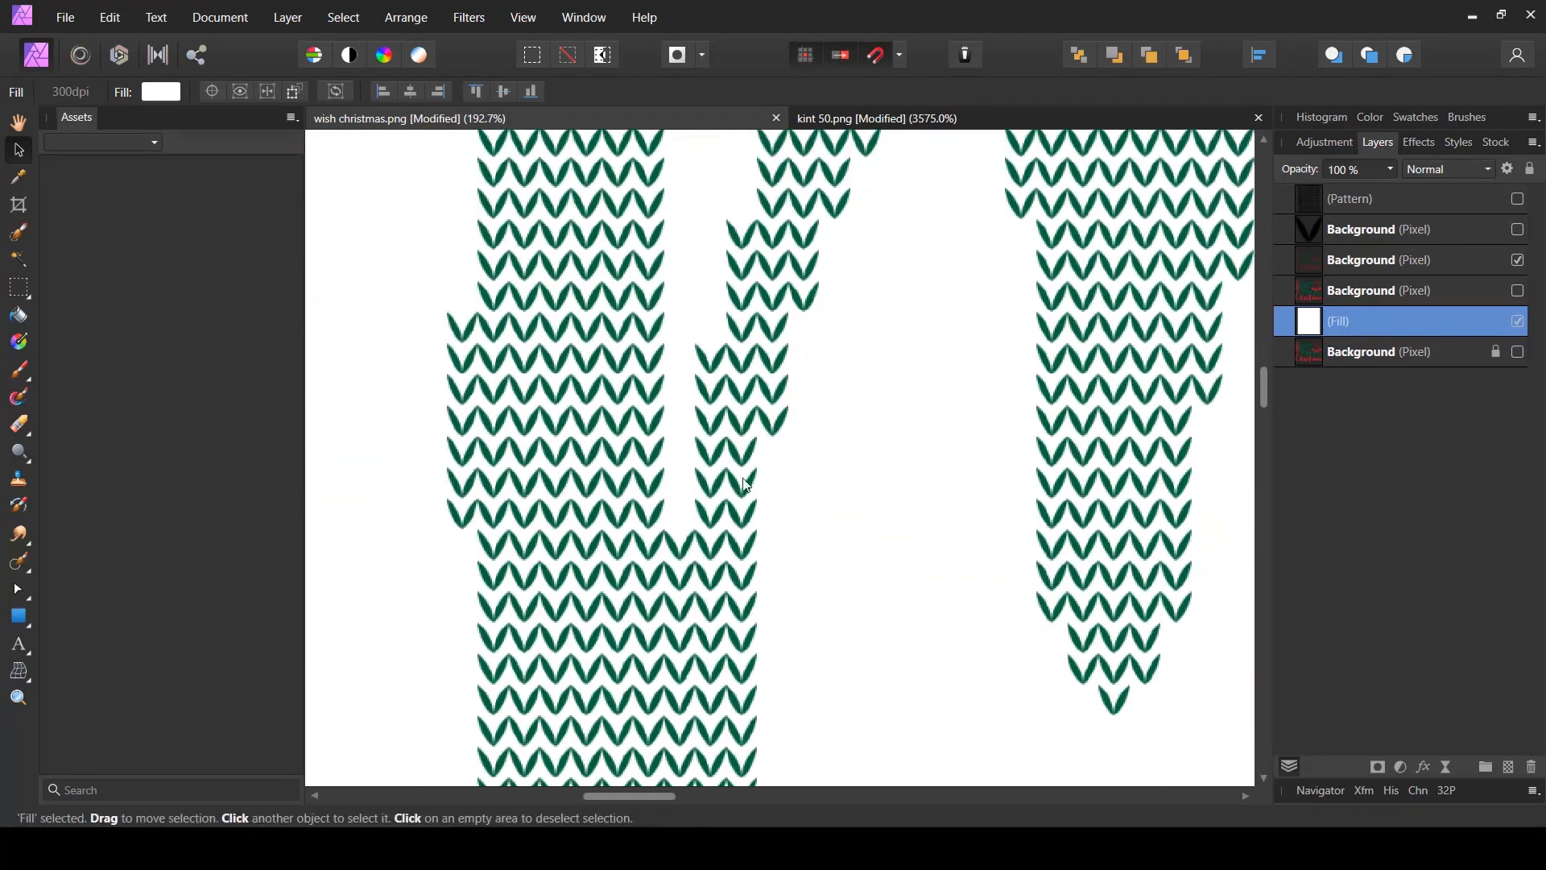
scroll(794, 503, "down", 5)
scroll(802, 503, "down", 5)
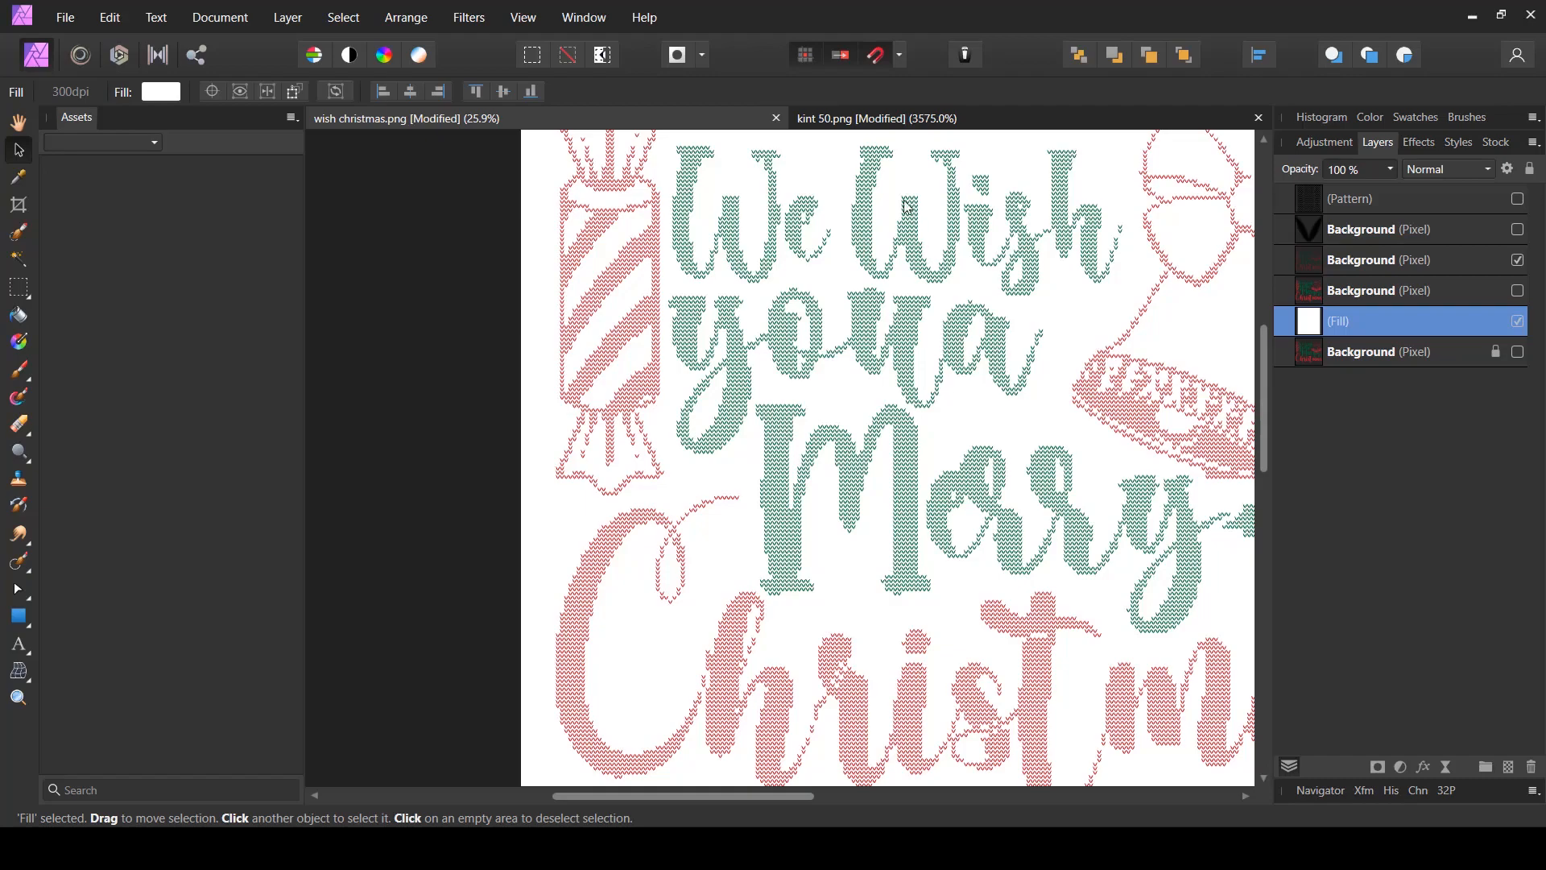
scroll(886, 169, "up", 7)
scroll(510, 399, "up", 5)
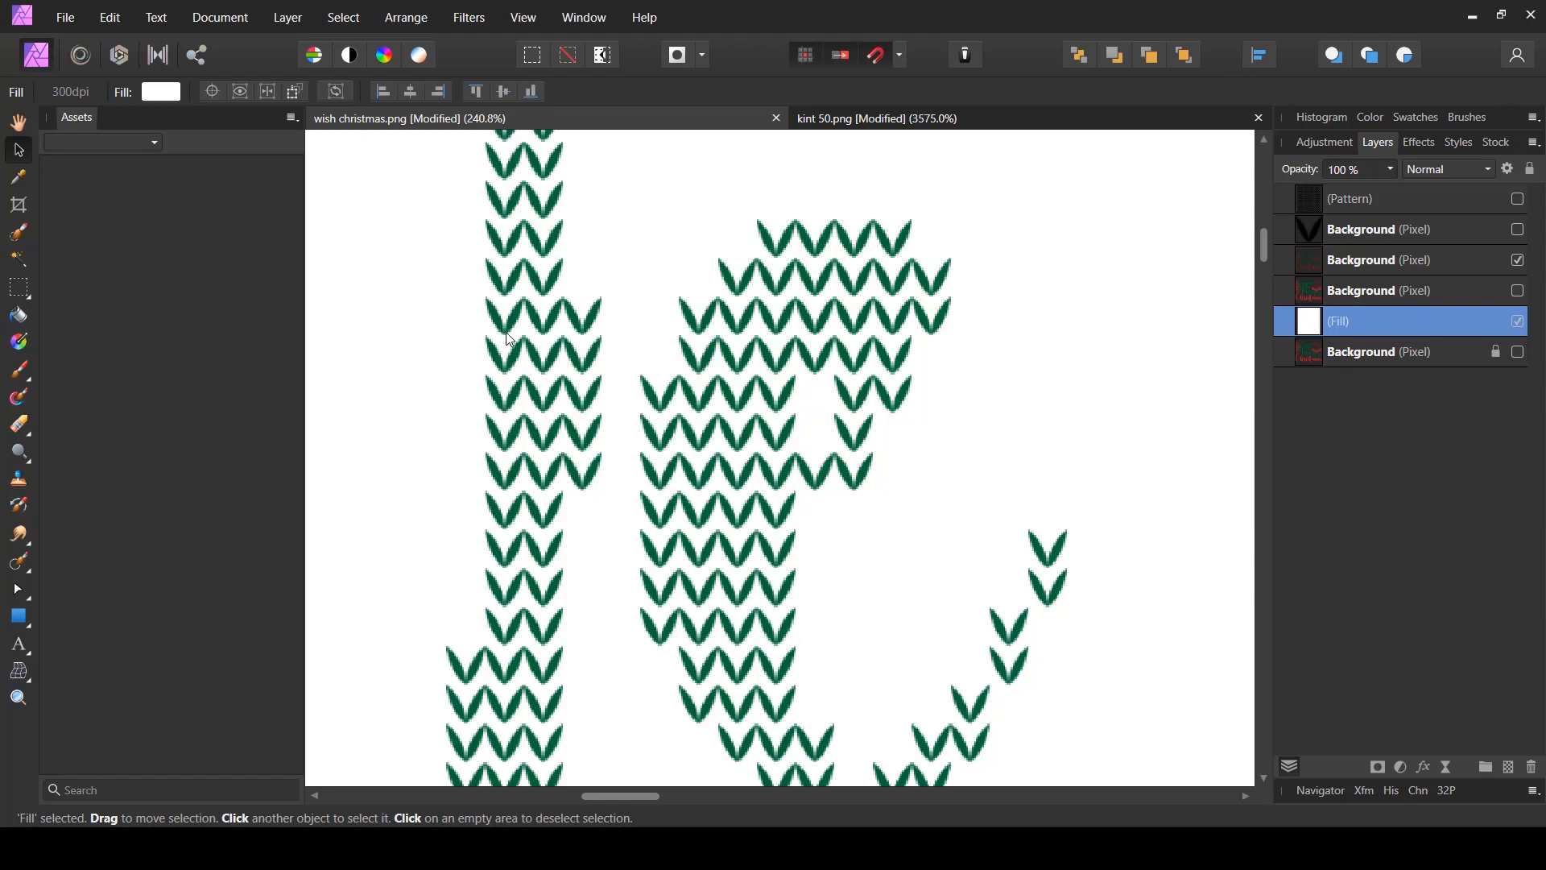
scroll(510, 339, "up", 2)
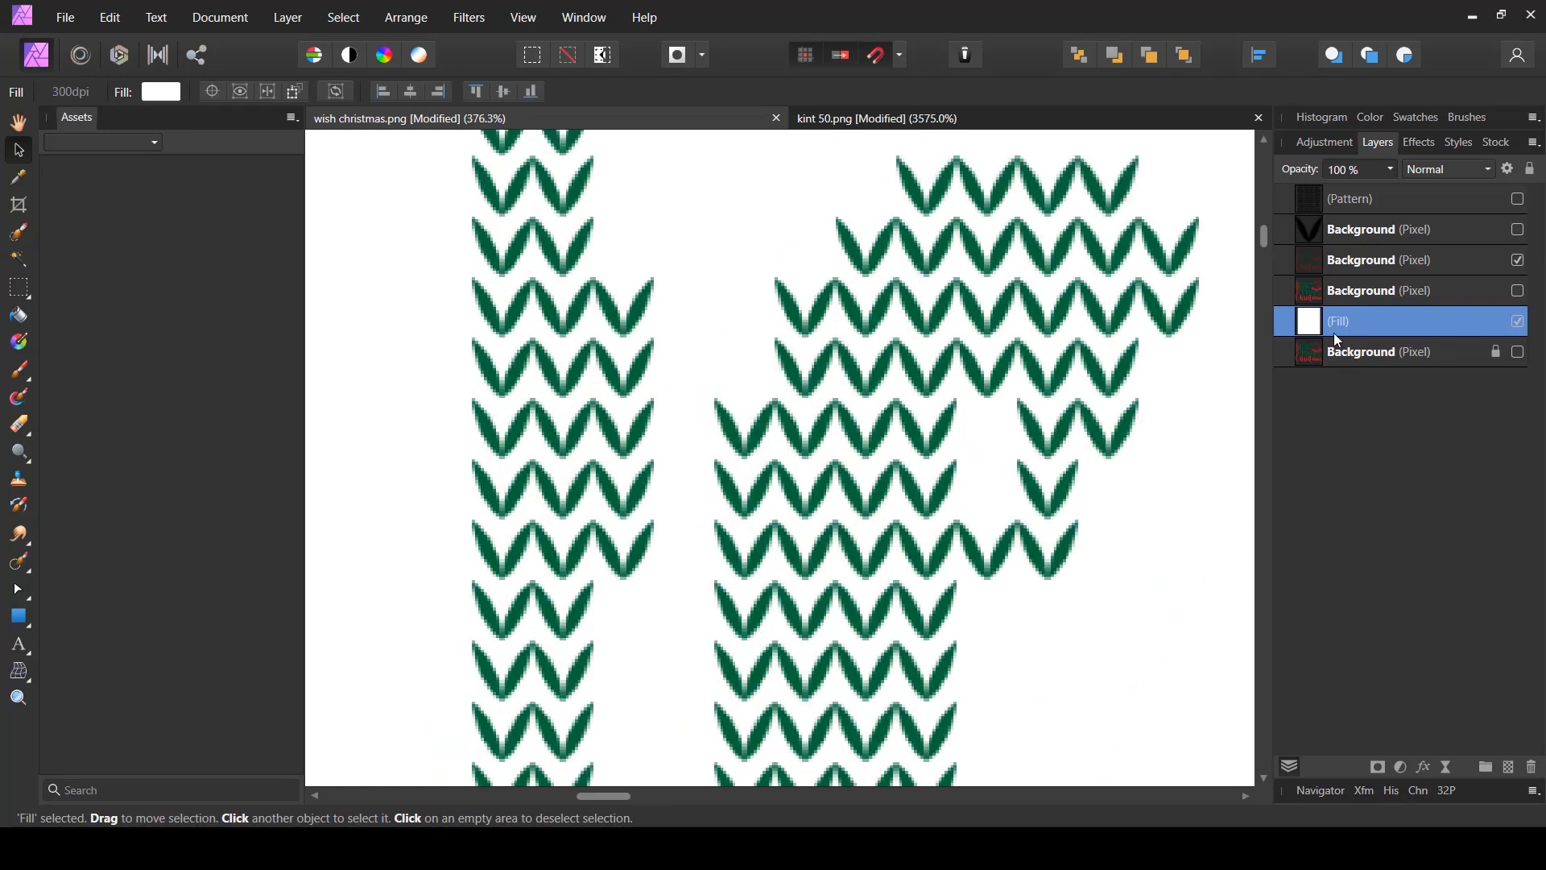
- Duplicate the stitched artwork layer three times, nudging each copy about 2 px further down to thicken the stitches
left_click(1403, 270)
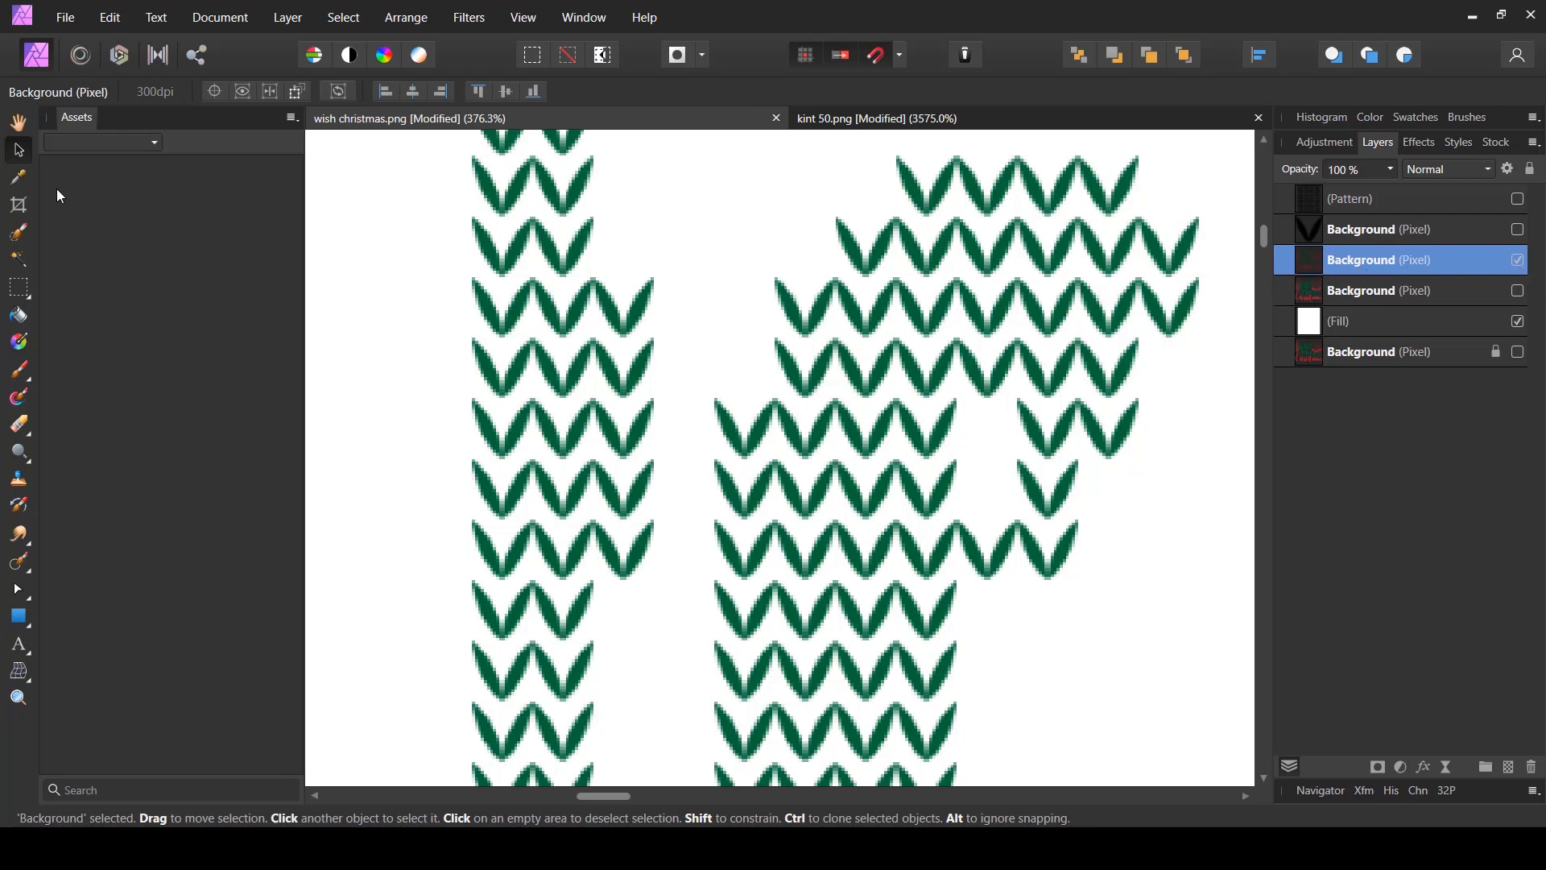
key("ctrl+j")
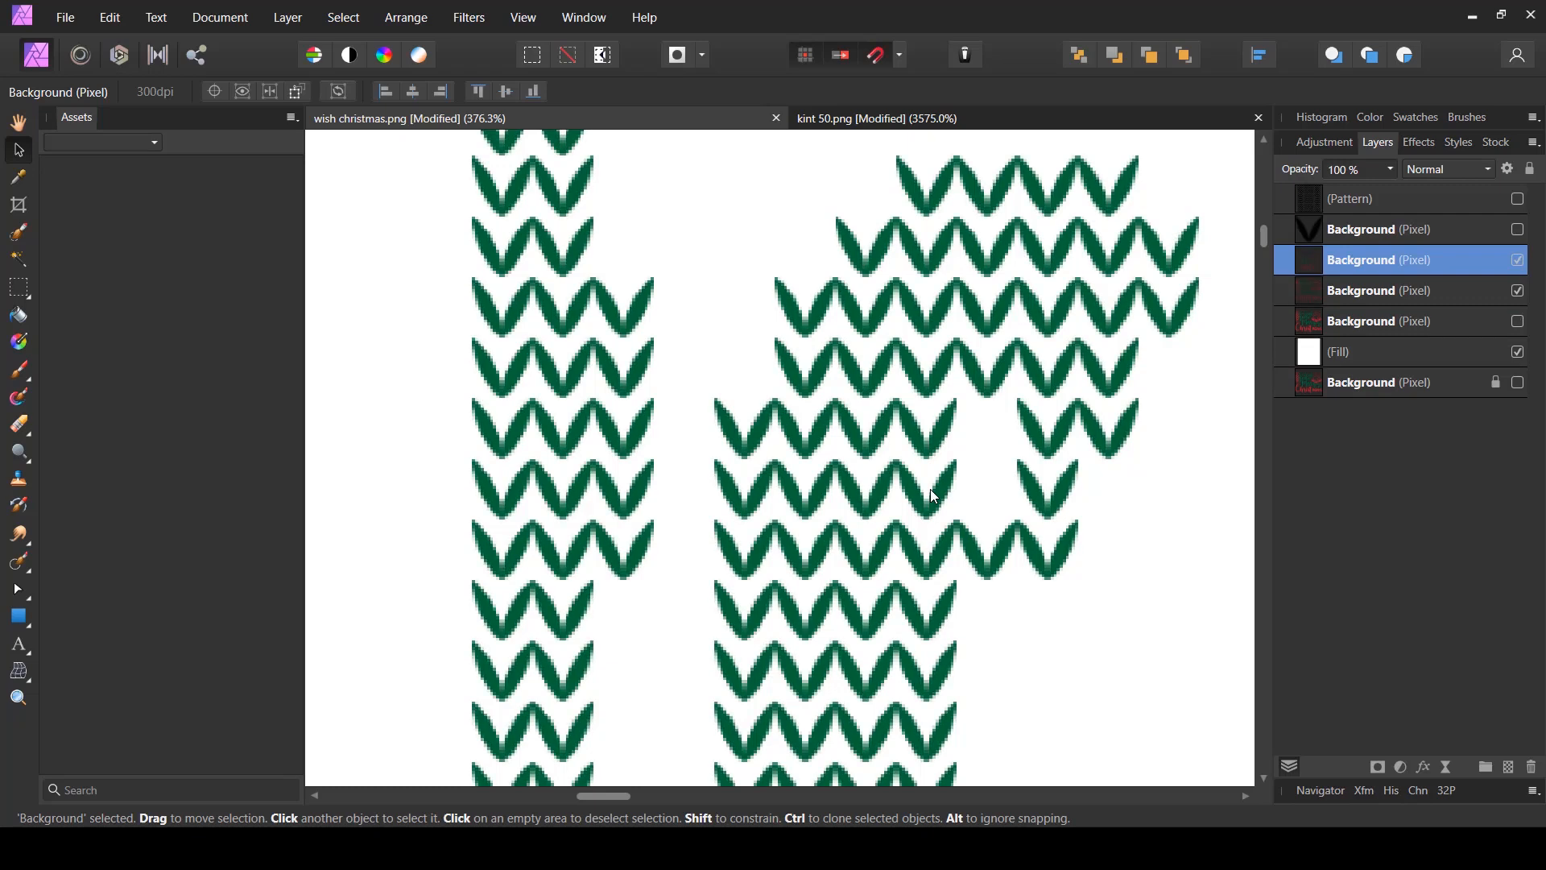
key("Down")
key("Down")
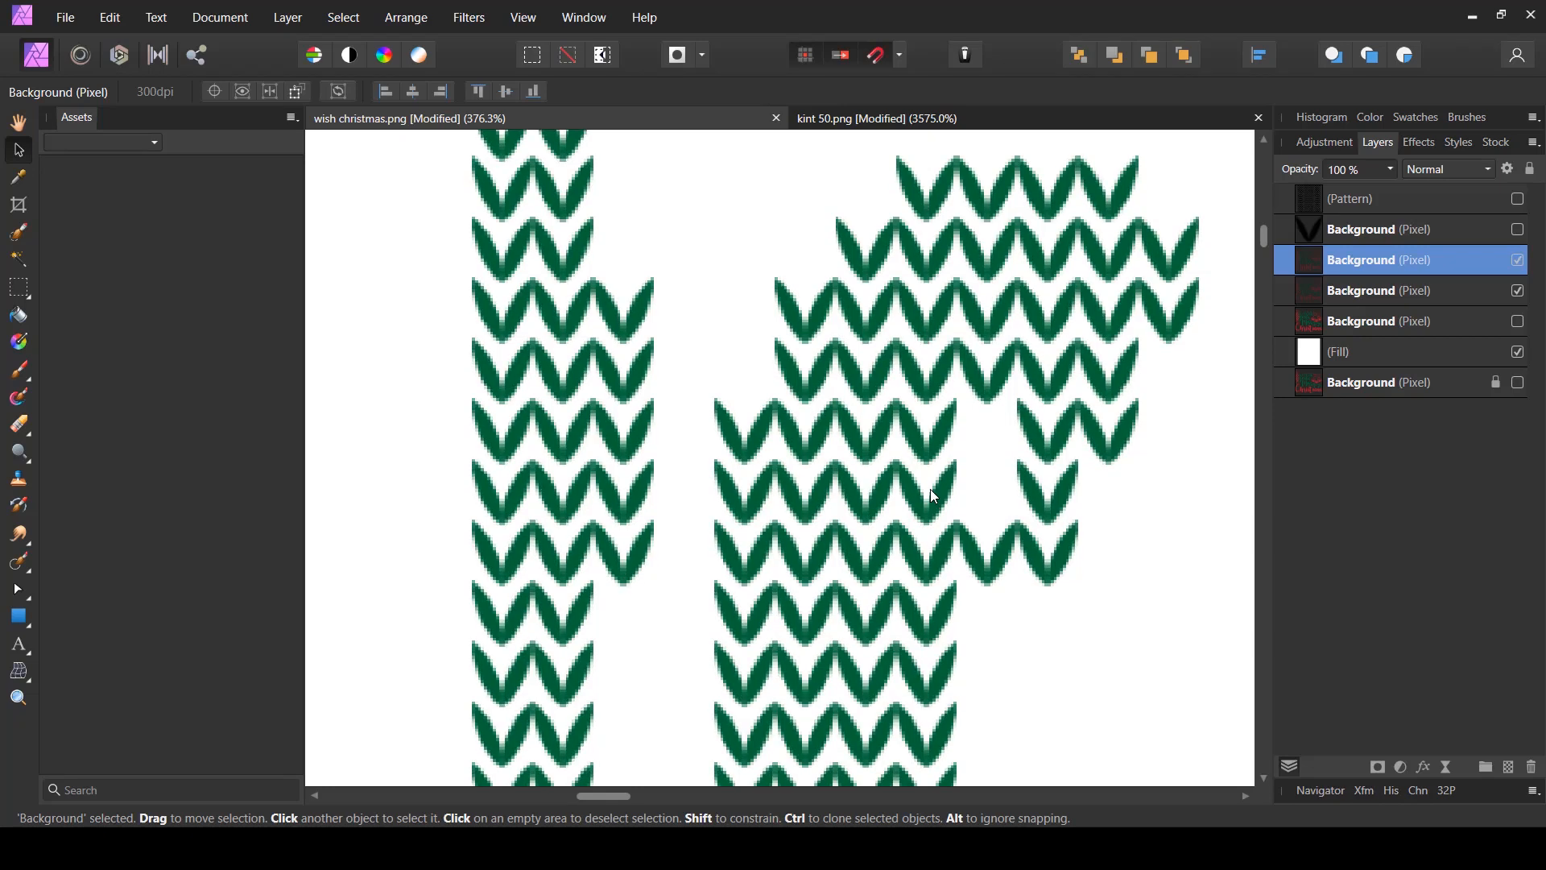
key("ctrl+j")
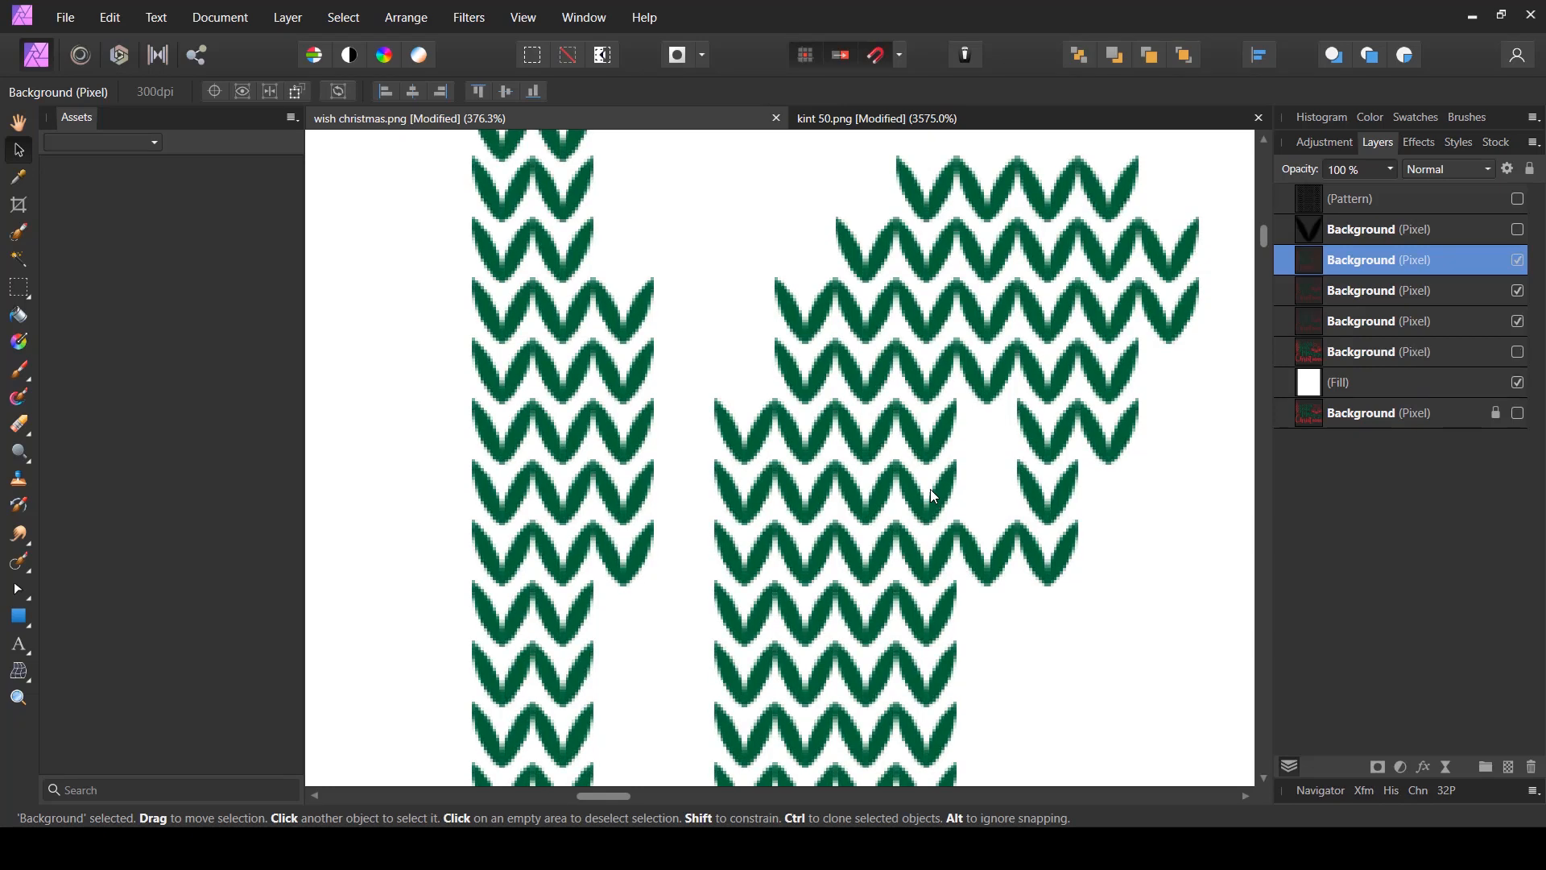
key("Down")
key("Down")
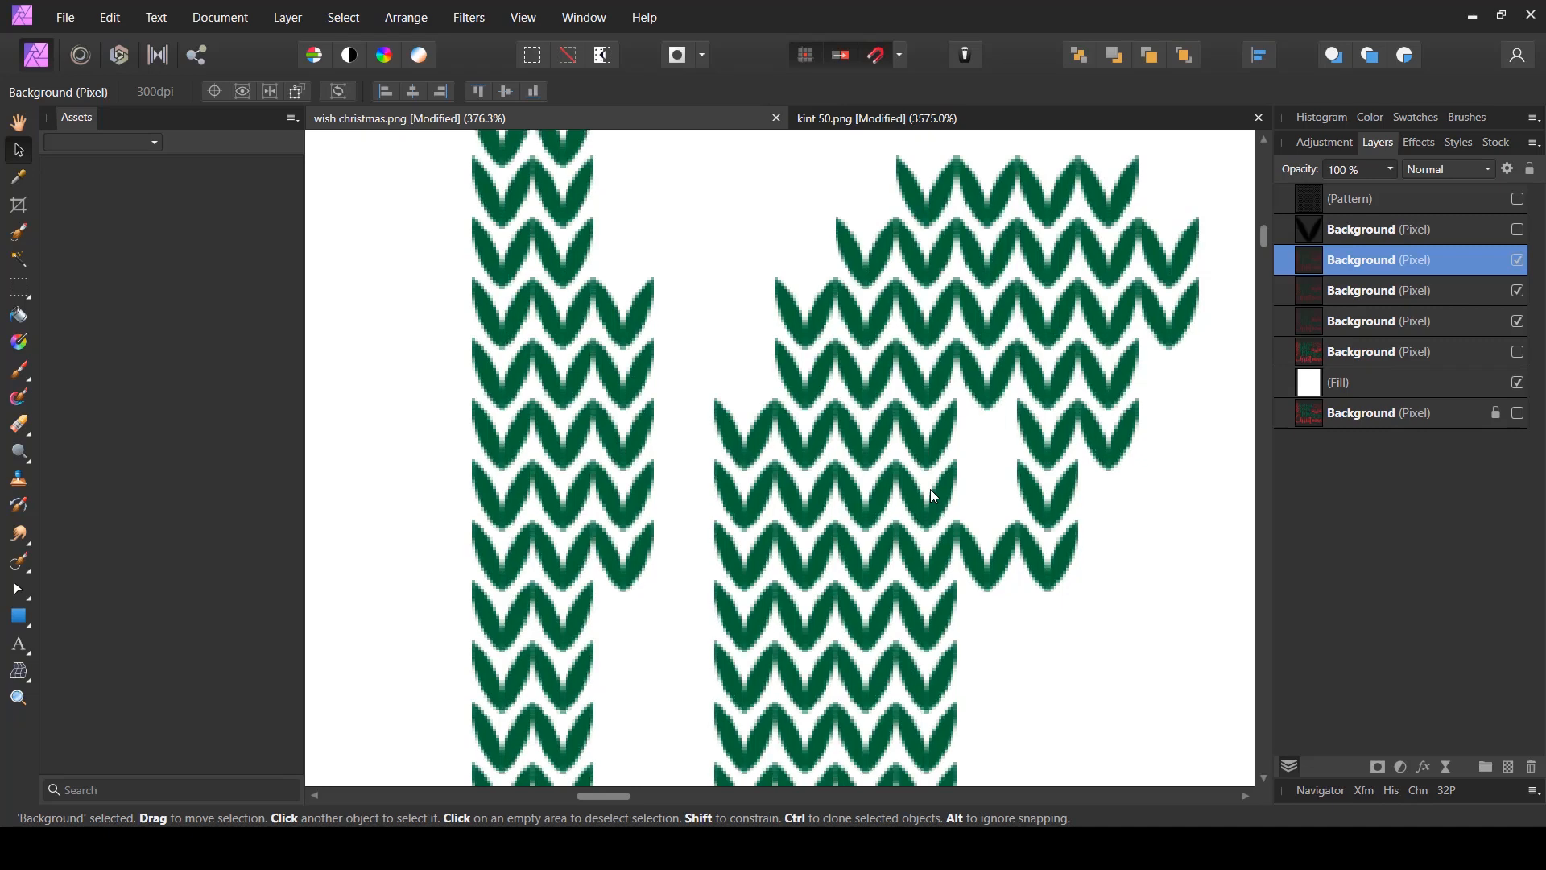
key("ctrl+j")
key("Down")
key("Down")
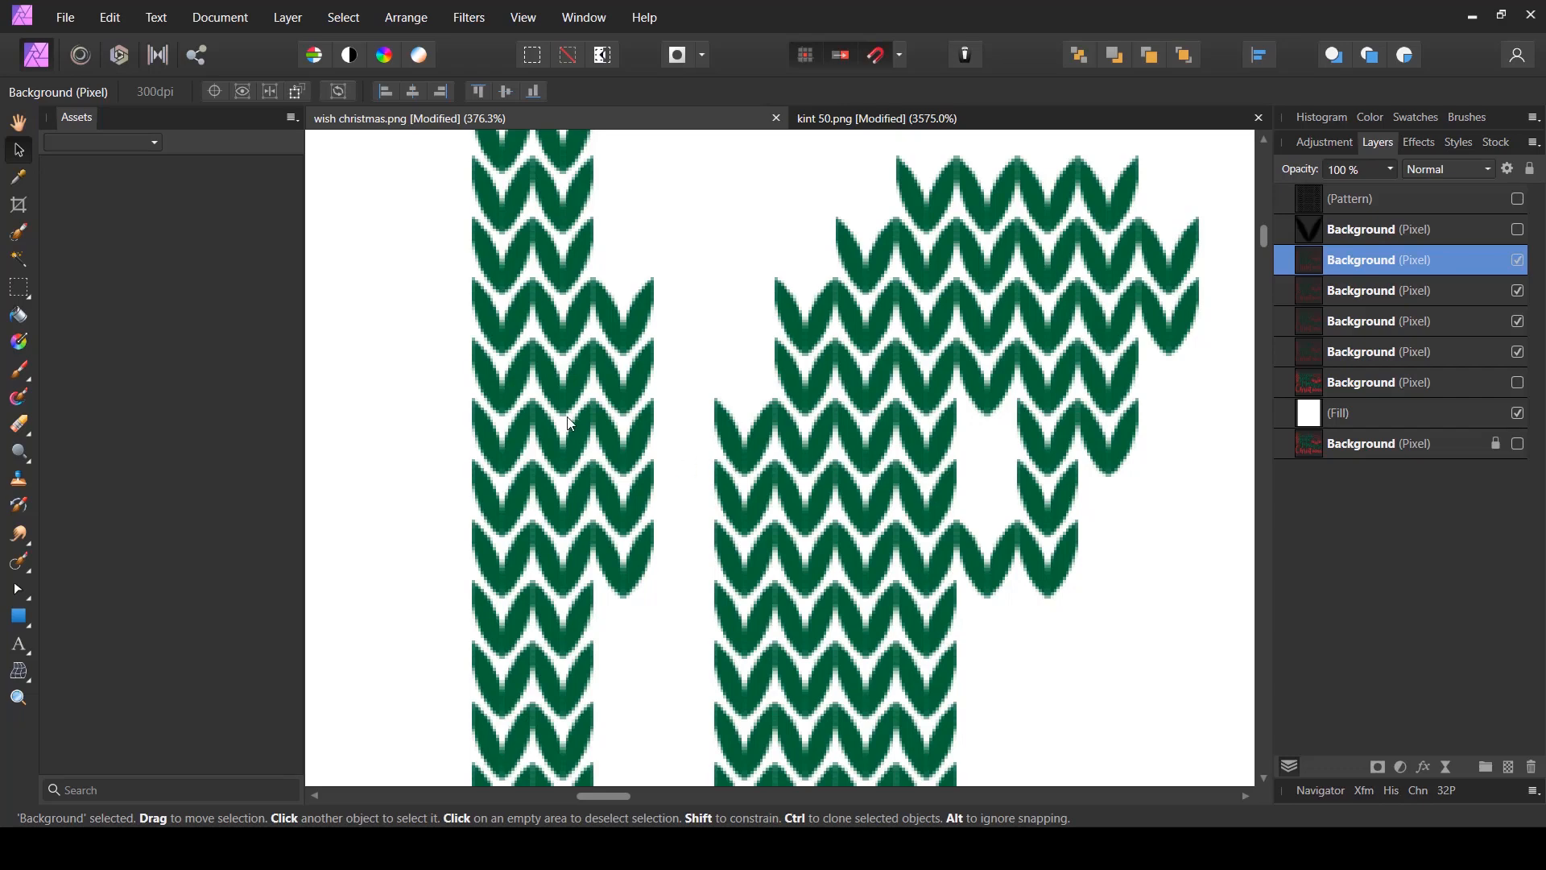
- Inspect the thickened stitches in the Merry and Christmas lettering, both close up and across the whole design
scroll(571, 424, "down", 10)
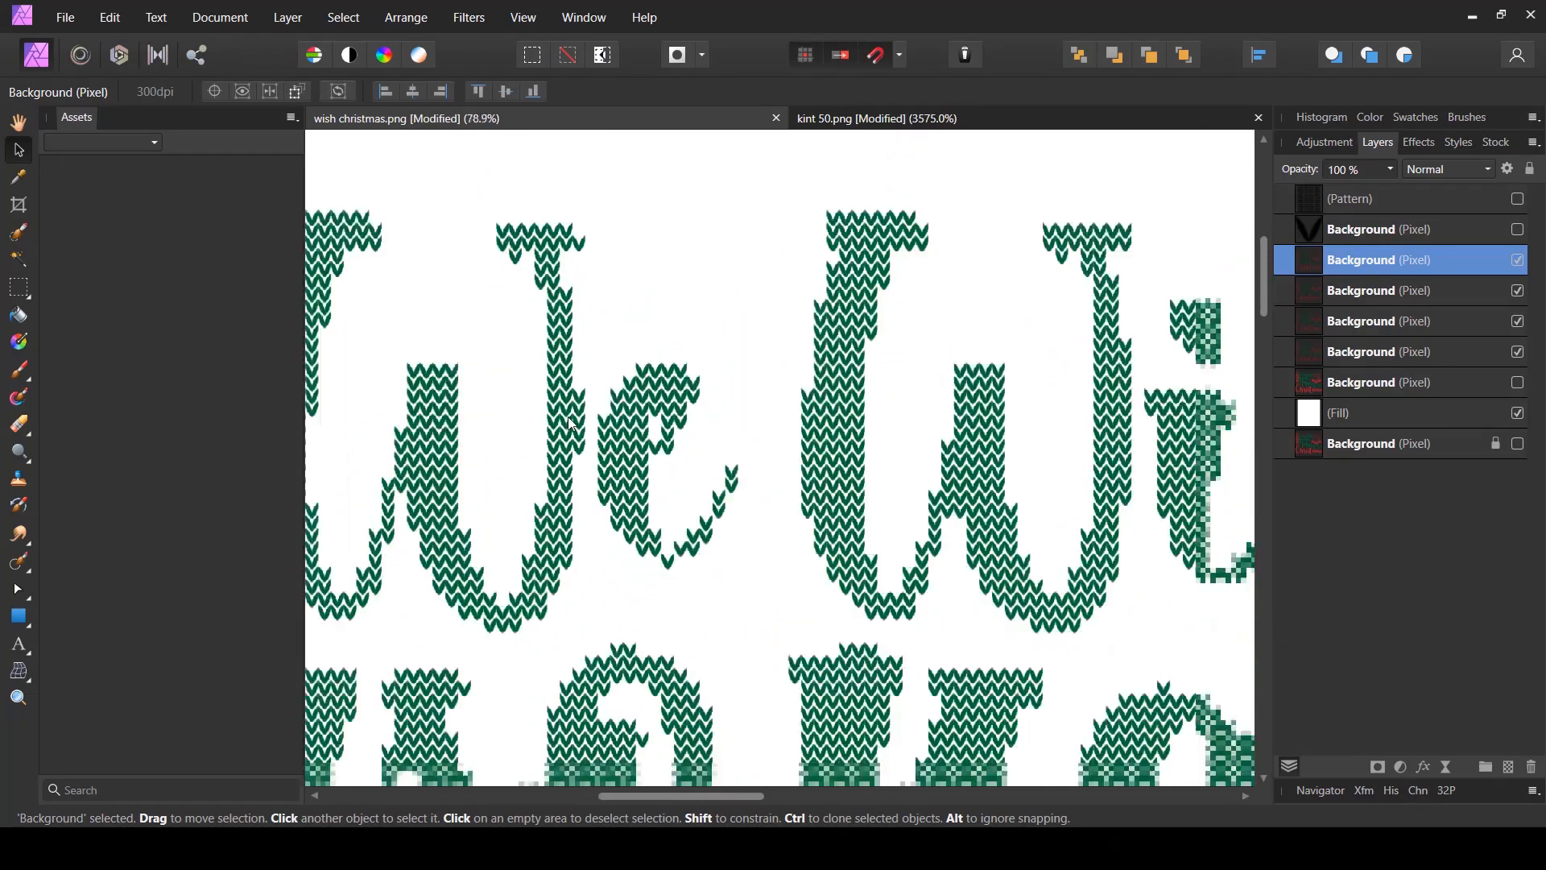
scroll(742, 461, "down", 4)
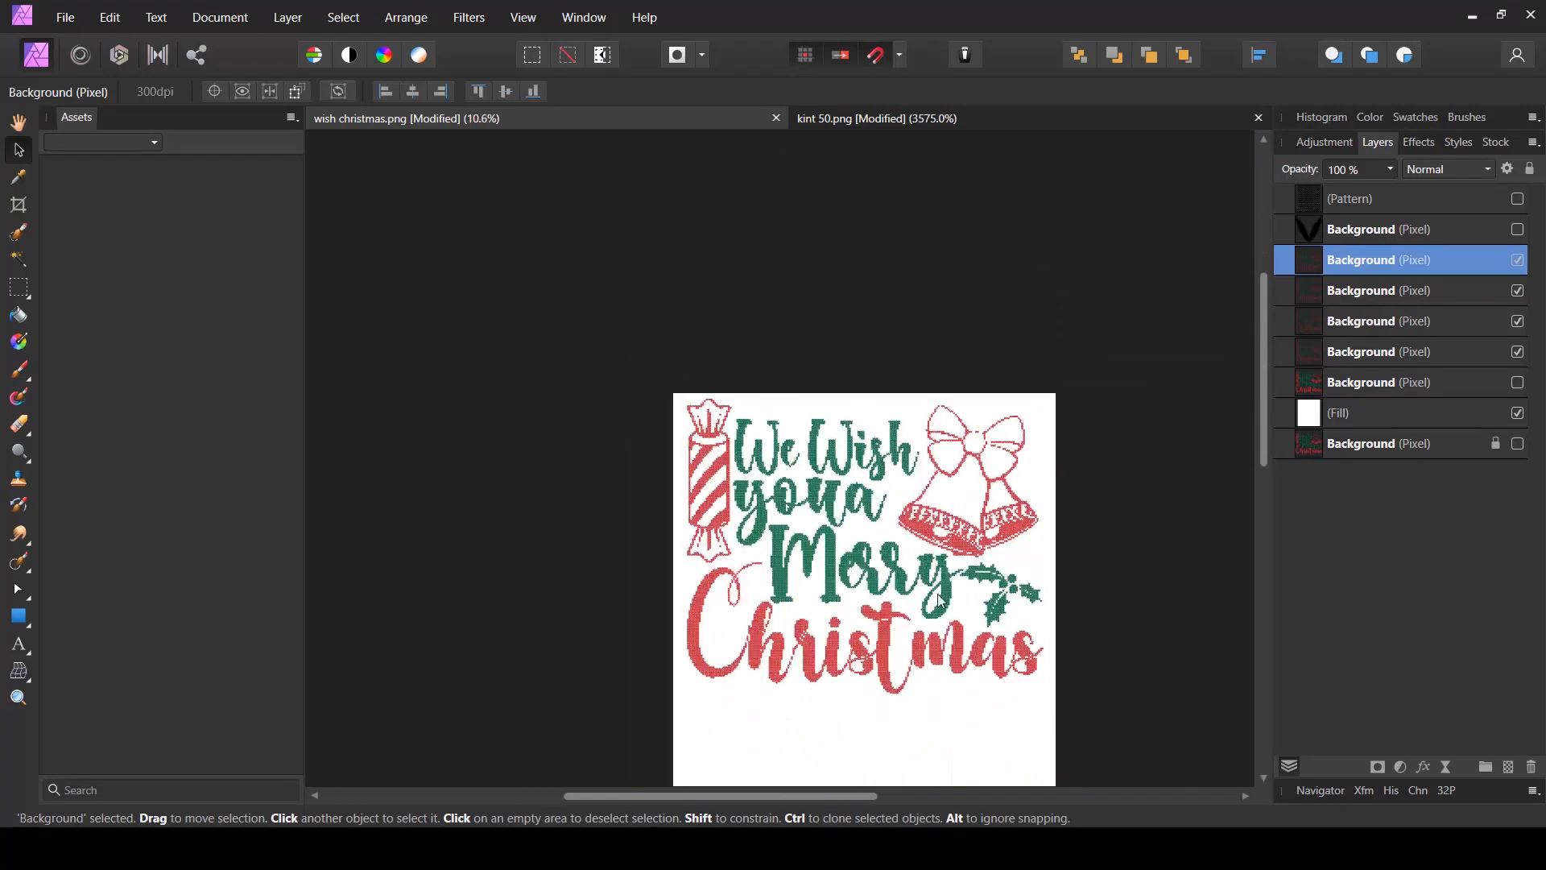
scroll(934, 597, "up", 3)
scroll(682, 585, "up", 2)
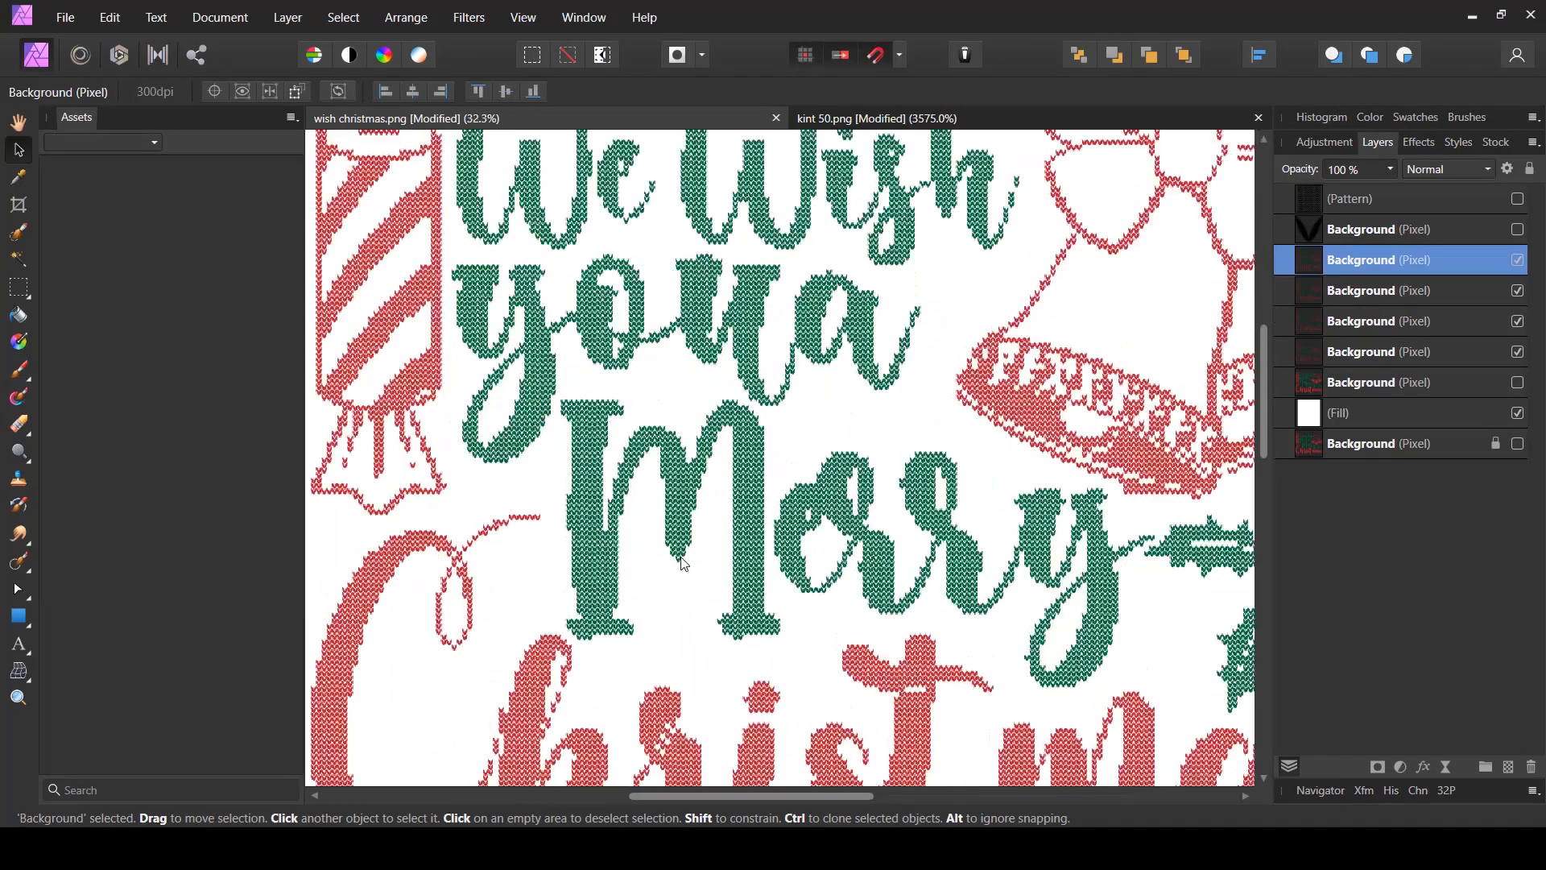
scroll(853, 620, "down", 2)
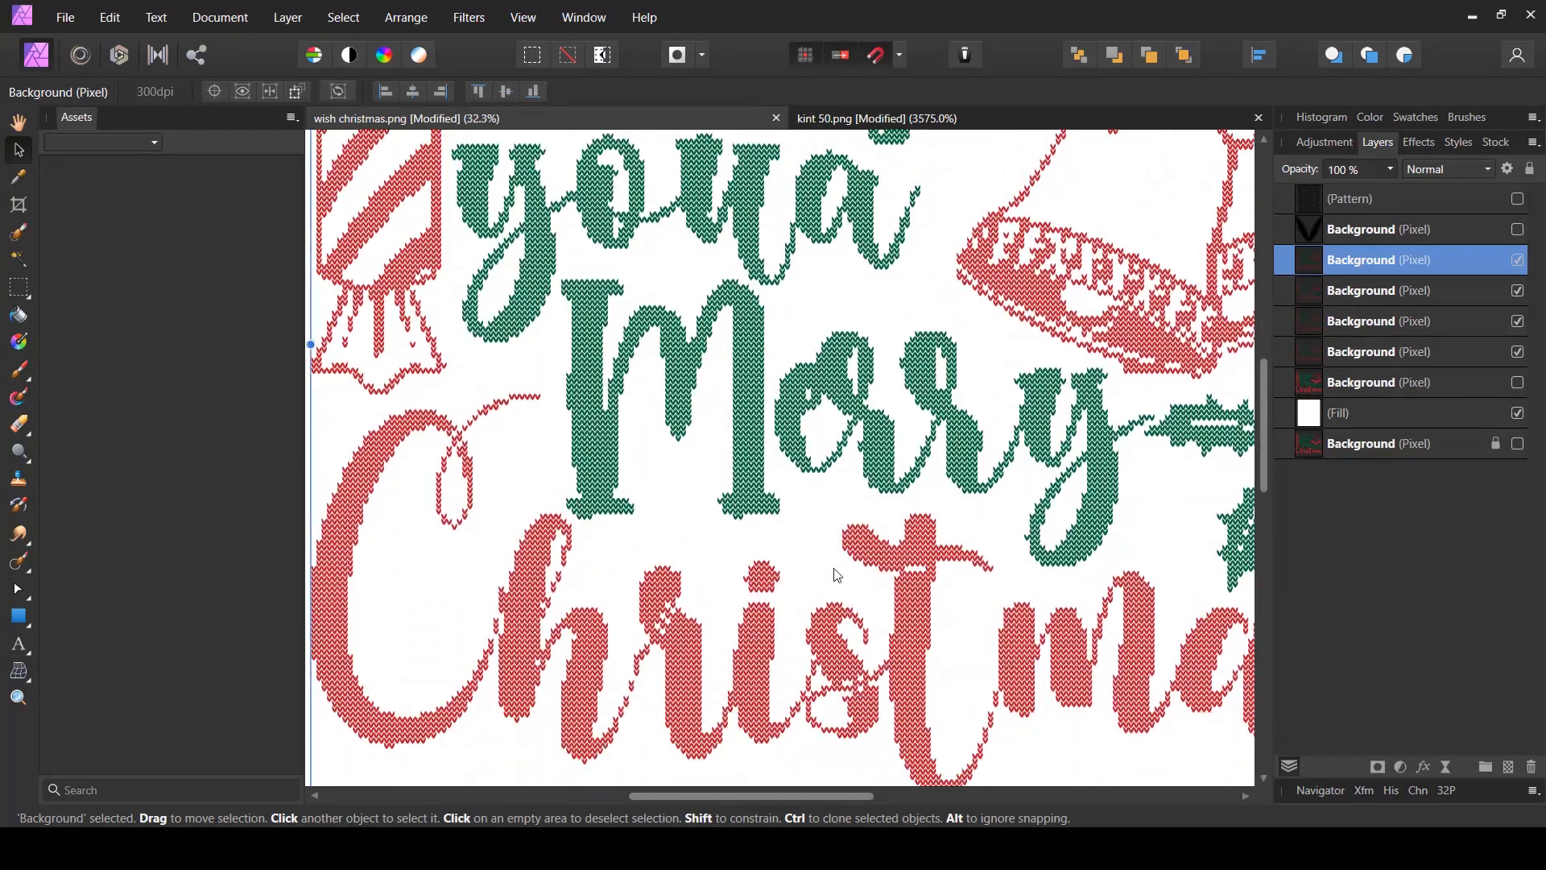
scroll(900, 715, "up", 3)
scroll(900, 714, "down", 1)
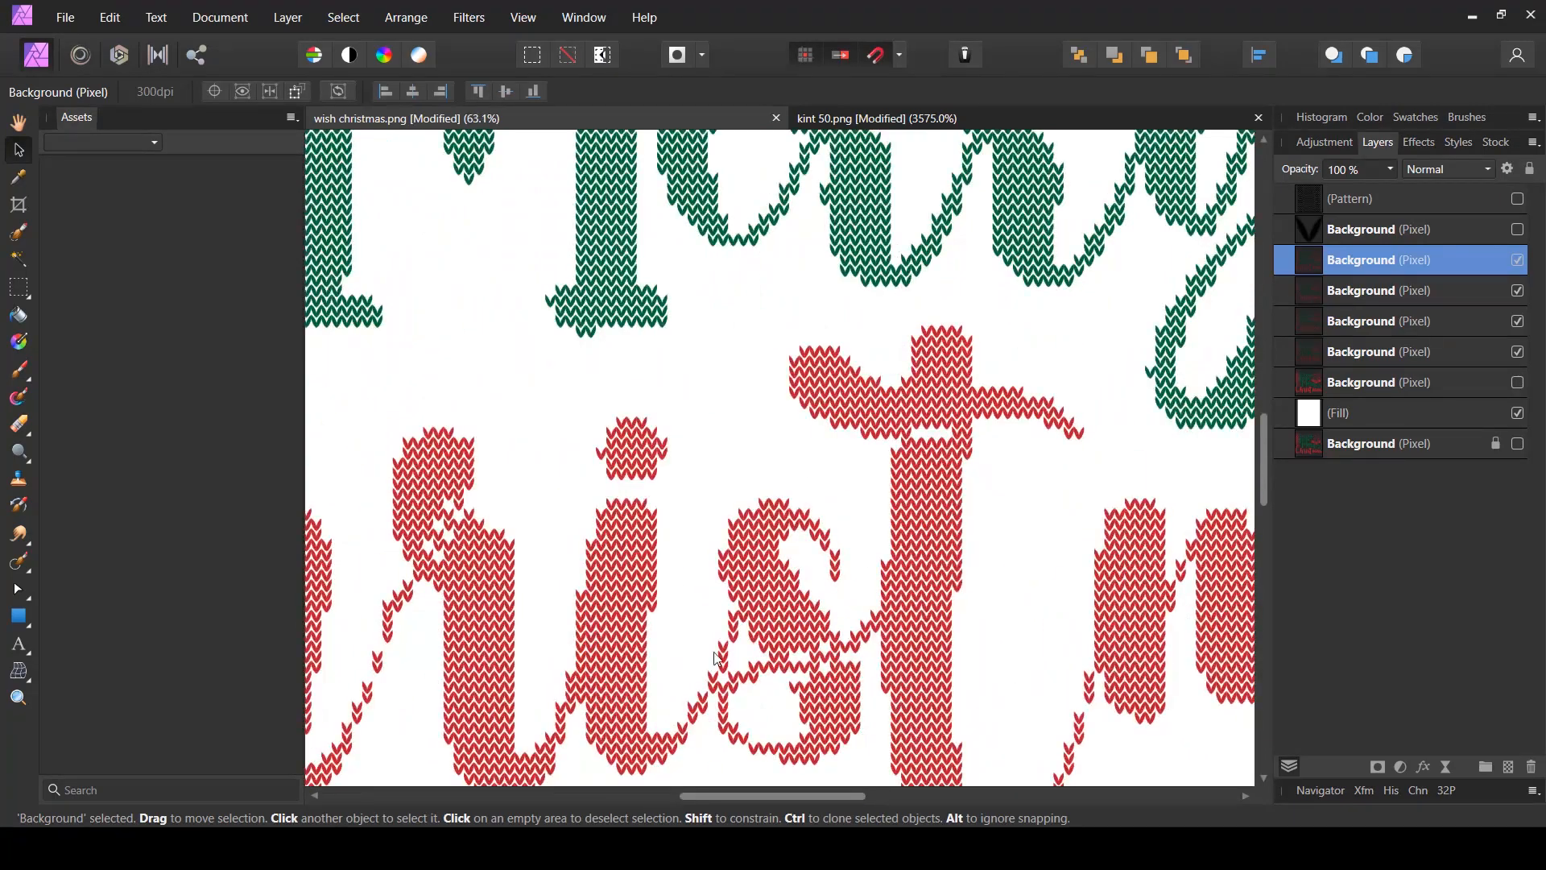
scroll(659, 641, "up", 3)
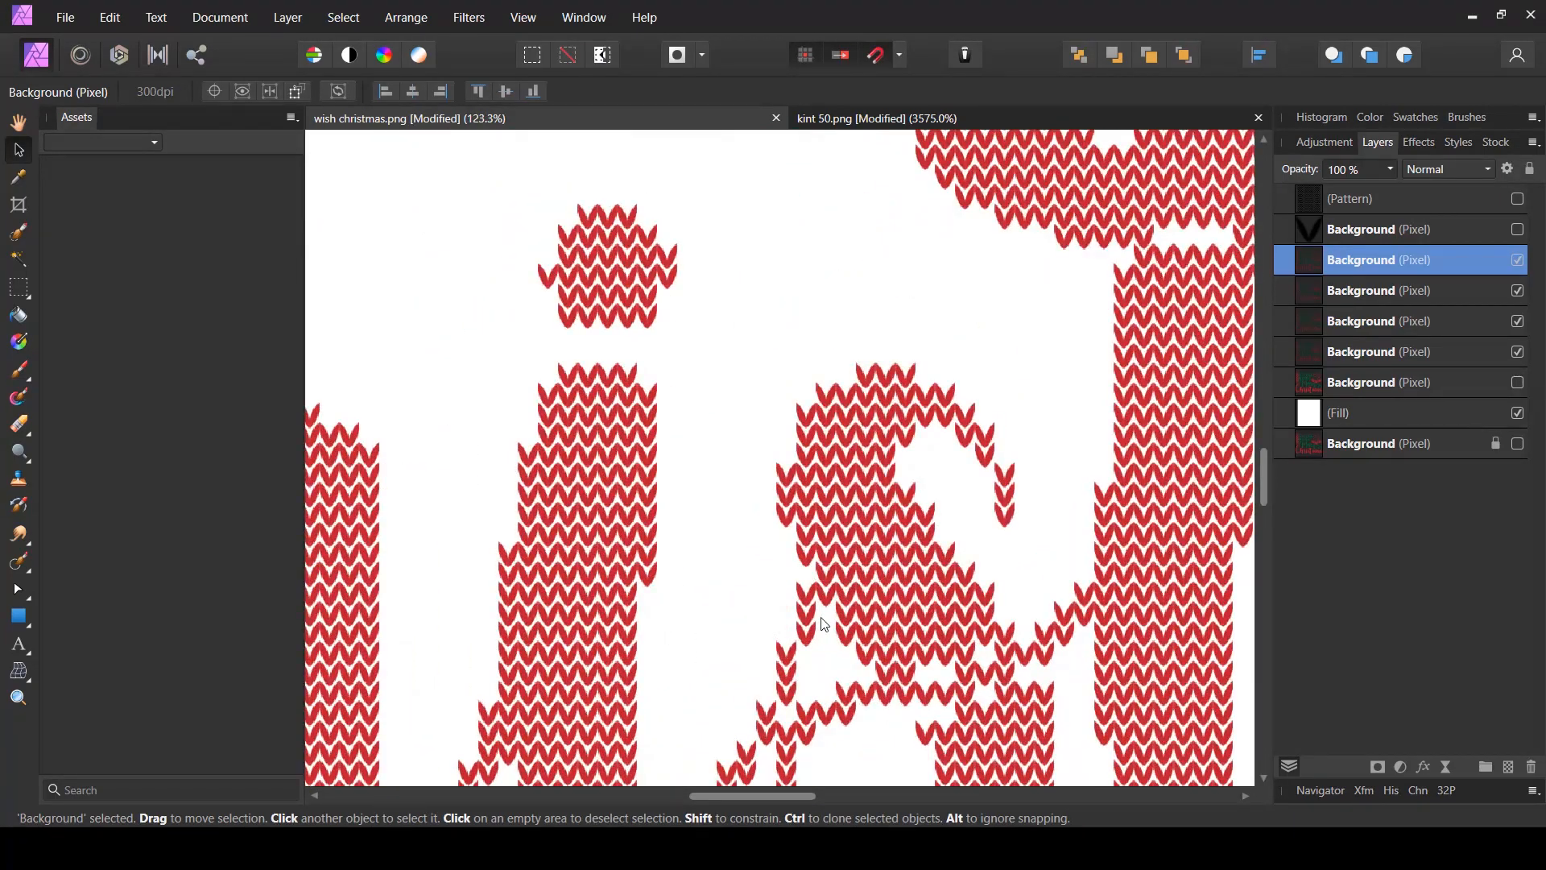
scroll(823, 622, "down", 5)
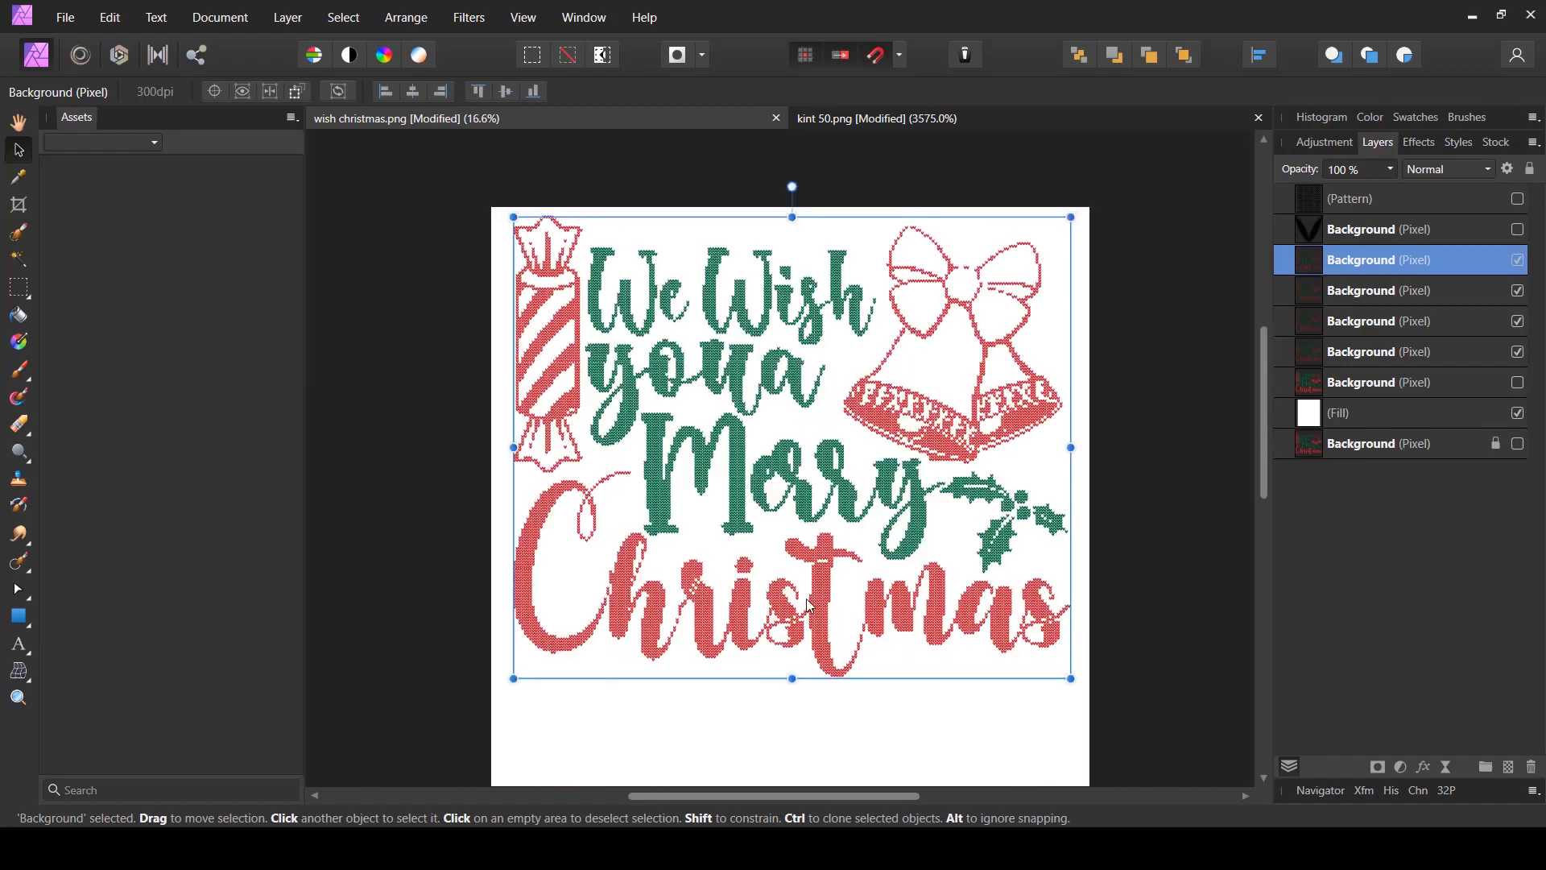
scroll(805, 628, "up", 4)
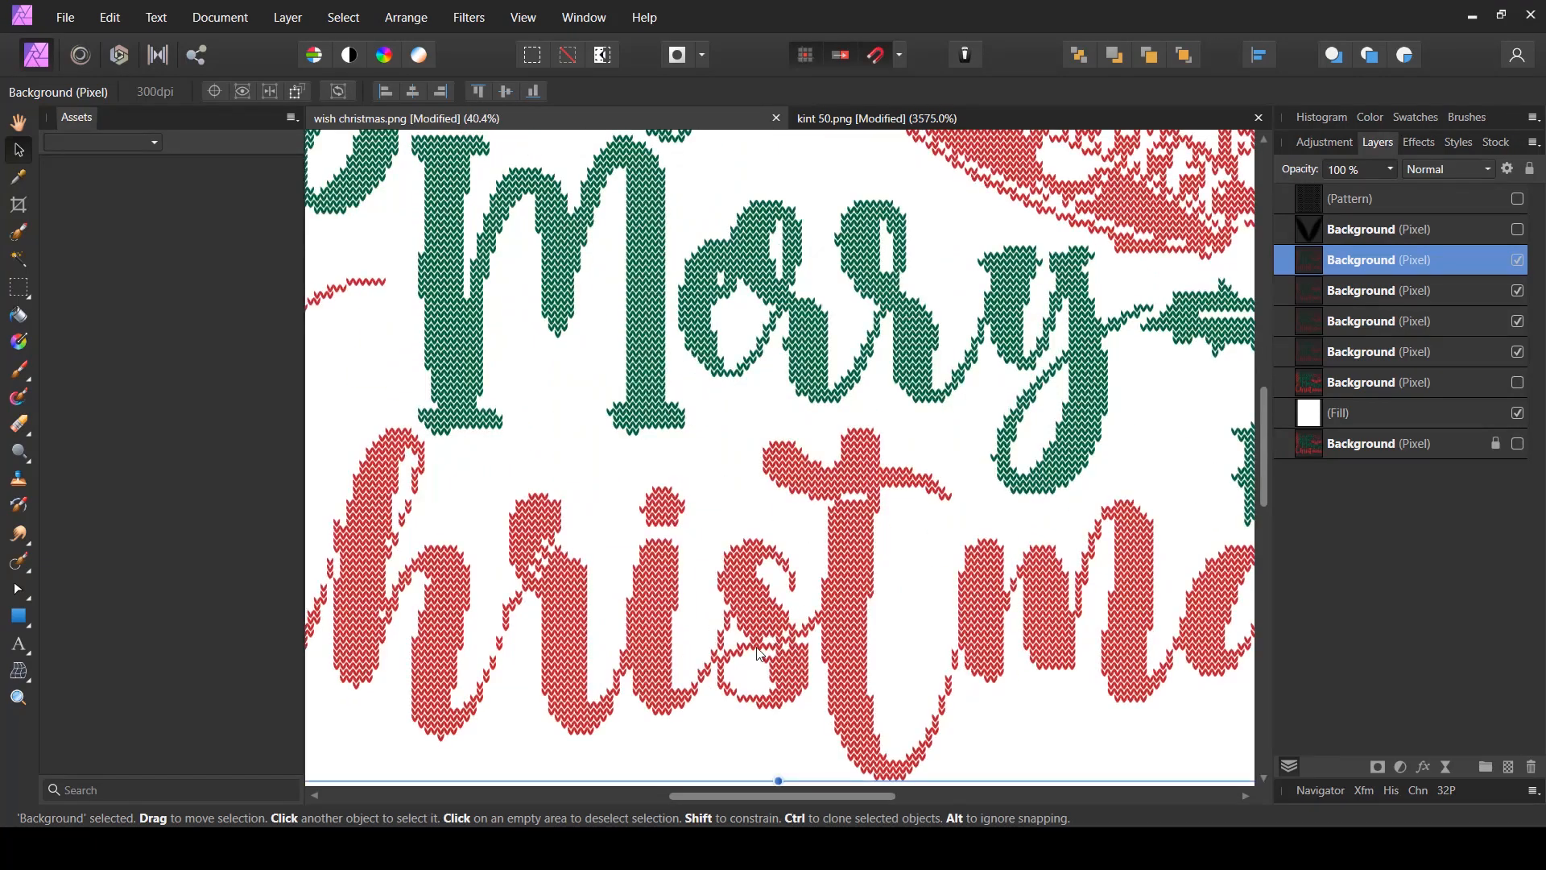
scroll(785, 616, "down", 3)
scroll(790, 592, "up", 1)
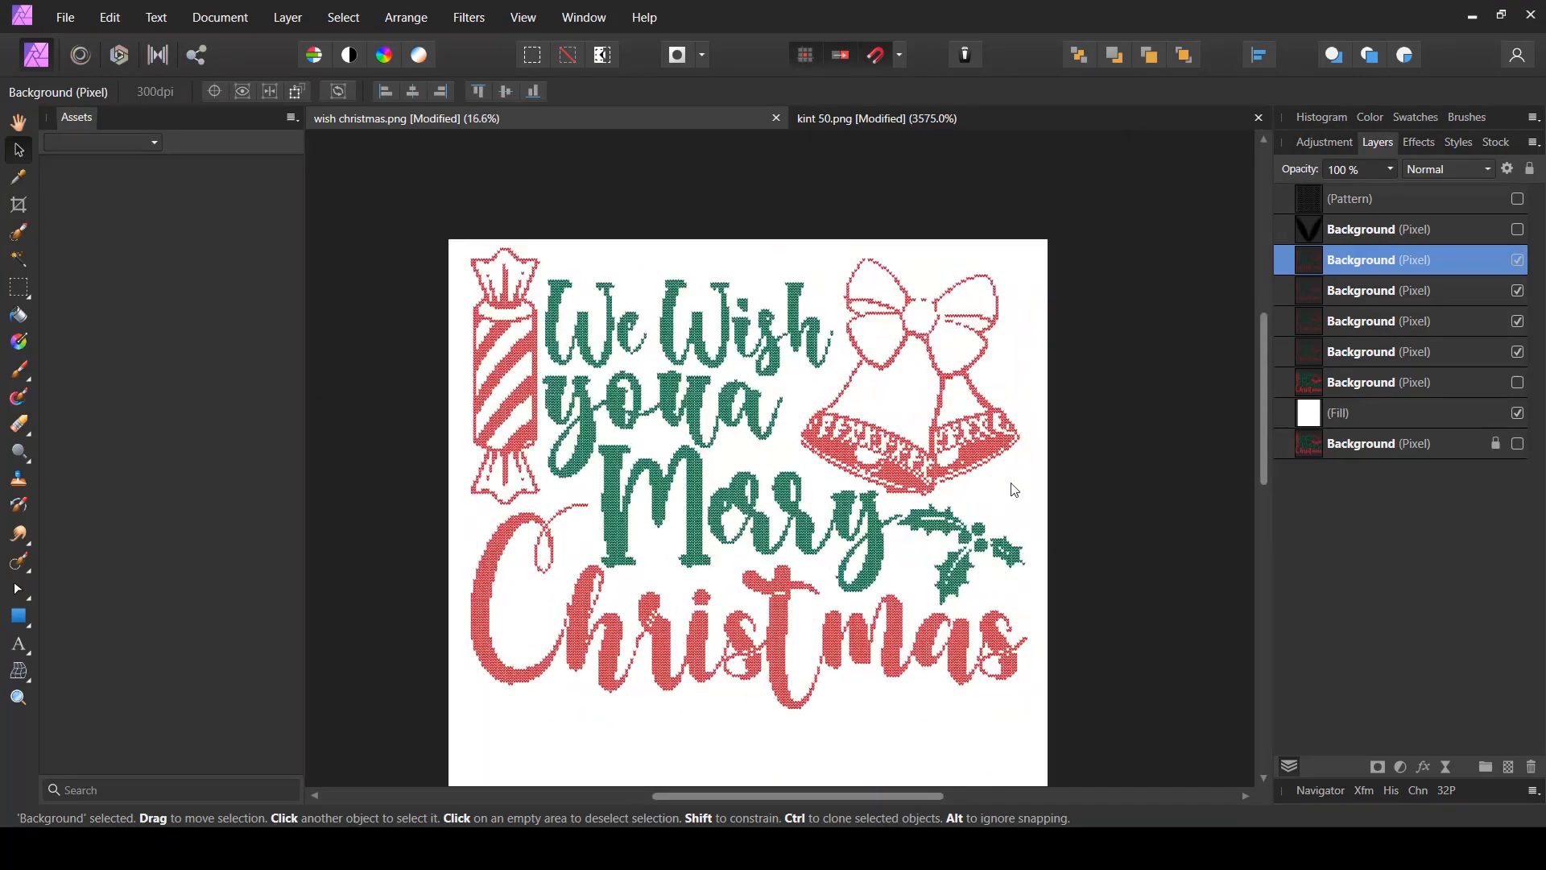
- Merge the four visible stitched copies of the artwork into a single pixel layer
left_click(1386, 354)
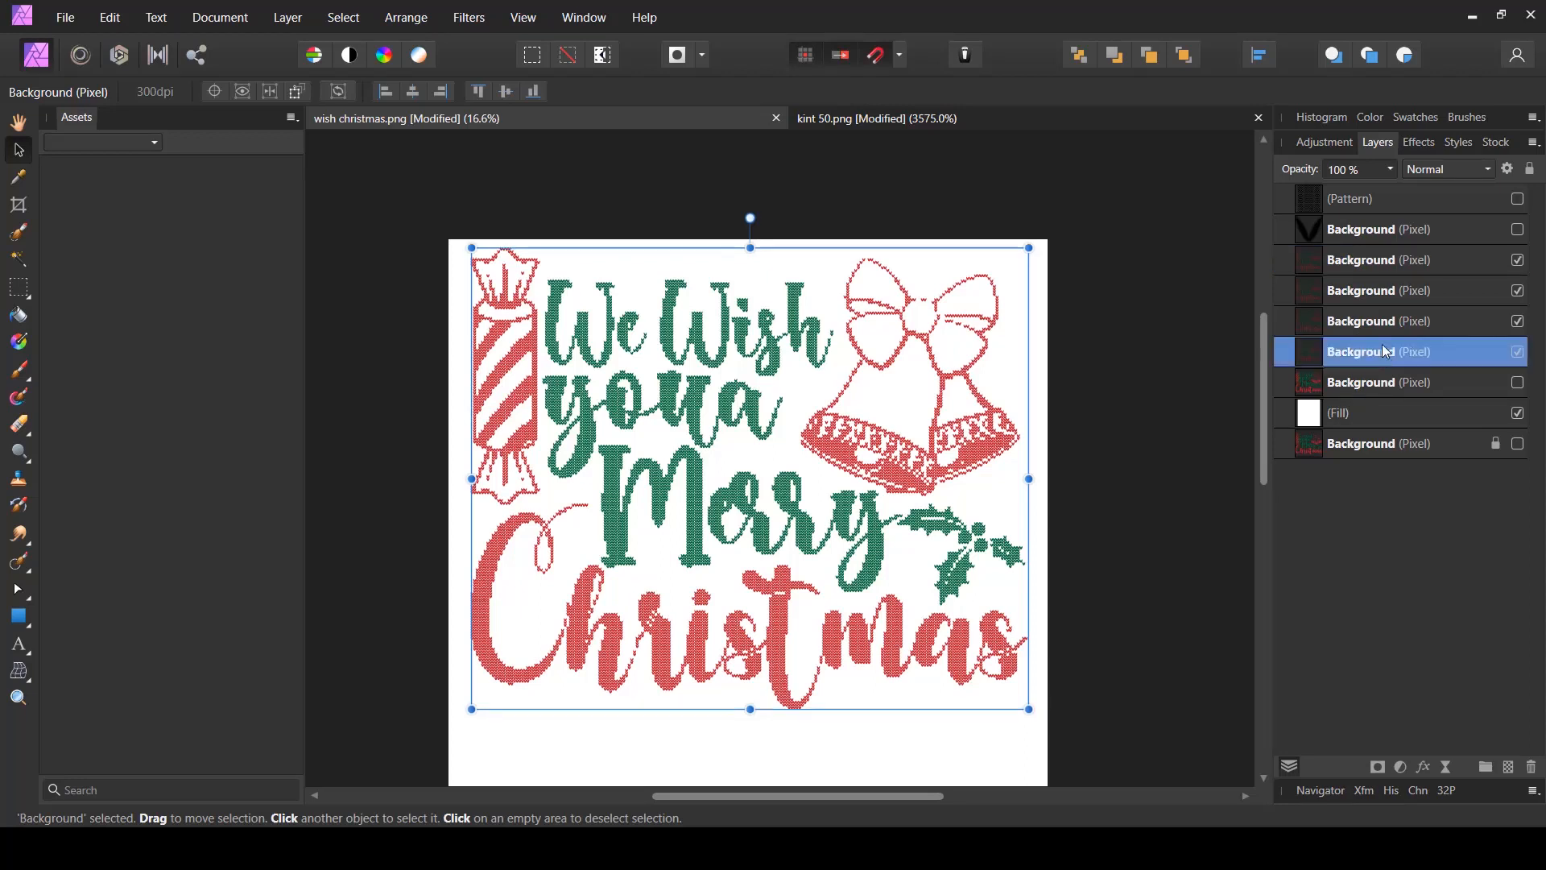
left_click(1422, 267, "shift")
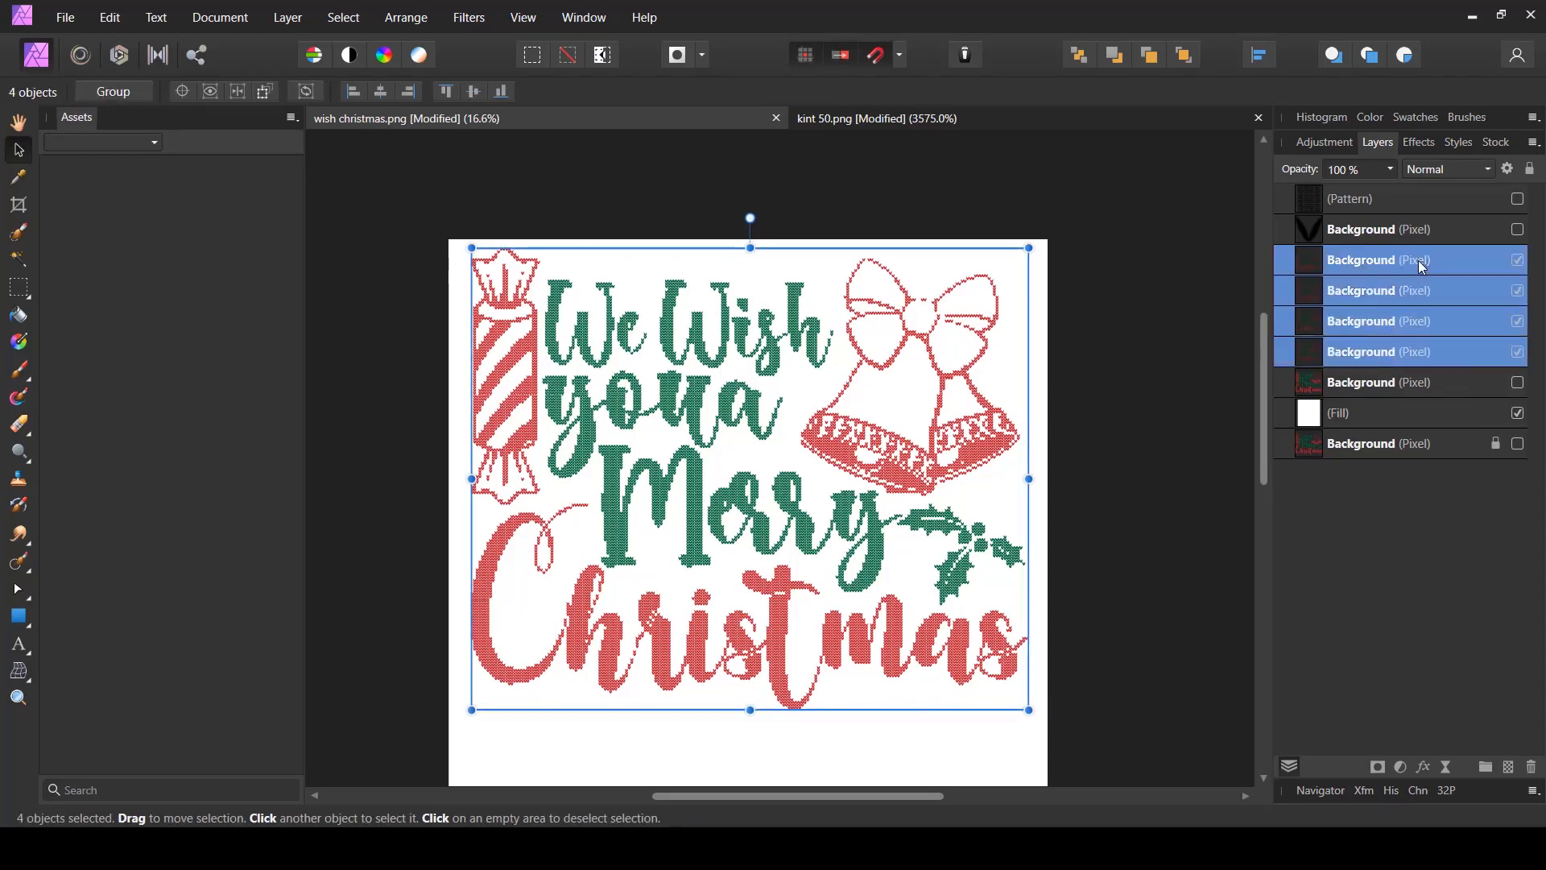
left_click(289, 17)
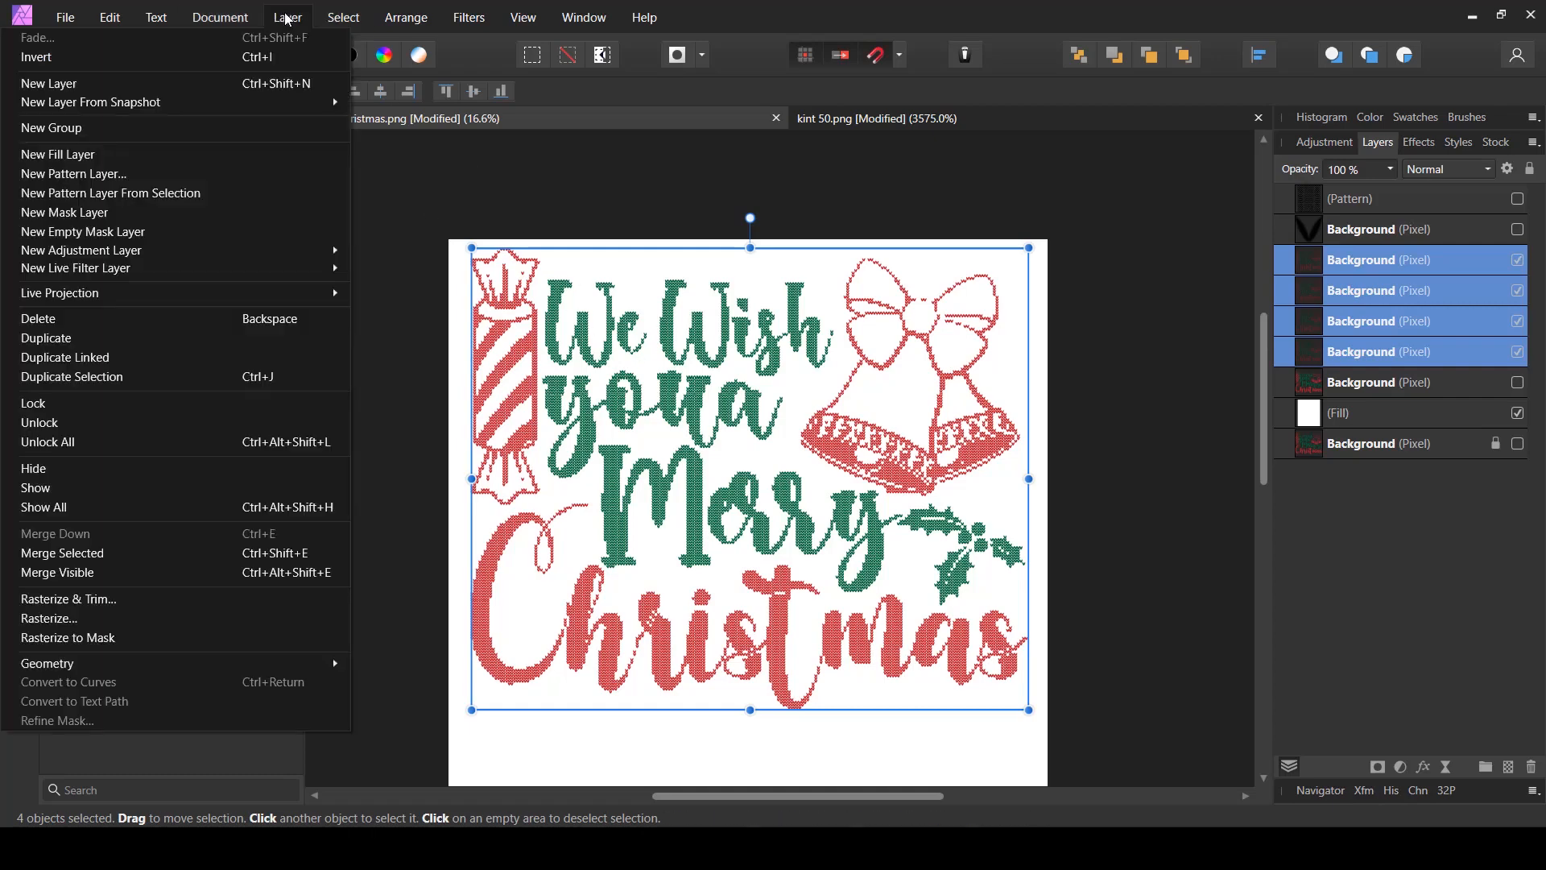
left_click(79, 555)
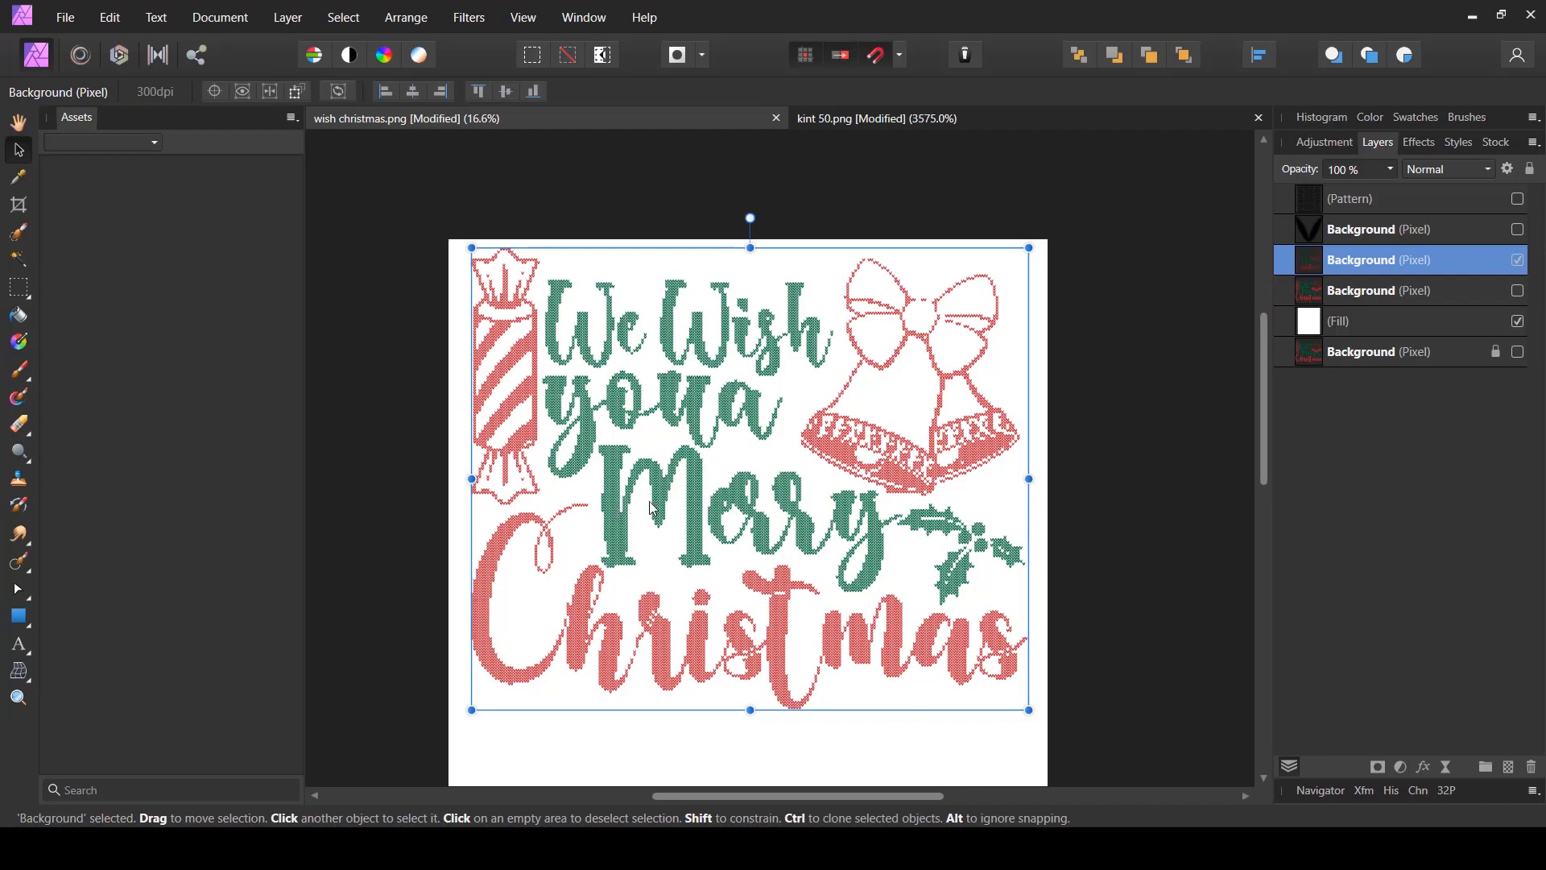
- Inspect the merged stitches in the Merry lettering and view the V-stitch source document for comparison
scroll(652, 509, "up", 5)
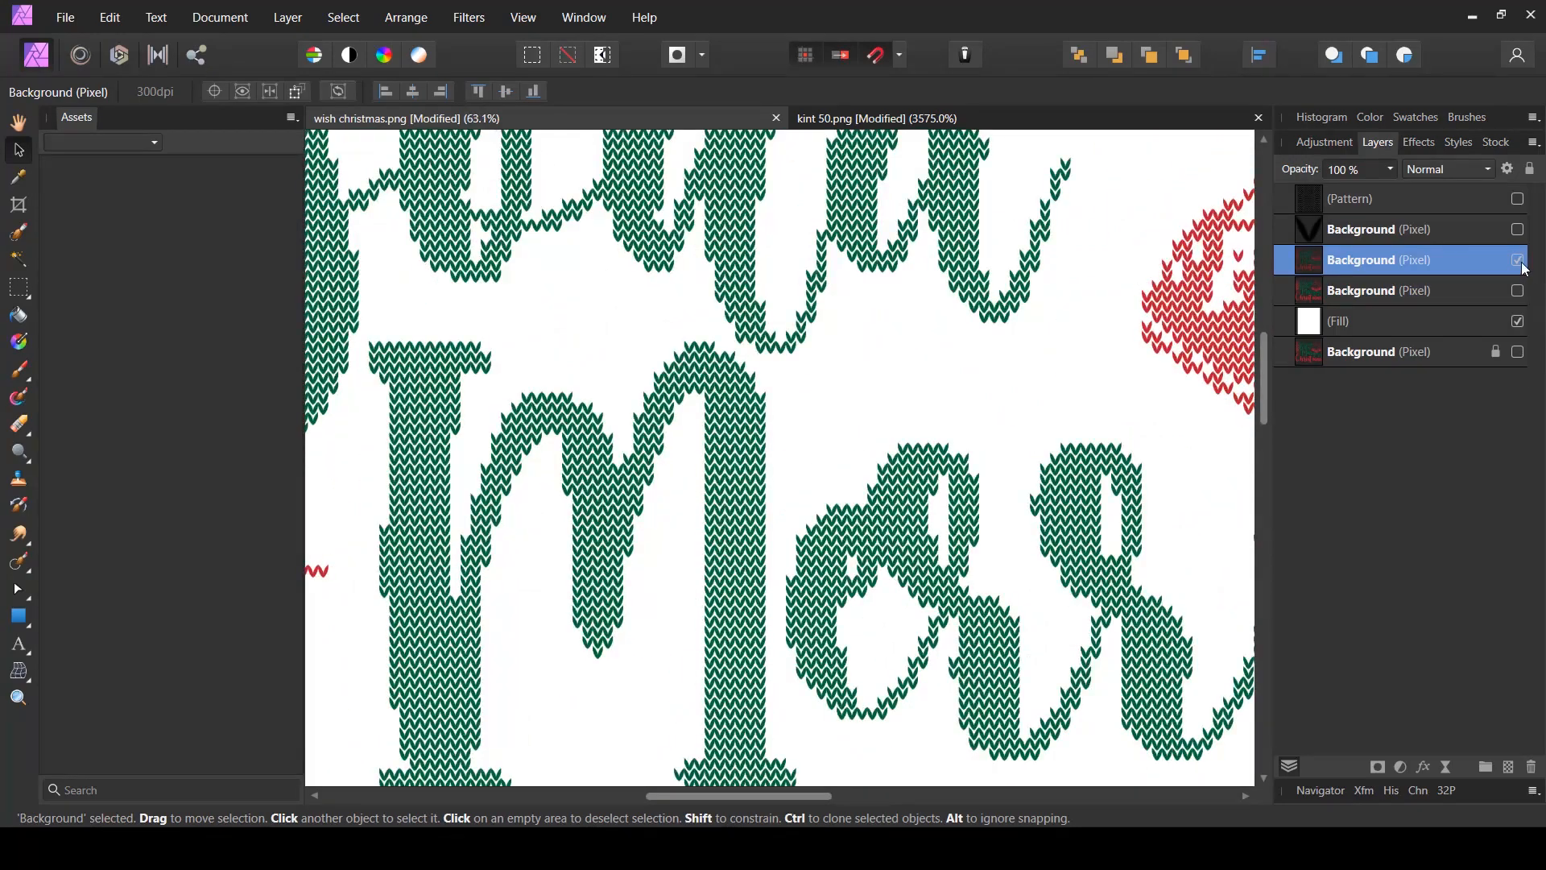
left_click(1519, 262)
left_click(1519, 262)
scroll(652, 477, "up", 3)
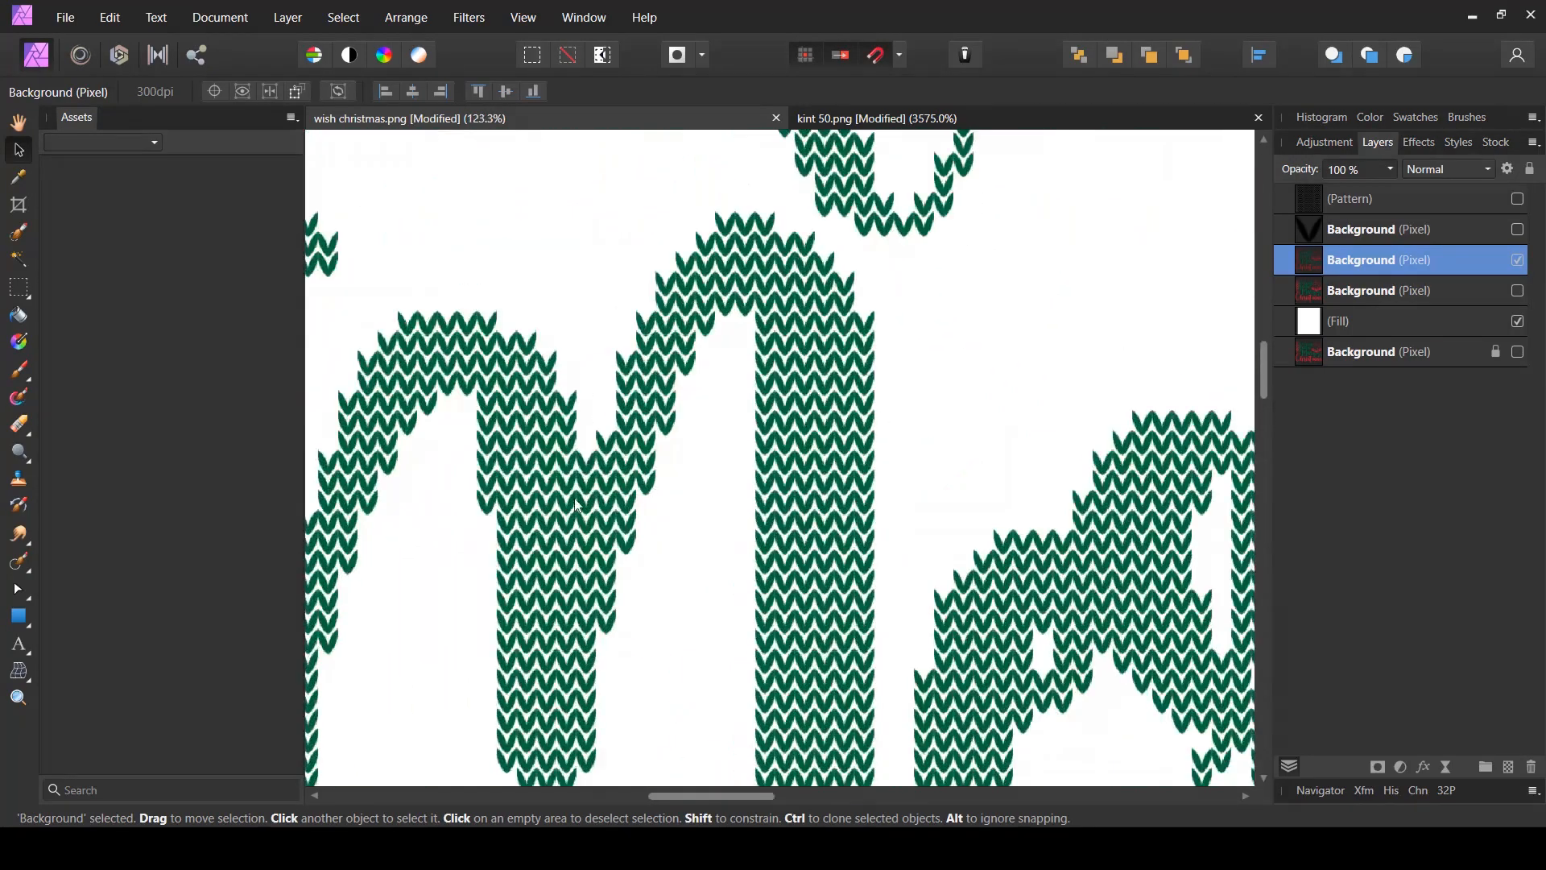
scroll(578, 506, "up", 2)
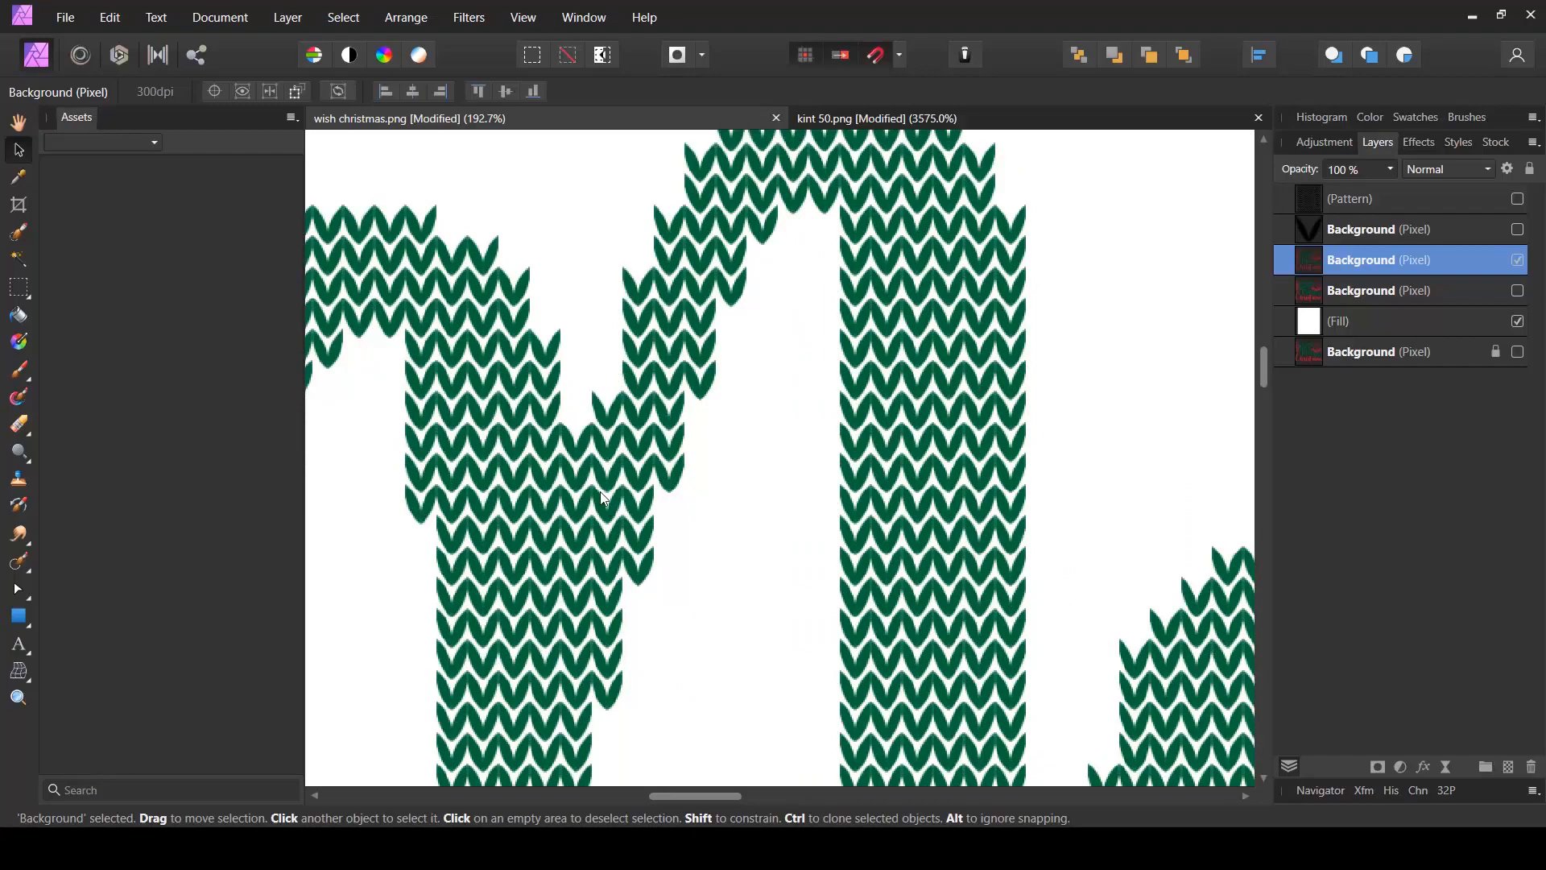
scroll(604, 497, "down", 9)
left_click(1177, 489)
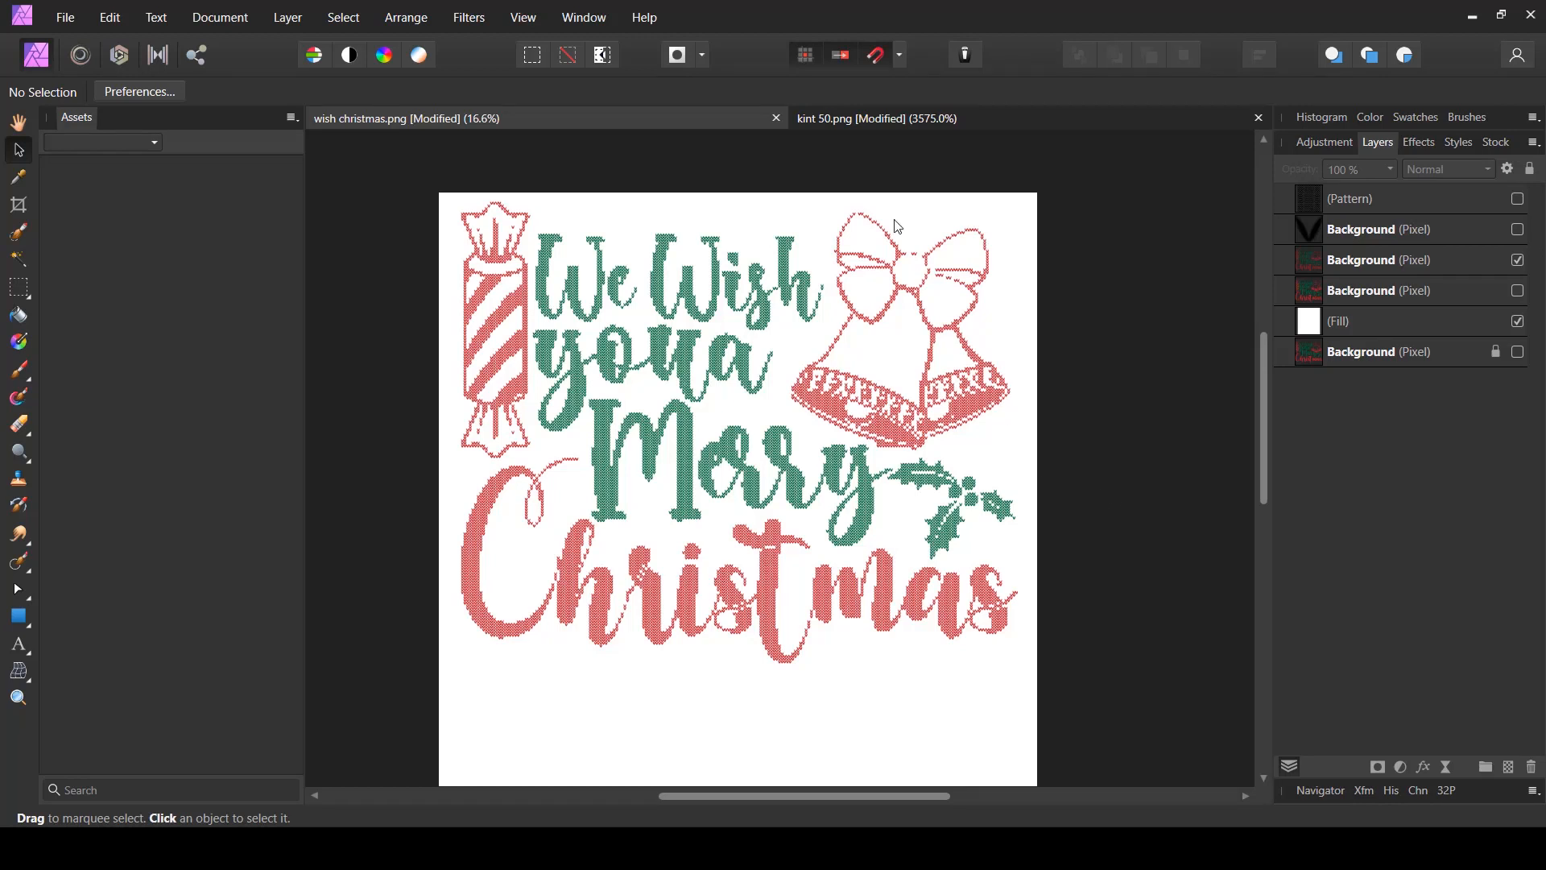
left_click(856, 121)
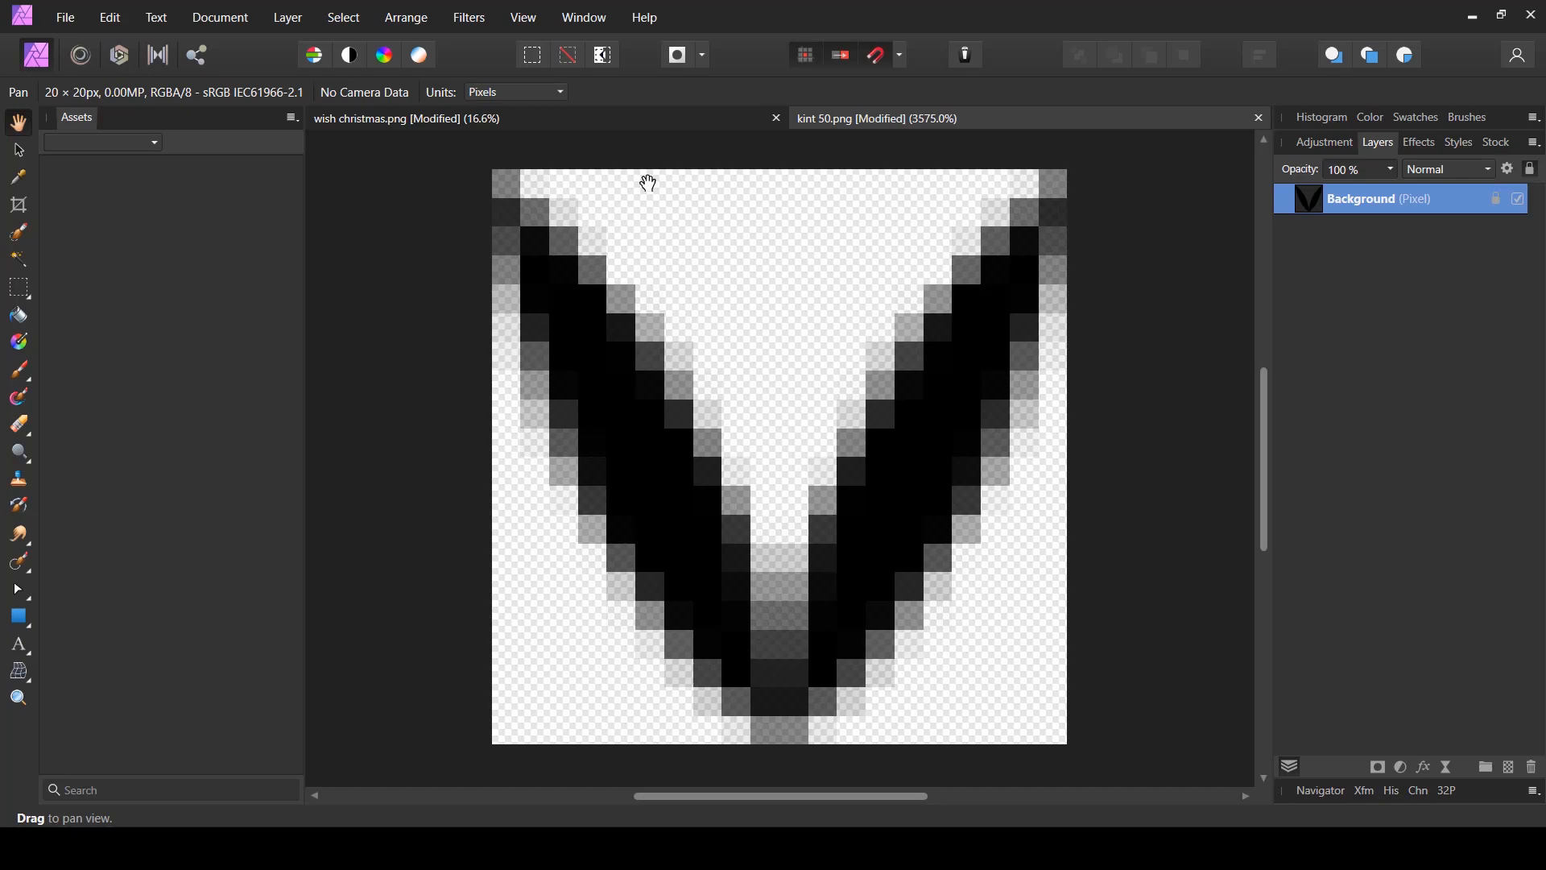
left_click(642, 120)
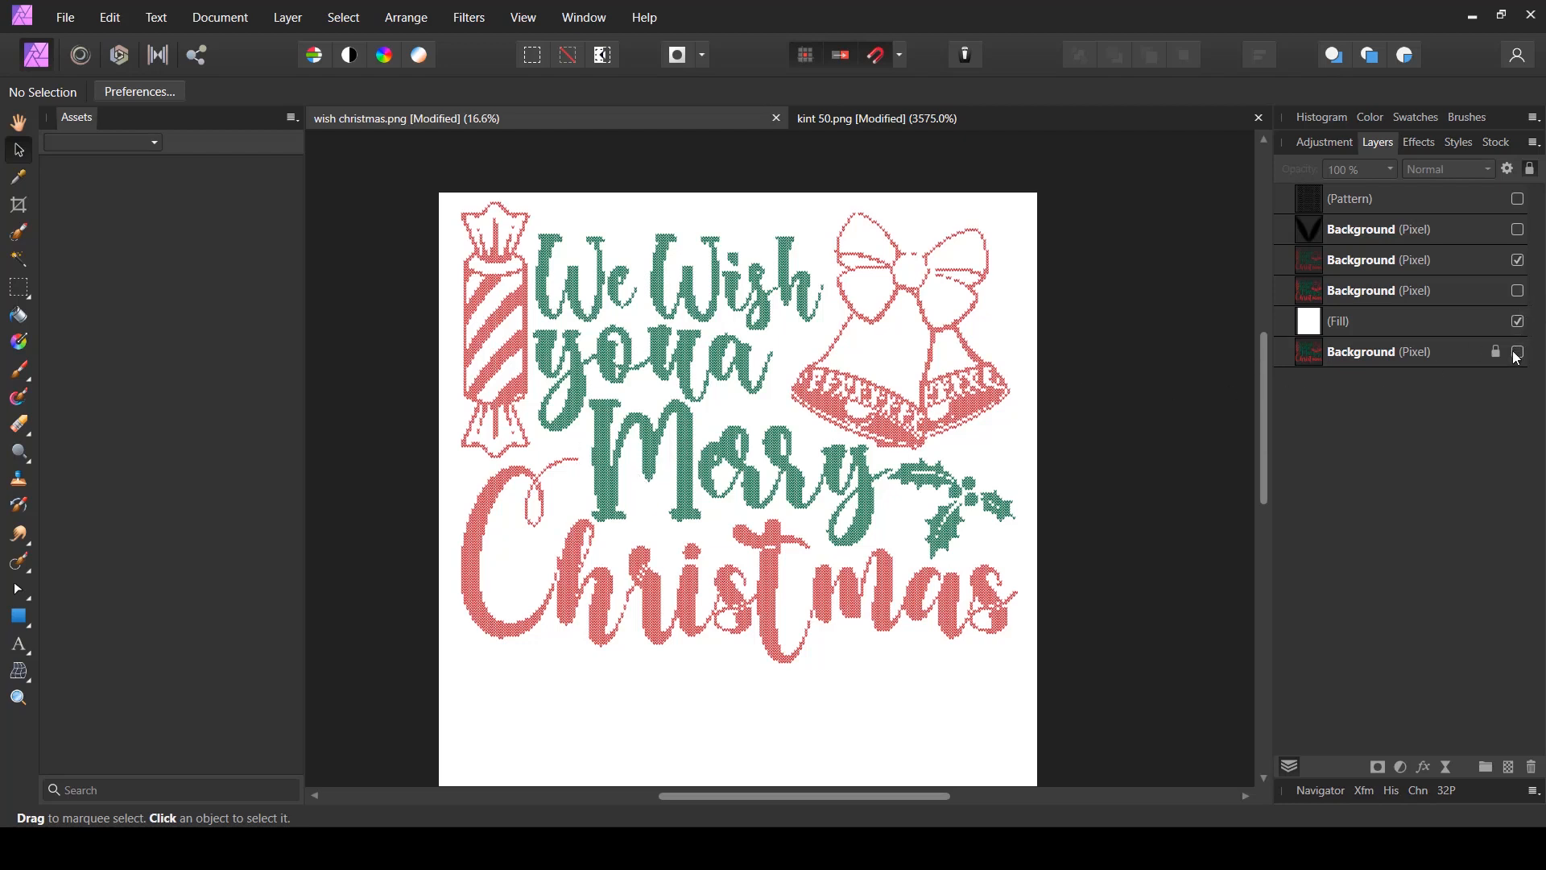
- Hide the white fill layer and compare the original artwork with the merged knitted layer on a transparent background
left_click(1519, 260)
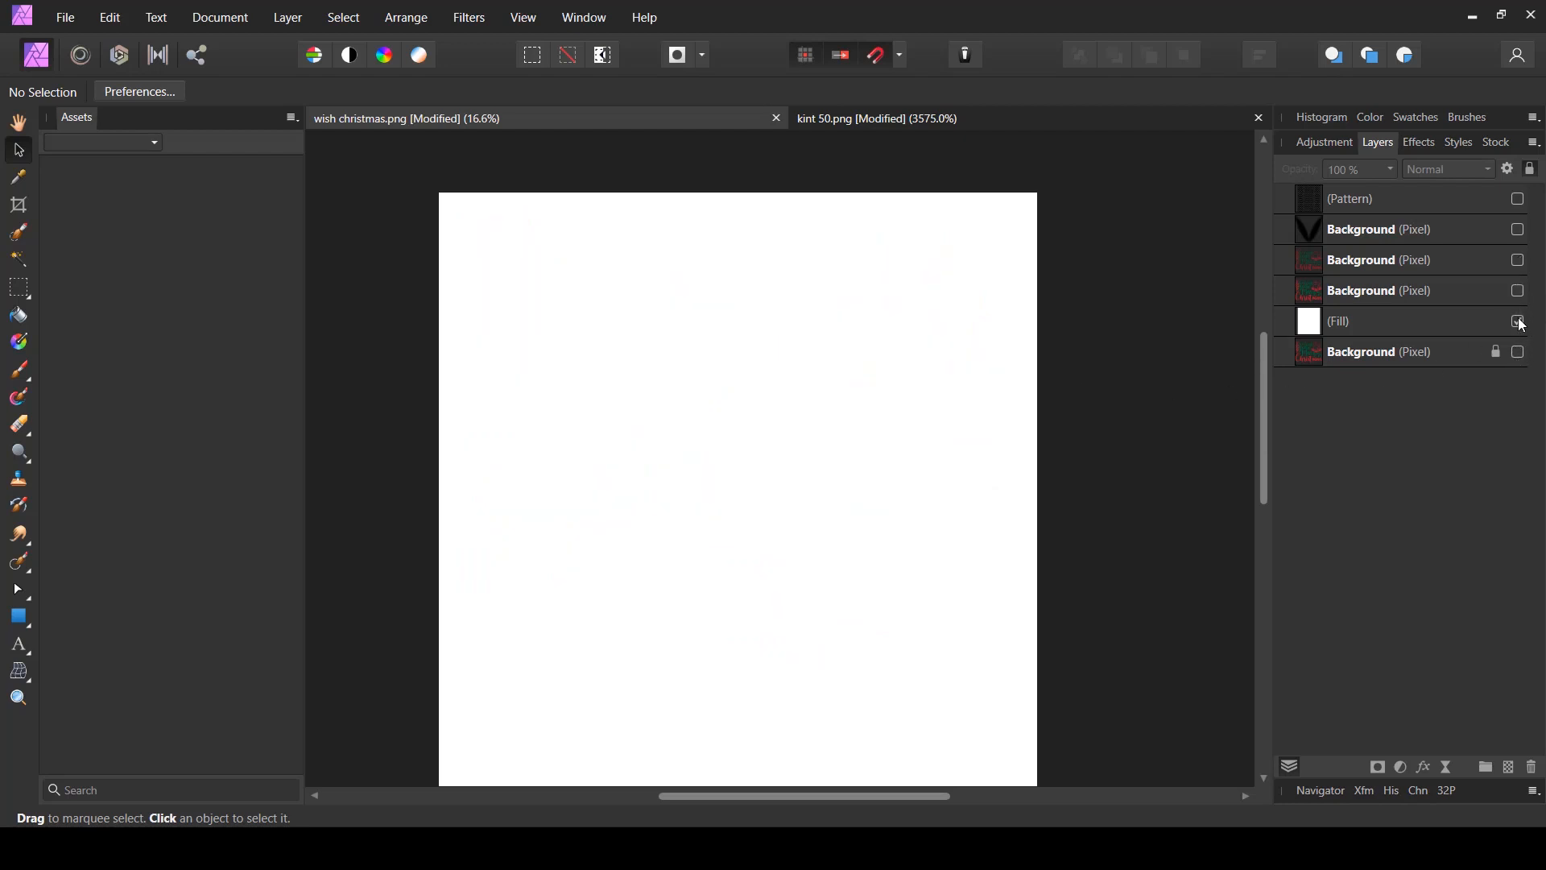
left_click(1519, 321)
left_click(1518, 352)
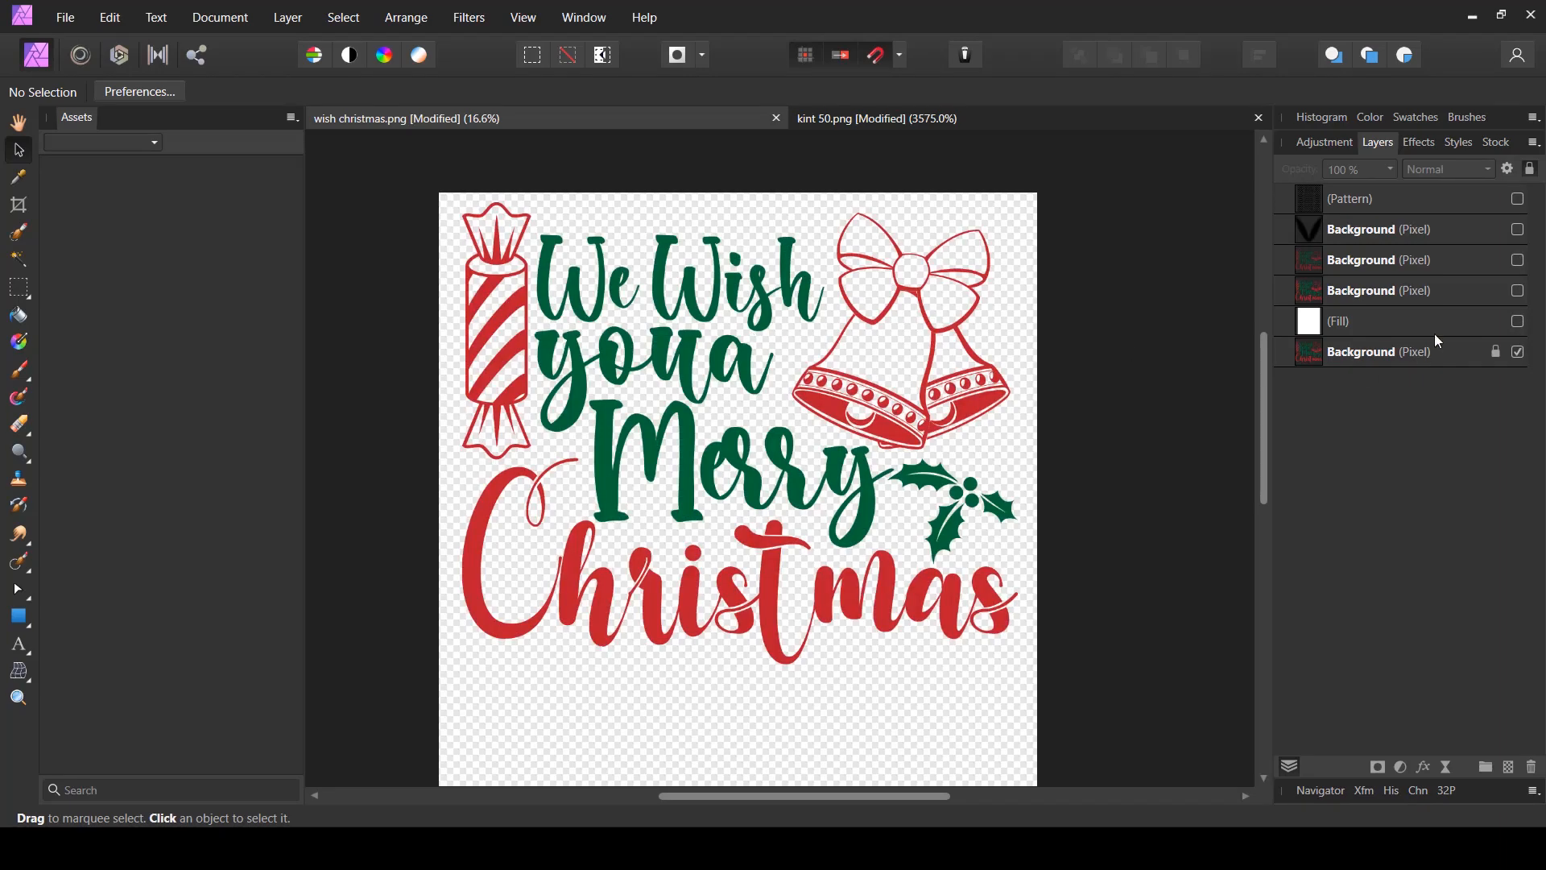
left_click(1518, 261)
left_click(1520, 353)
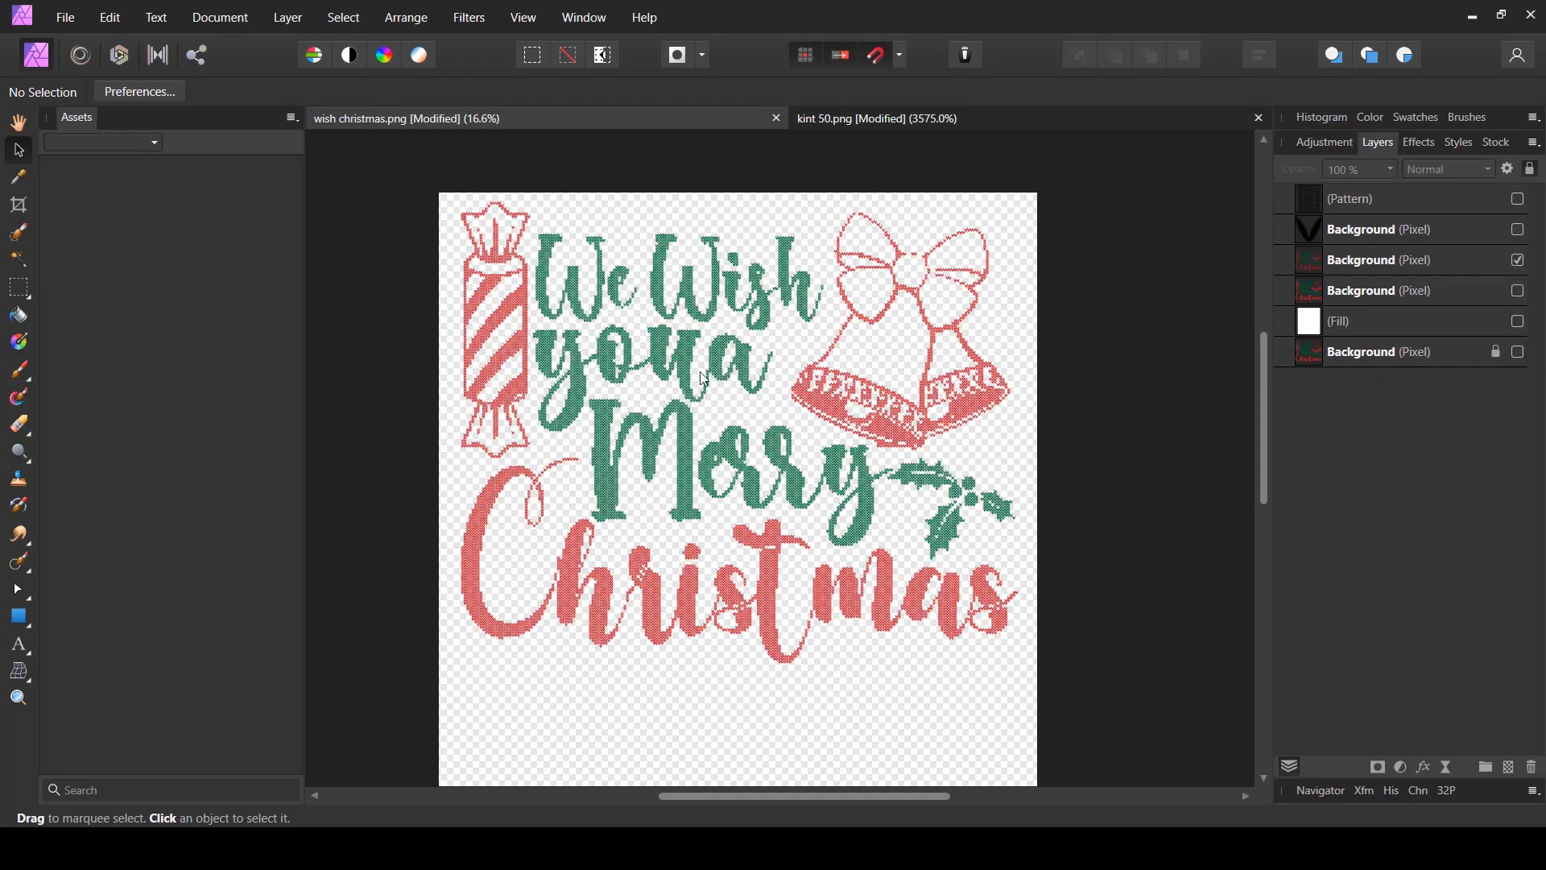
- Examine the knitted lettering on transparency up close and compare it again with the original artwork
scroll(633, 450, "up", 5)
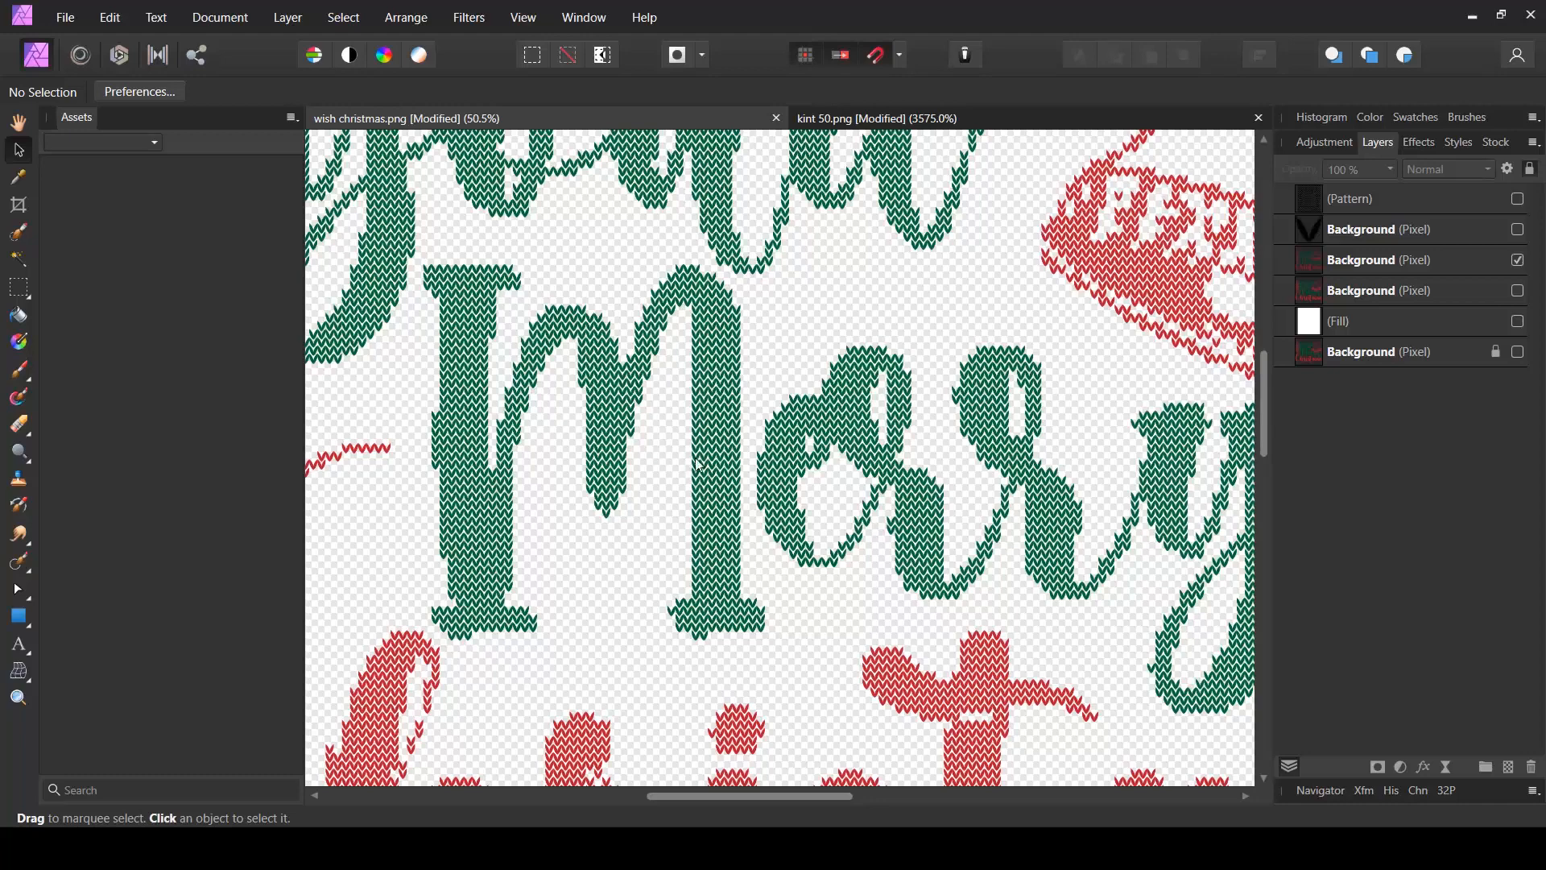
scroll(700, 465, "down", 3)
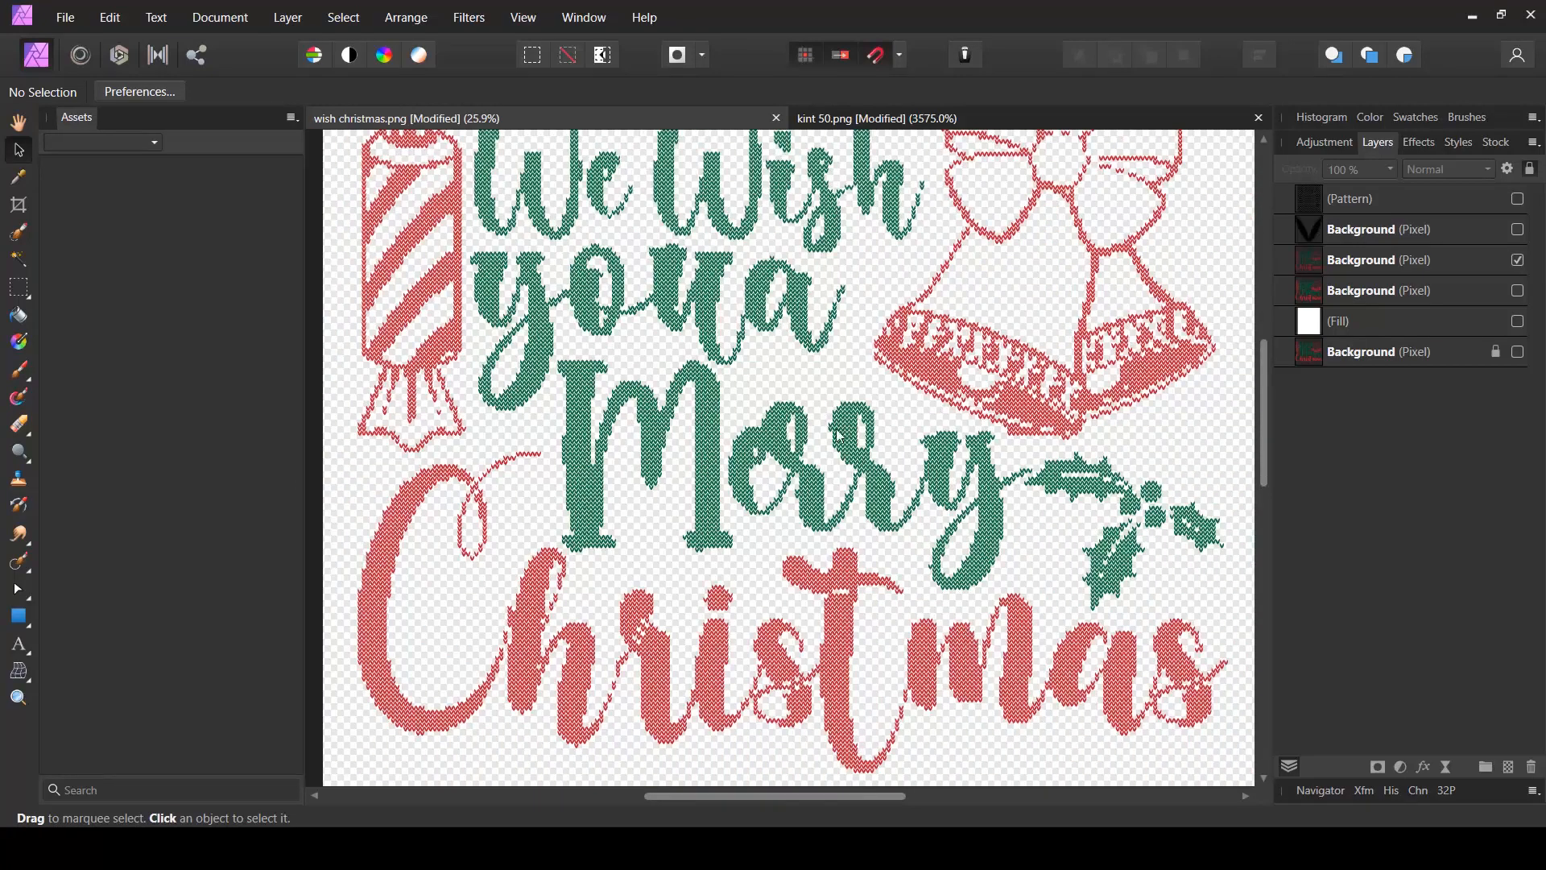
scroll(704, 438, "down", 2)
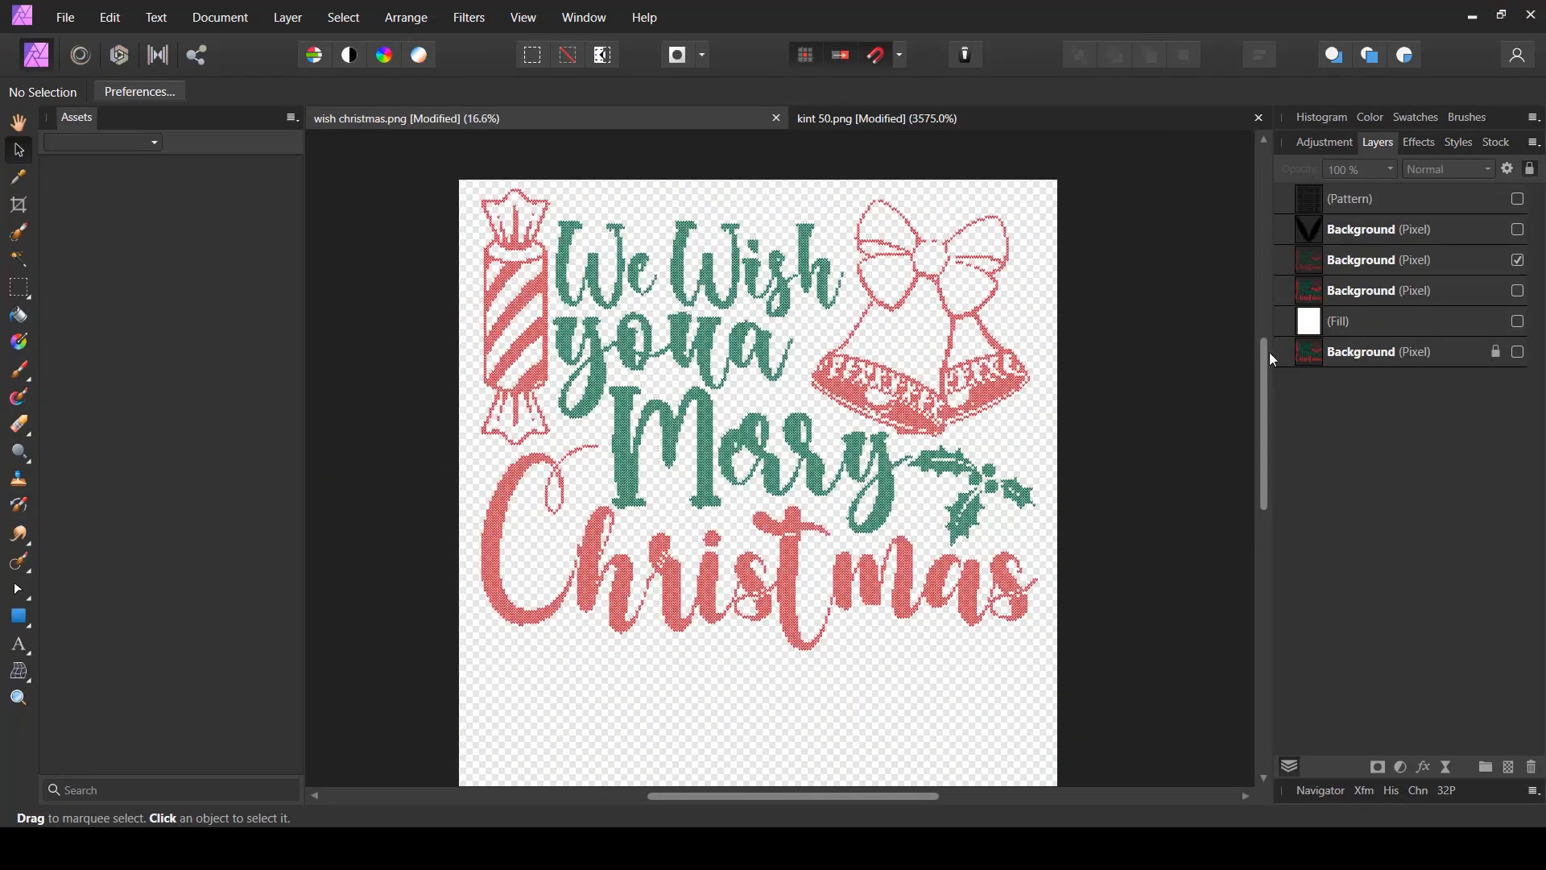
left_click(1519, 354)
left_click(1520, 264)
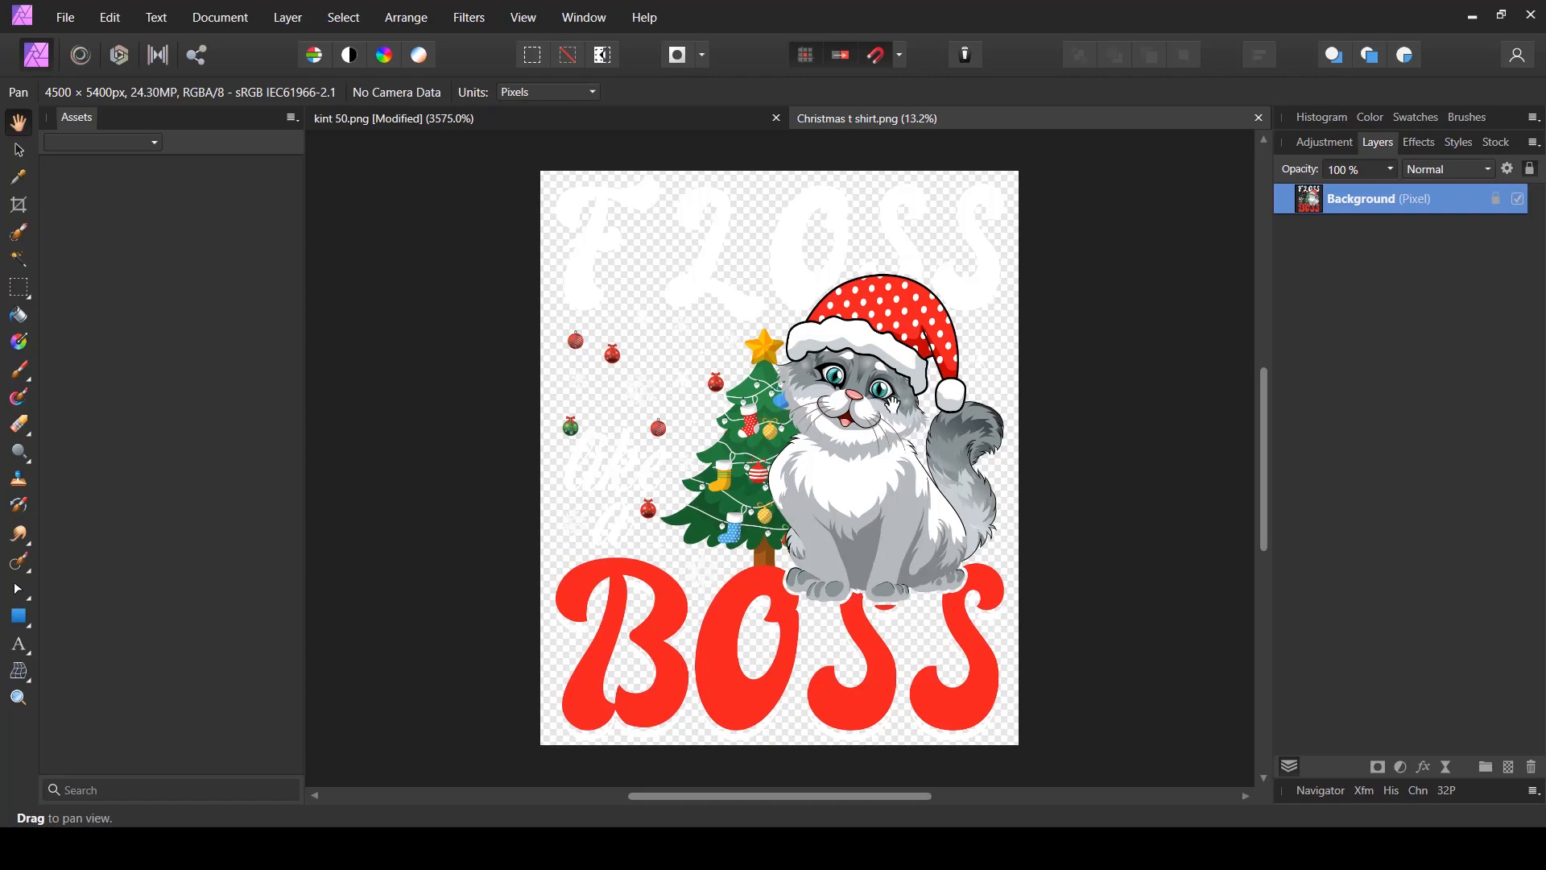
- Duplicate the cat T-shirt artwork layer and hide the locked original beneath it
scroll(893, 441, "up", 5)
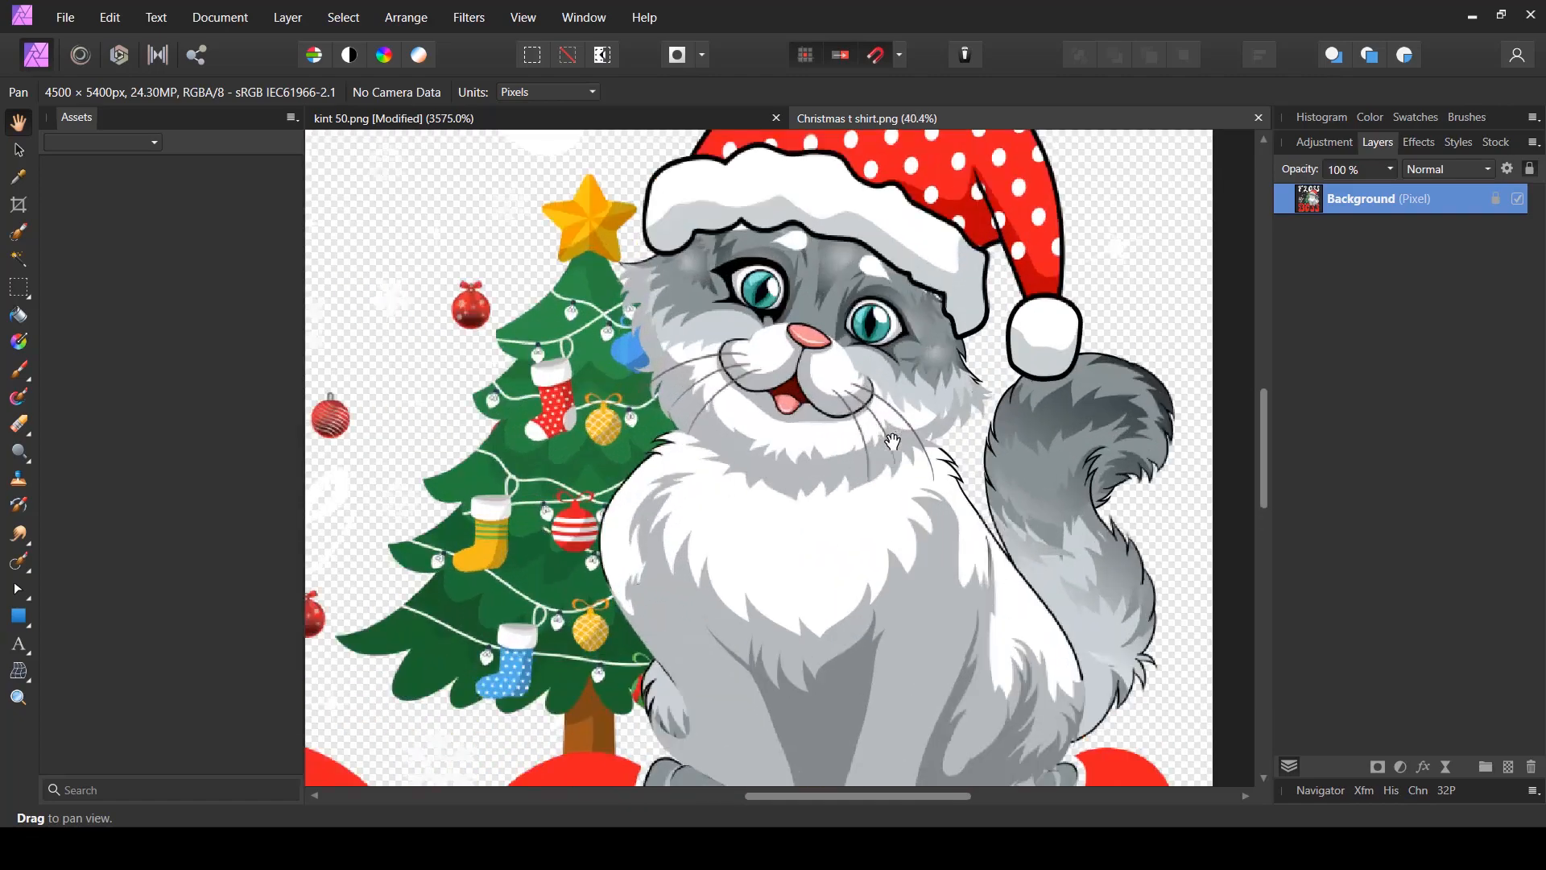
scroll(1104, 457, "up", 2)
scroll(1071, 419, "down", 3)
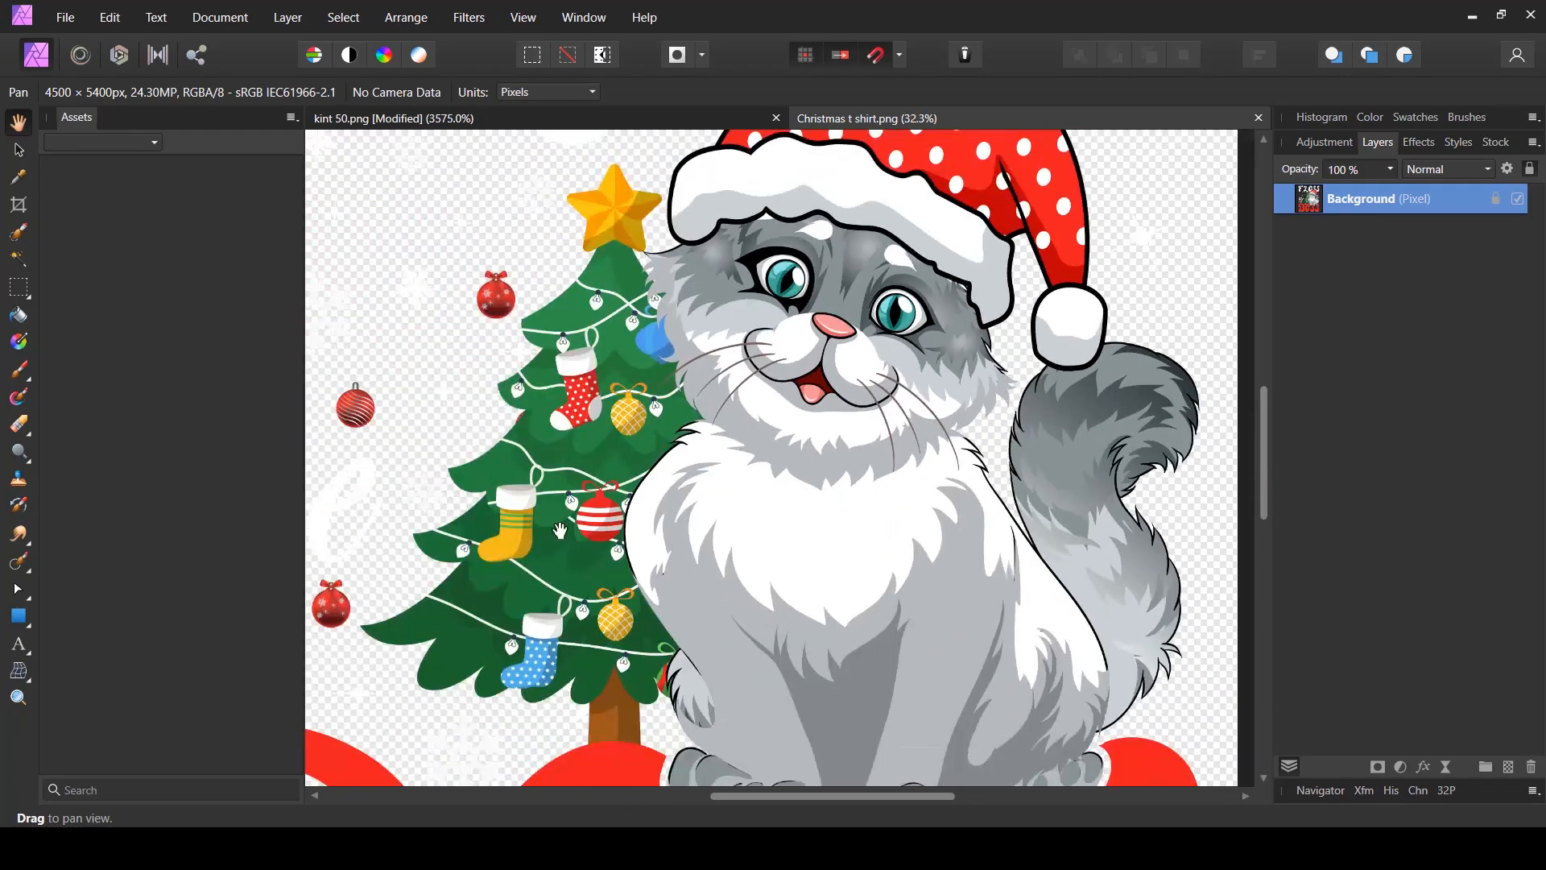
scroll(403, 459, "up", 3)
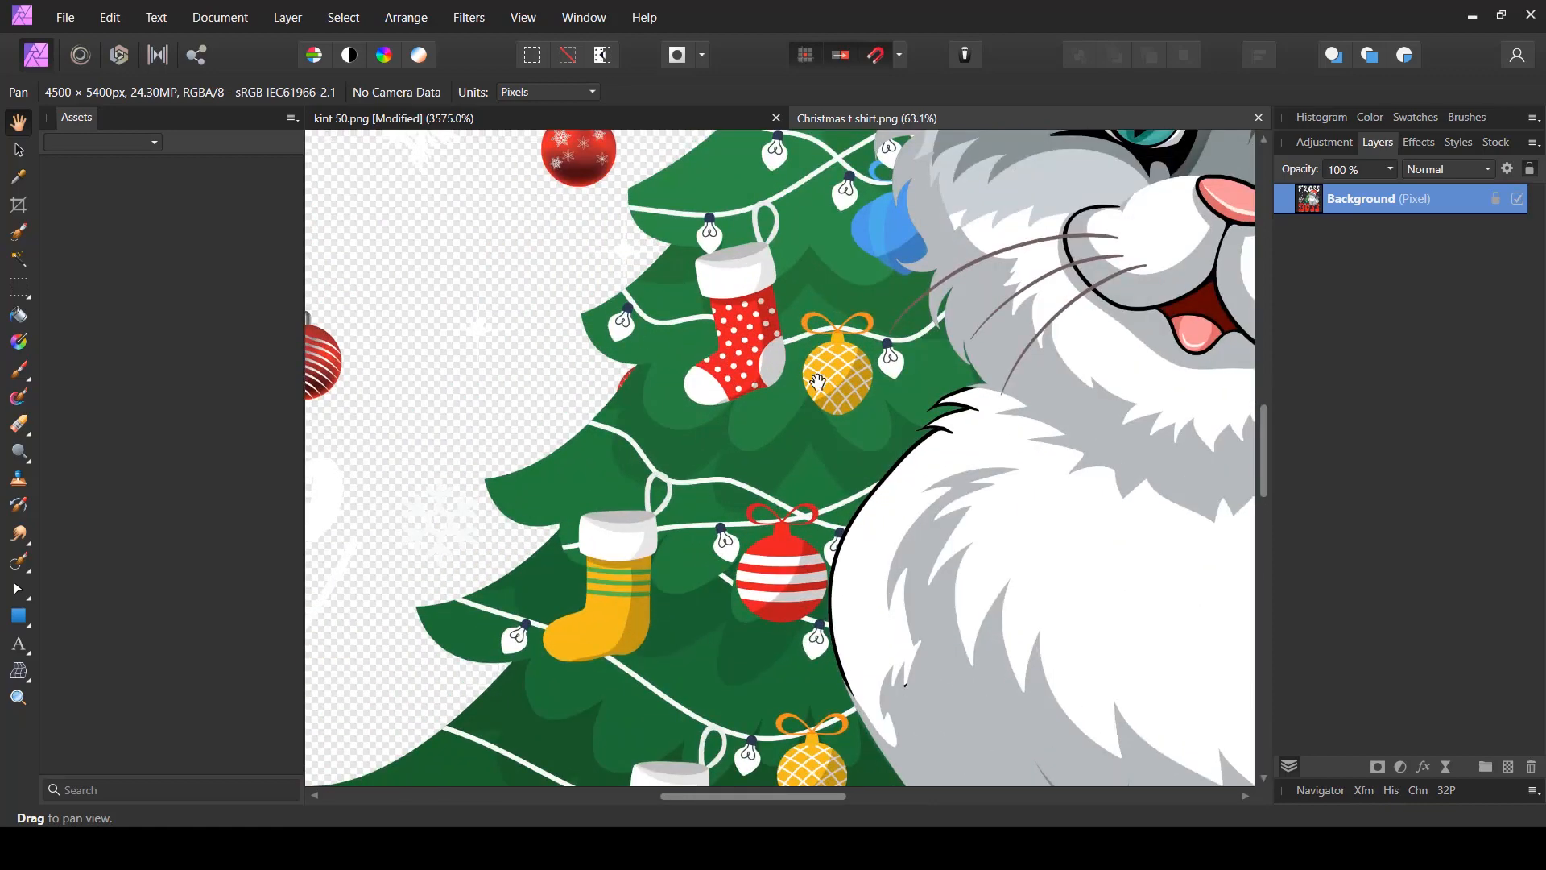
scroll(817, 381, "down", 6)
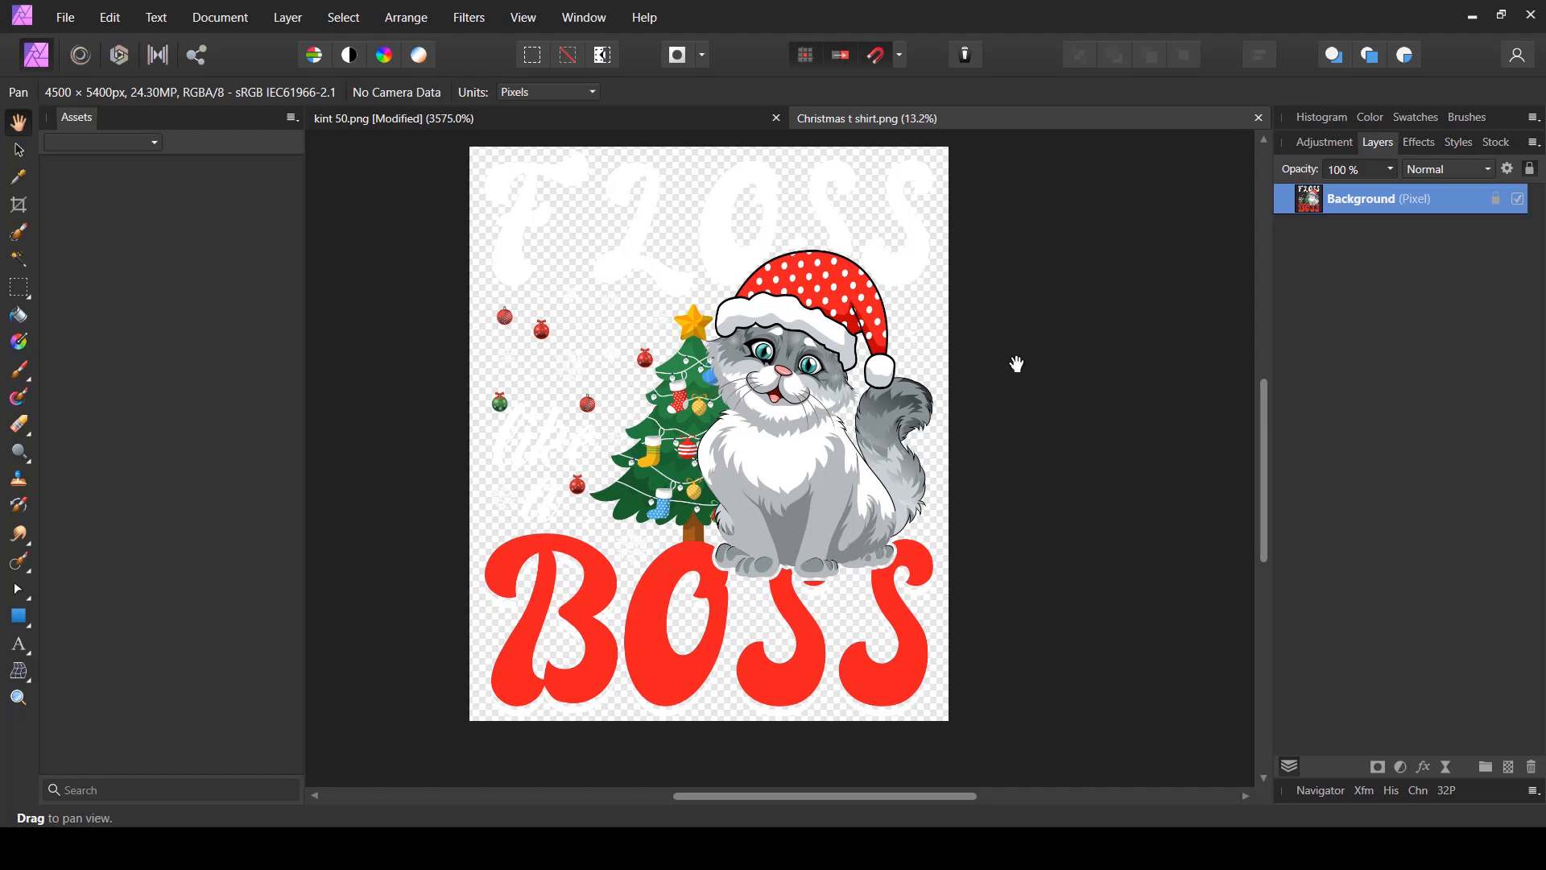
key("ctrl+j")
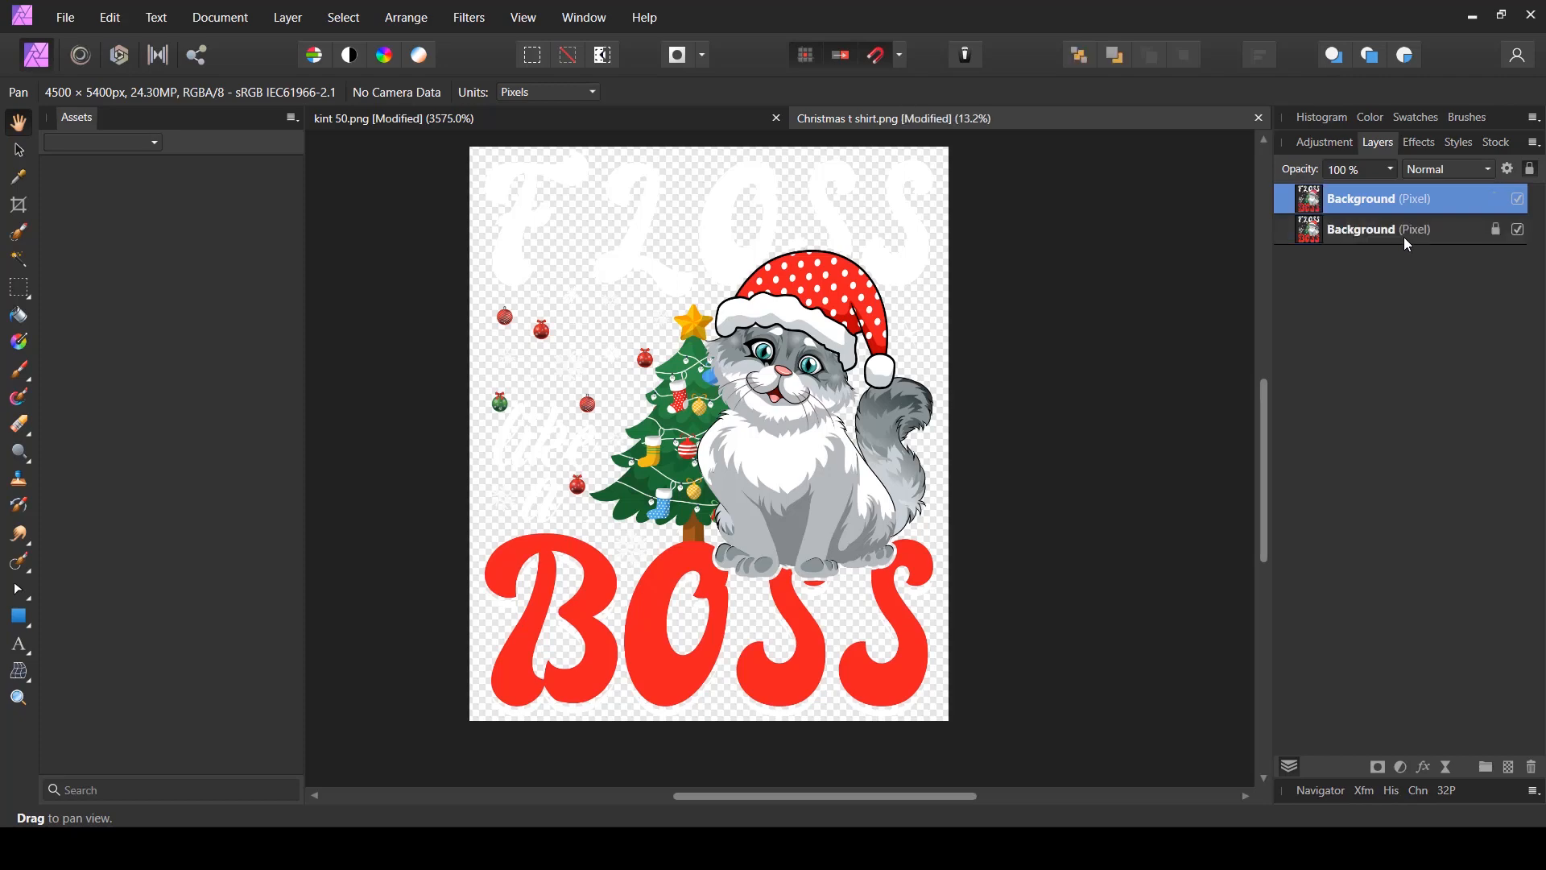
left_click(1518, 231)
- Examine the snowflakes, ornaments, light bulbs and stockings on and around the Christmas tree for fine detail
scroll(523, 346, "up", 5)
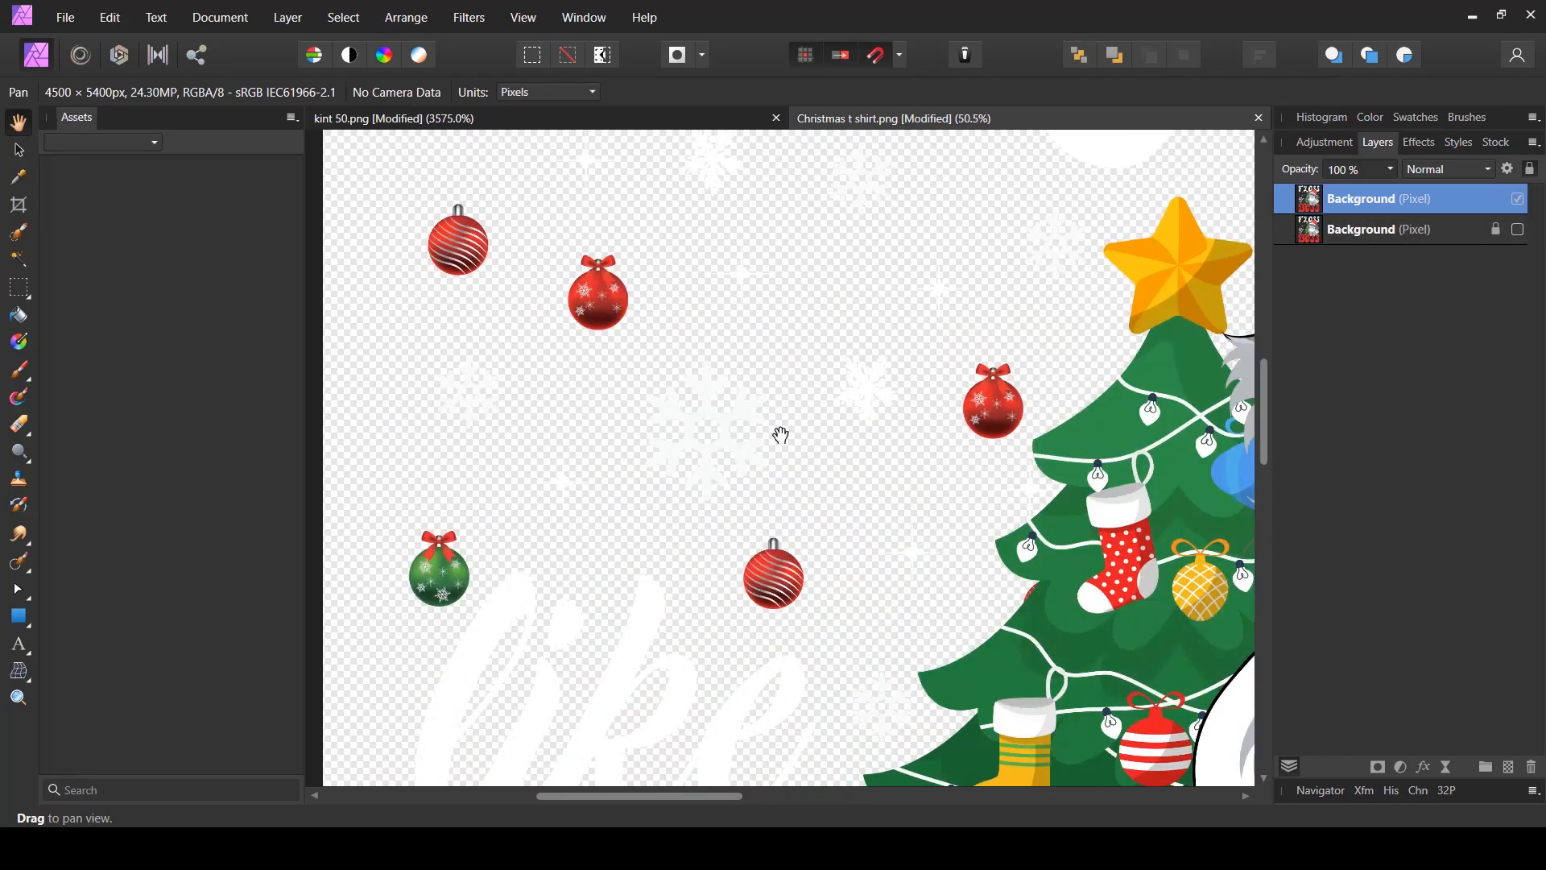
scroll(1155, 434, "up", 2)
scroll(1149, 411, "up", 2)
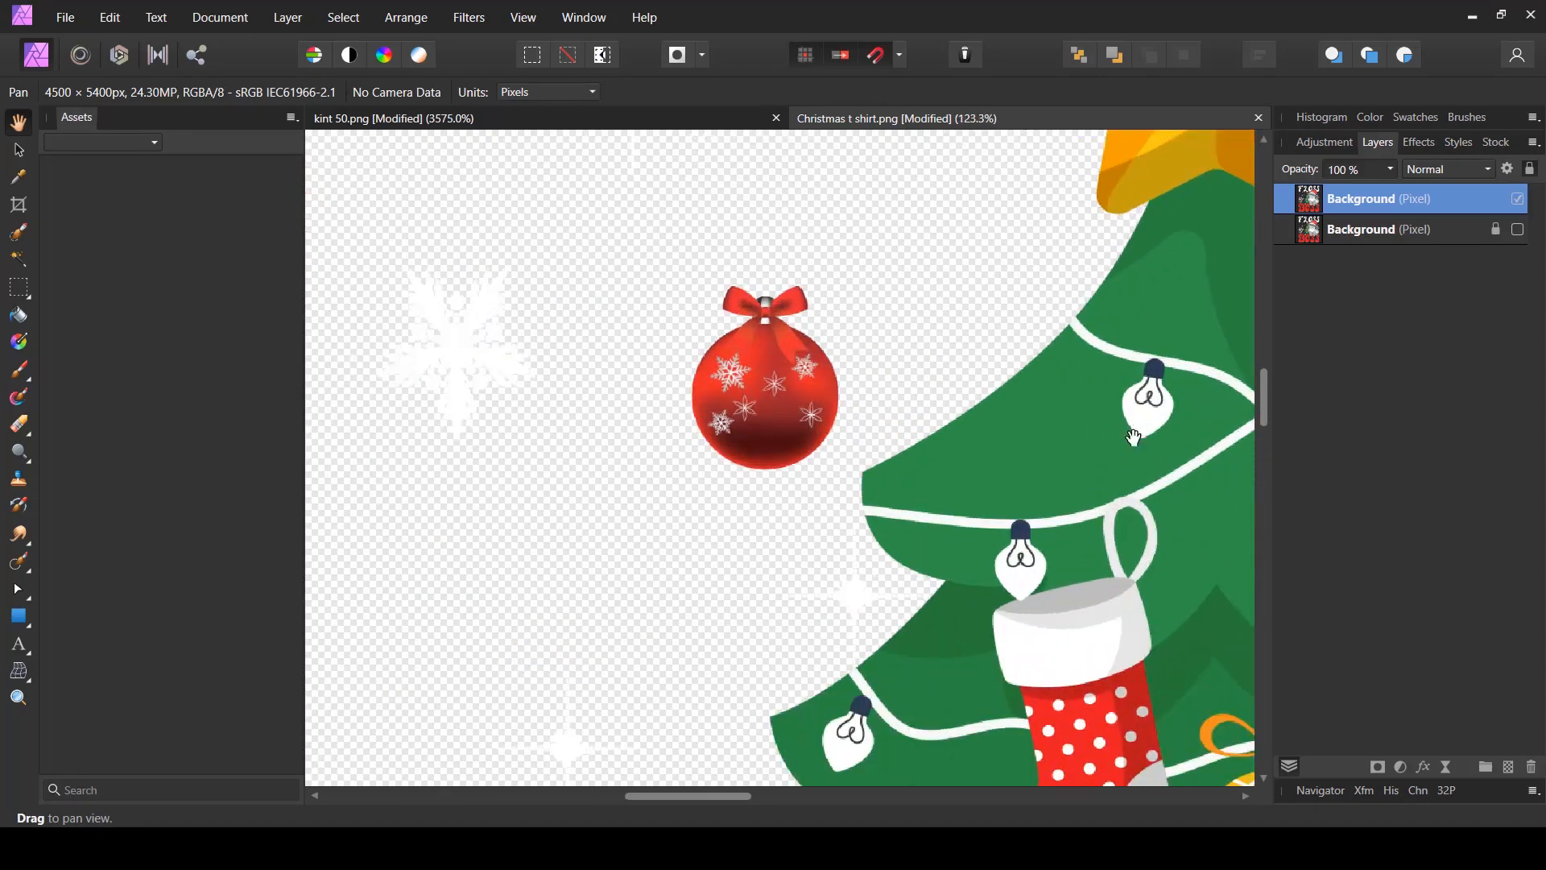
left_click_drag(1051, 545, 863, 501)
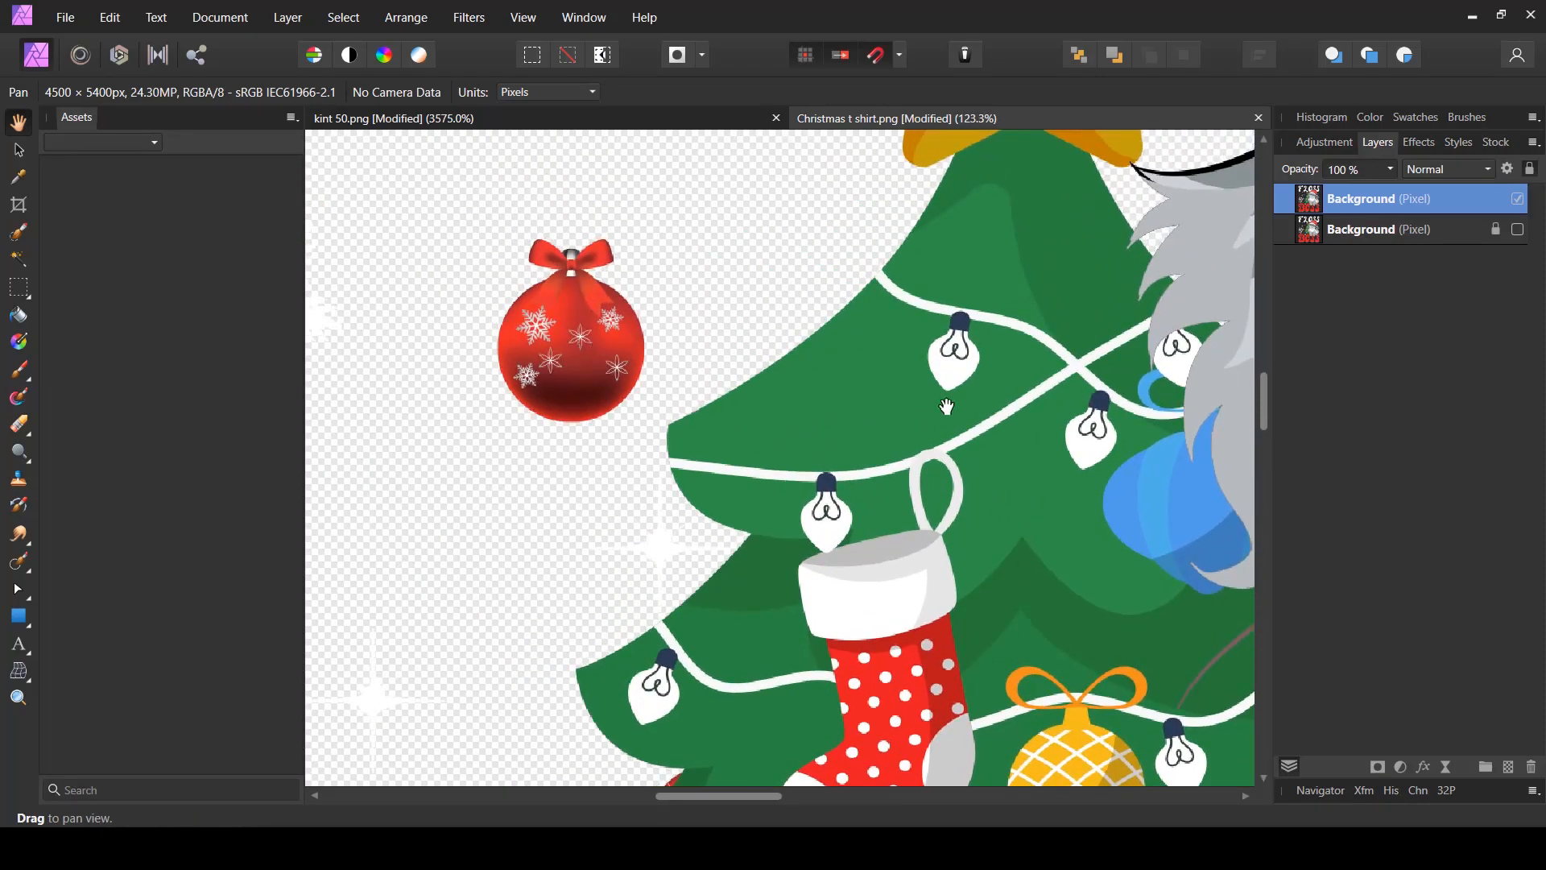
left_click_drag(993, 535, 806, 300)
left_click_drag(870, 589, 869, 452)
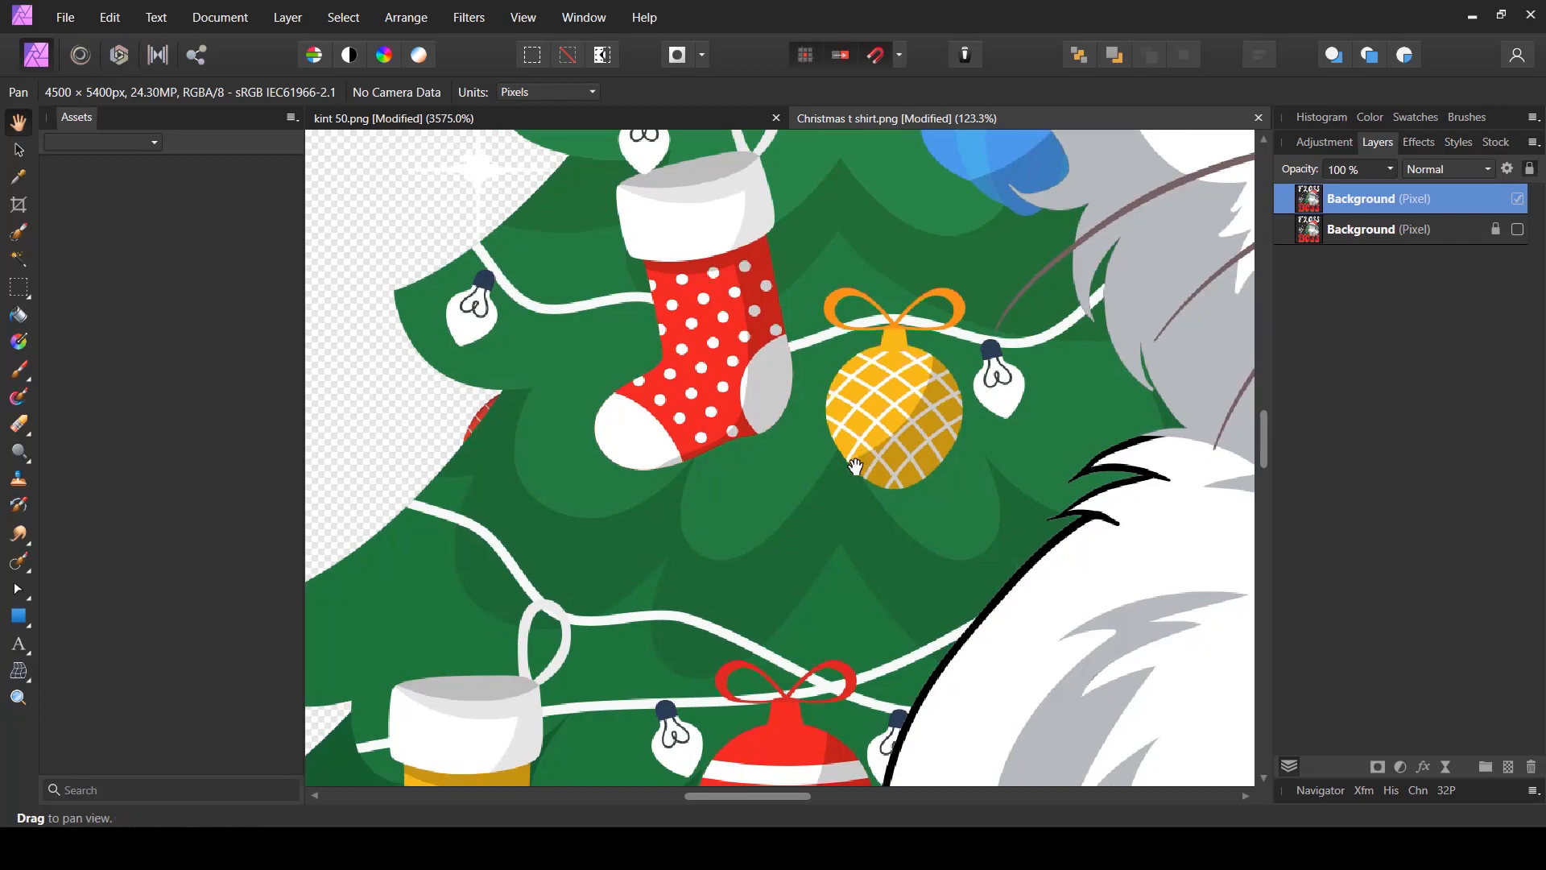
scroll(861, 459, "down", 5)
scroll(727, 427, "down", 1)
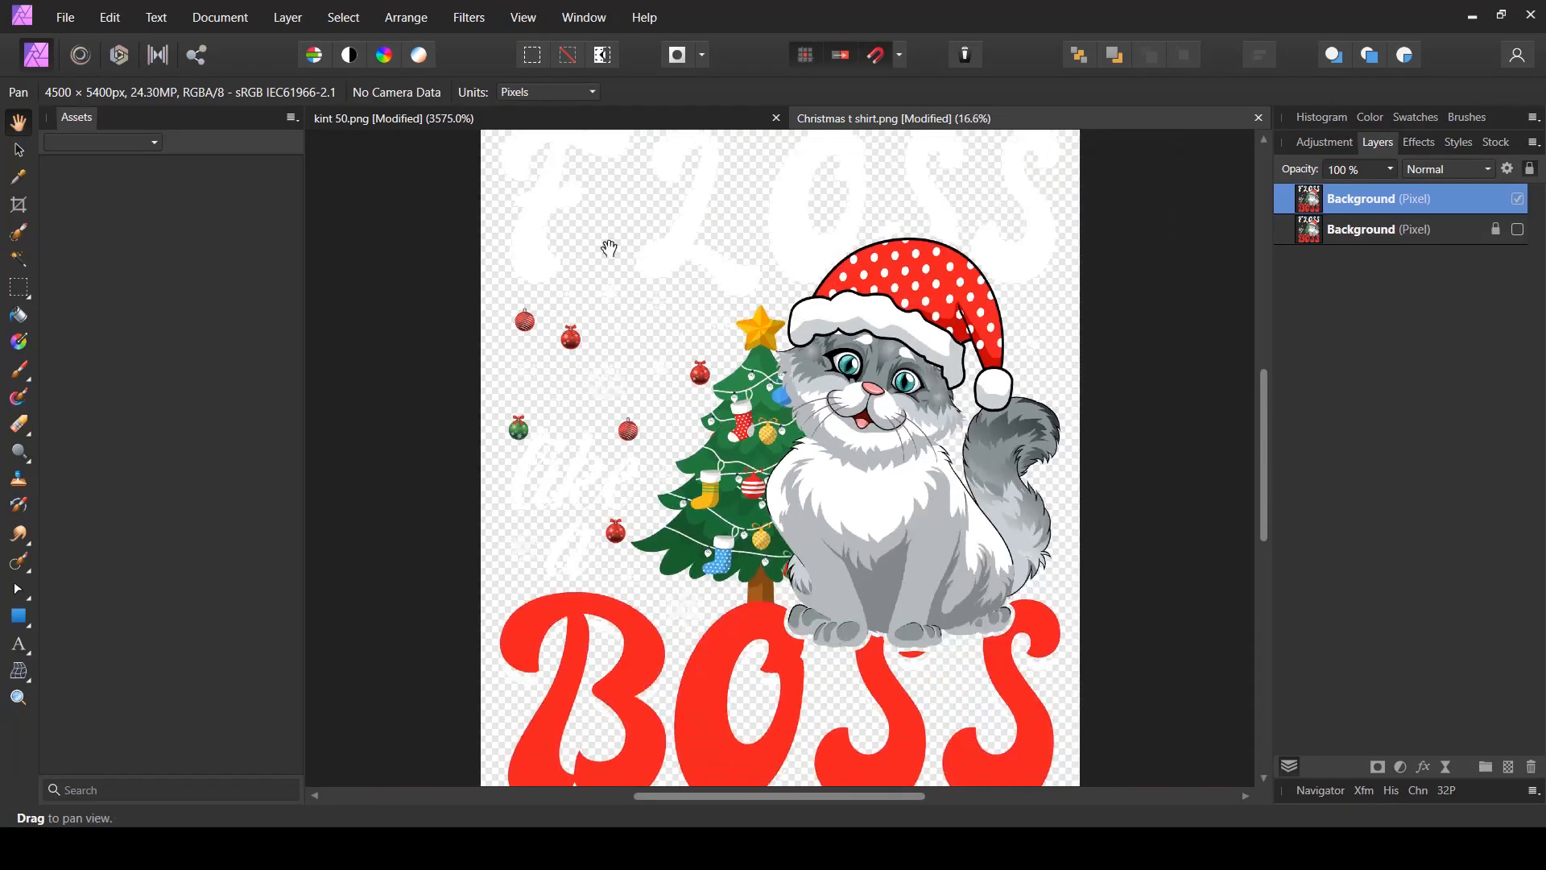
- Apply the Pixelate distortion filter to the duplicated cat artwork layer
left_click(414, 11)
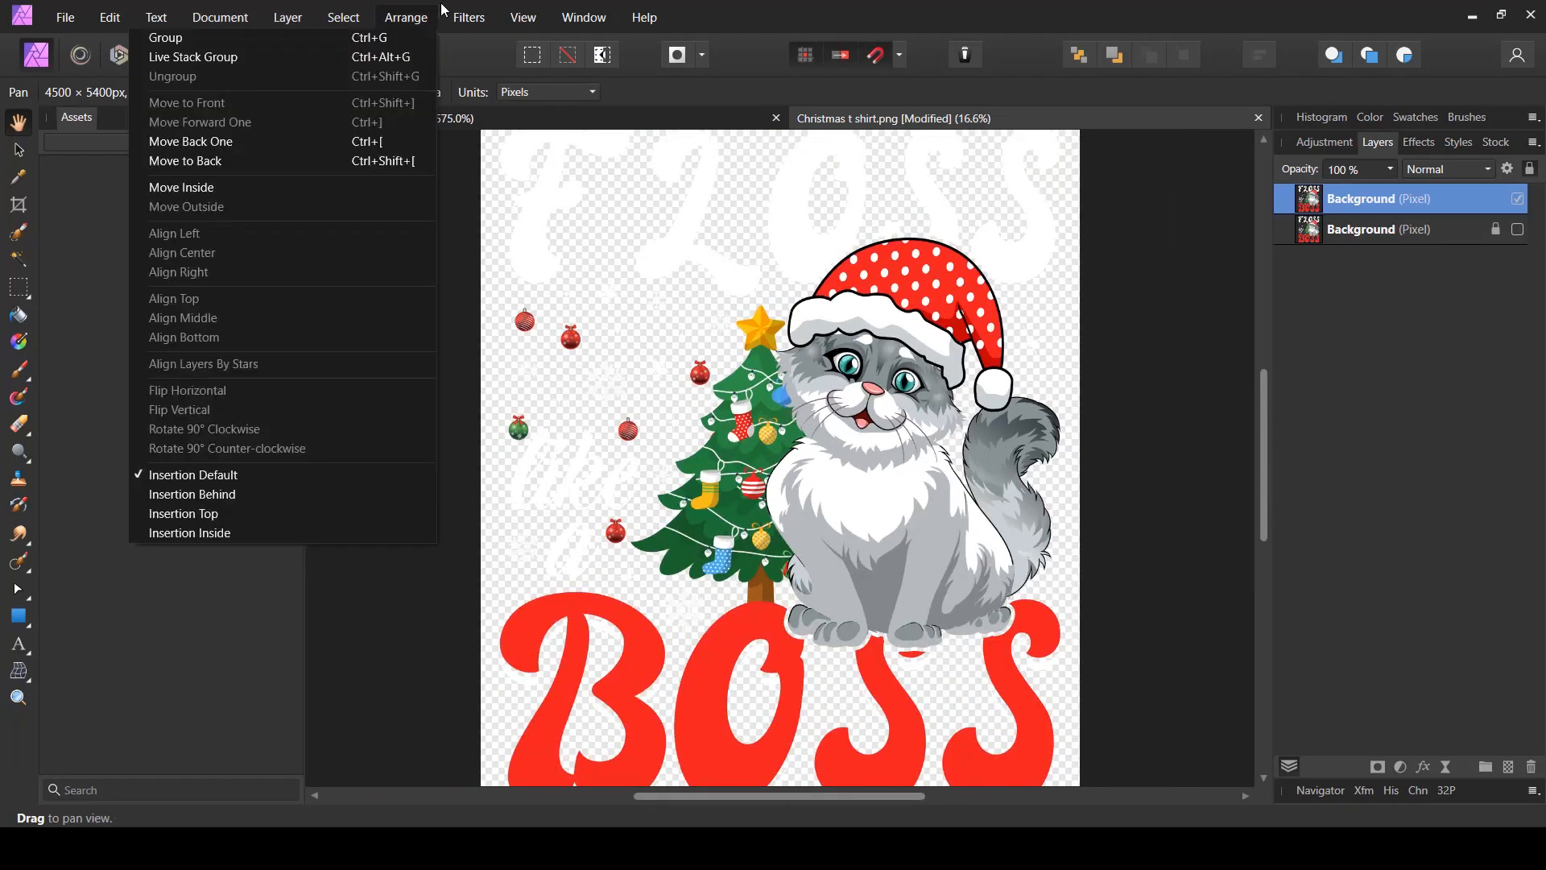
left_click(454, 16)
left_click(463, 18)
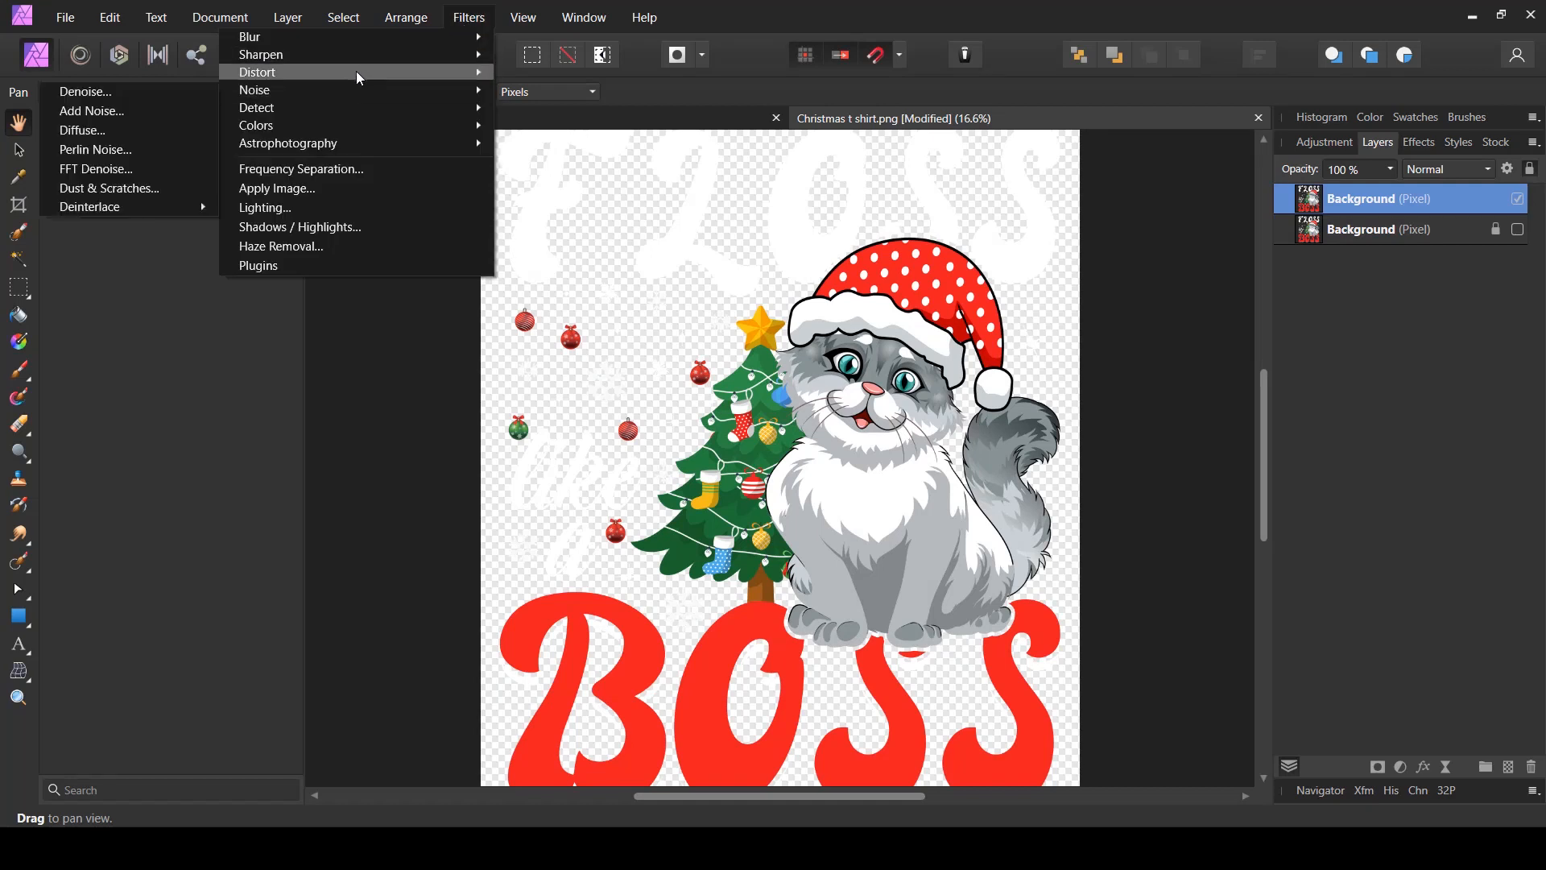
mouse_move(380, 71)
left_click(570, 270)
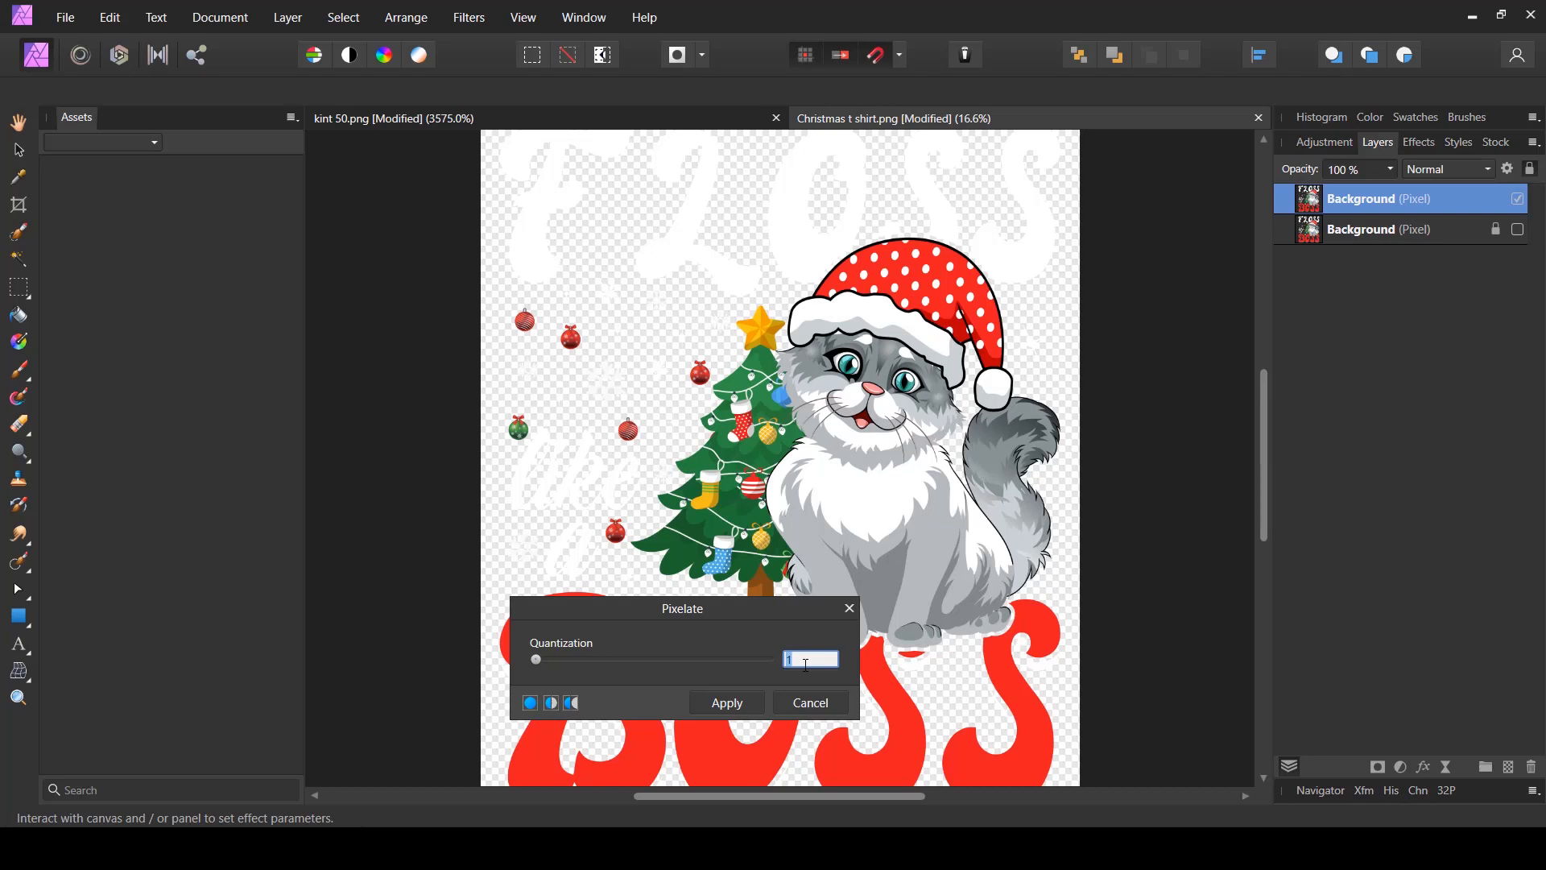
left_click(759, 703)
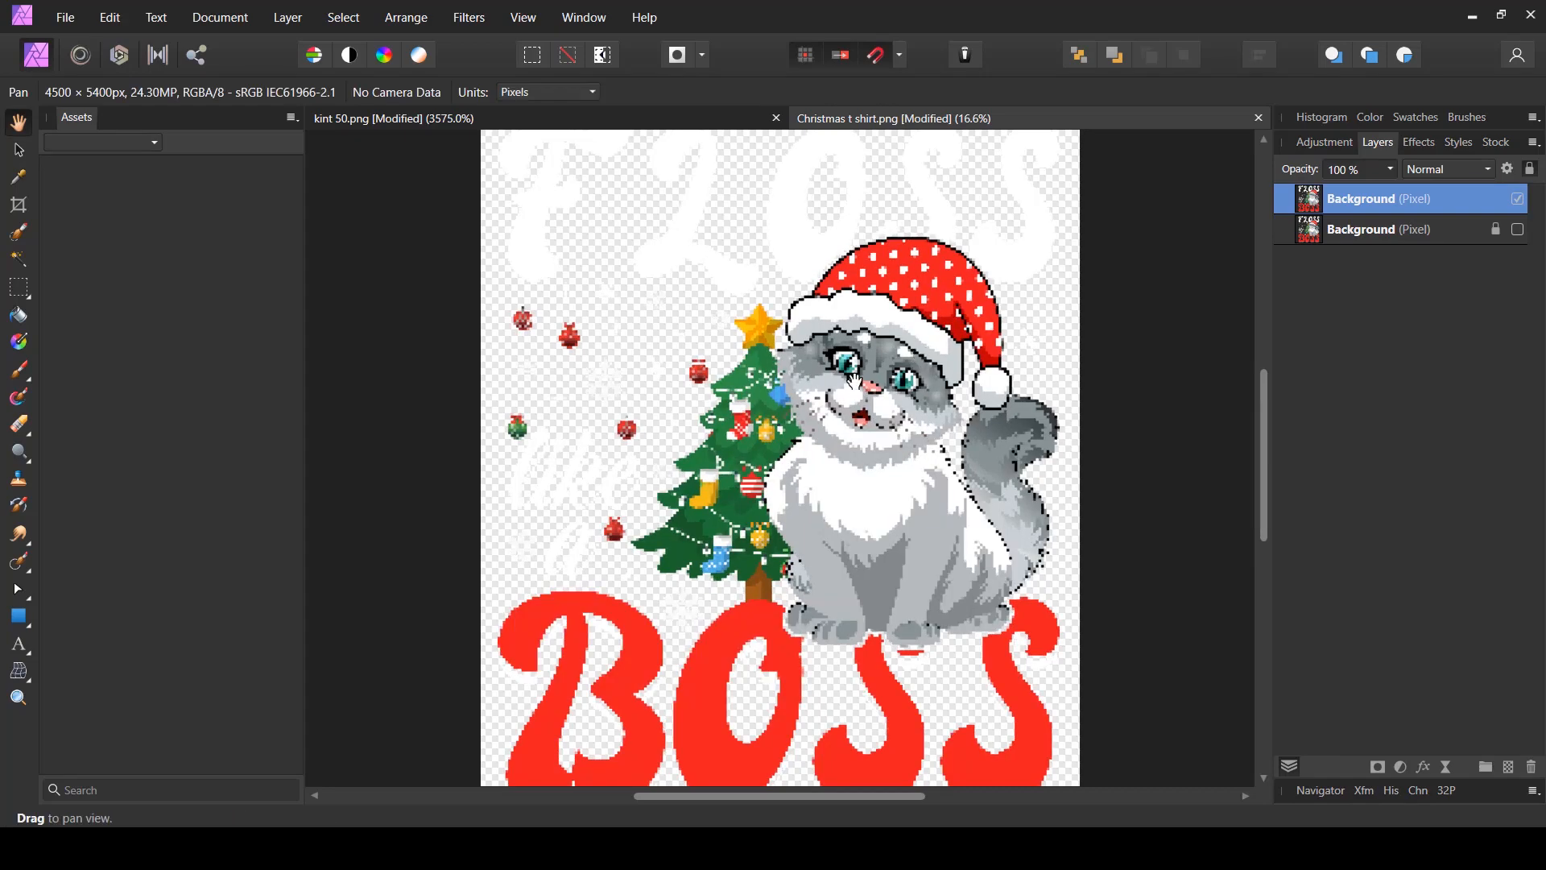
- Examine the pixelated outline of the Santa hat and the star for semi-transparent edge blocks
scroll(809, 308, "up", 2)
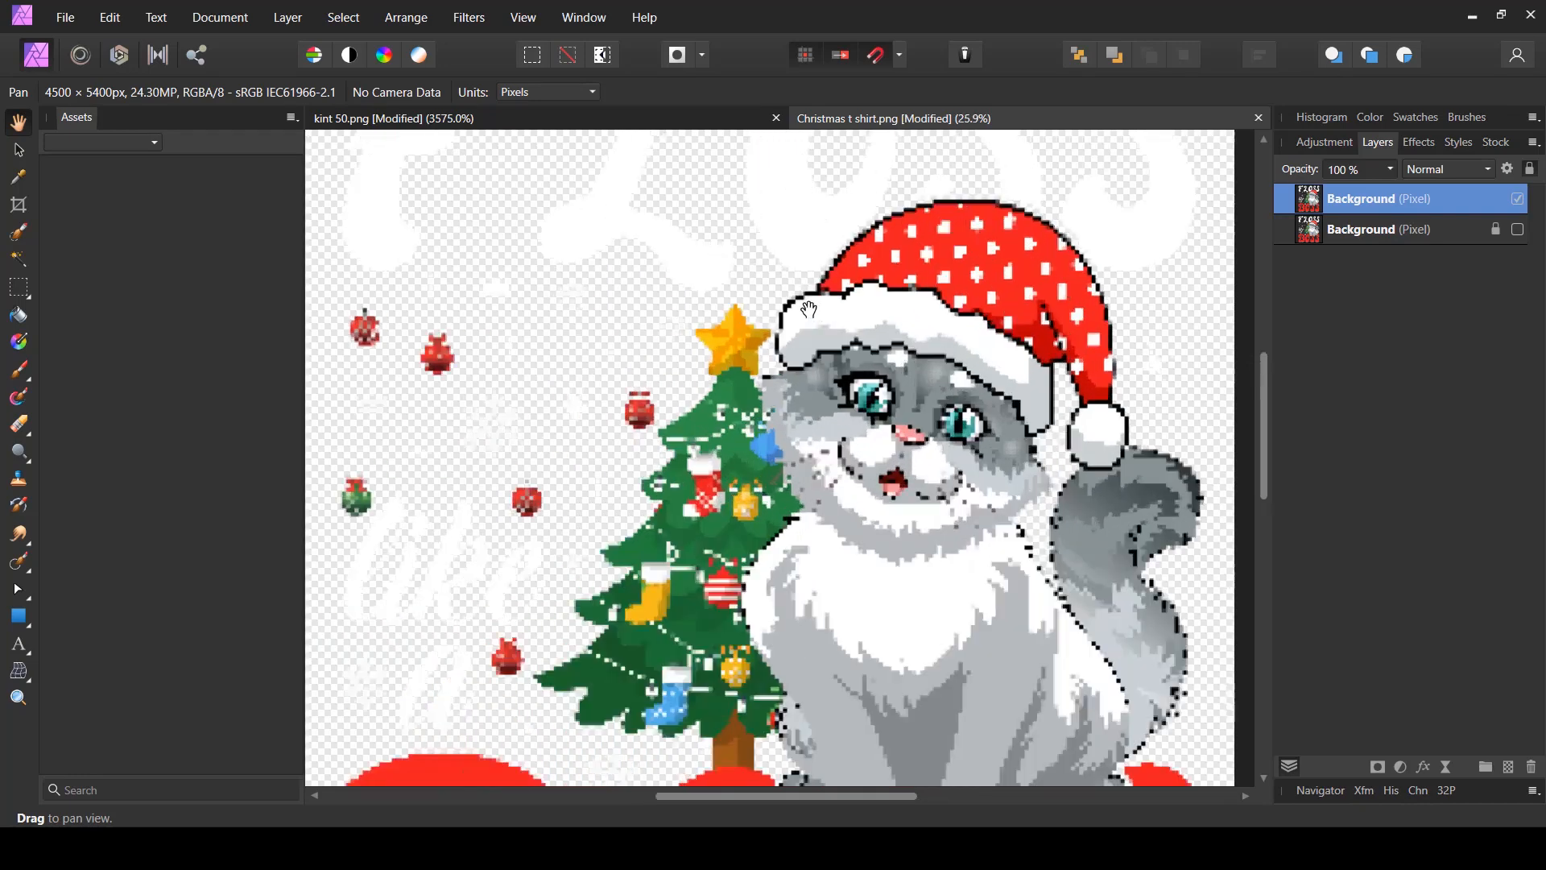
scroll(810, 308, "up", 3)
scroll(804, 304, "up", 3)
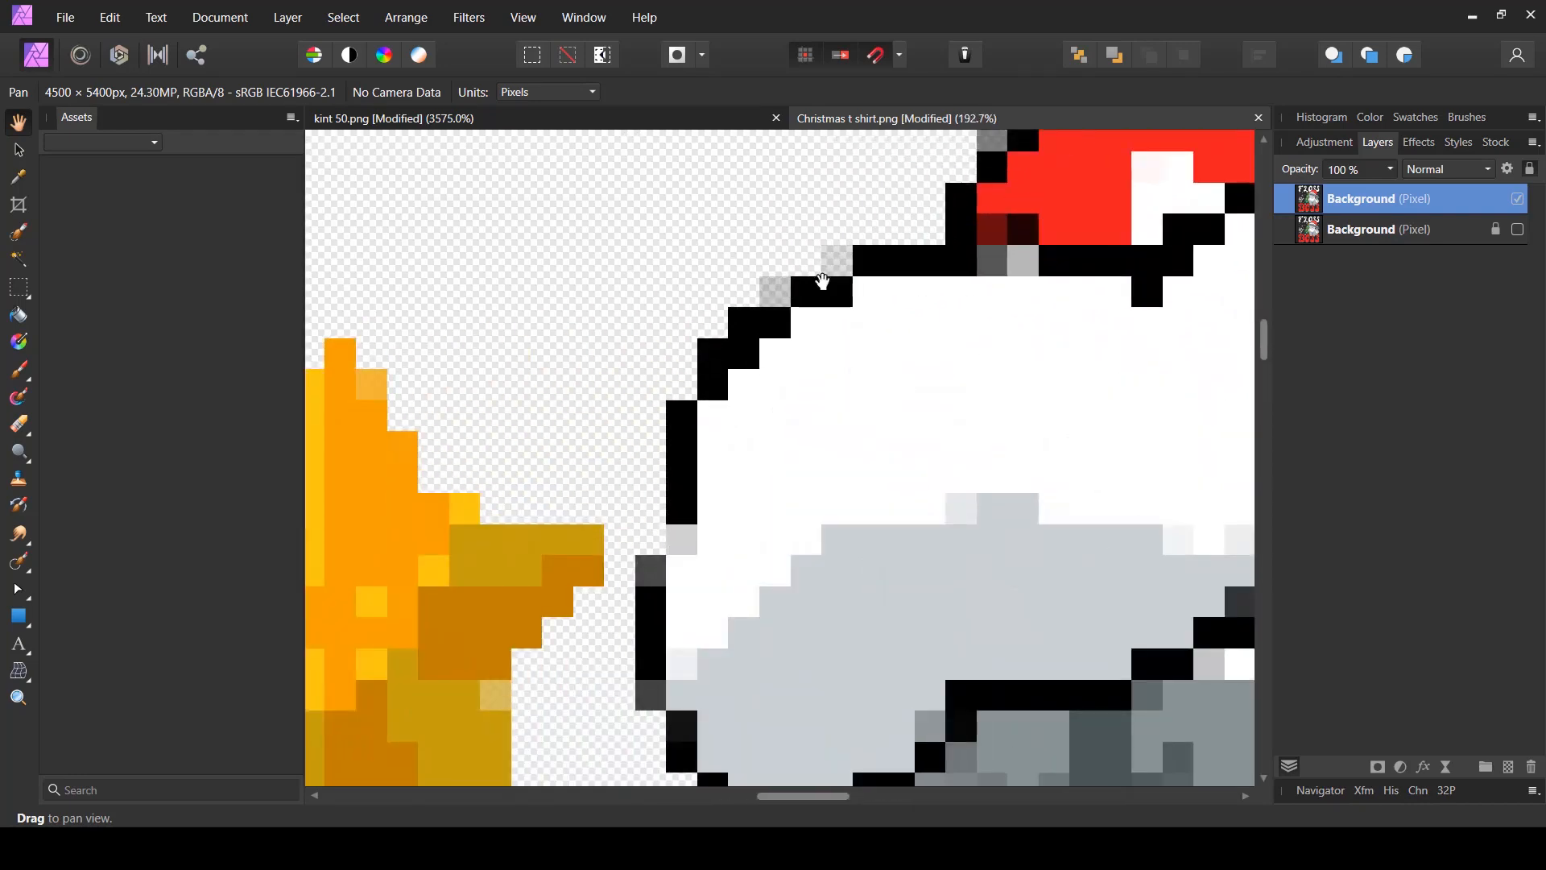
scroll(810, 274, "up", 2)
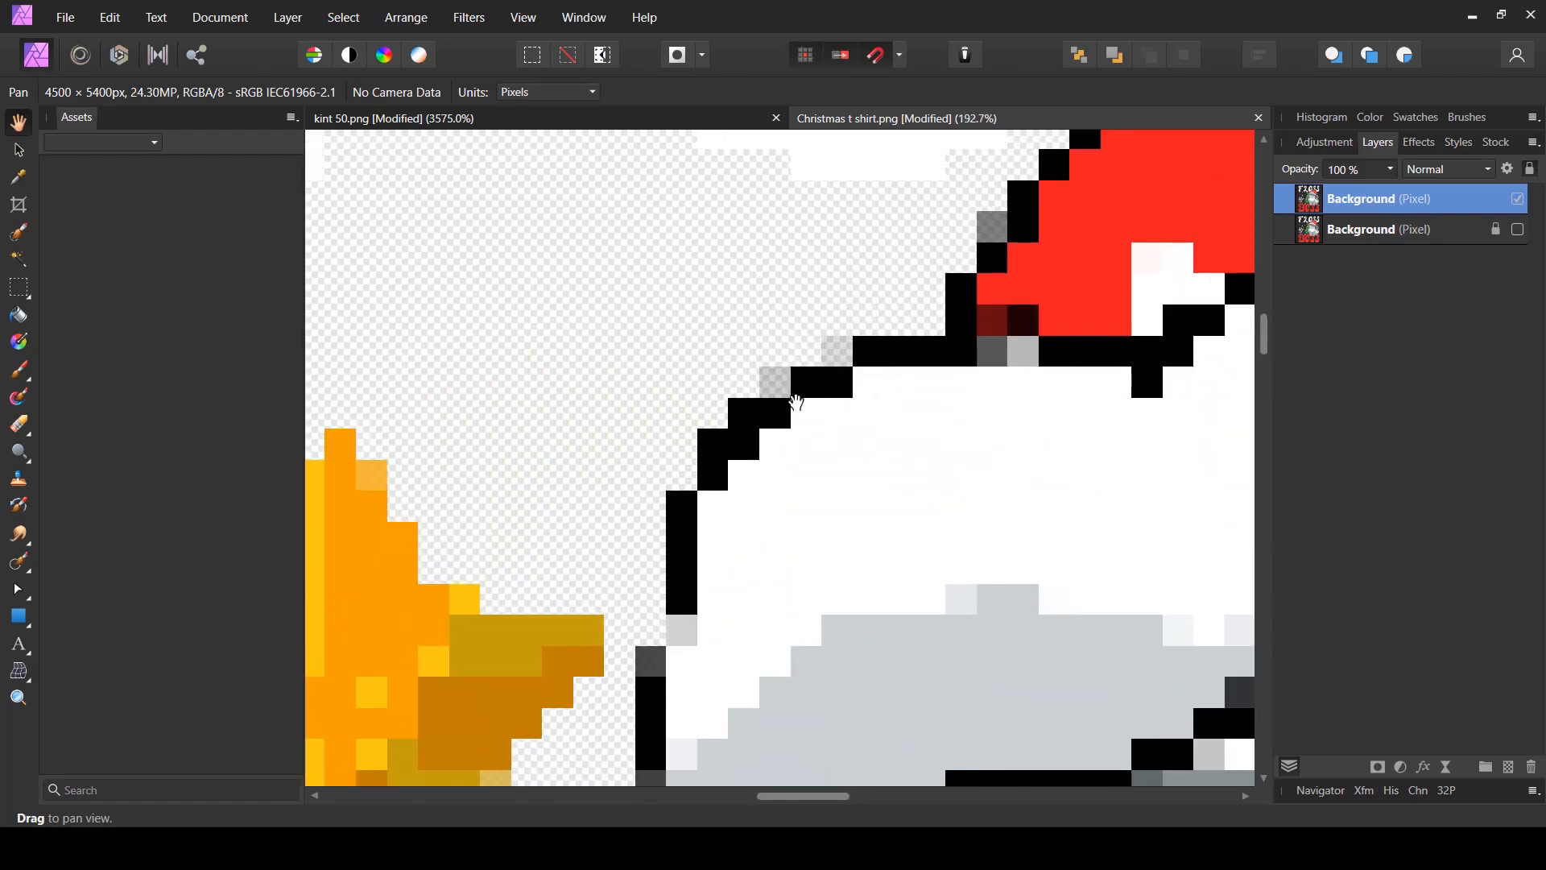
scroll(796, 372, "up", 1)
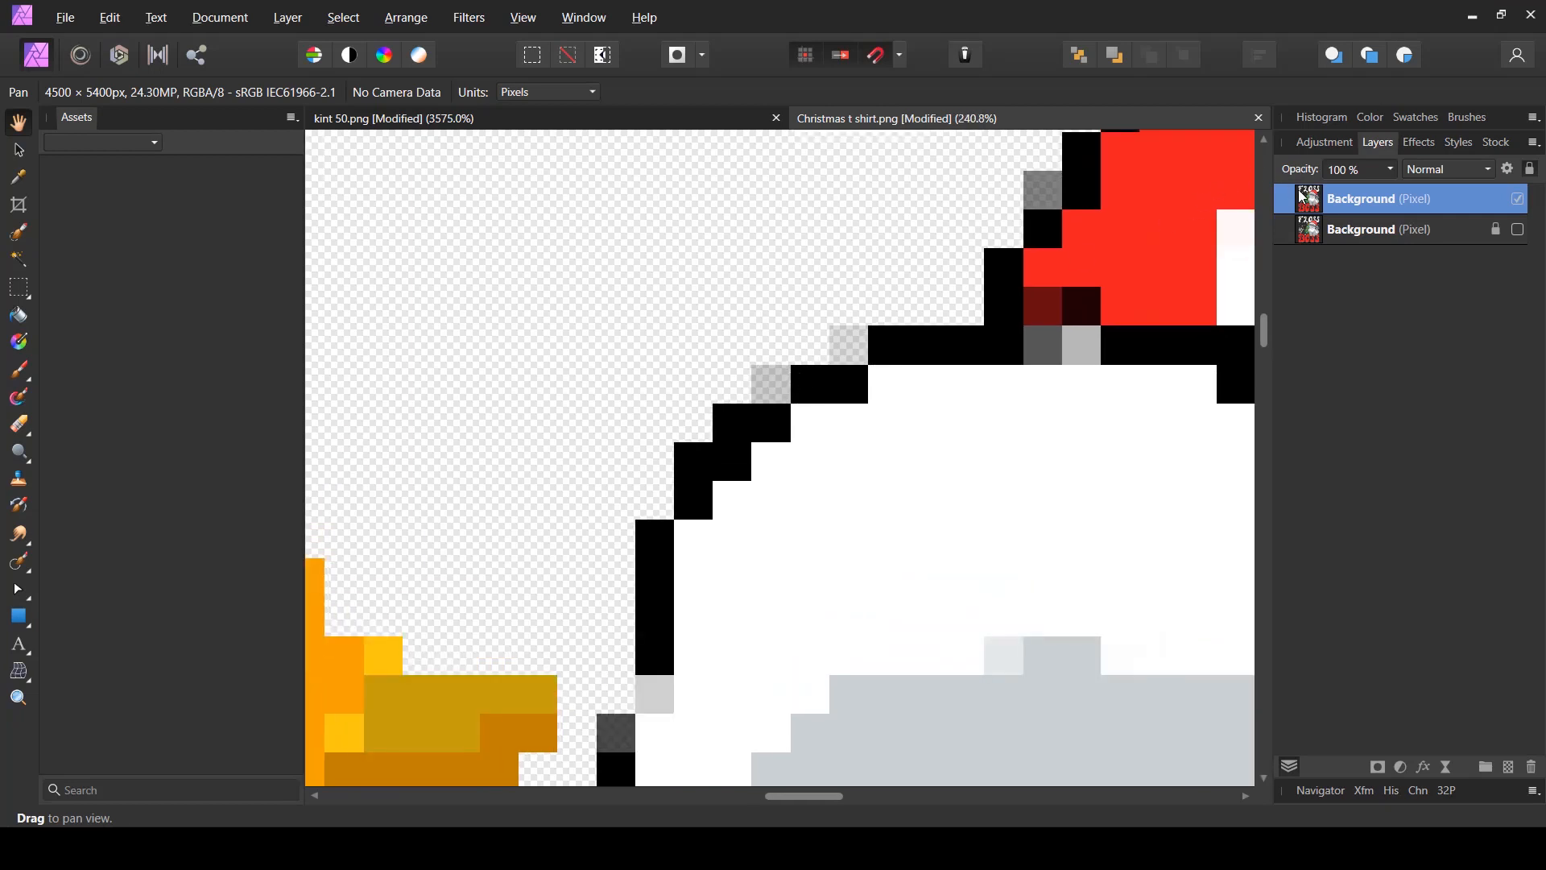
- Duplicate the pixelated cat artwork layer seven times to make its semi-transparent edge blocks opaque
key("ctrl+j")
key("ctrl+j")
key("ctrl+j")
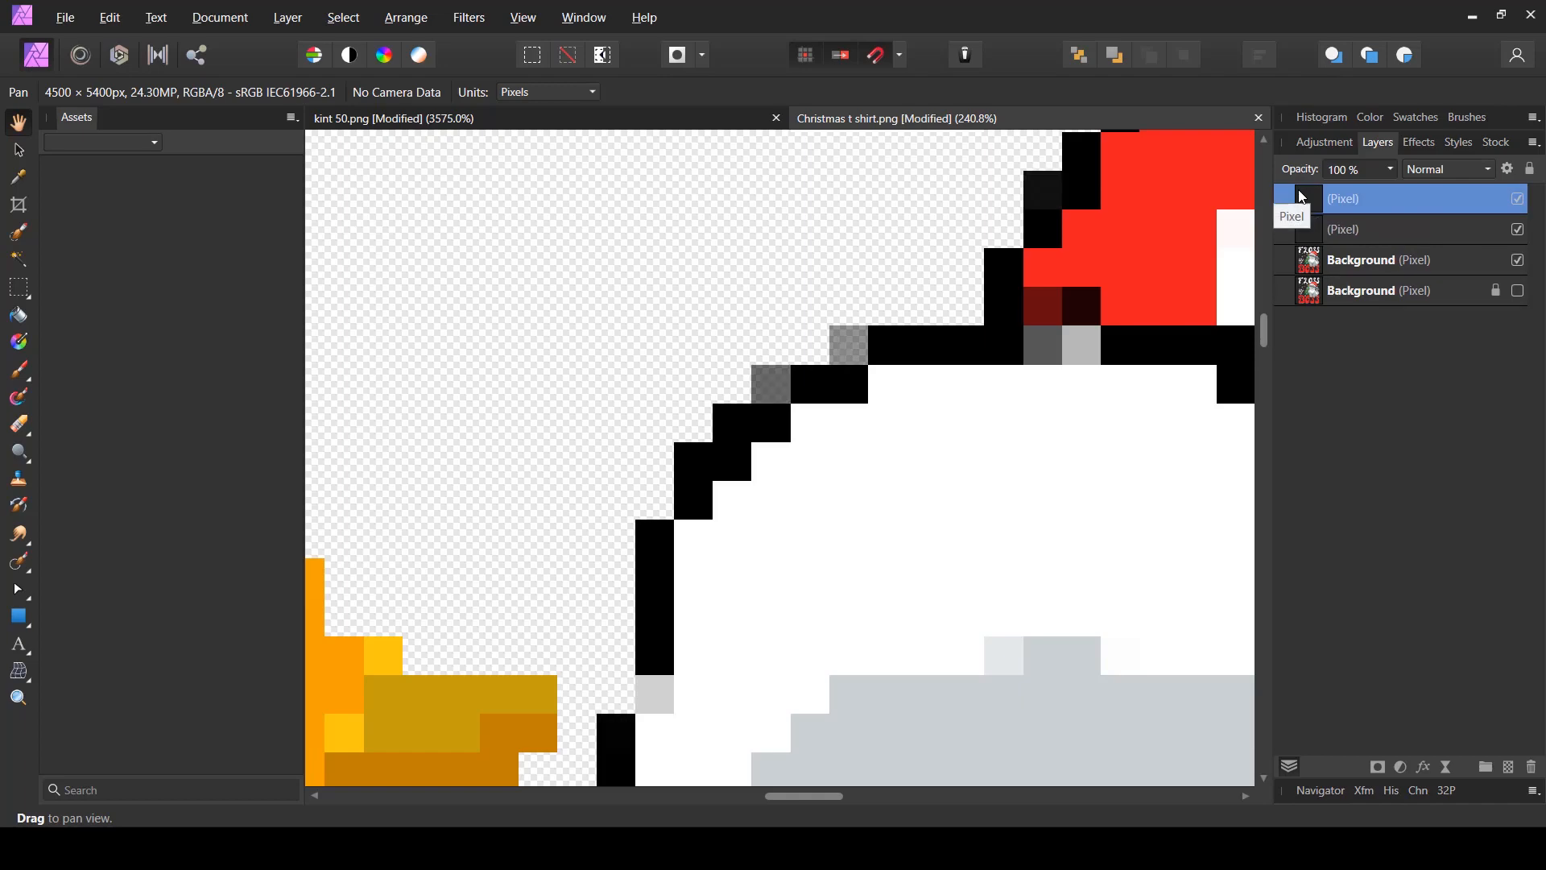
key("ctrl+j")
key("ctrl+j")
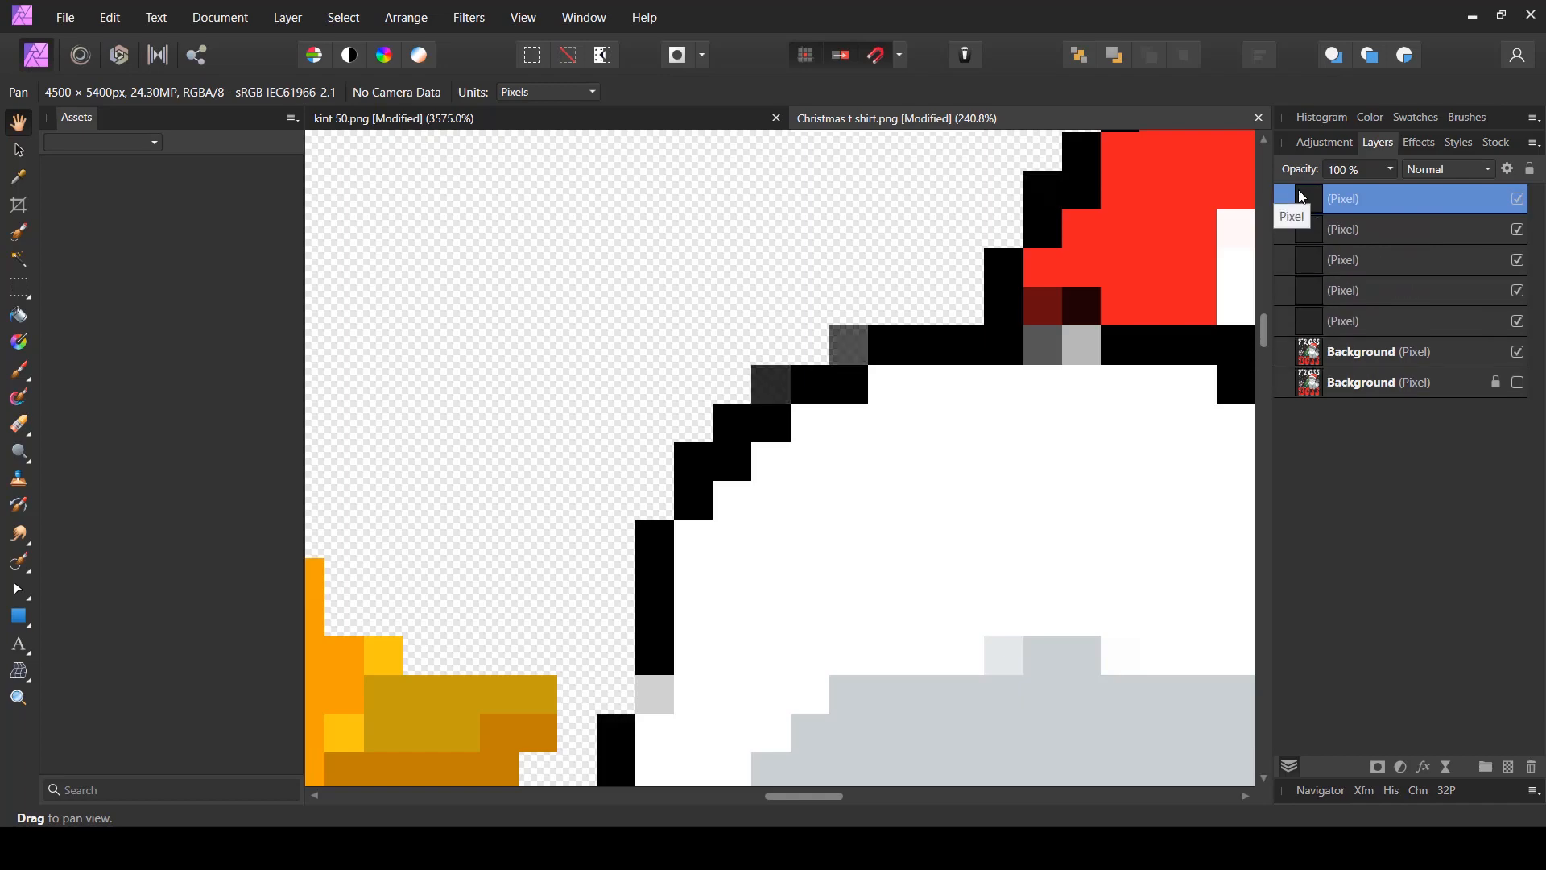
key("ctrl+j")
key("ctrl+j")
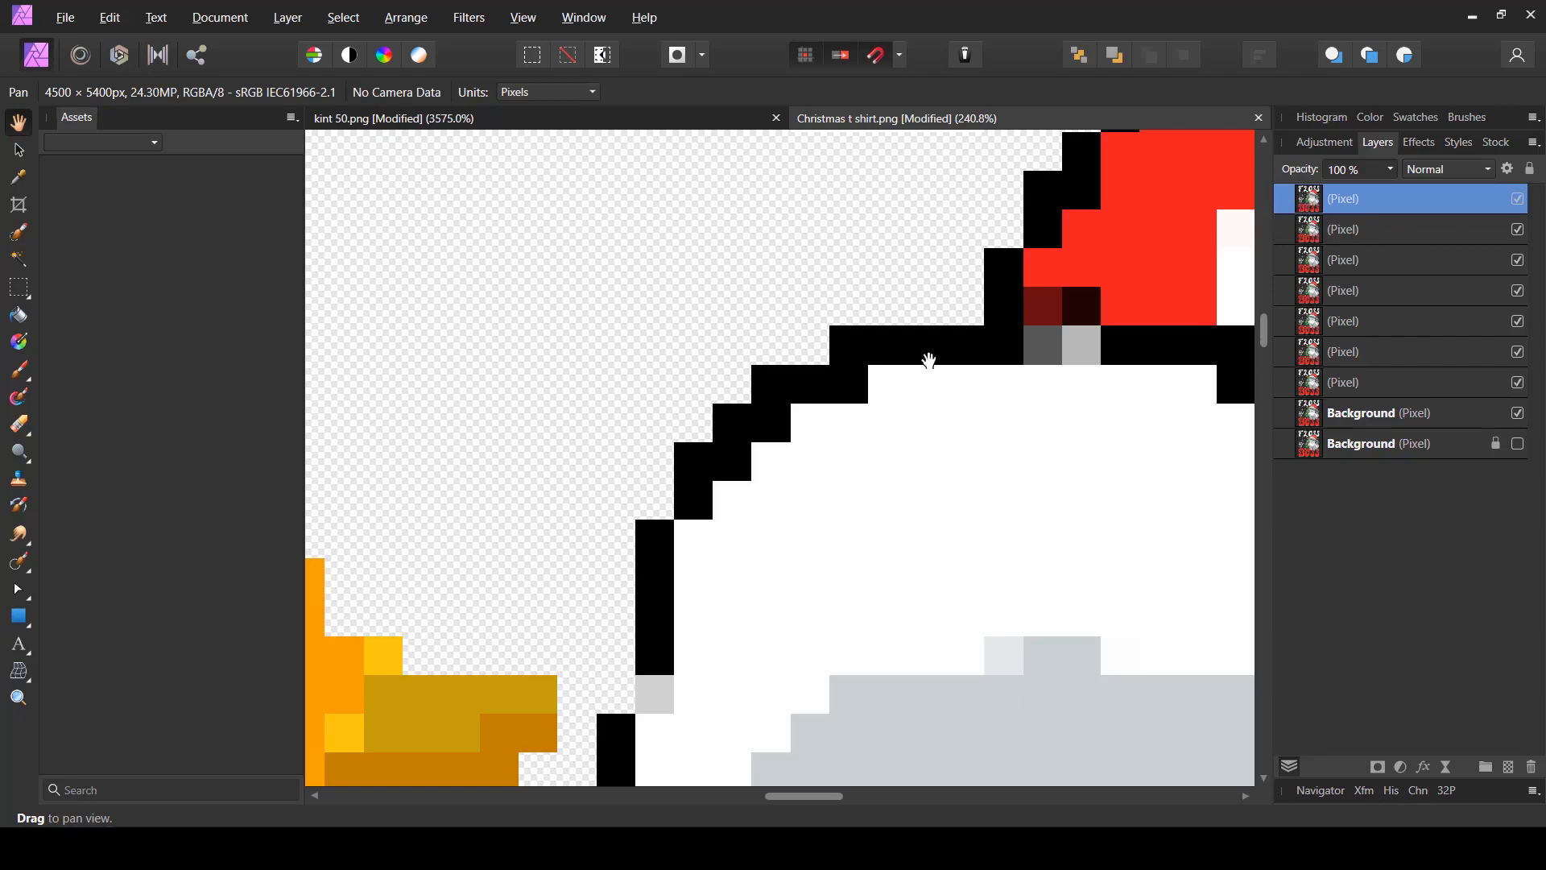
- Merge the pixelated cat layer and its seven duplicates into one layer, leaving out the locked original
scroll(818, 334, "down", 3)
scroll(817, 334, "down", 2)
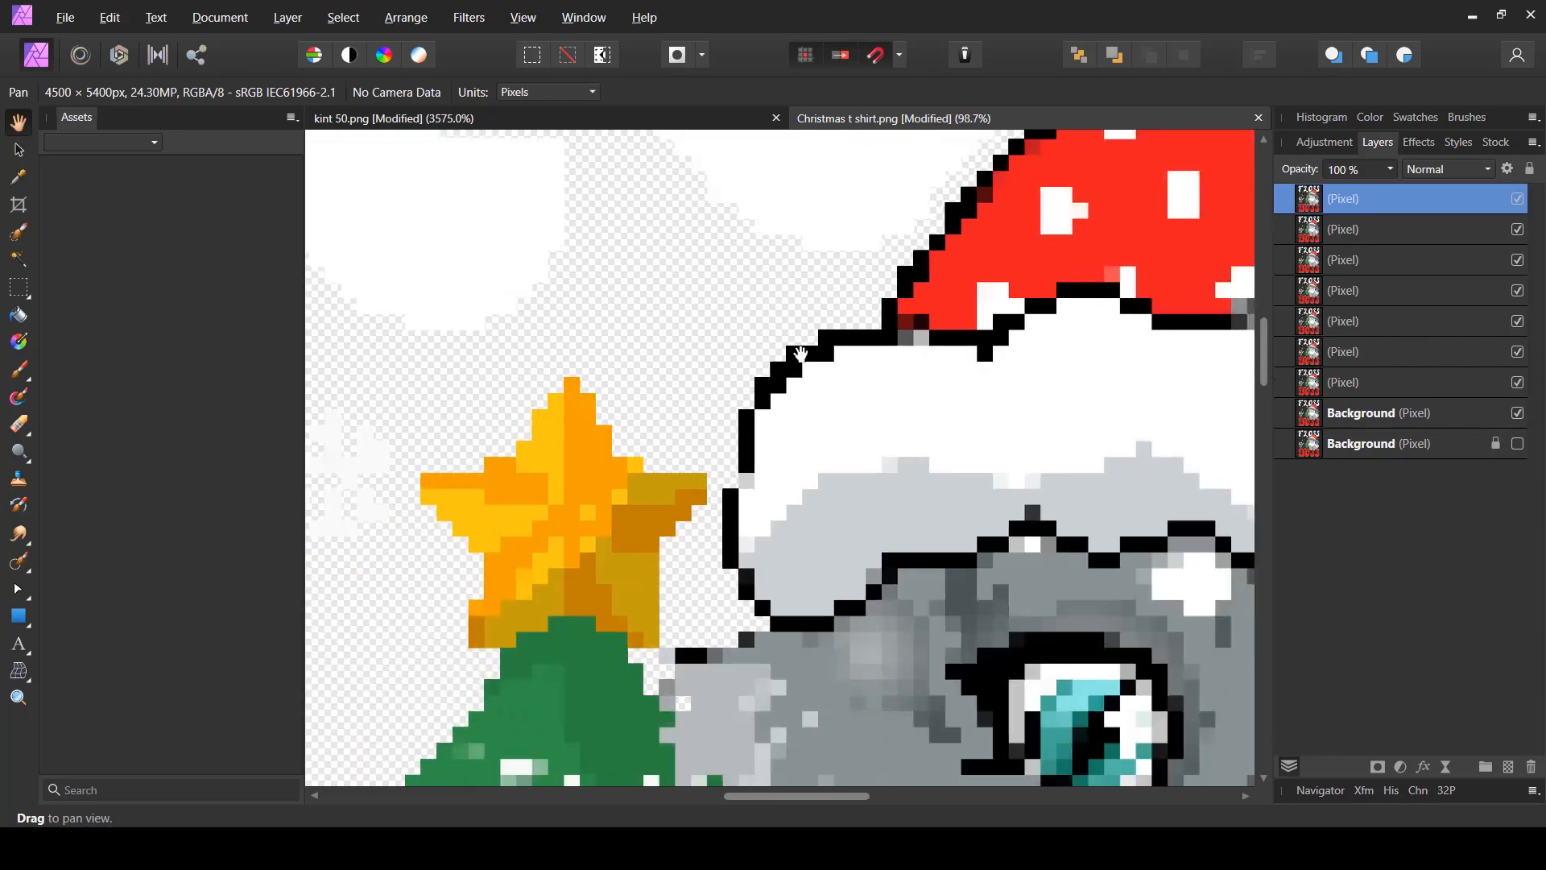
scroll(707, 360, "down", 5)
scroll(706, 360, "down", 2)
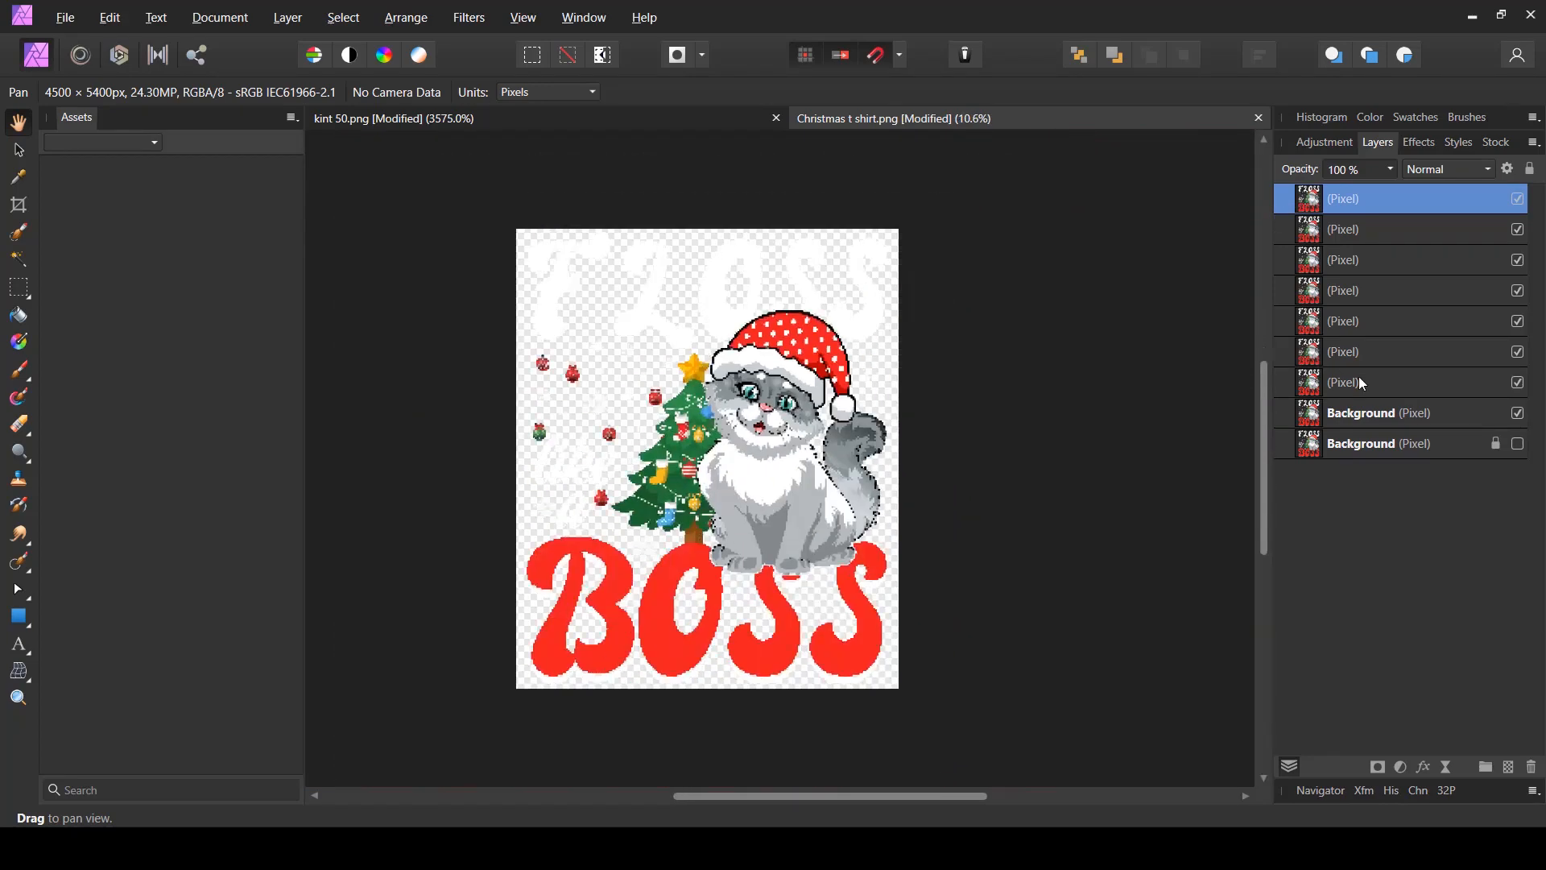
left_click(1458, 411)
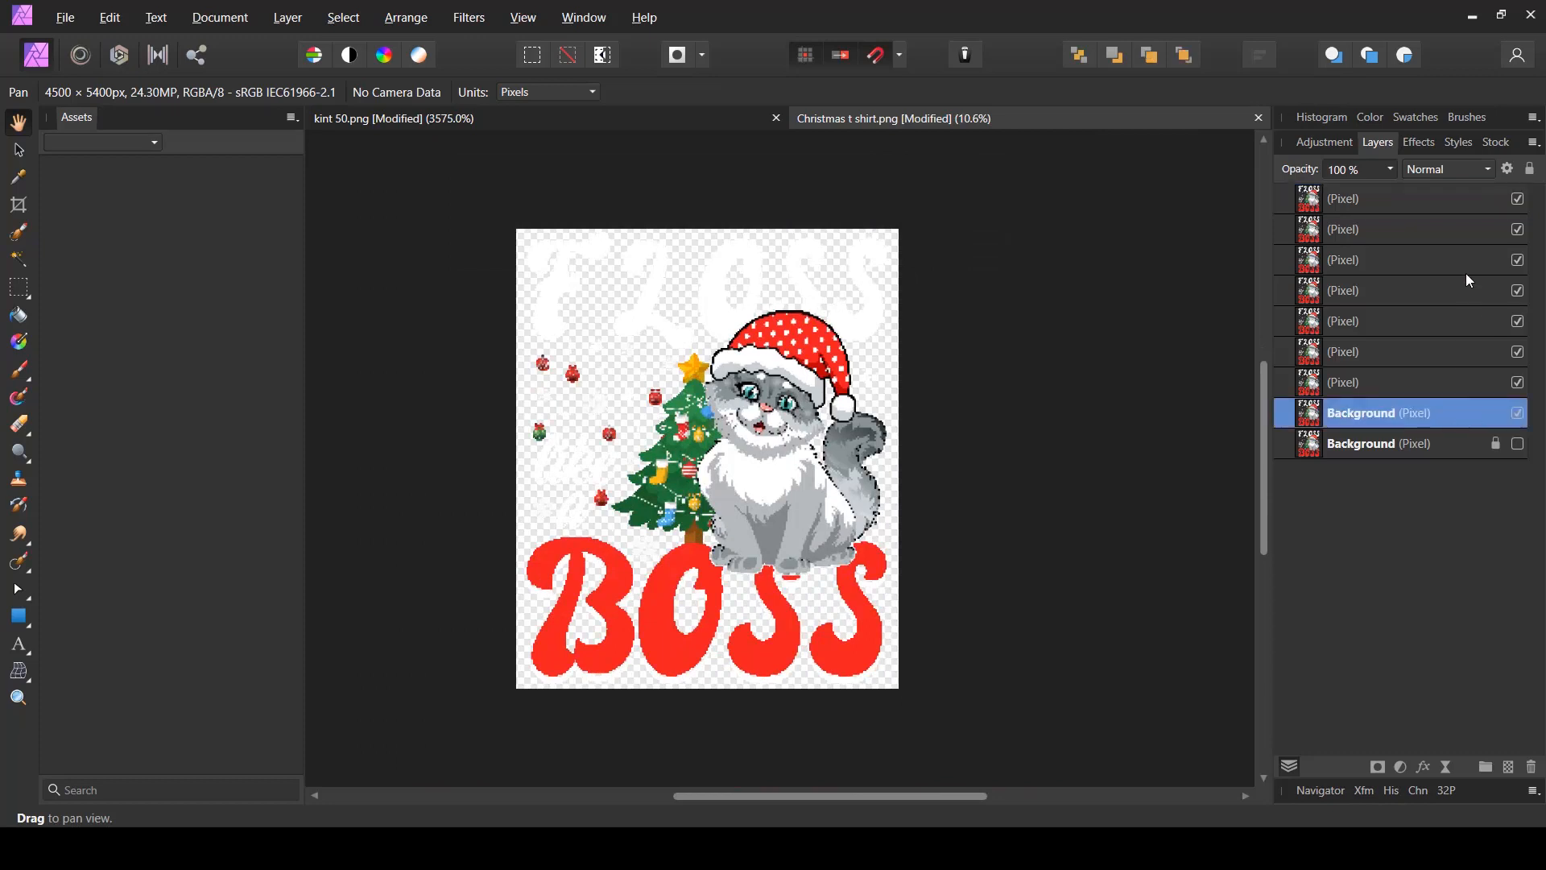
left_click(1462, 198, "shift")
left_click(287, 18)
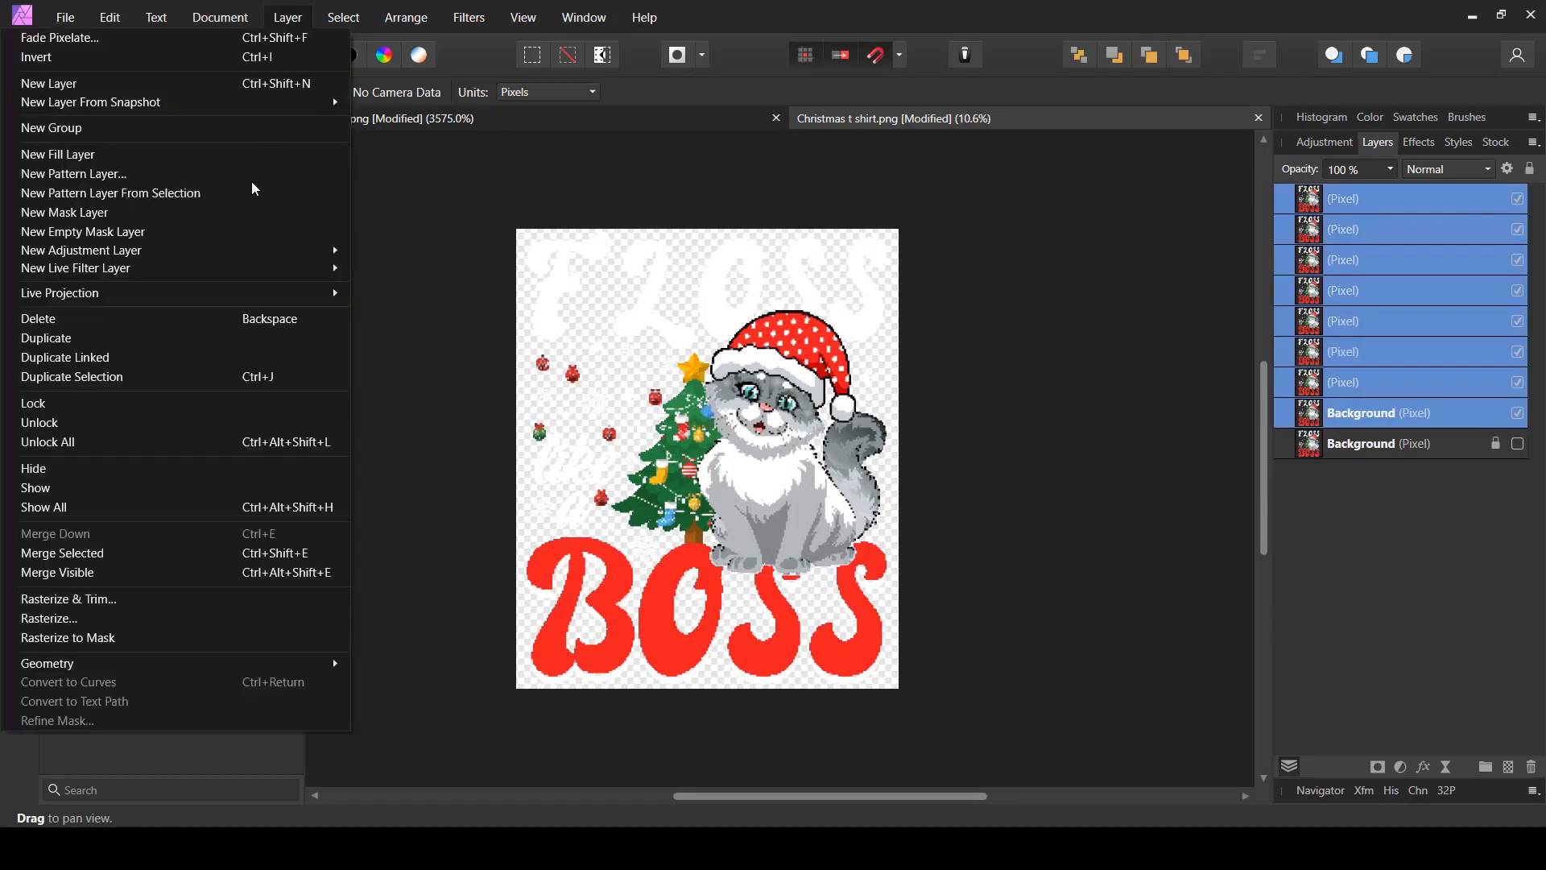
left_click(66, 552)
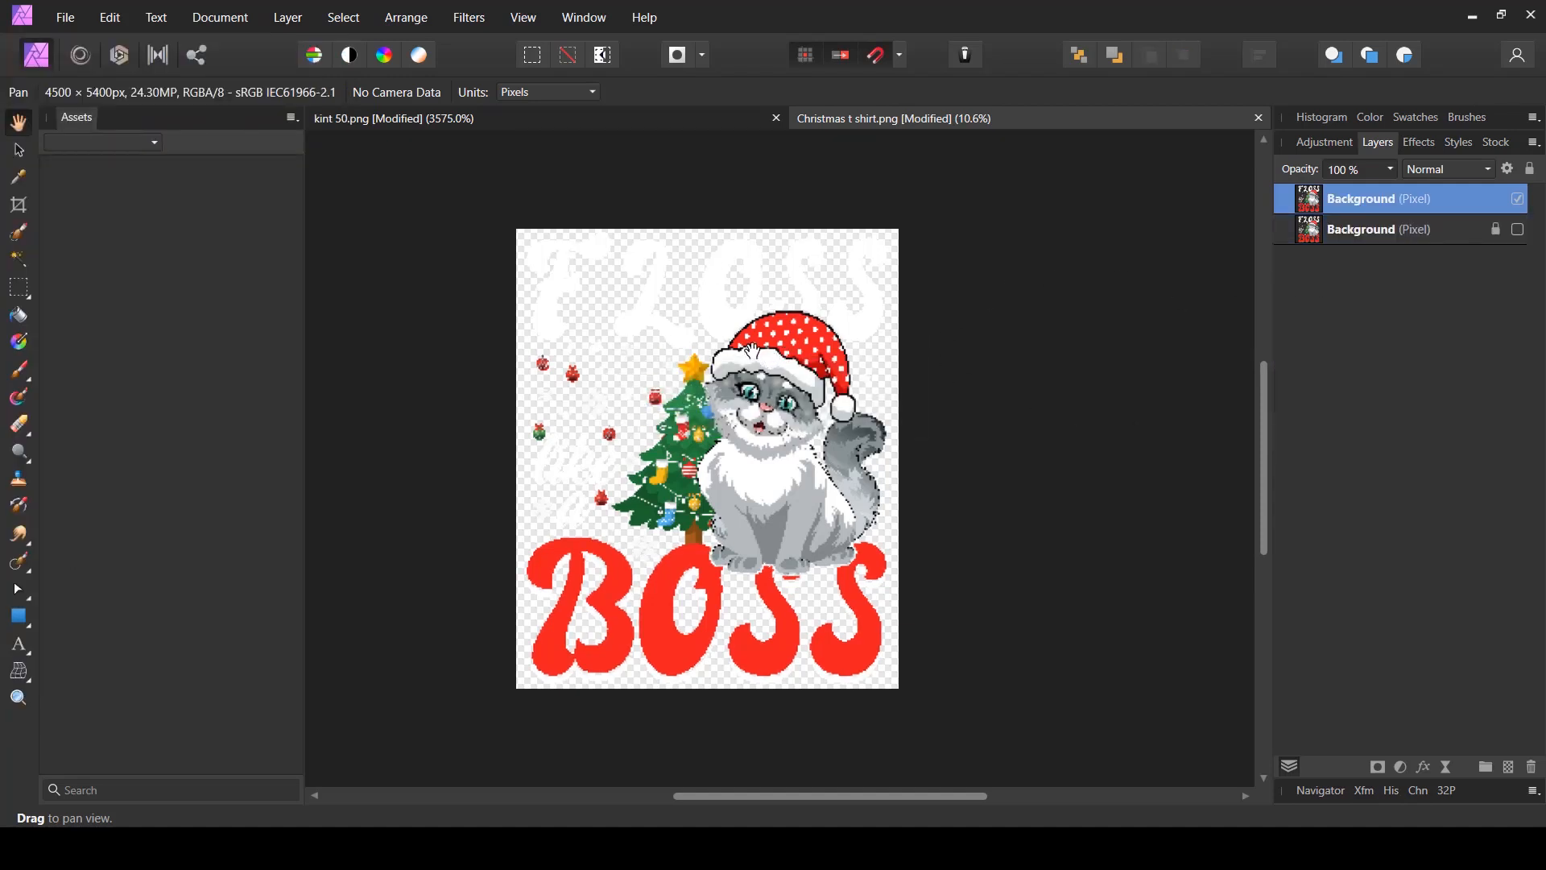
- Check the document size of the V-stitch tile in kint 50.png without resizing it
left_click(599, 106)
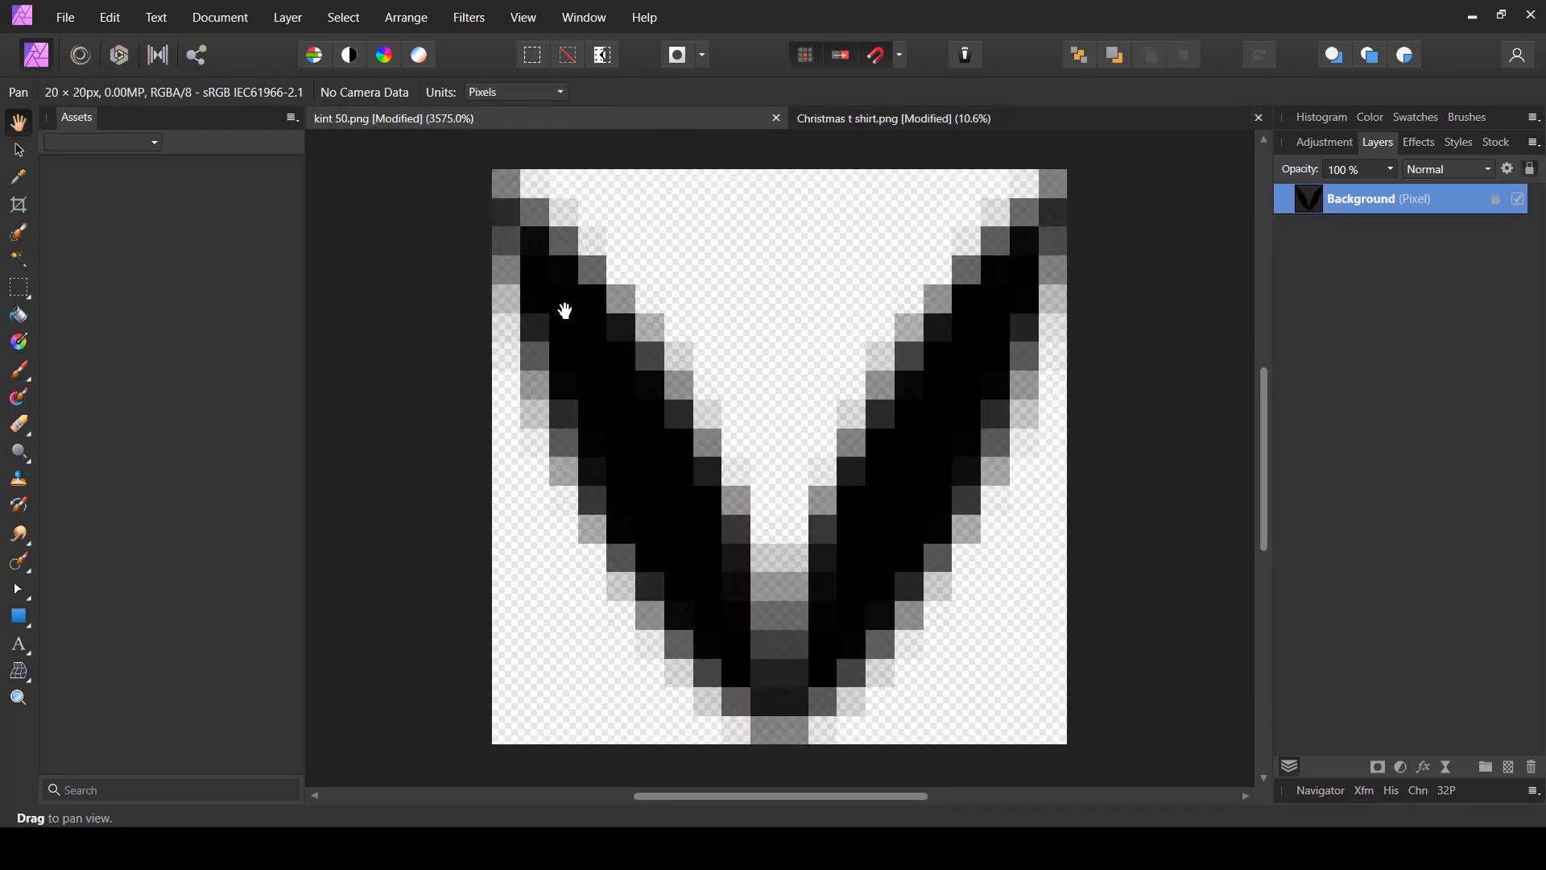
left_click(1393, 791)
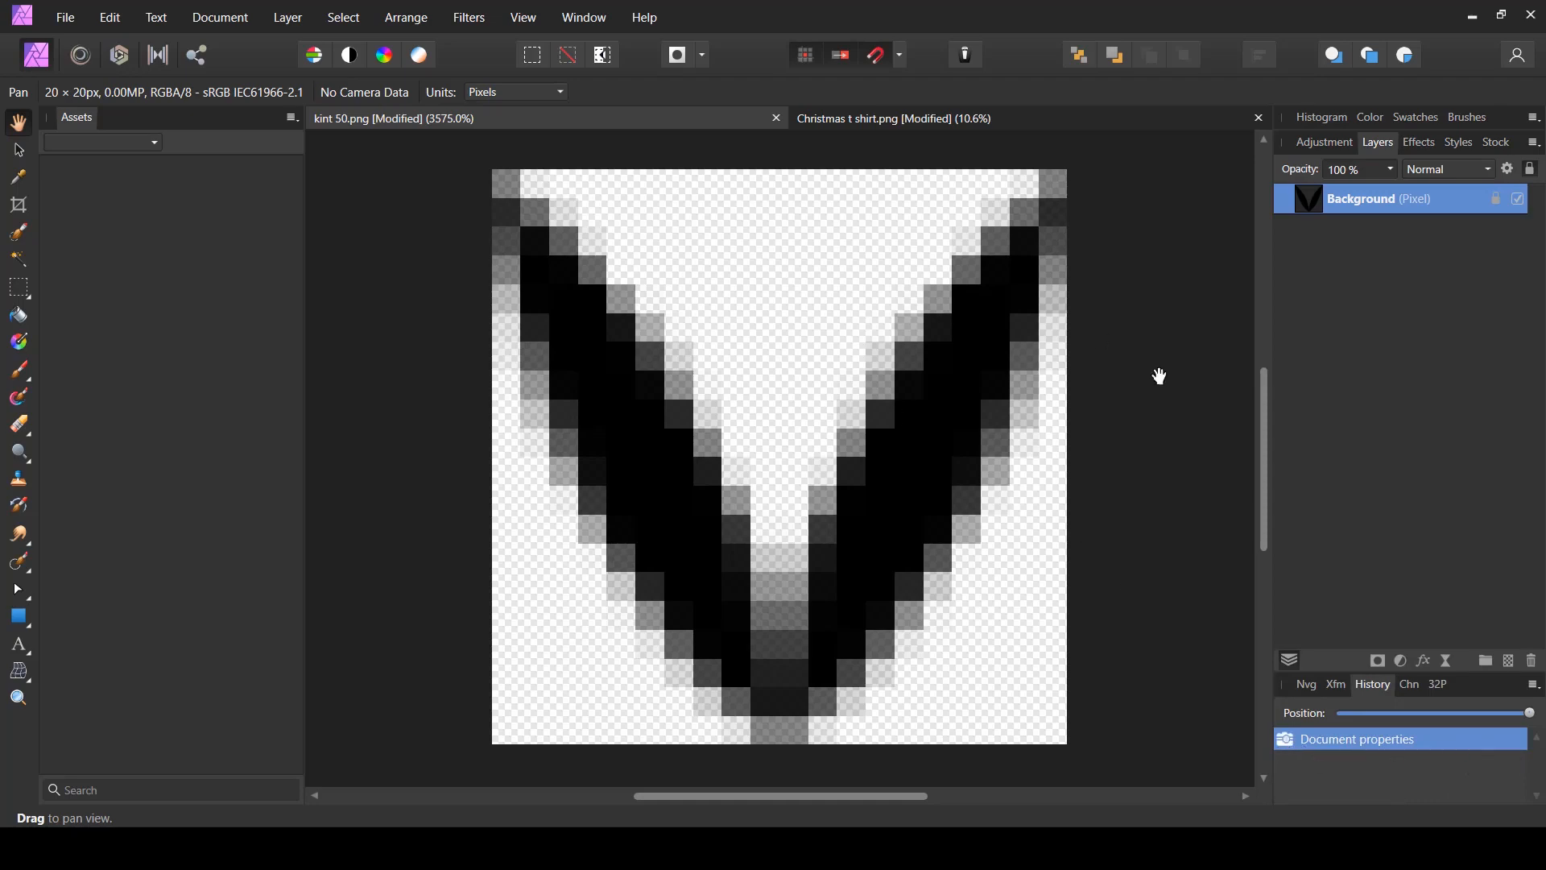
left_click(230, 20)
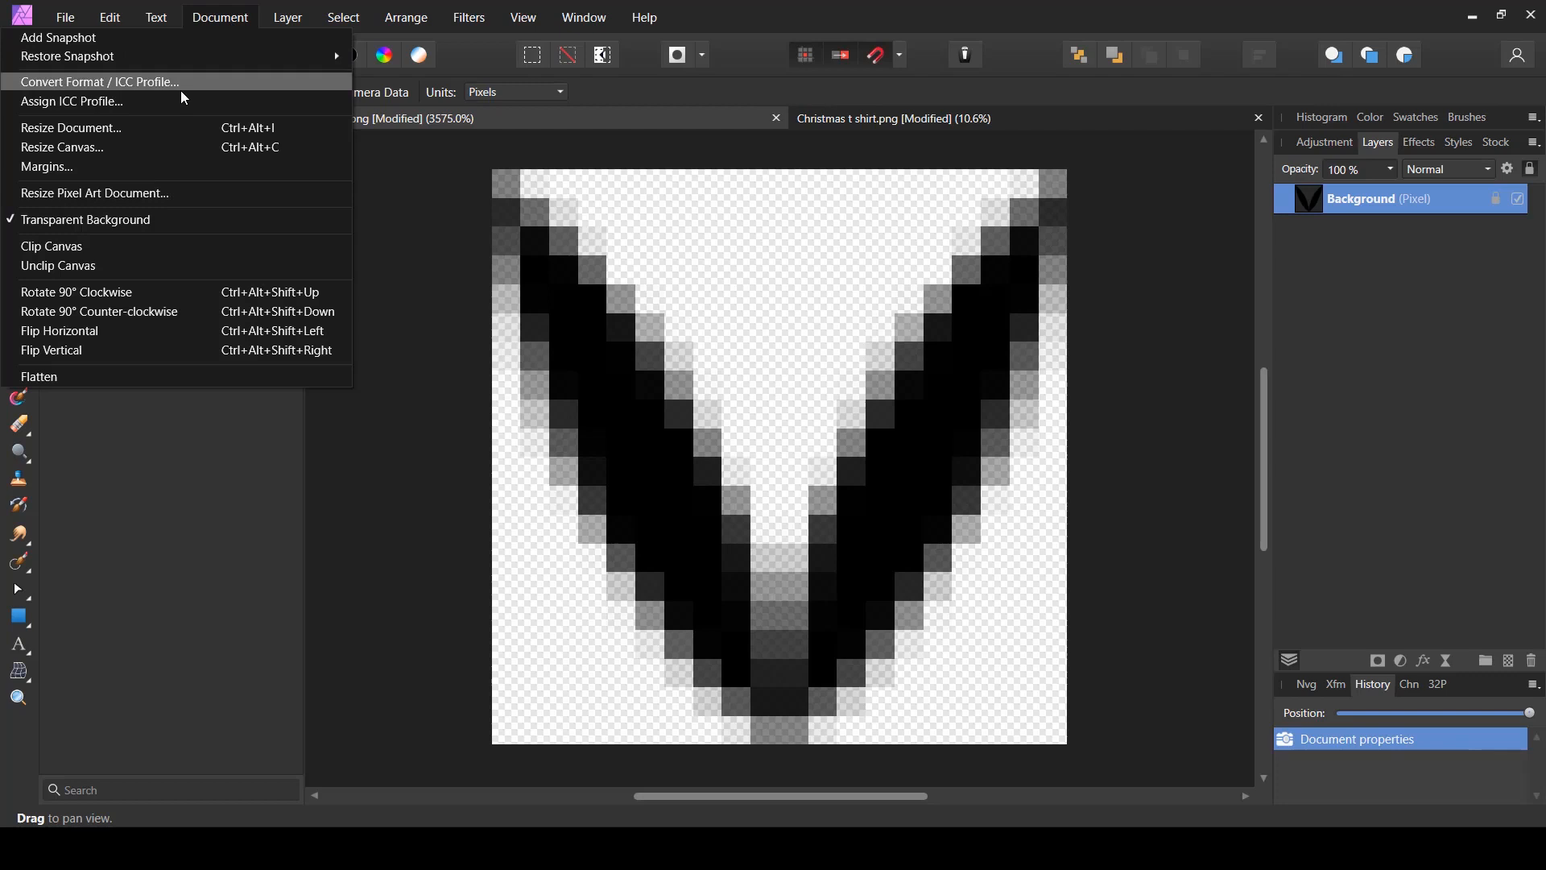
left_click(162, 129)
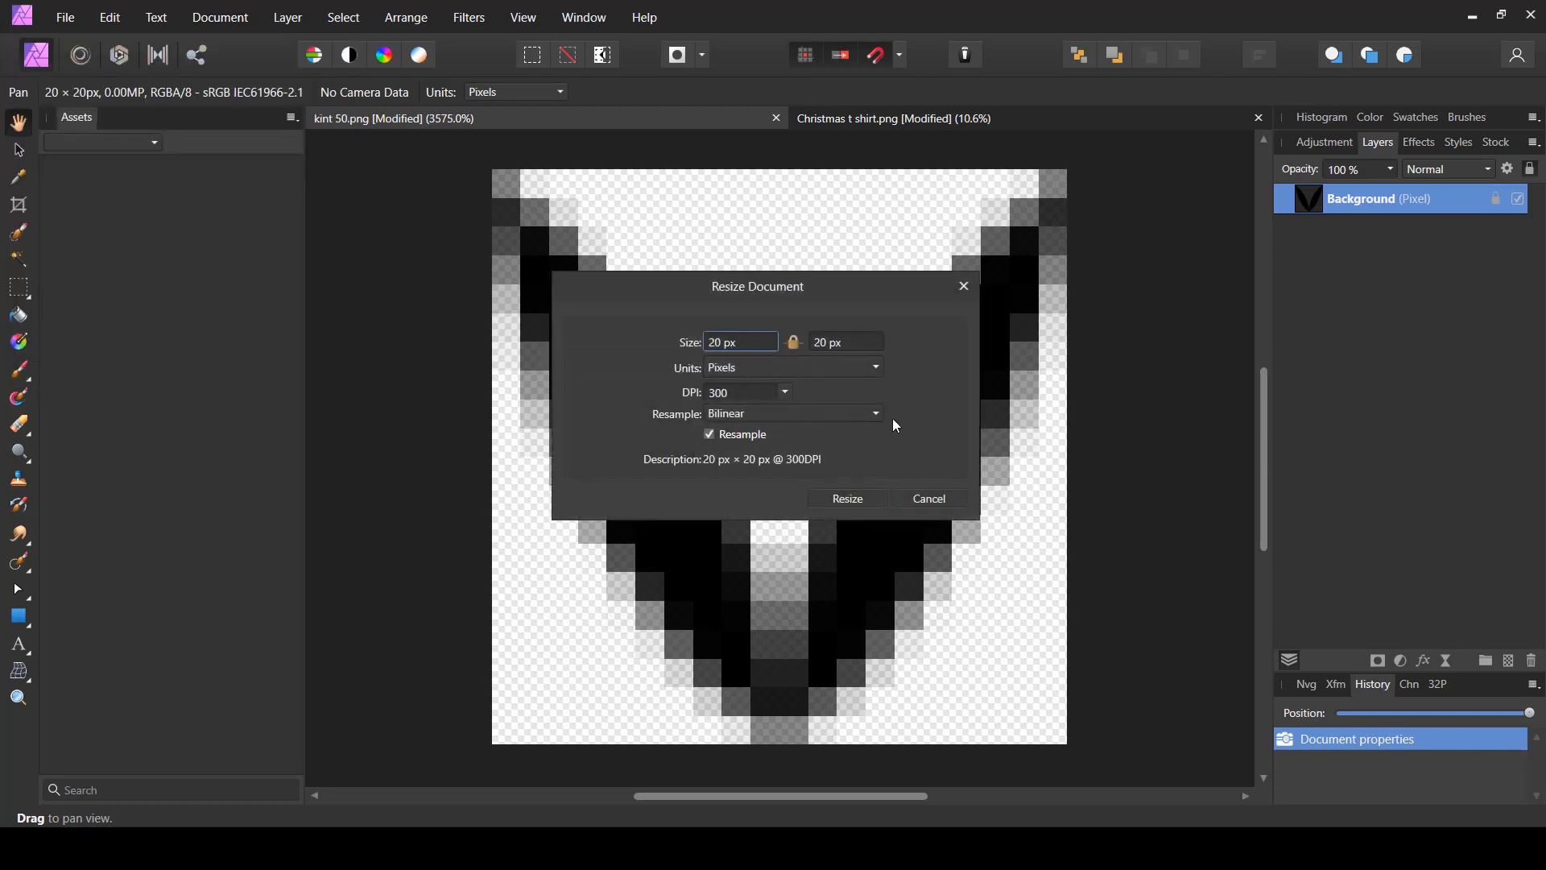
left_click(930, 499)
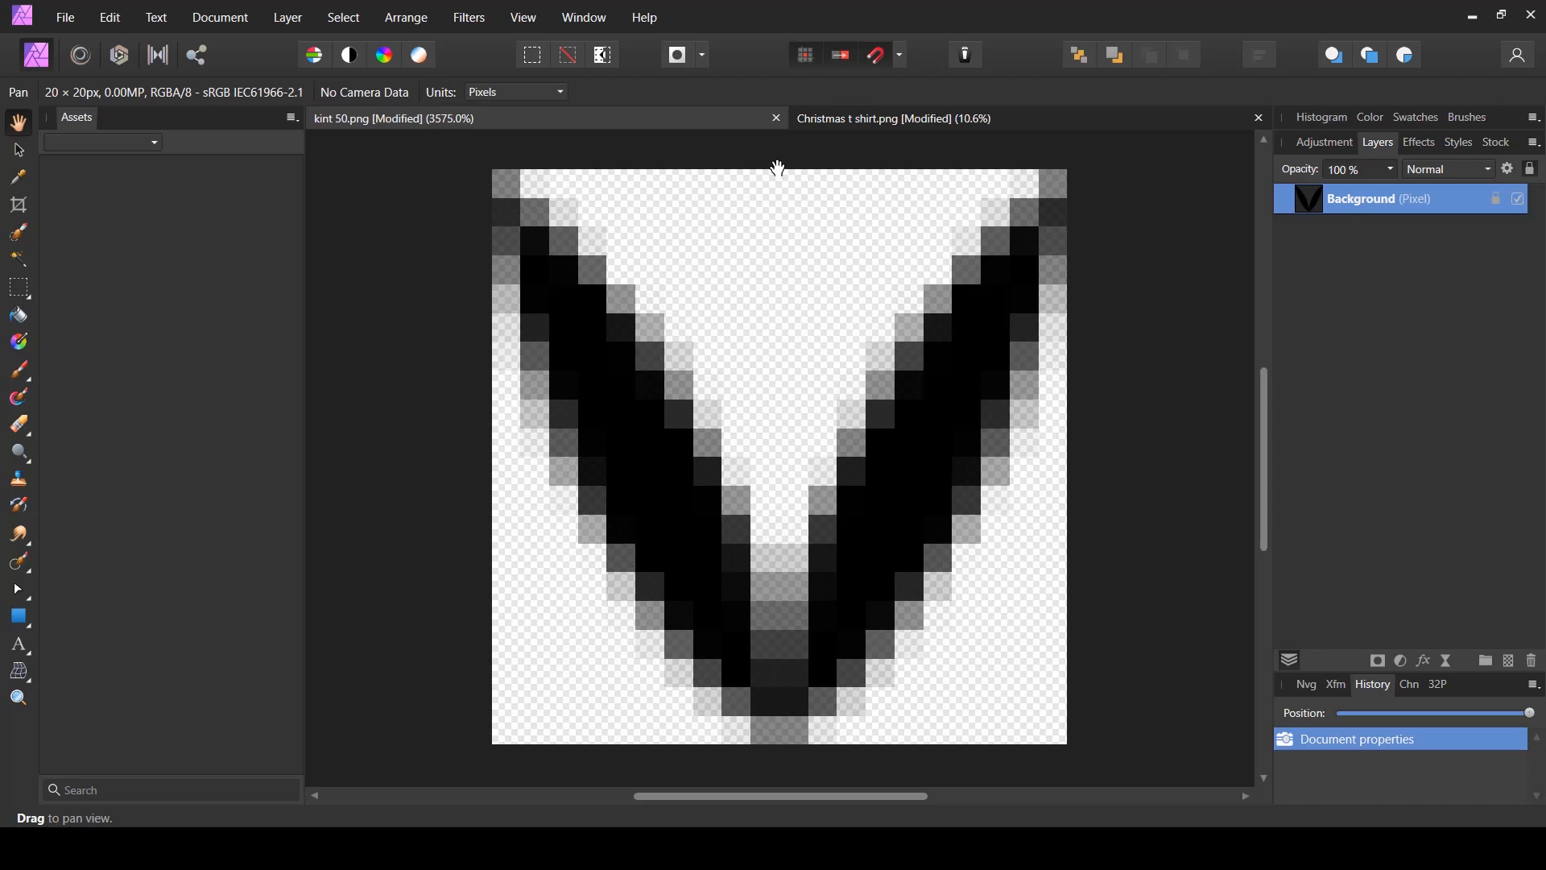
- Paste the V-stitch tile into Christmas t shirt.png and create a pattern layer from it
left_click(886, 121)
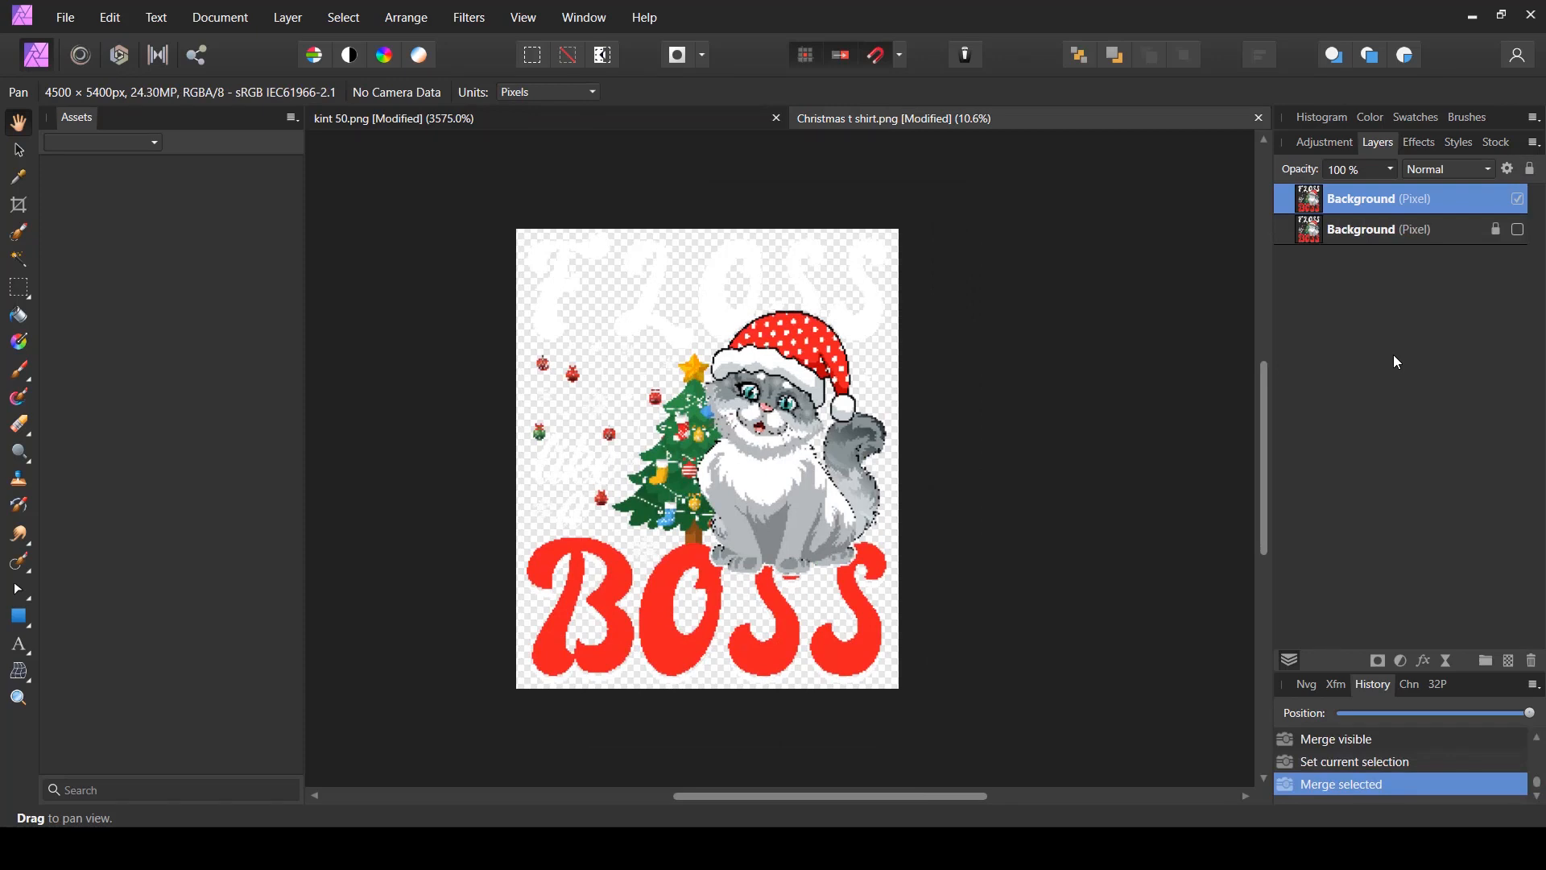
key("ctrl+v")
key("v")
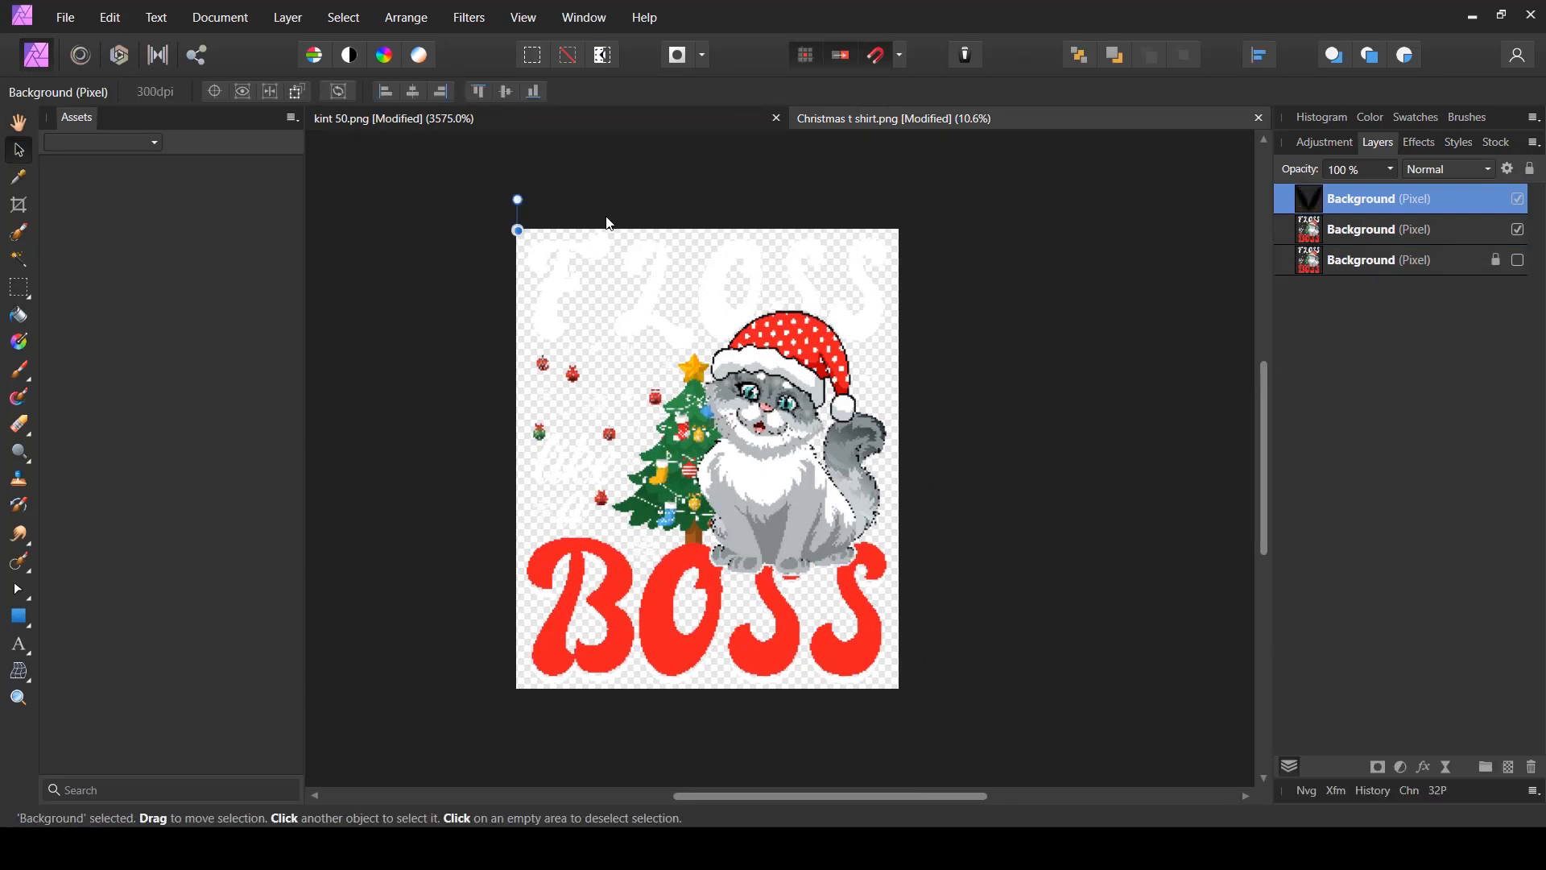
left_click(281, 17)
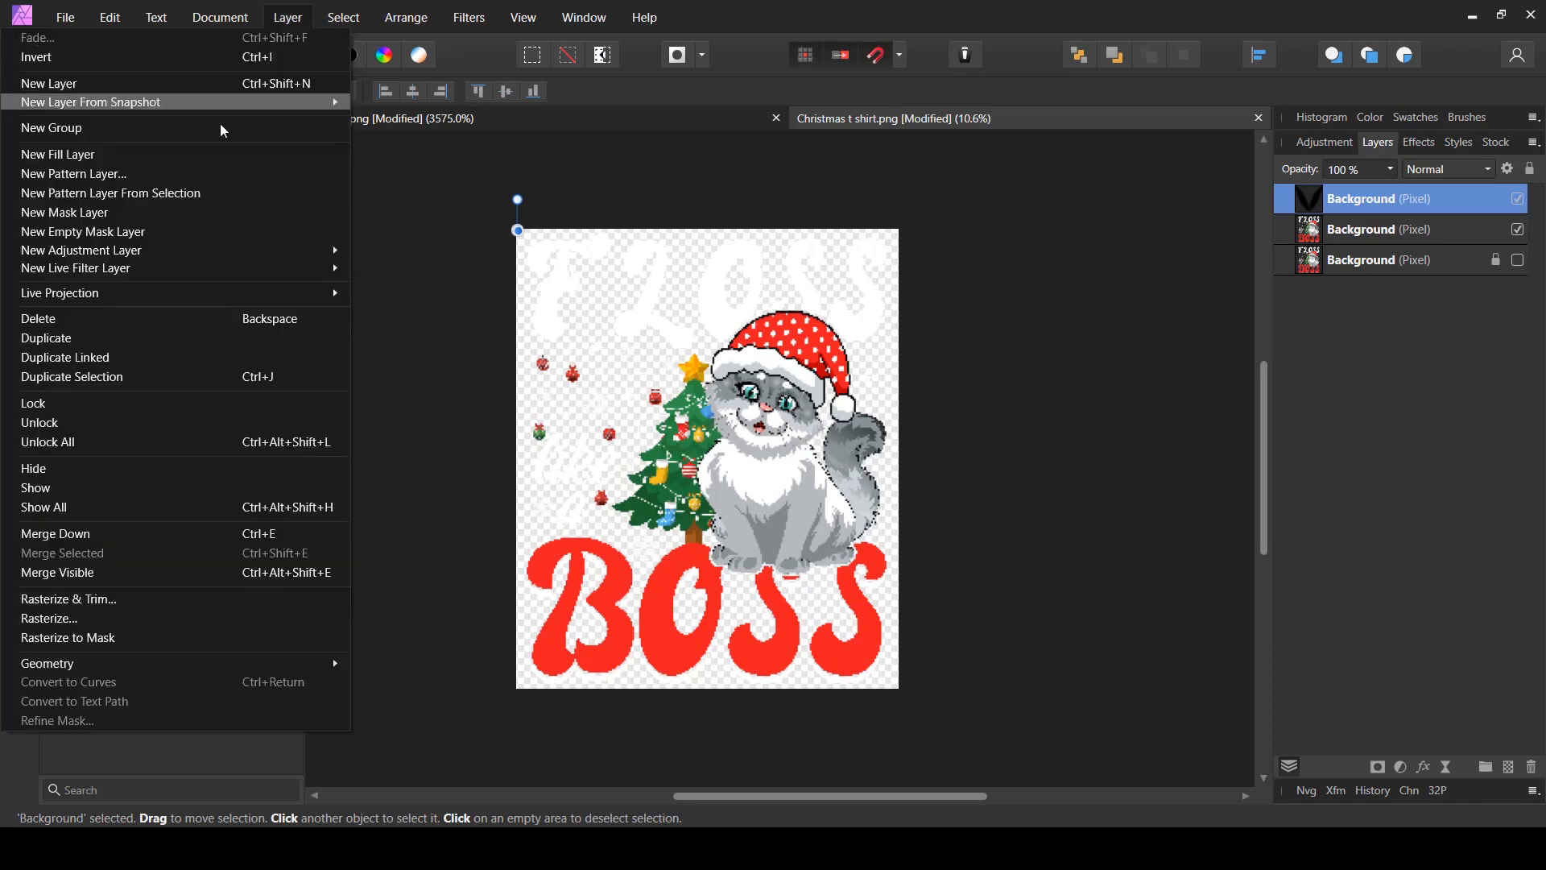
left_click(165, 195)
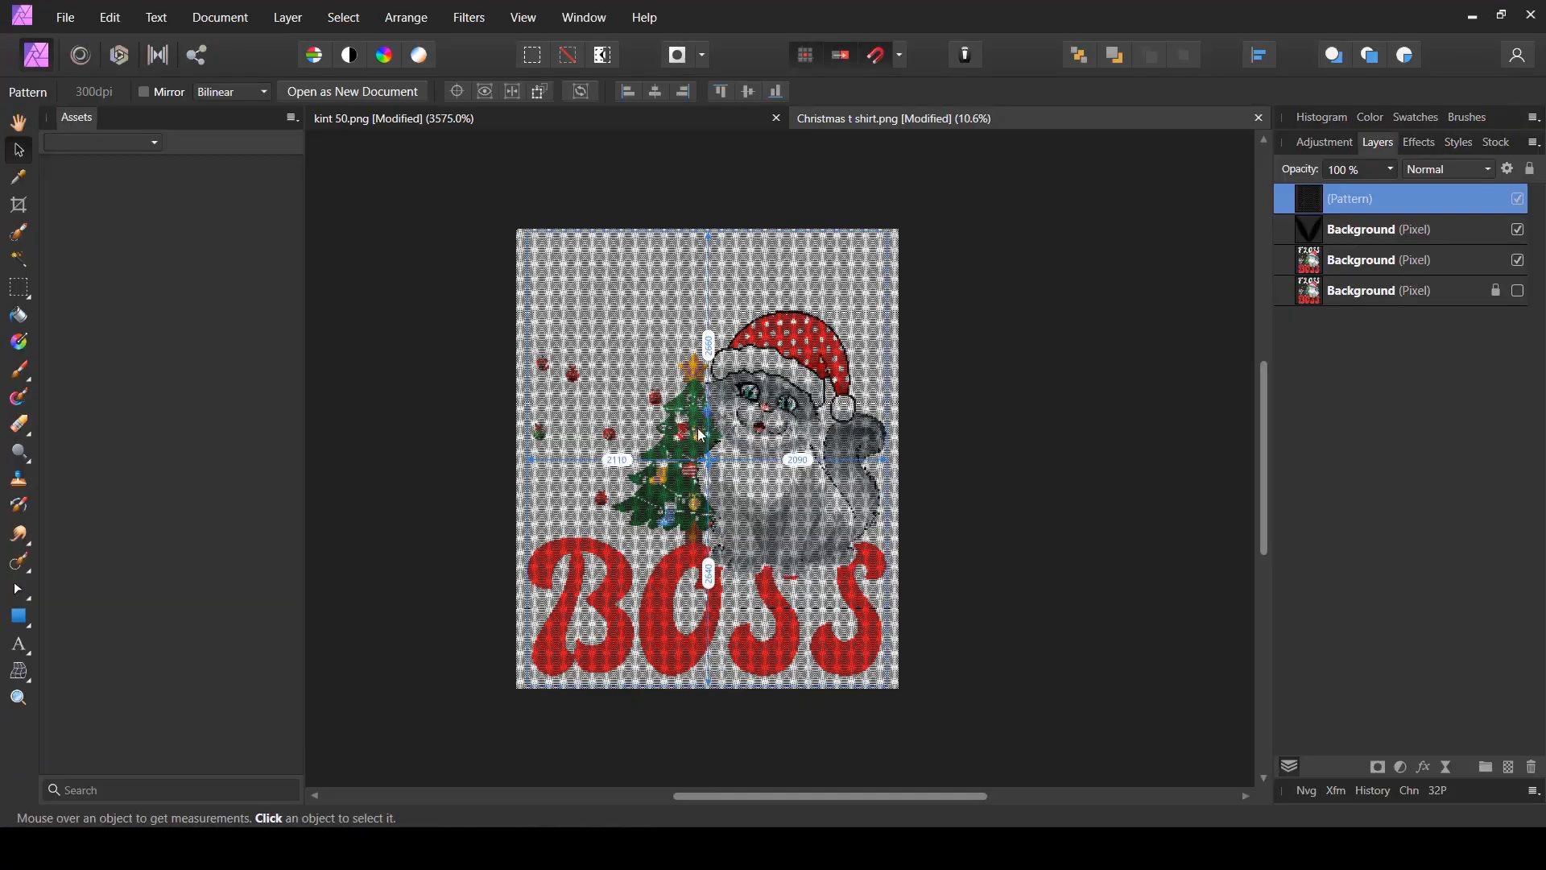
- Nudge the pattern layer 10 pixels to the right so that each V fits inside one block of the star
scroll(714, 425, "up", 6)
scroll(678, 190, "up", 5)
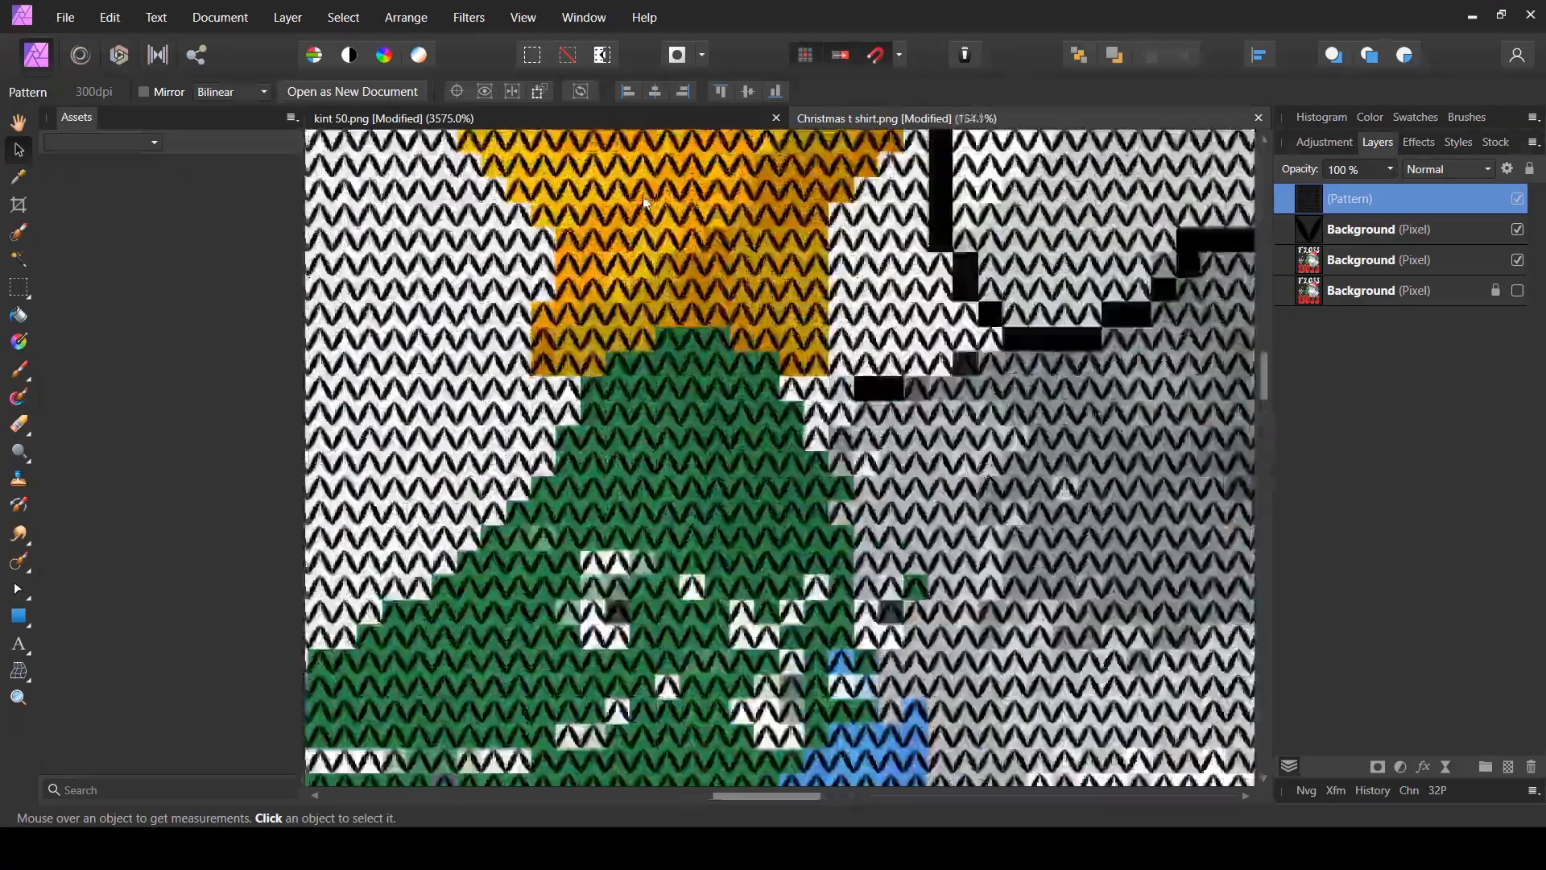
left_click_drag(741, 245, 743, 624)
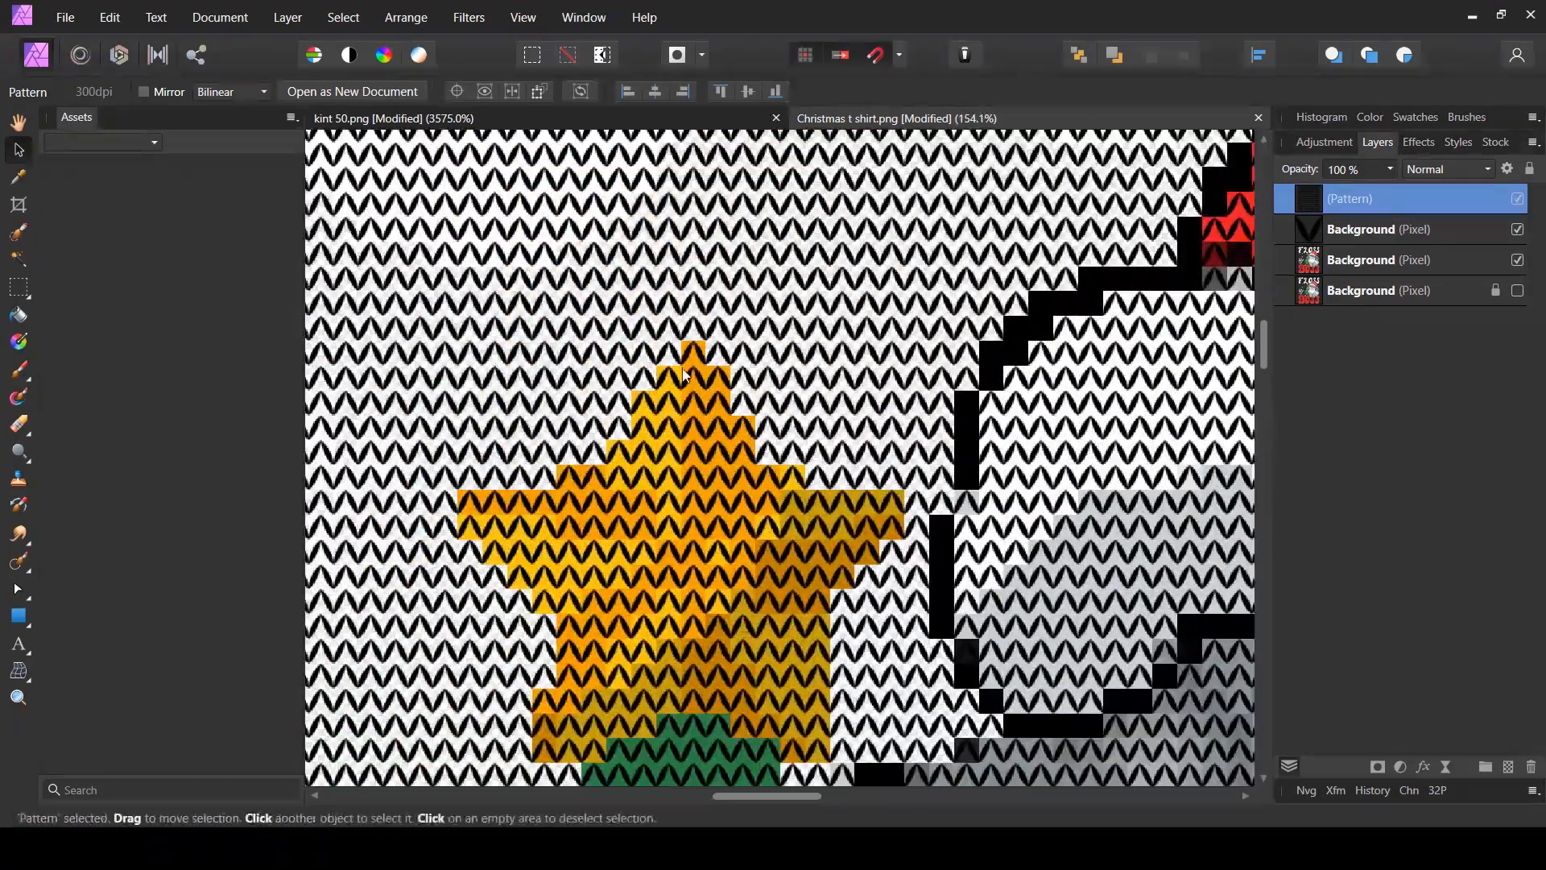
scroll(680, 370, "up", 6)
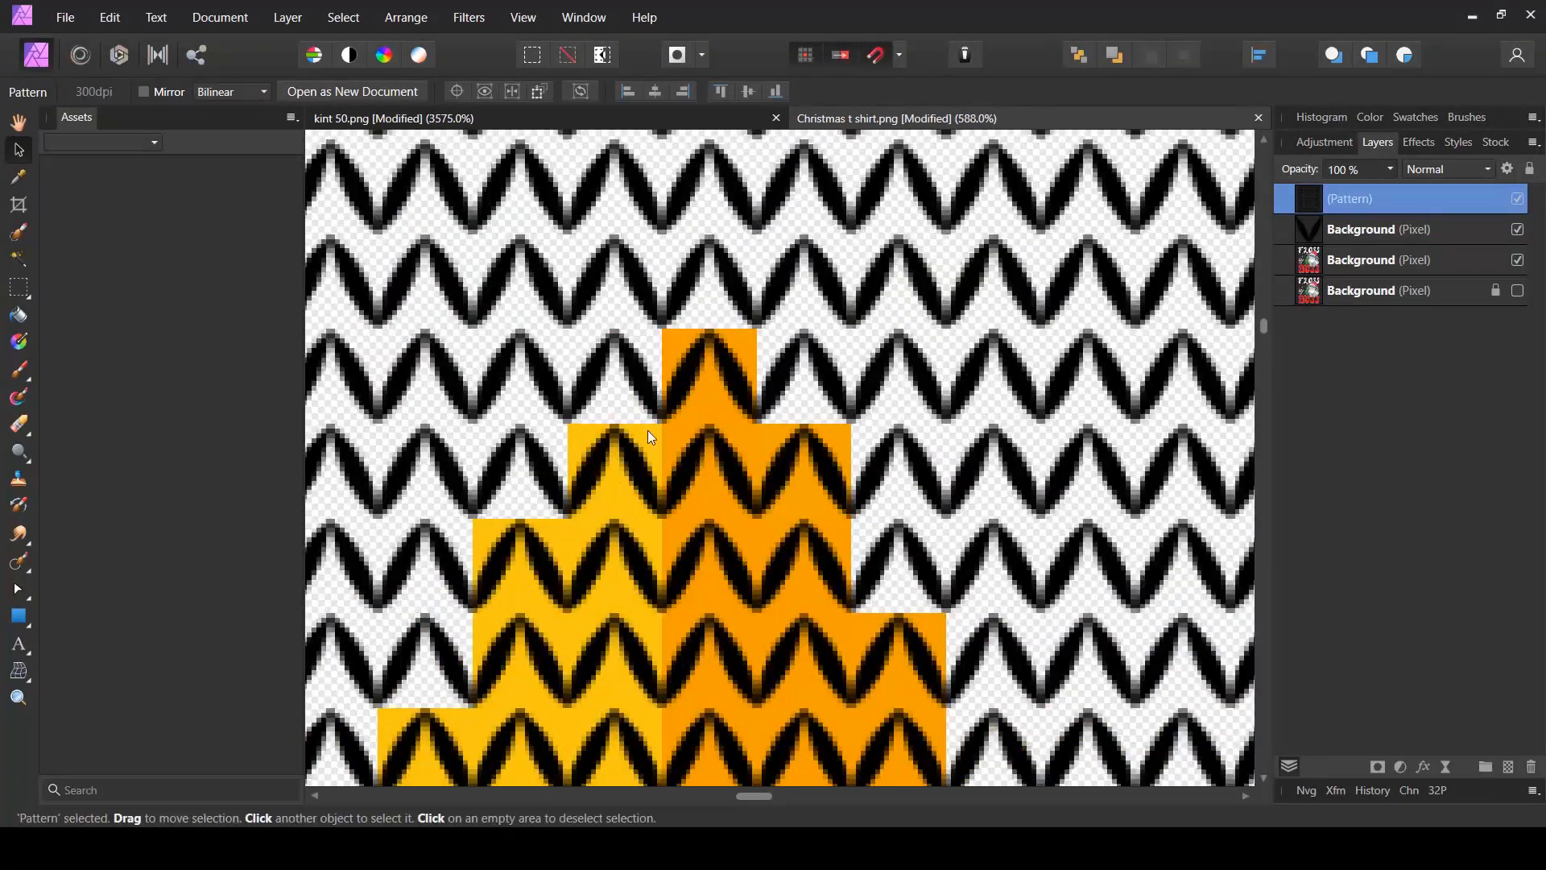
scroll(725, 369, "up", 1)
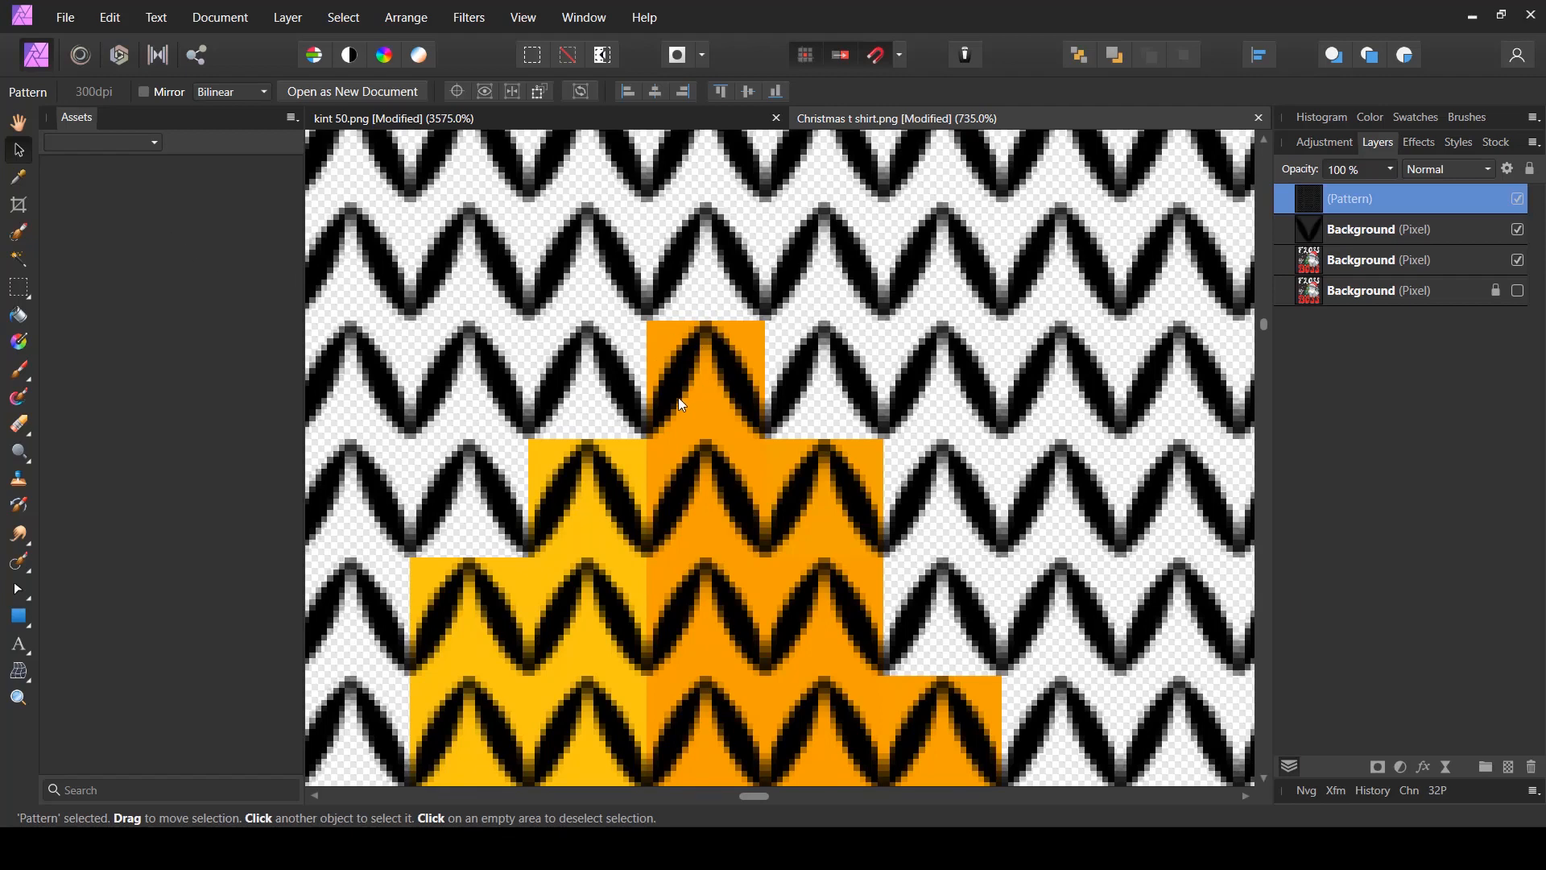
key("Right")
key("Right")
key("Right")
key("Right")
key("Right")
key("Right")
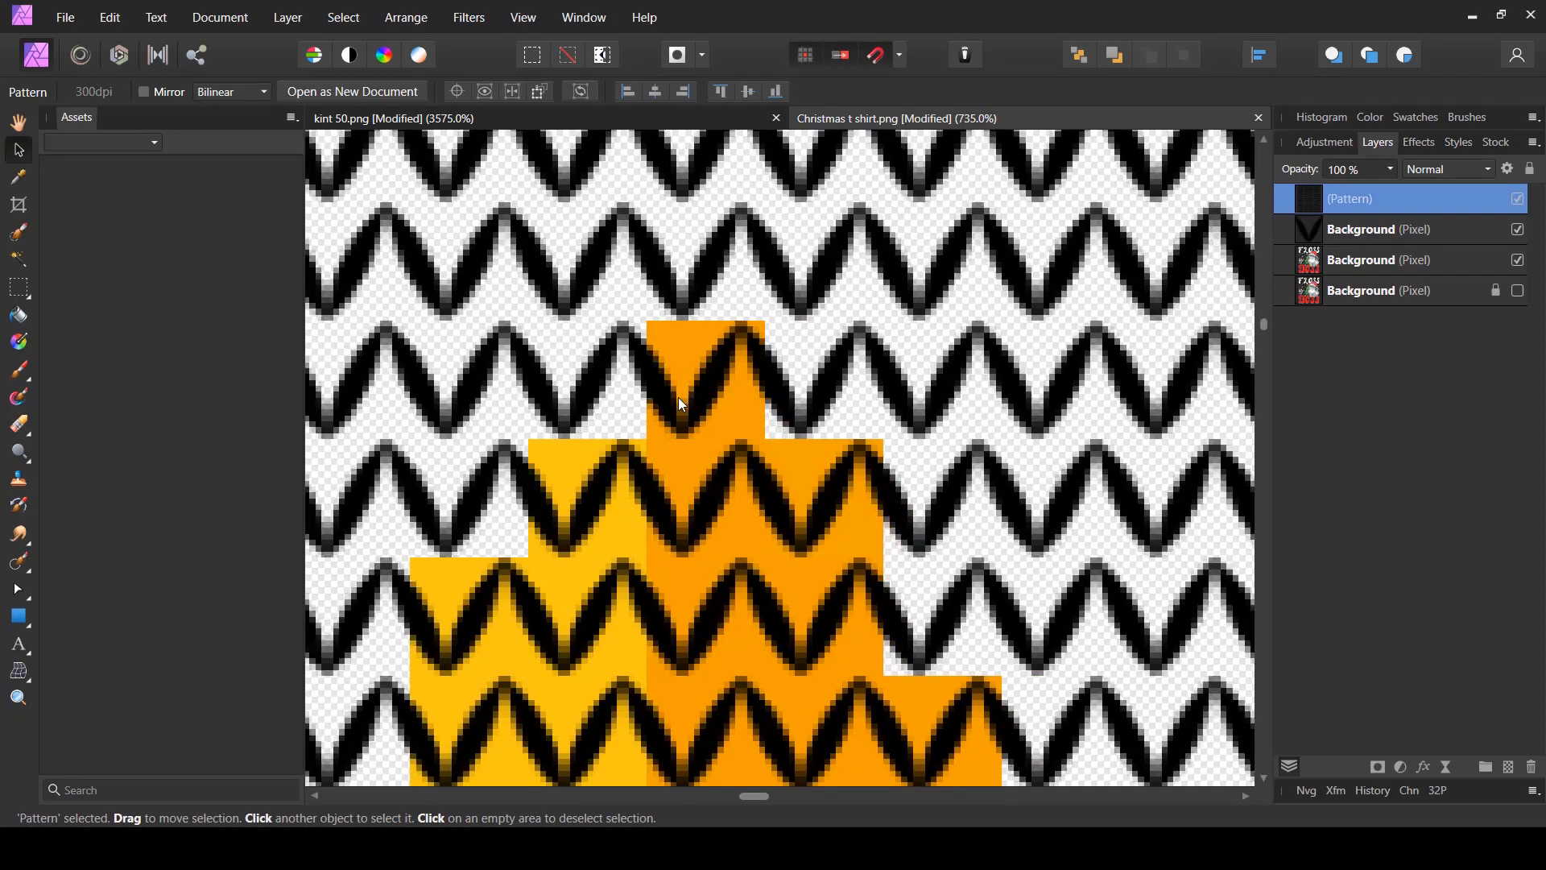
key("Right")
key("Right")
key("Right")
key("Right")
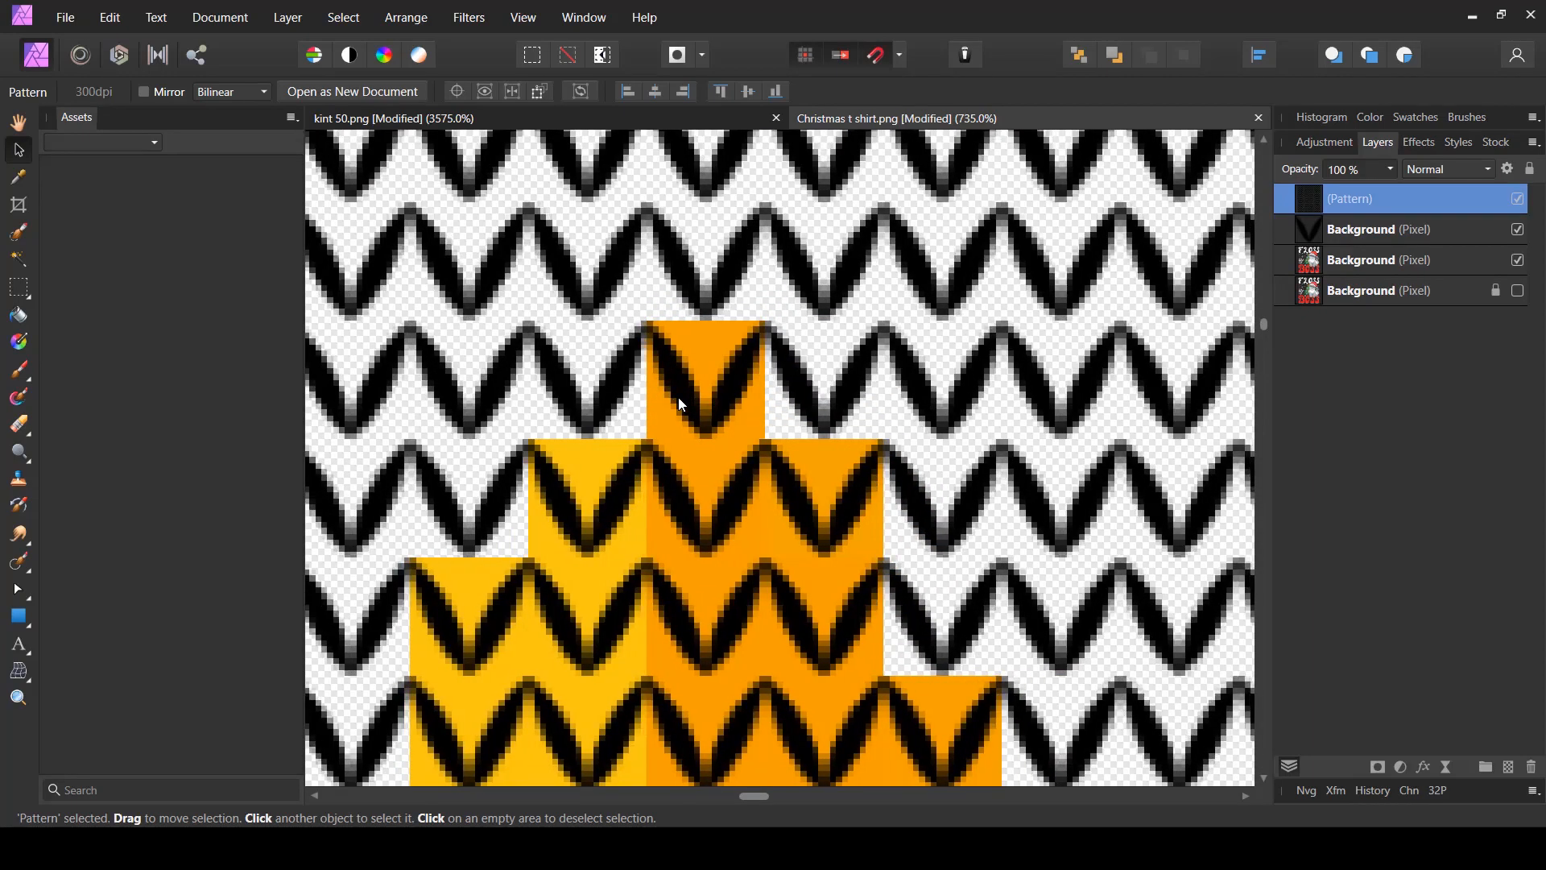
- Load the V-stitch pattern layer's shape as a selection and hide the pattern layer
scroll(678, 397, "down", 10)
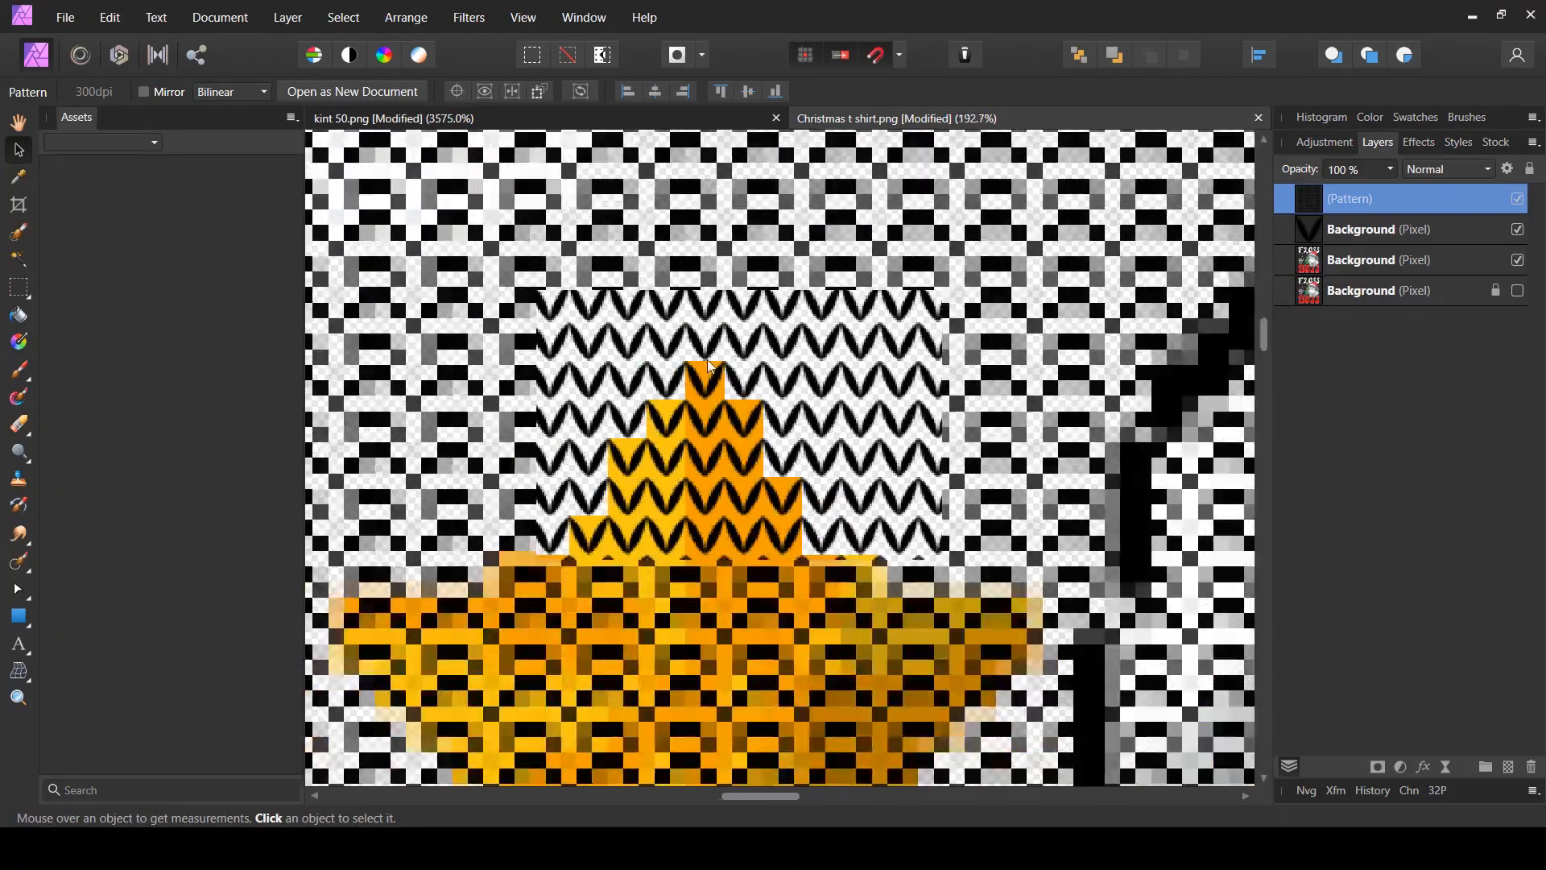
scroll(707, 347, "down", 3)
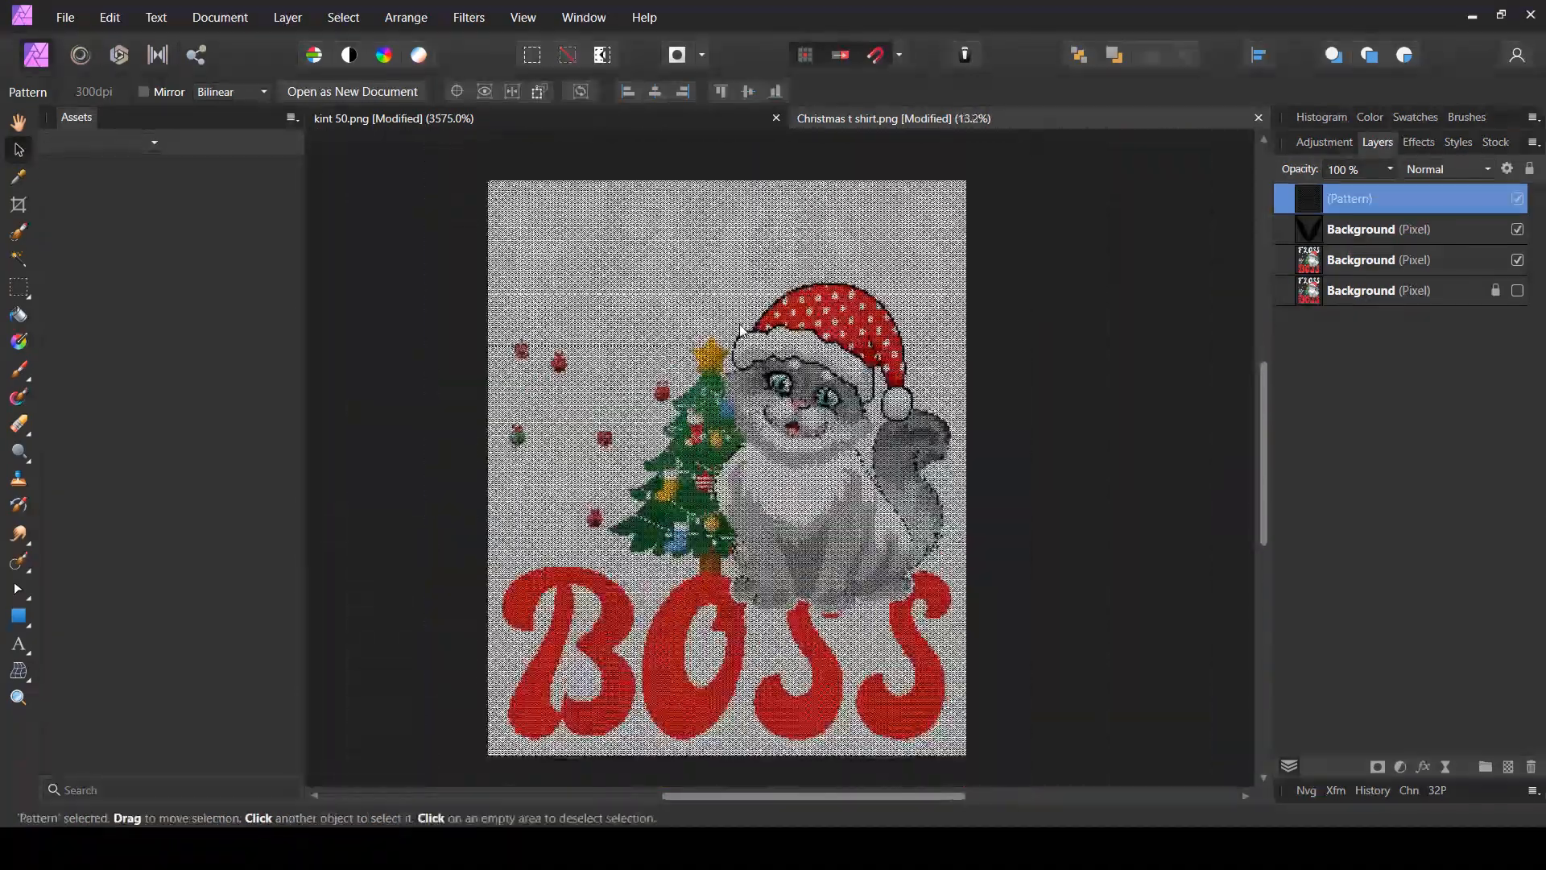
left_click(1317, 203)
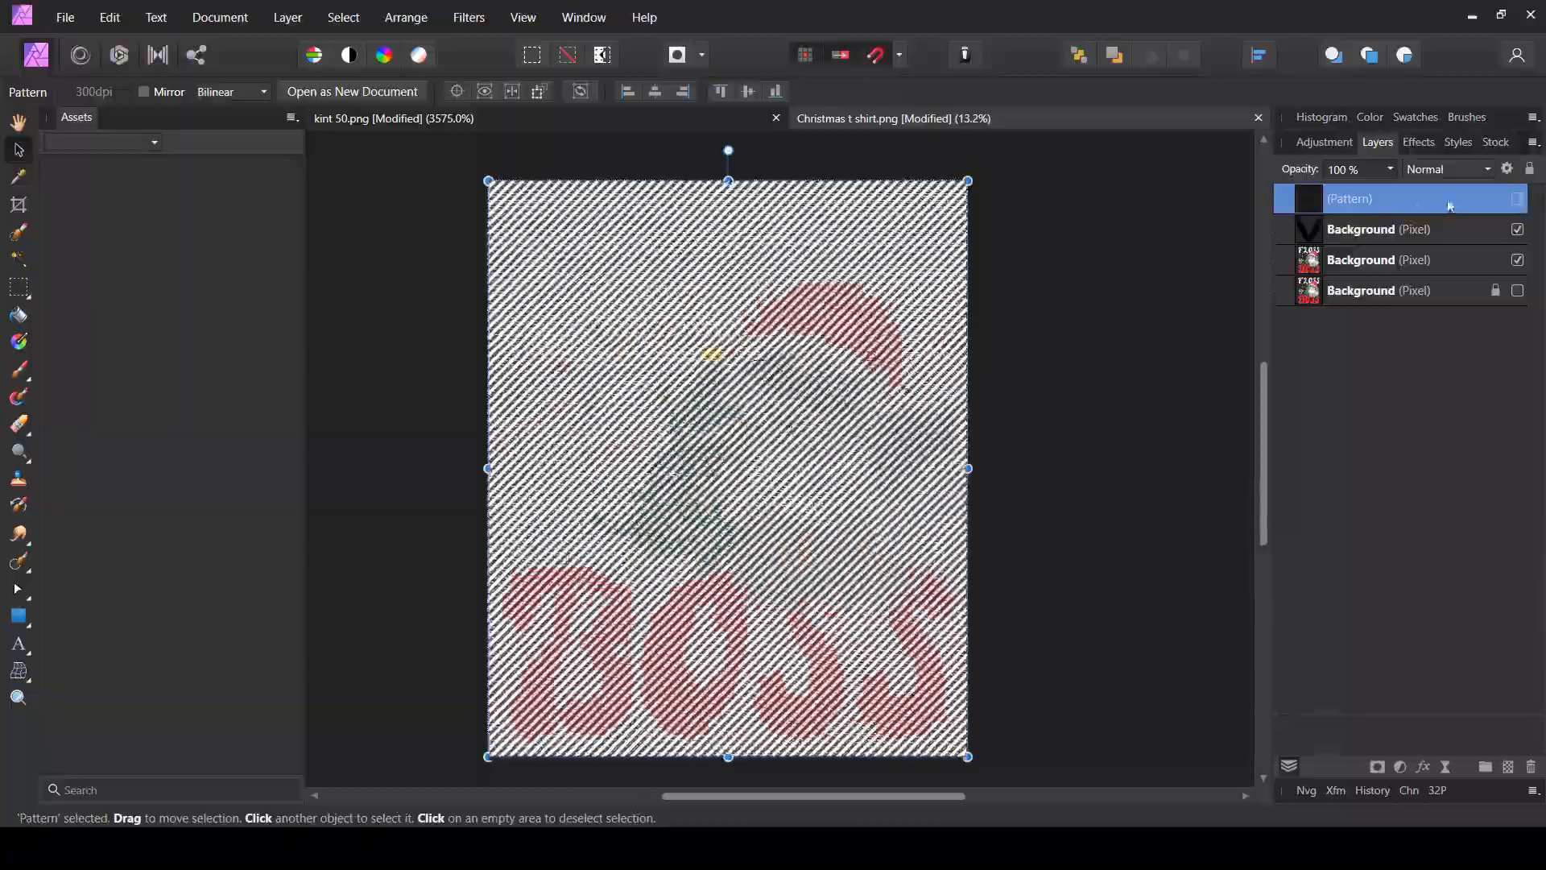
- Duplicate the selected V-stitch area of the pixelated cat artwork to a new layer and hide the full pixelated layer
left_click(1353, 266)
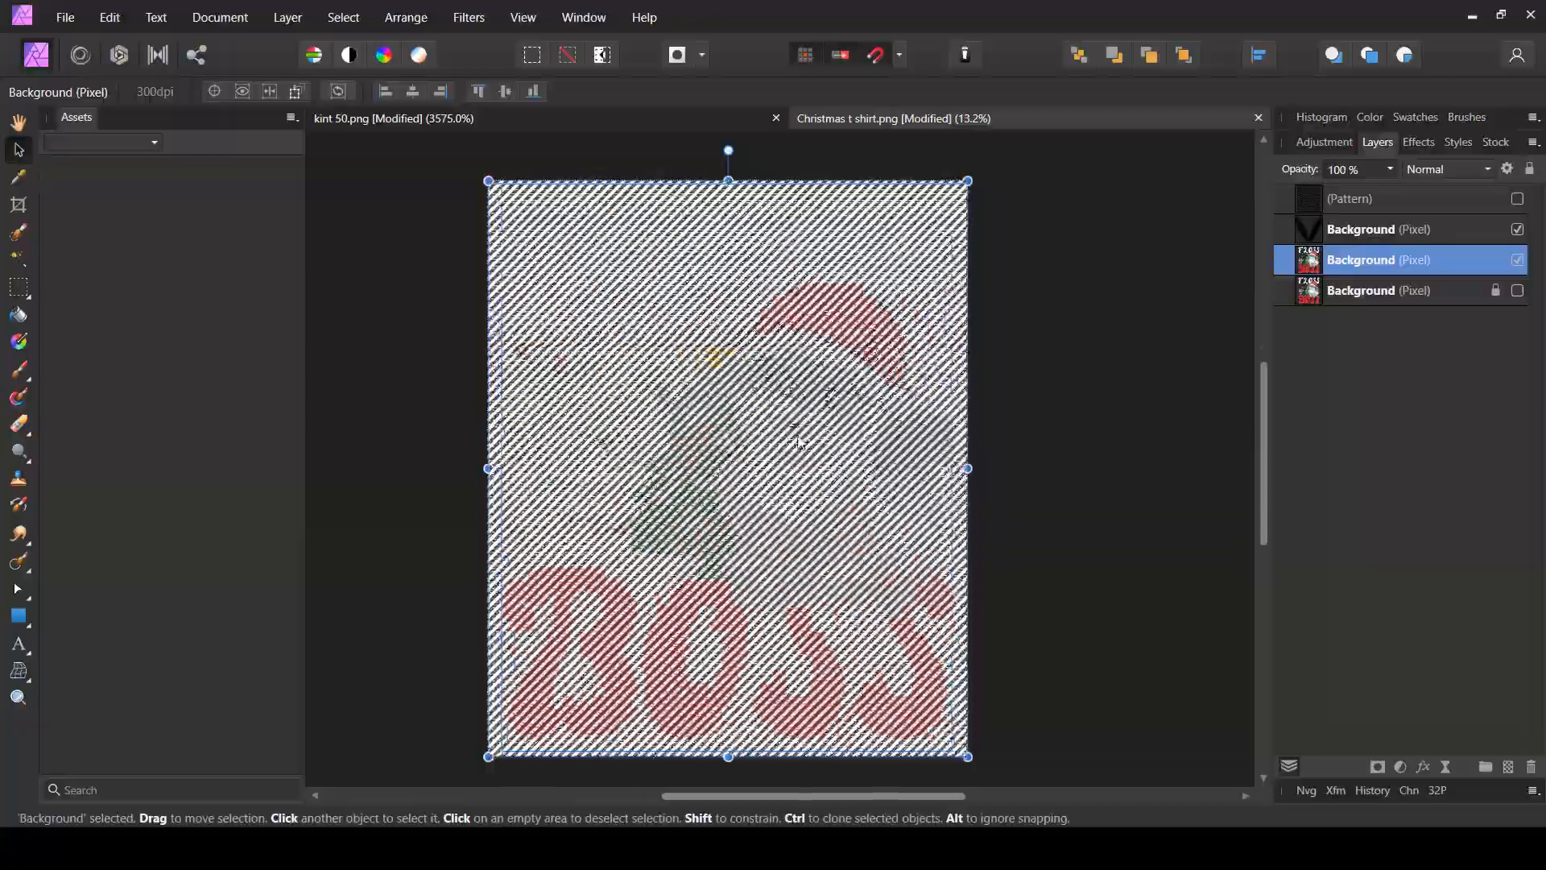
key("ctrl+j")
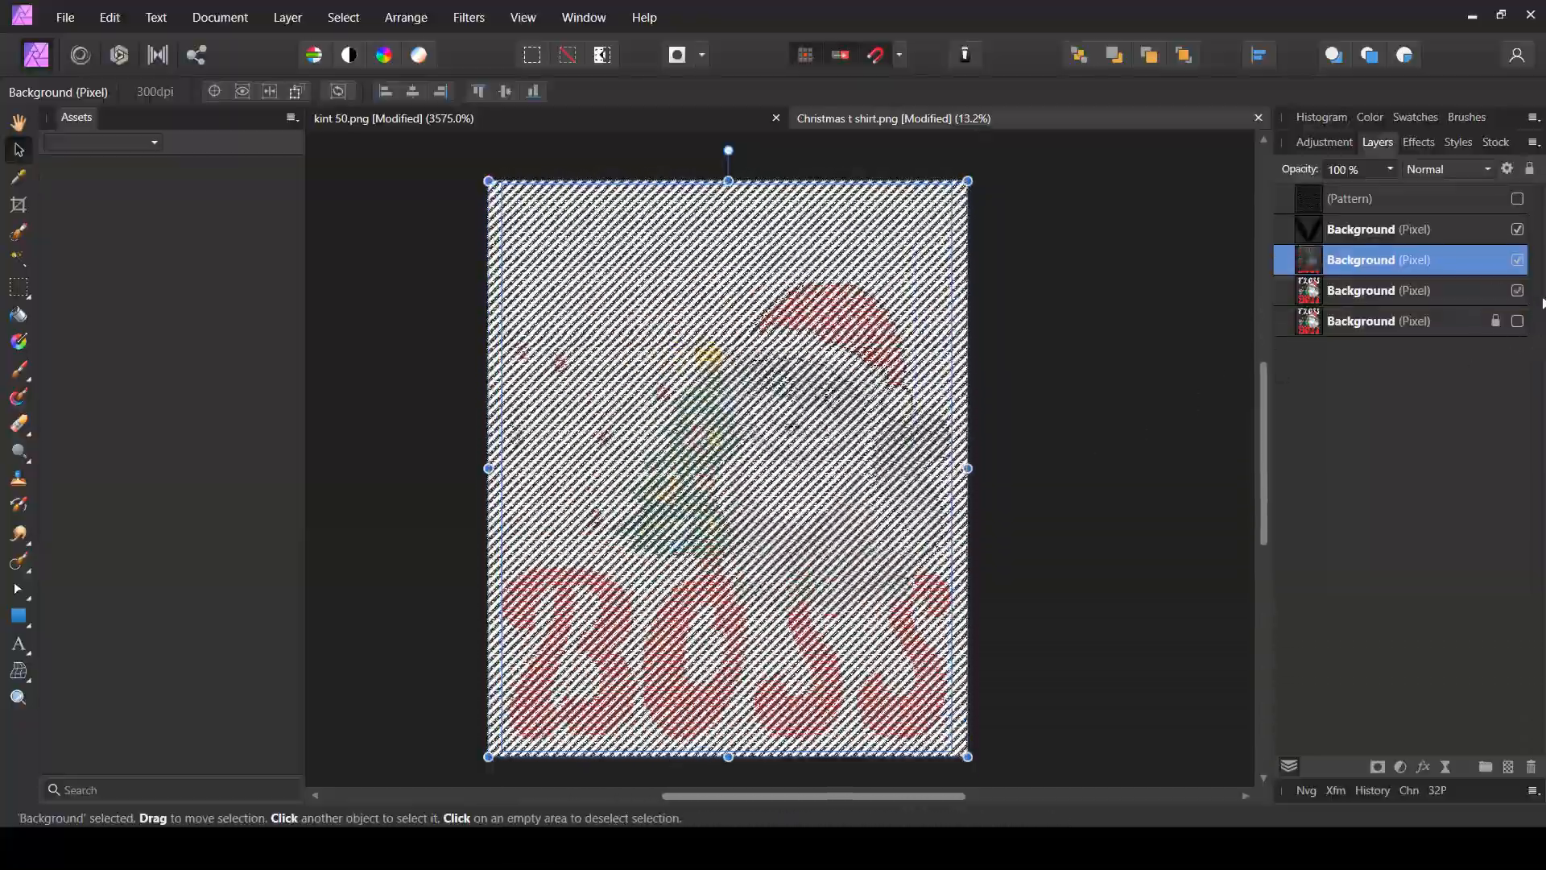
left_click(1518, 291)
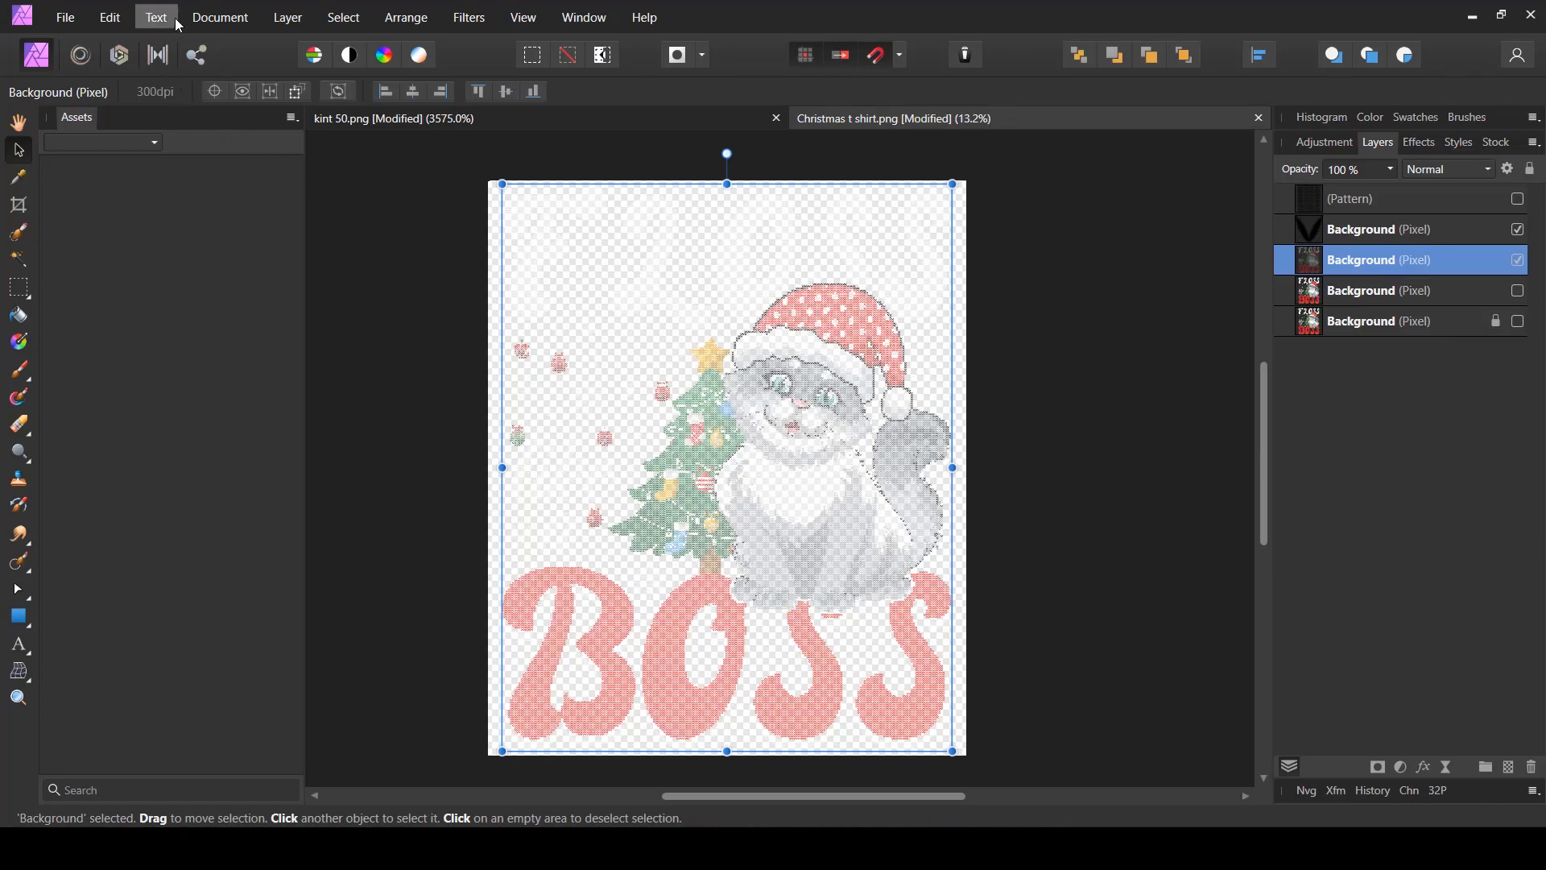
- Add a black fill layer and move it beneath all other layers as the background
left_click(290, 19)
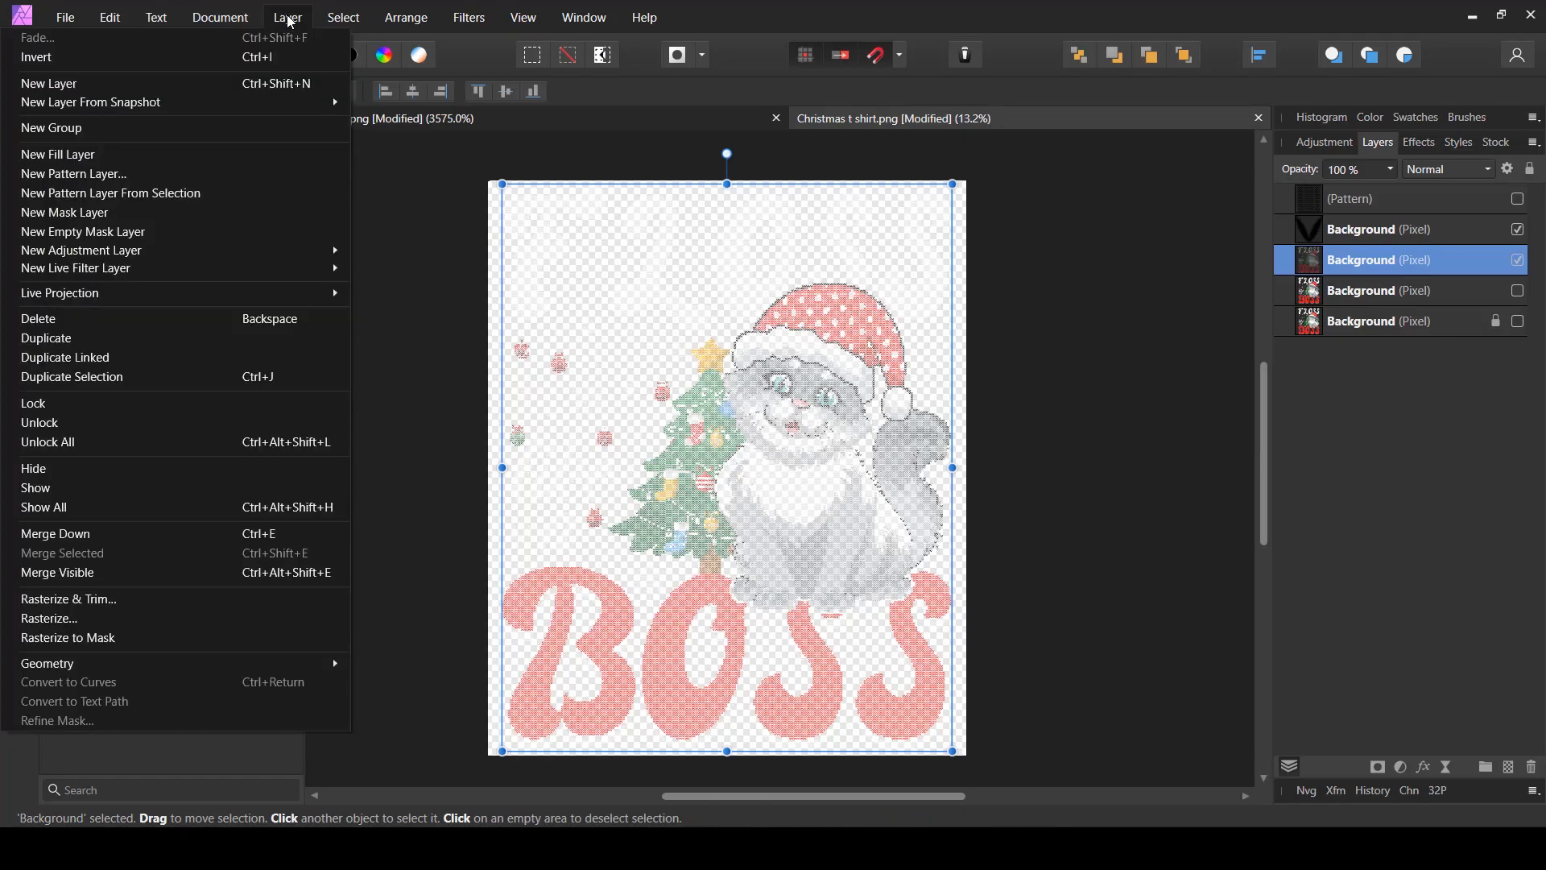
left_click(46, 160)
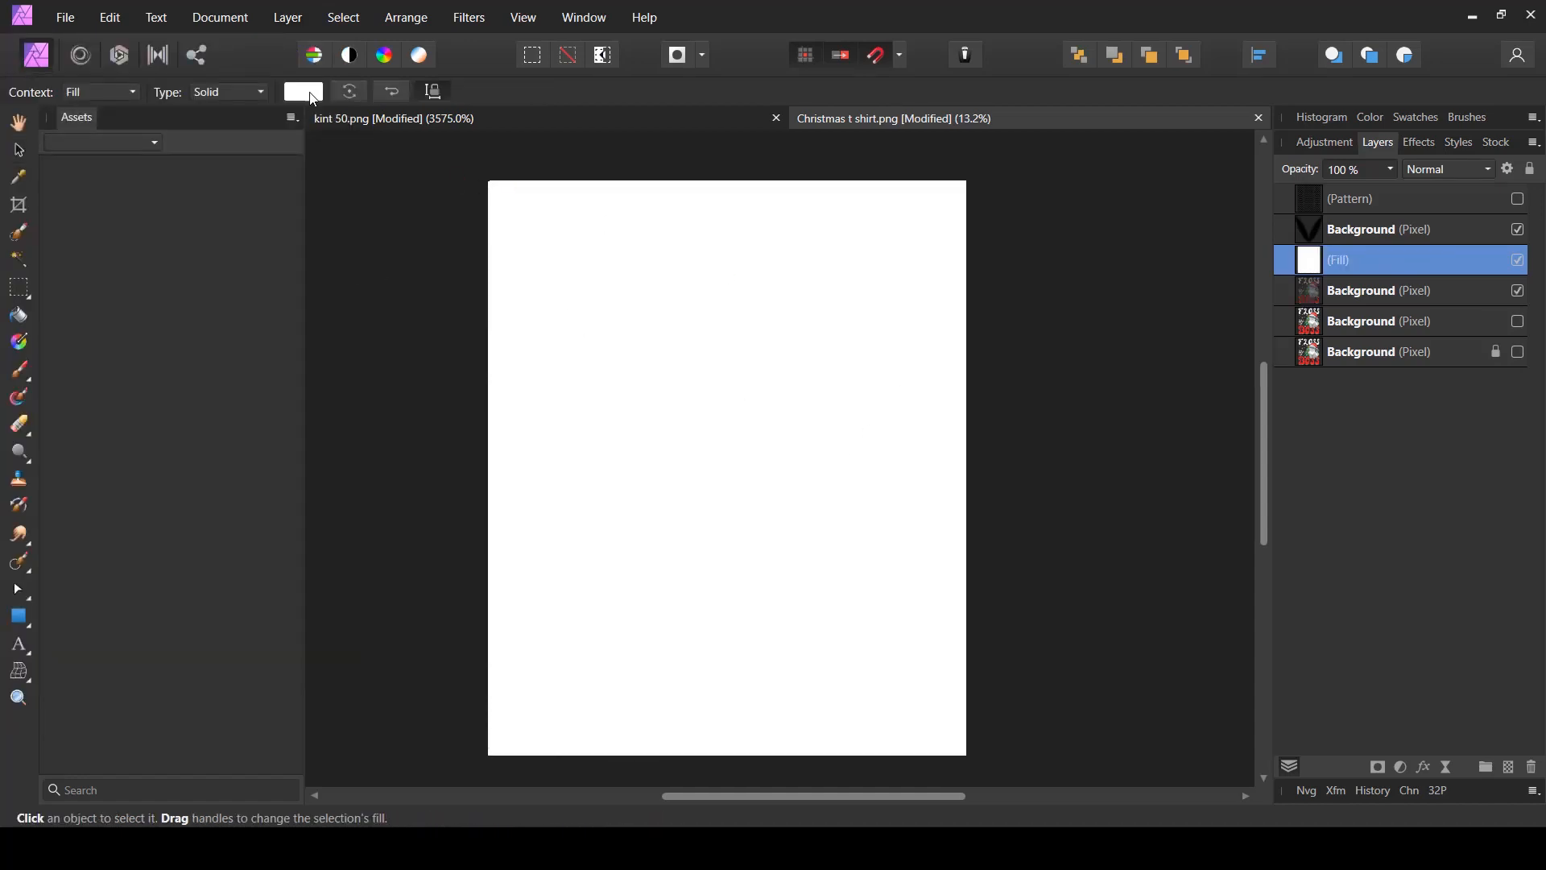
left_click(304, 94)
left_click_drag(308, 239, 136, 219)
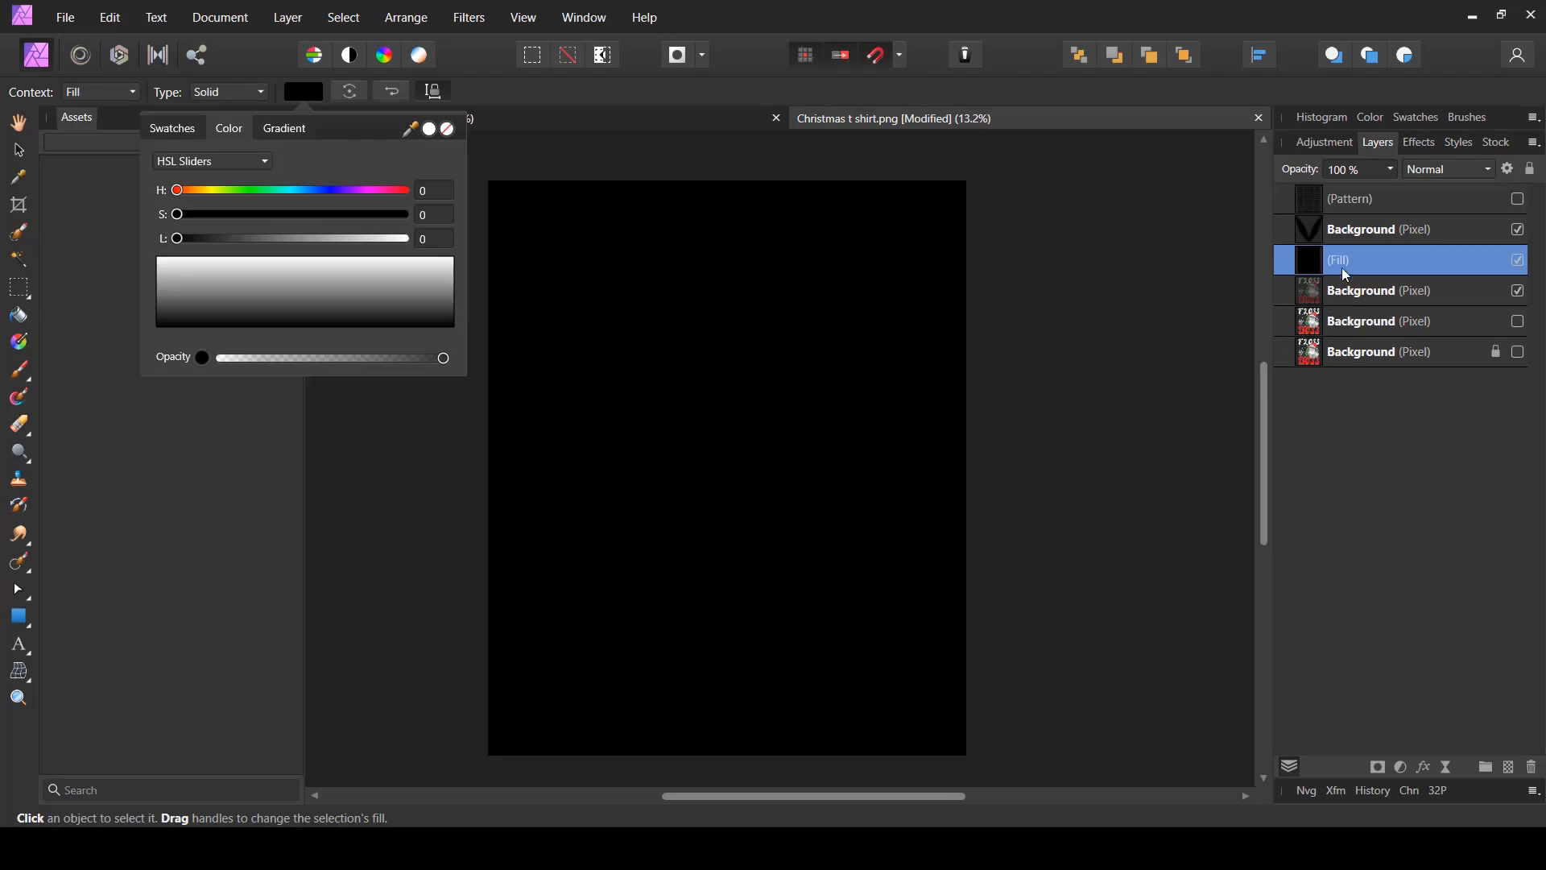
left_click_drag(1316, 270, 1300, 393)
key("v")
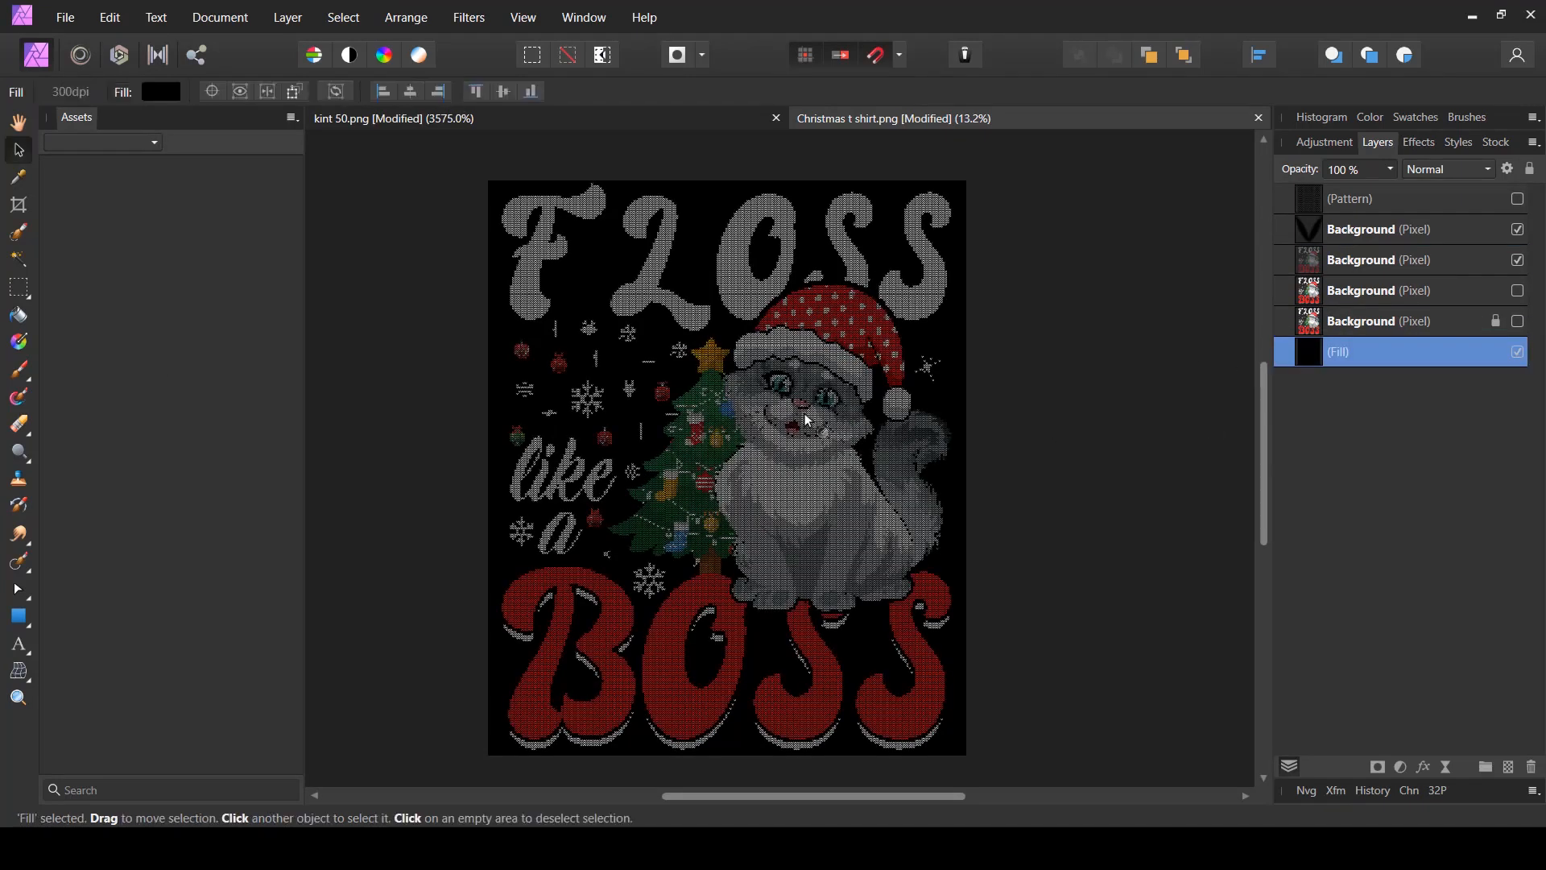
- Examine the knitted V stitches on the star, Santa hat and cat's face against the black background
left_click(16, 121)
scroll(725, 306, "down", 1)
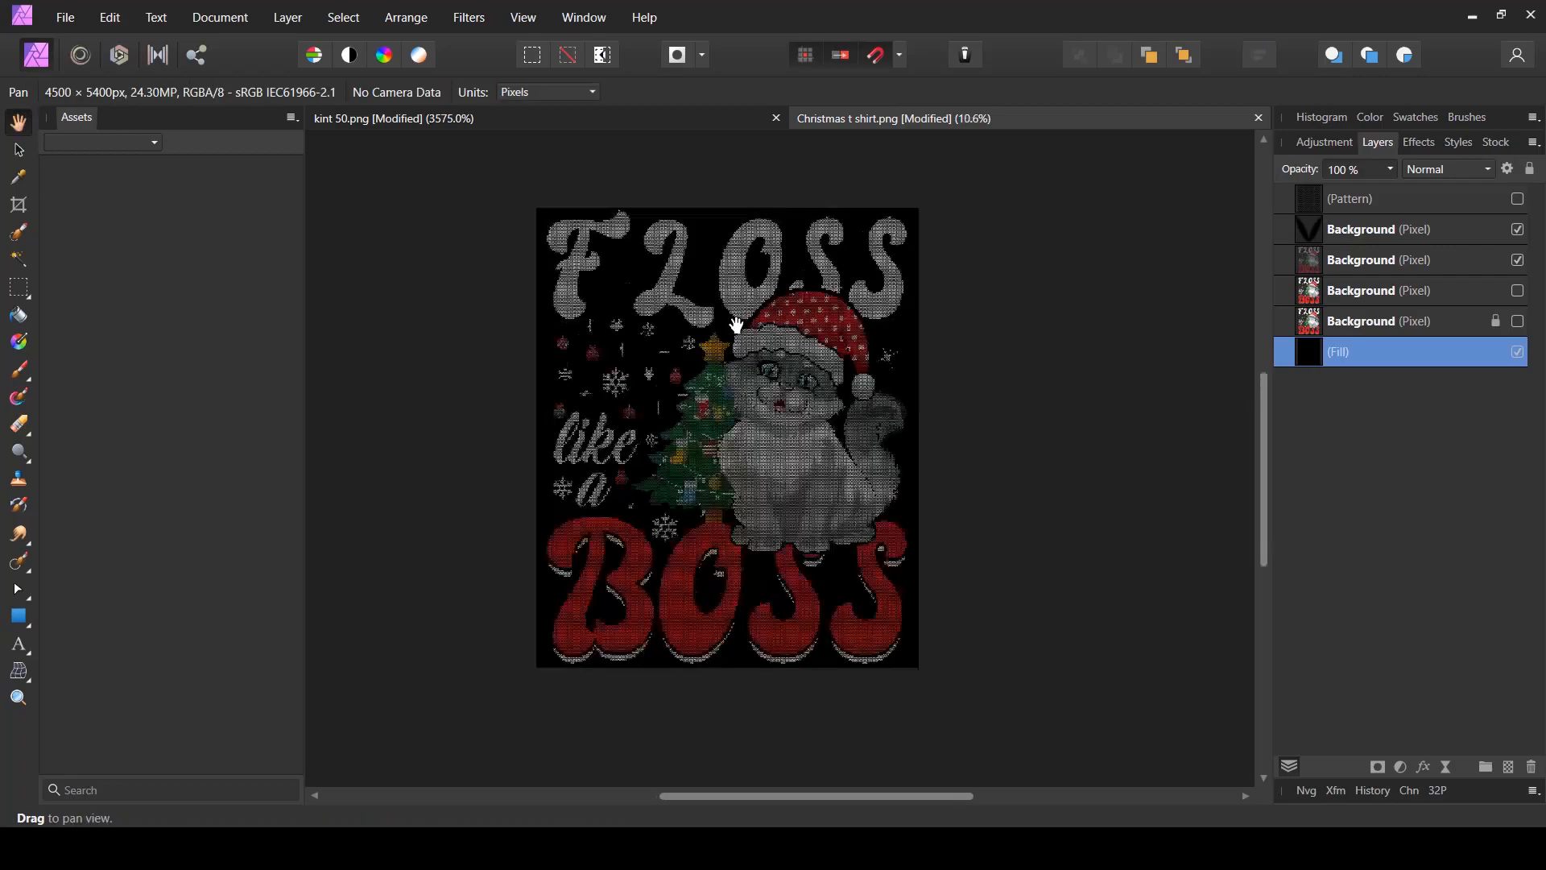
scroll(793, 457, "up", 5)
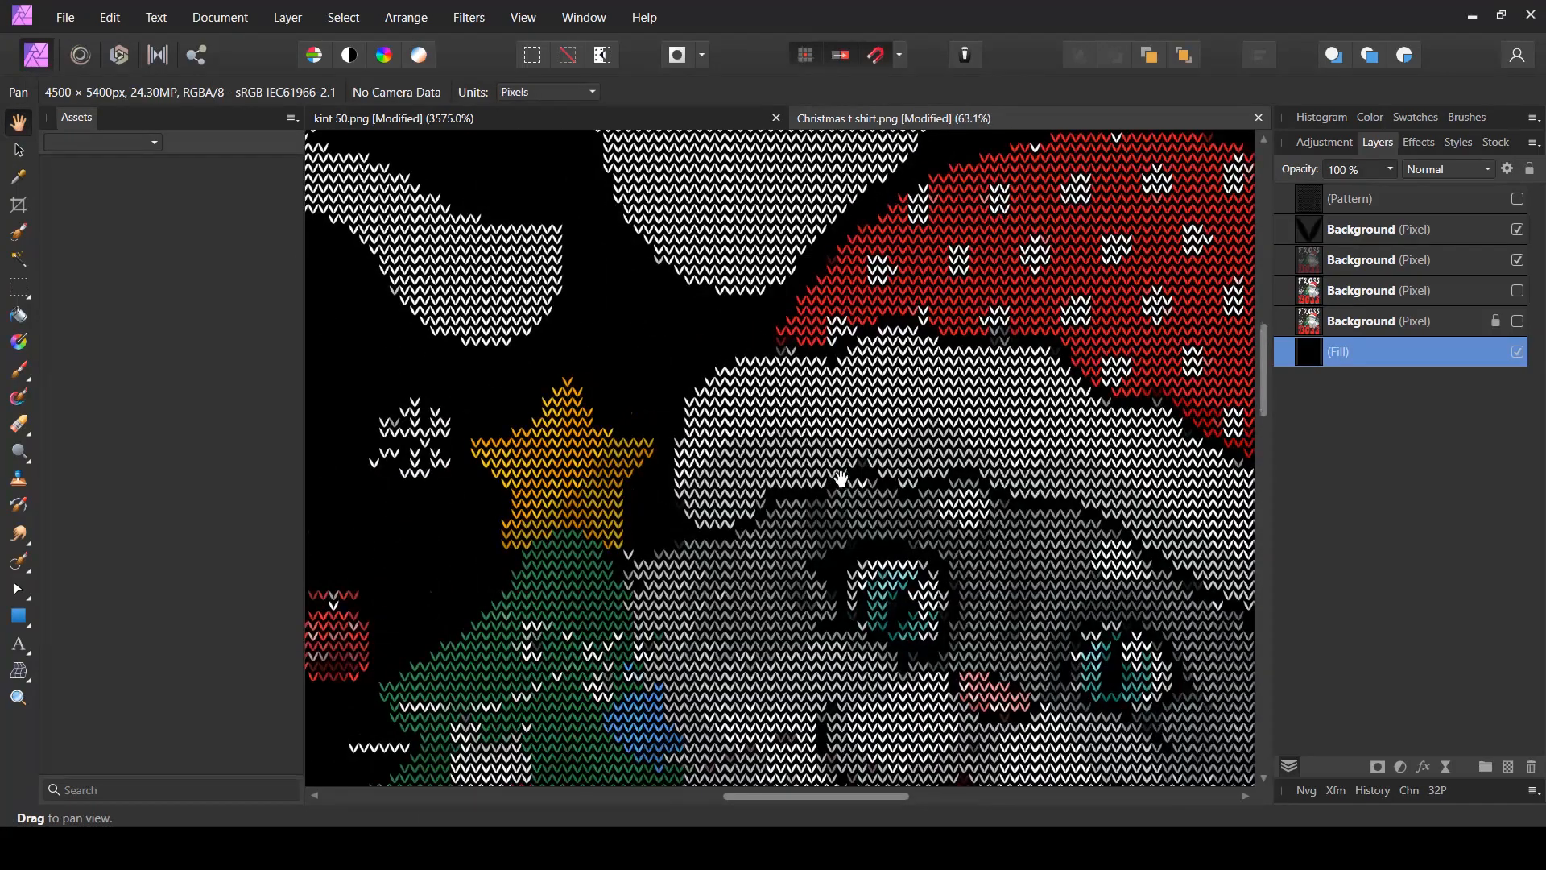
- Examine the V stitches on the tree ornaments, the cat's mouth and the FLOSS lettering, and check the overall design on black
scroll(632, 553, "up", 3)
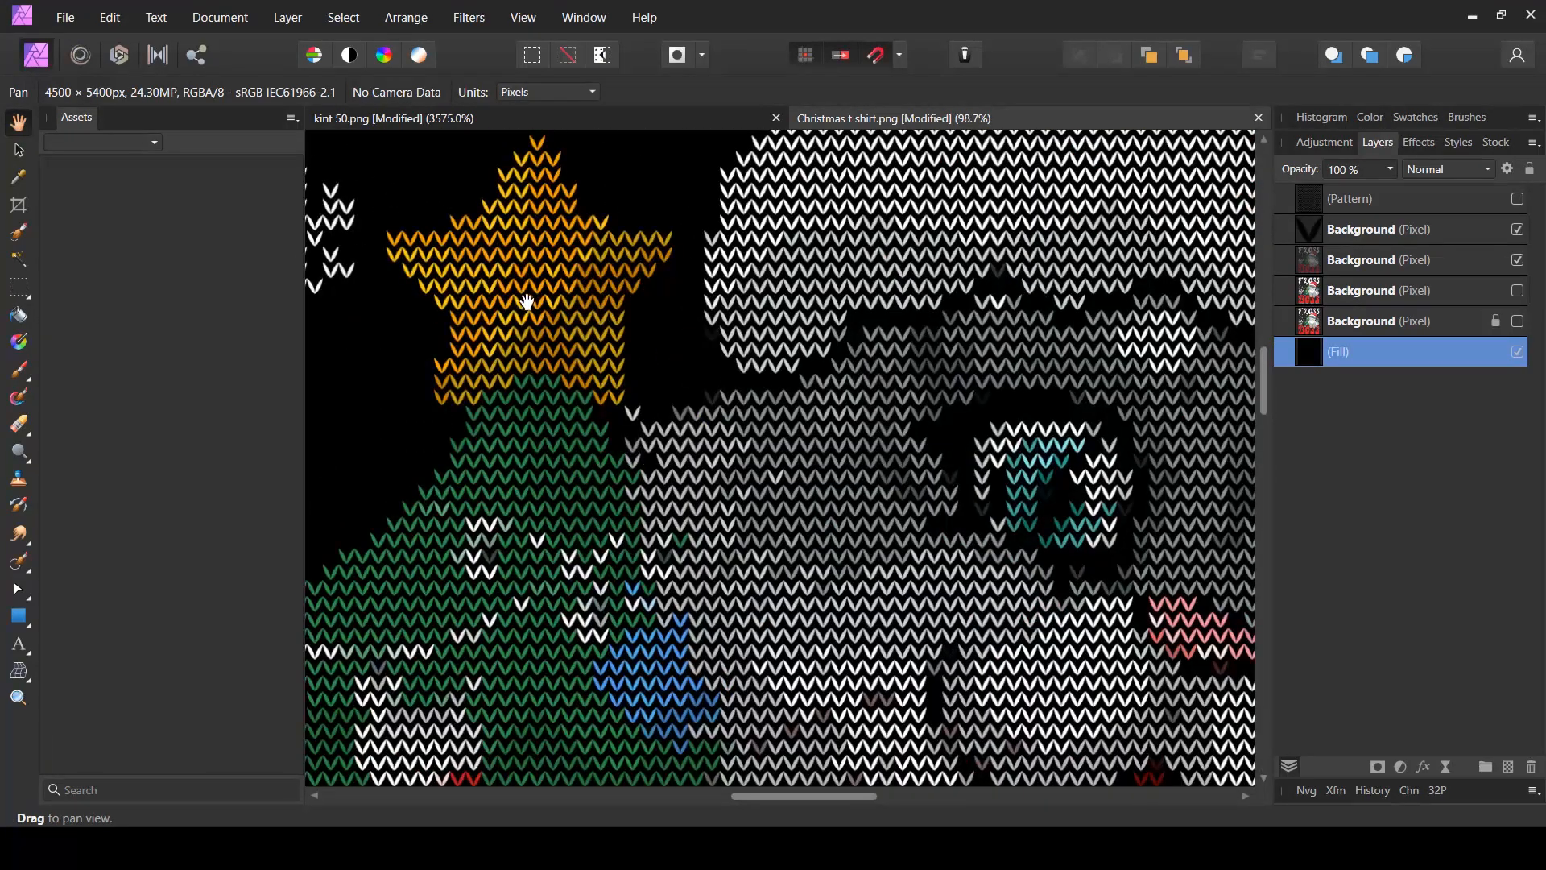
left_click_drag(525, 304, 918, 520)
scroll(918, 519, "down", 10)
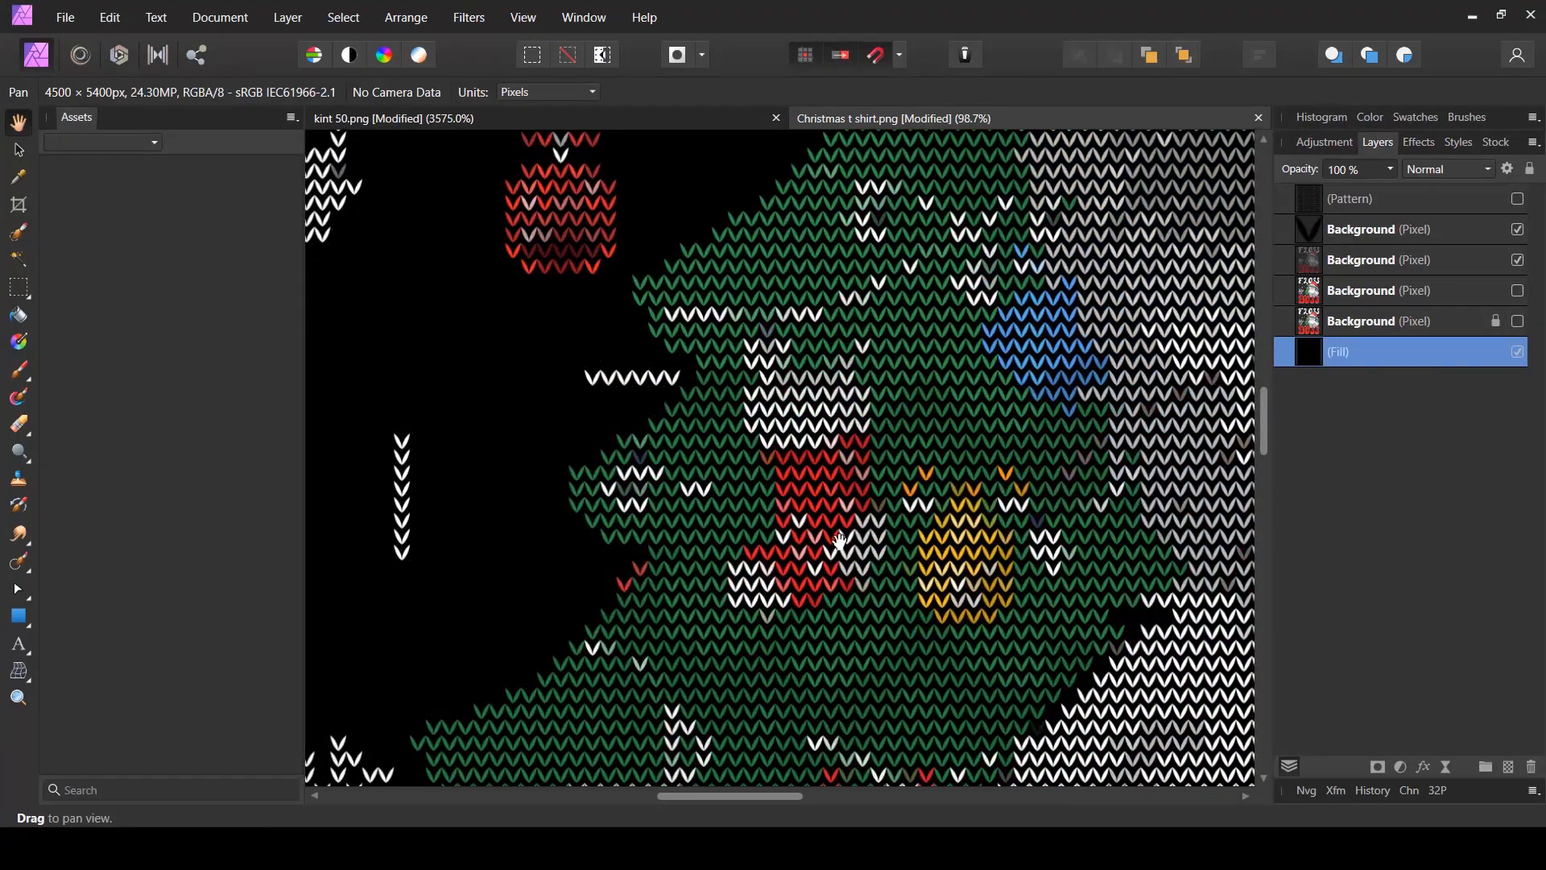
scroll(837, 535, "up", 1)
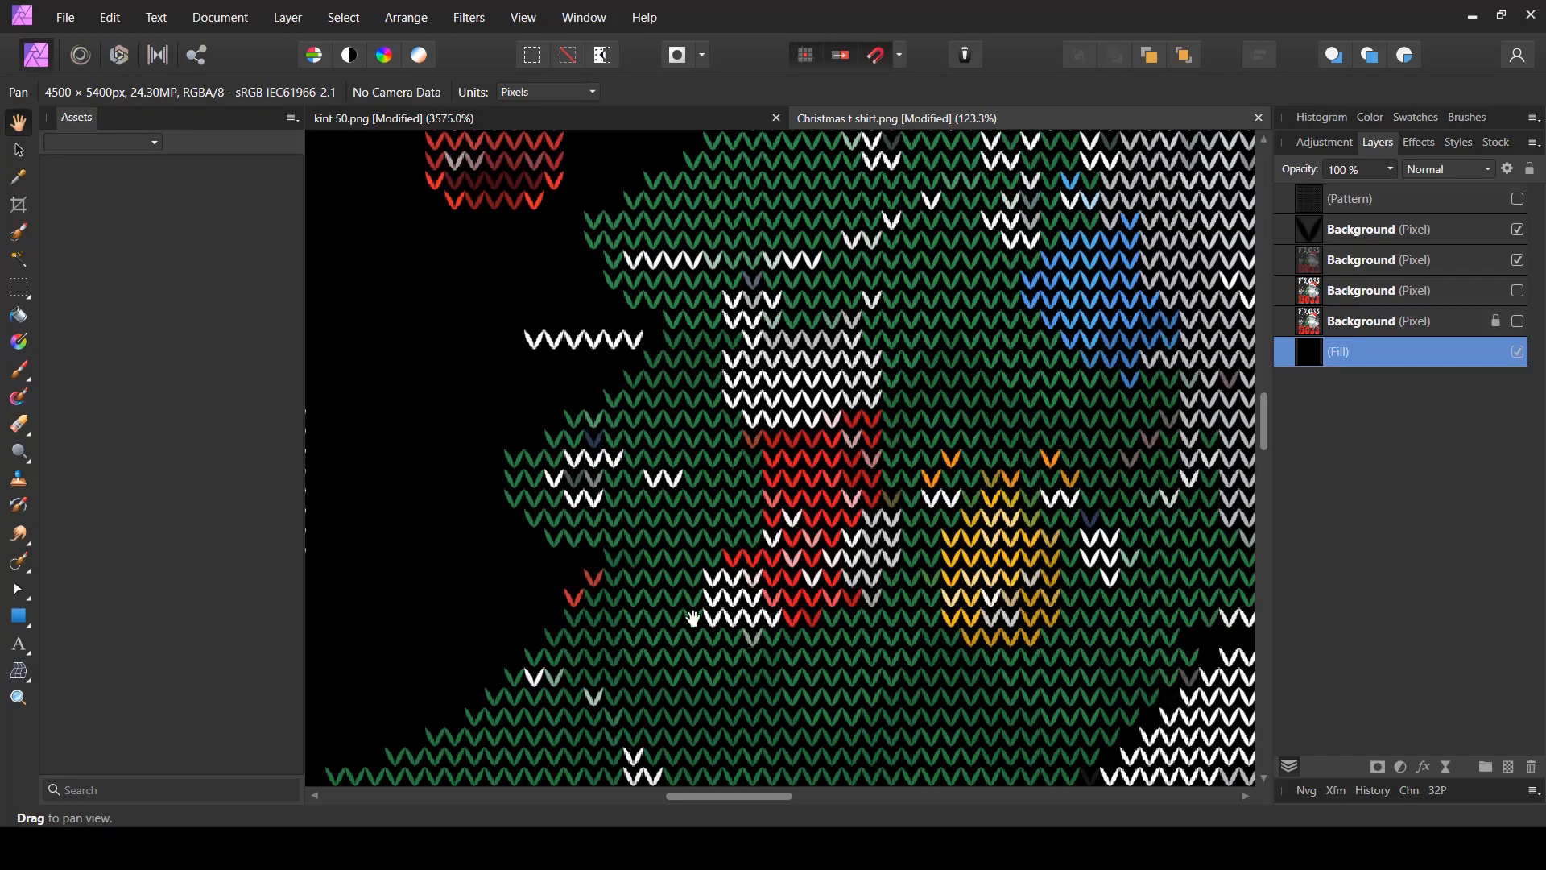
left_click_drag(691, 618, 839, 374)
mouse_move(802, 542)
left_mouse_down()
mouse_move(848, 351)
mouse_move(911, 352)
mouse_move(879, 348)
left_mouse_up()
left_click_drag(1160, 314, 687, 590)
left_click_drag(1179, 262, 763, 537)
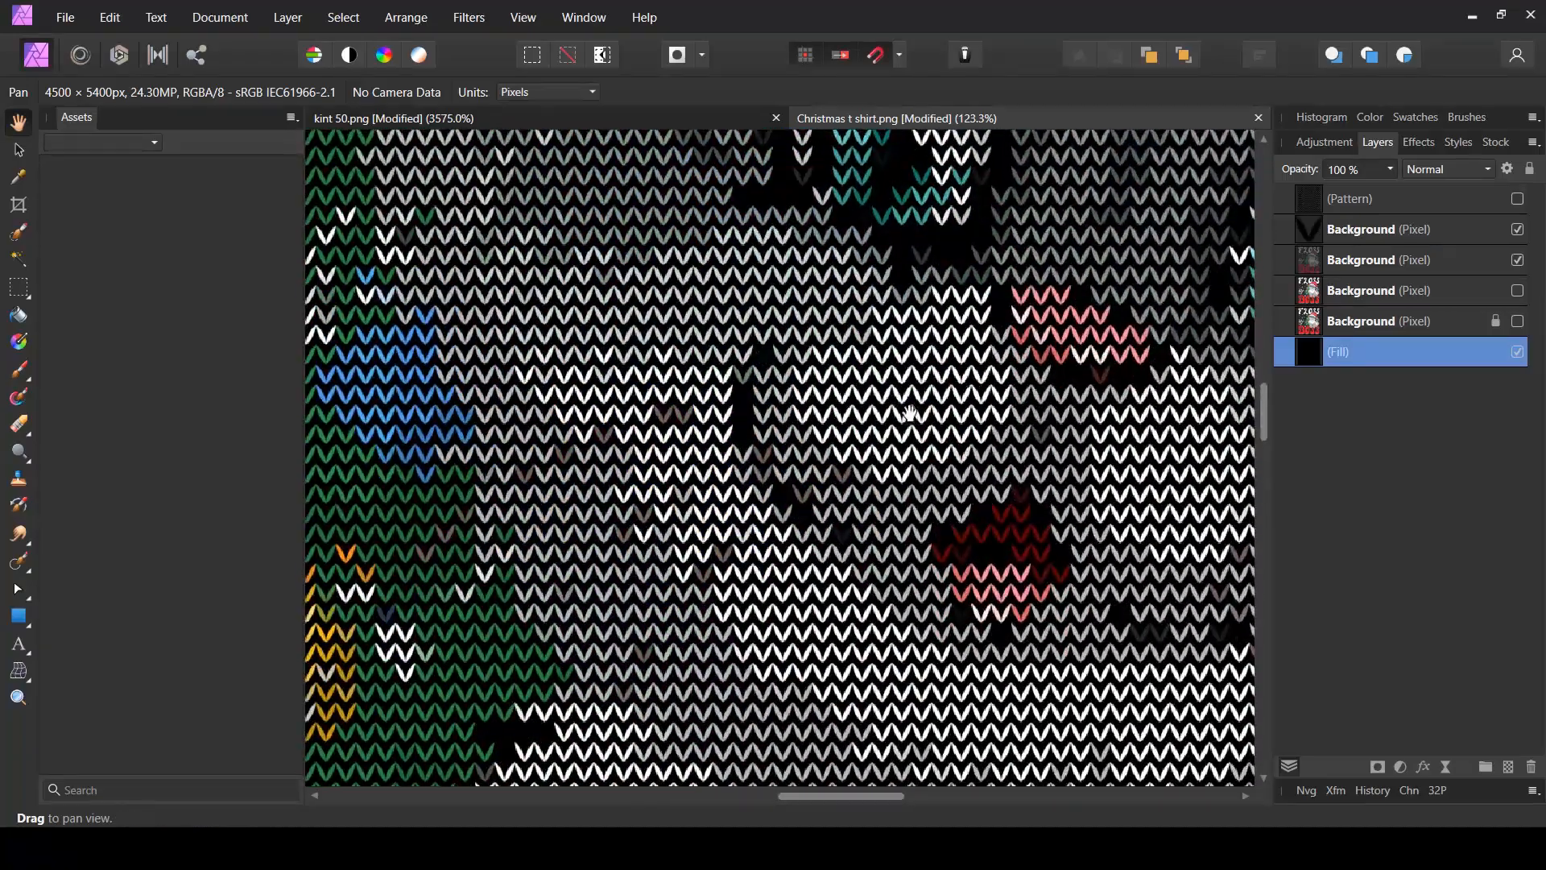
scroll(821, 417, "down", 5)
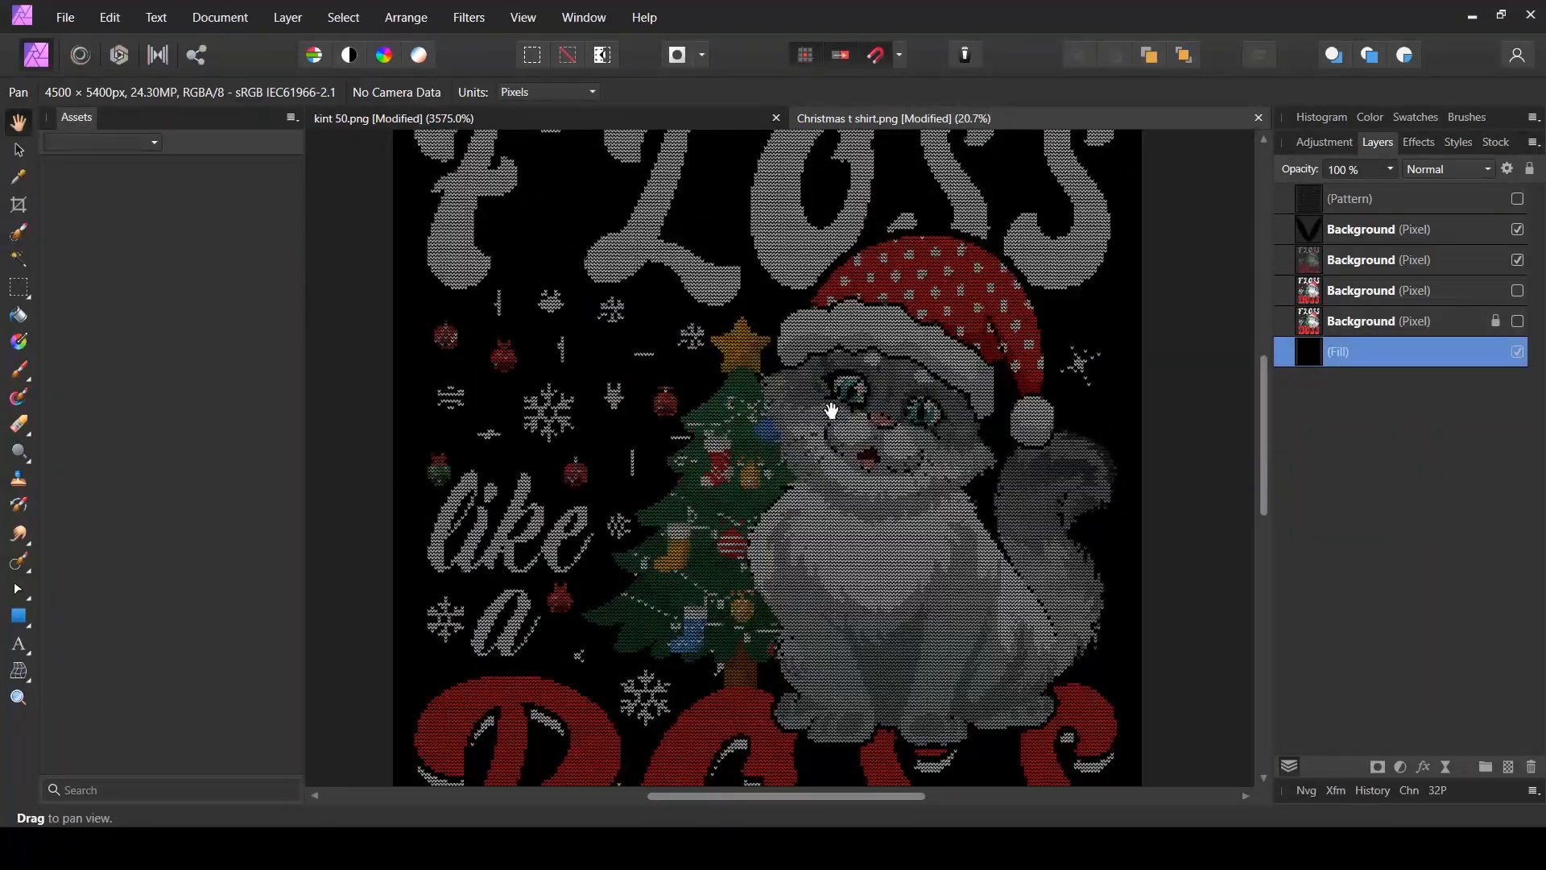
scroll(741, 234, "up", 4)
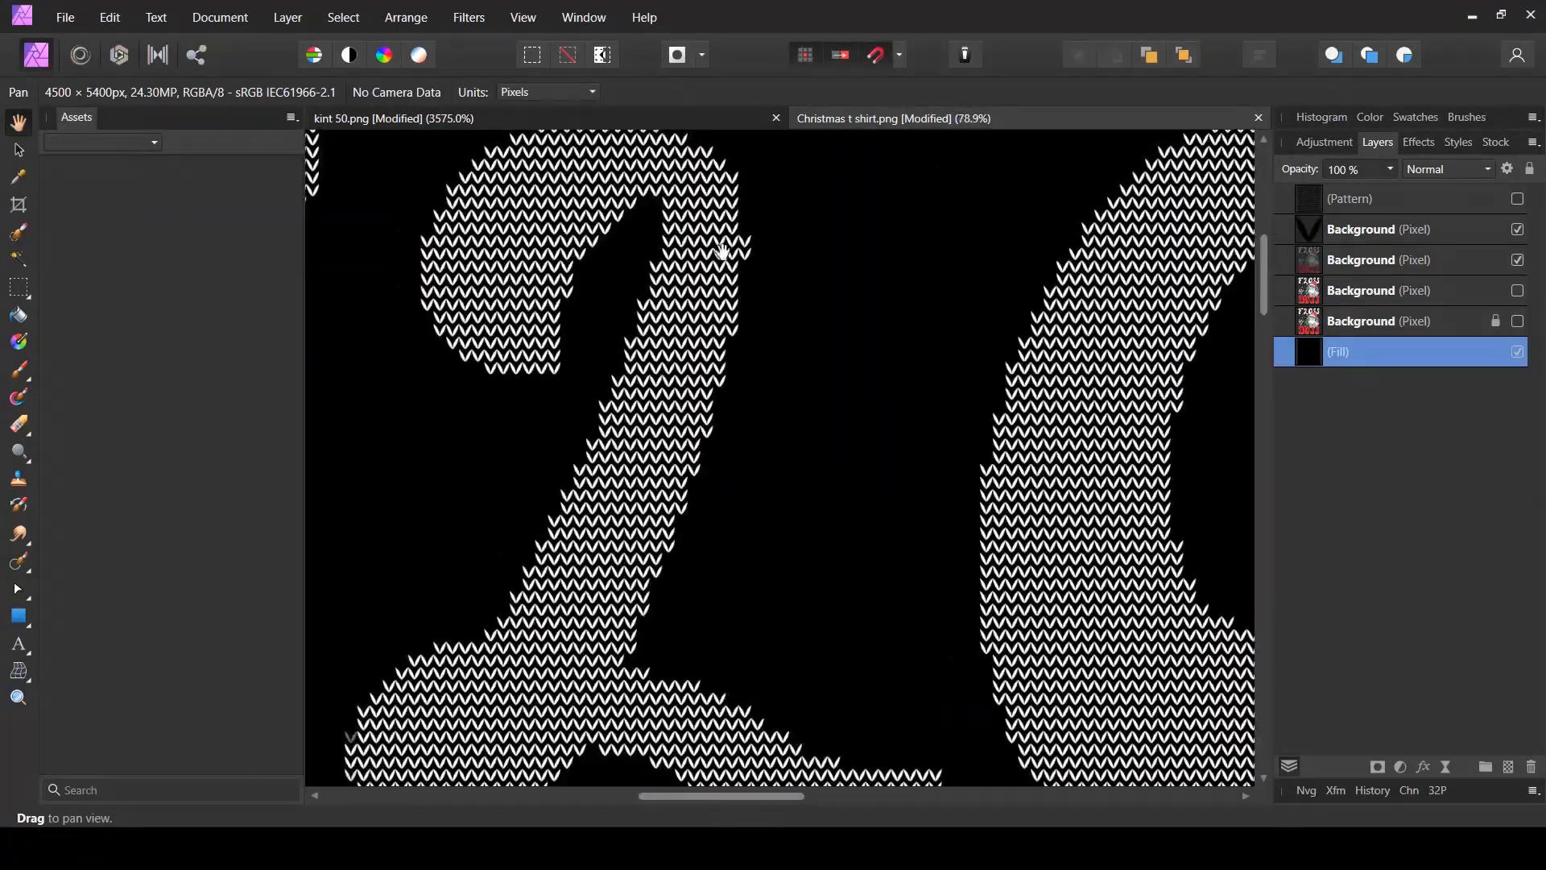
scroll(693, 331, "down", 3)
scroll(856, 408, "down", 2)
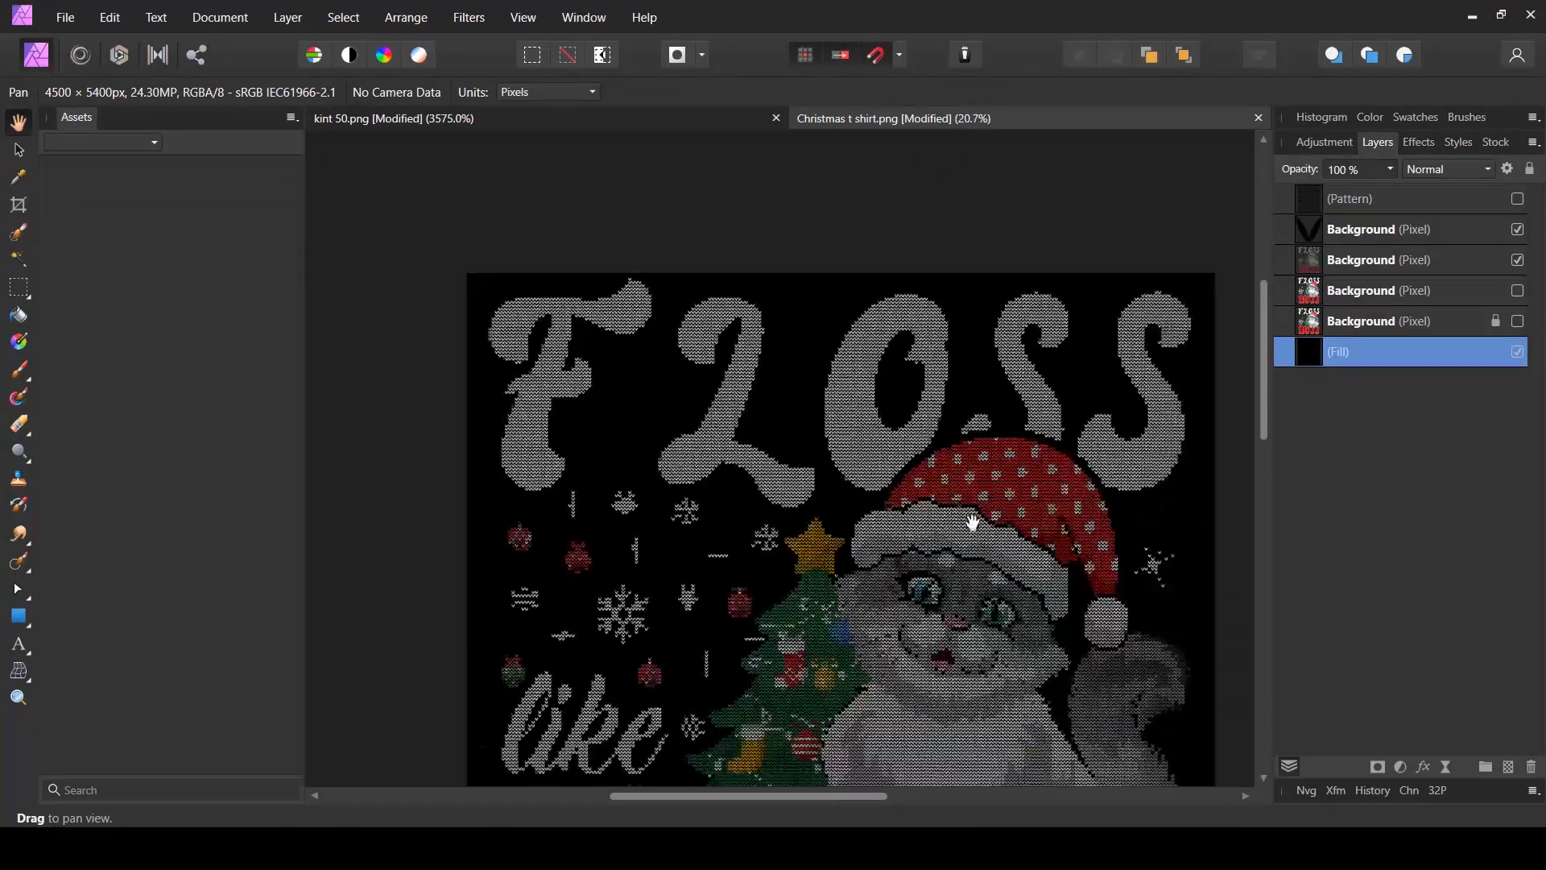
left_click_drag(1008, 665, 948, 409)
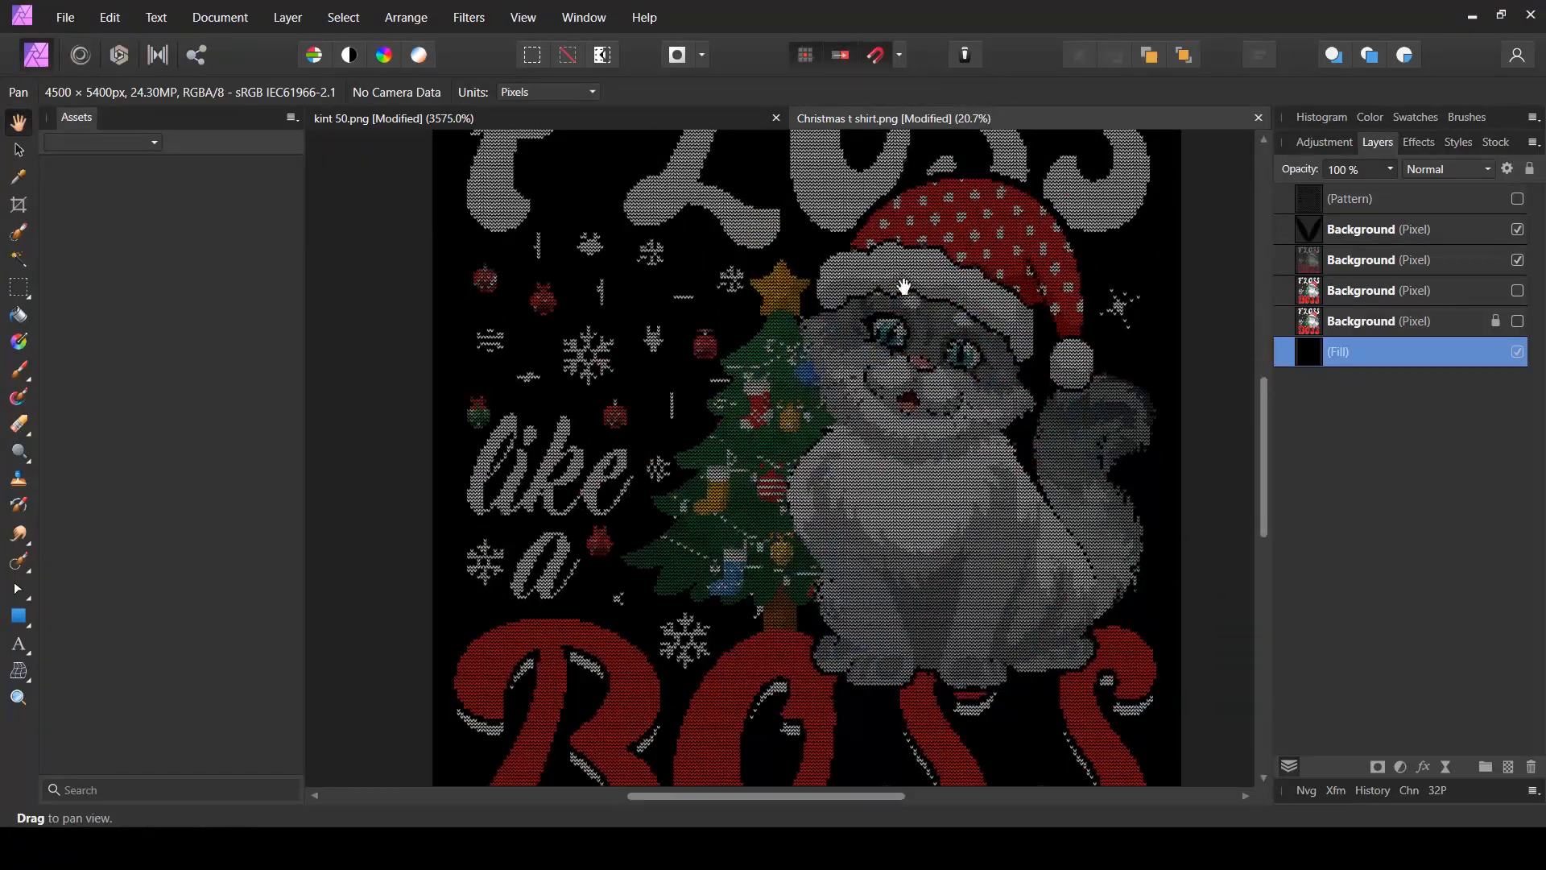
- Hide the V-shape layer and stack two duplicates of the stitched artwork layer, offset slightly downward to thicken the stitches
scroll(905, 287, "up", 10)
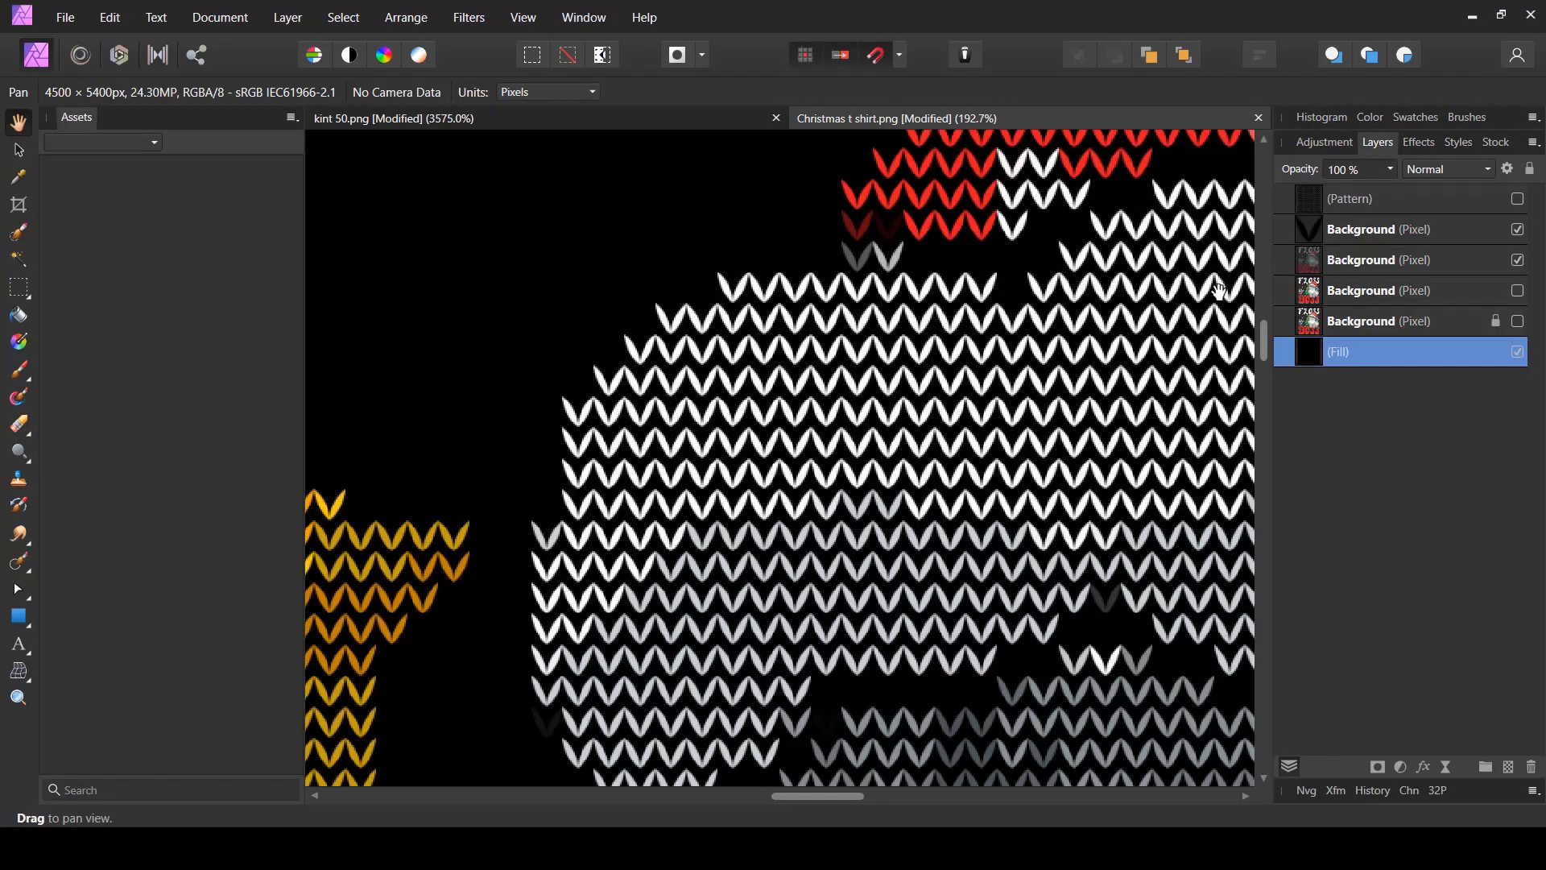
left_click(1379, 263)
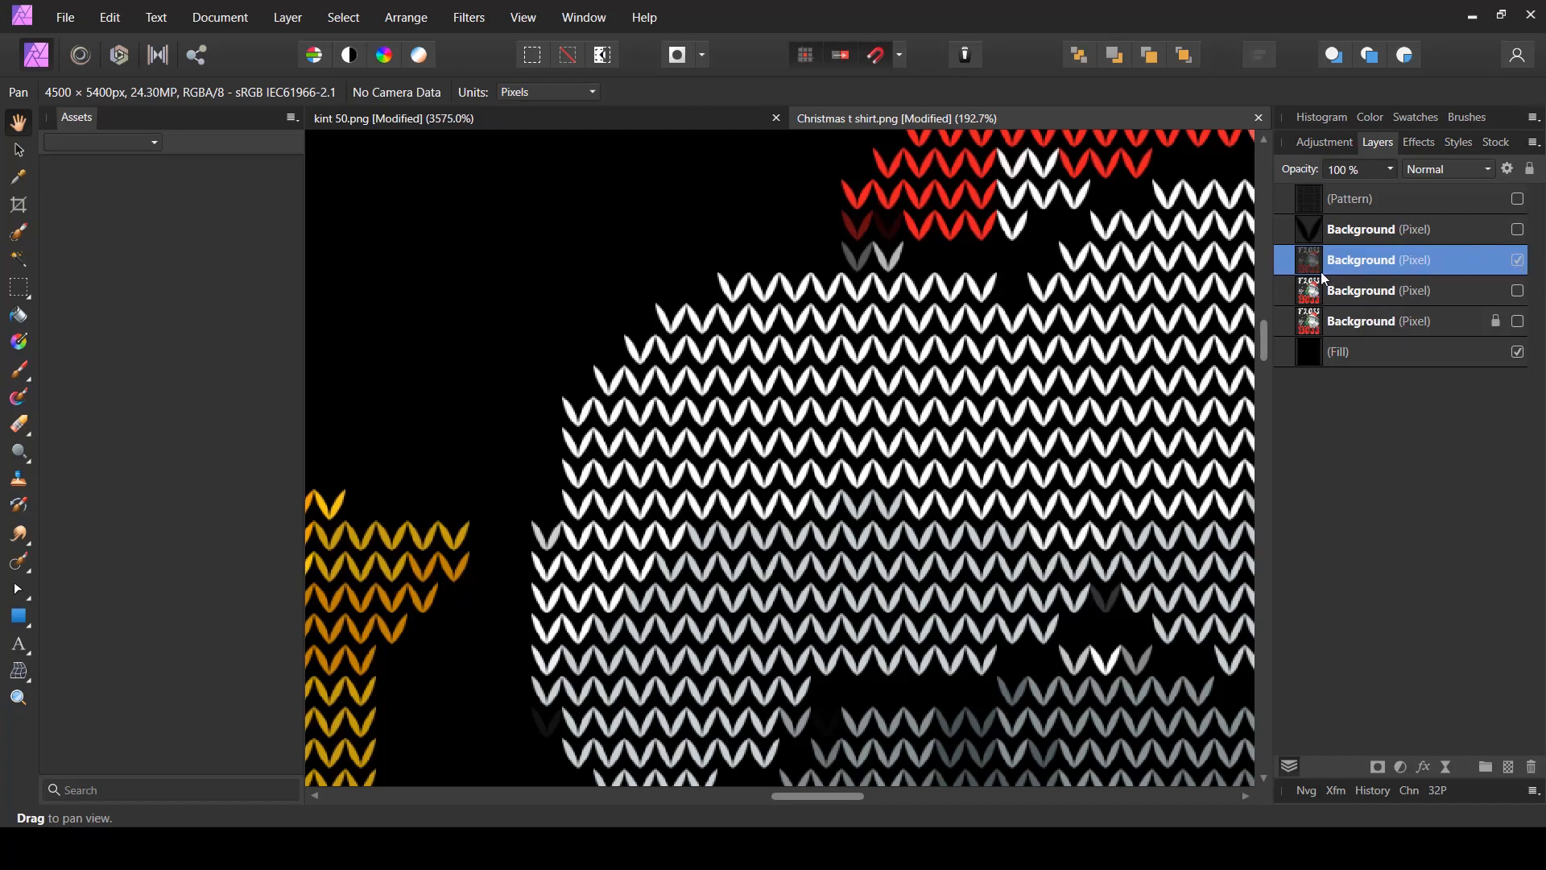
left_click(19, 150)
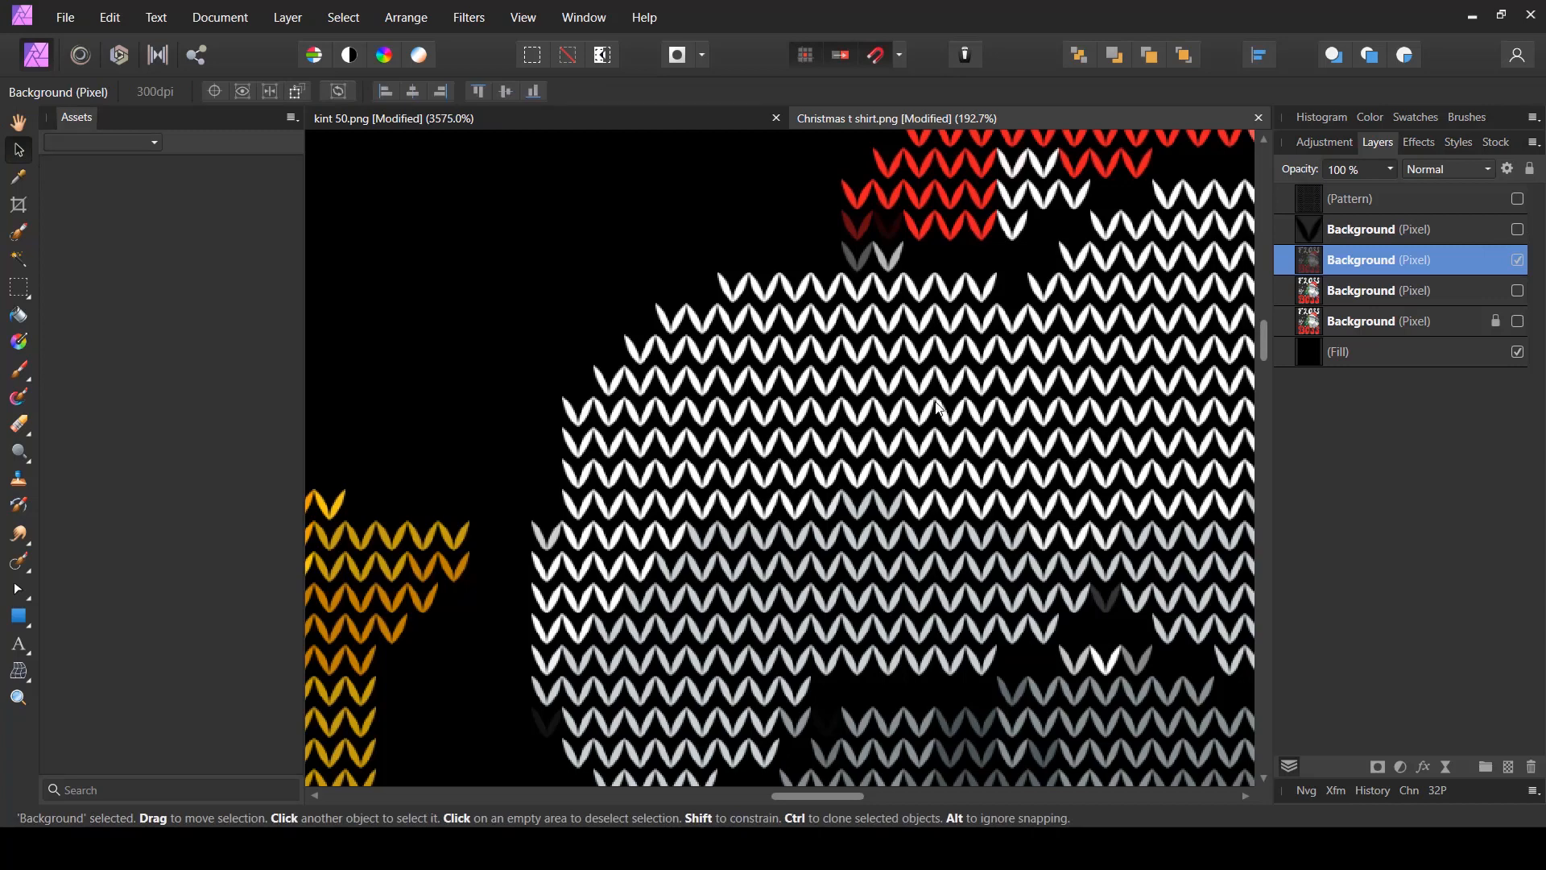
key("ctrl+j")
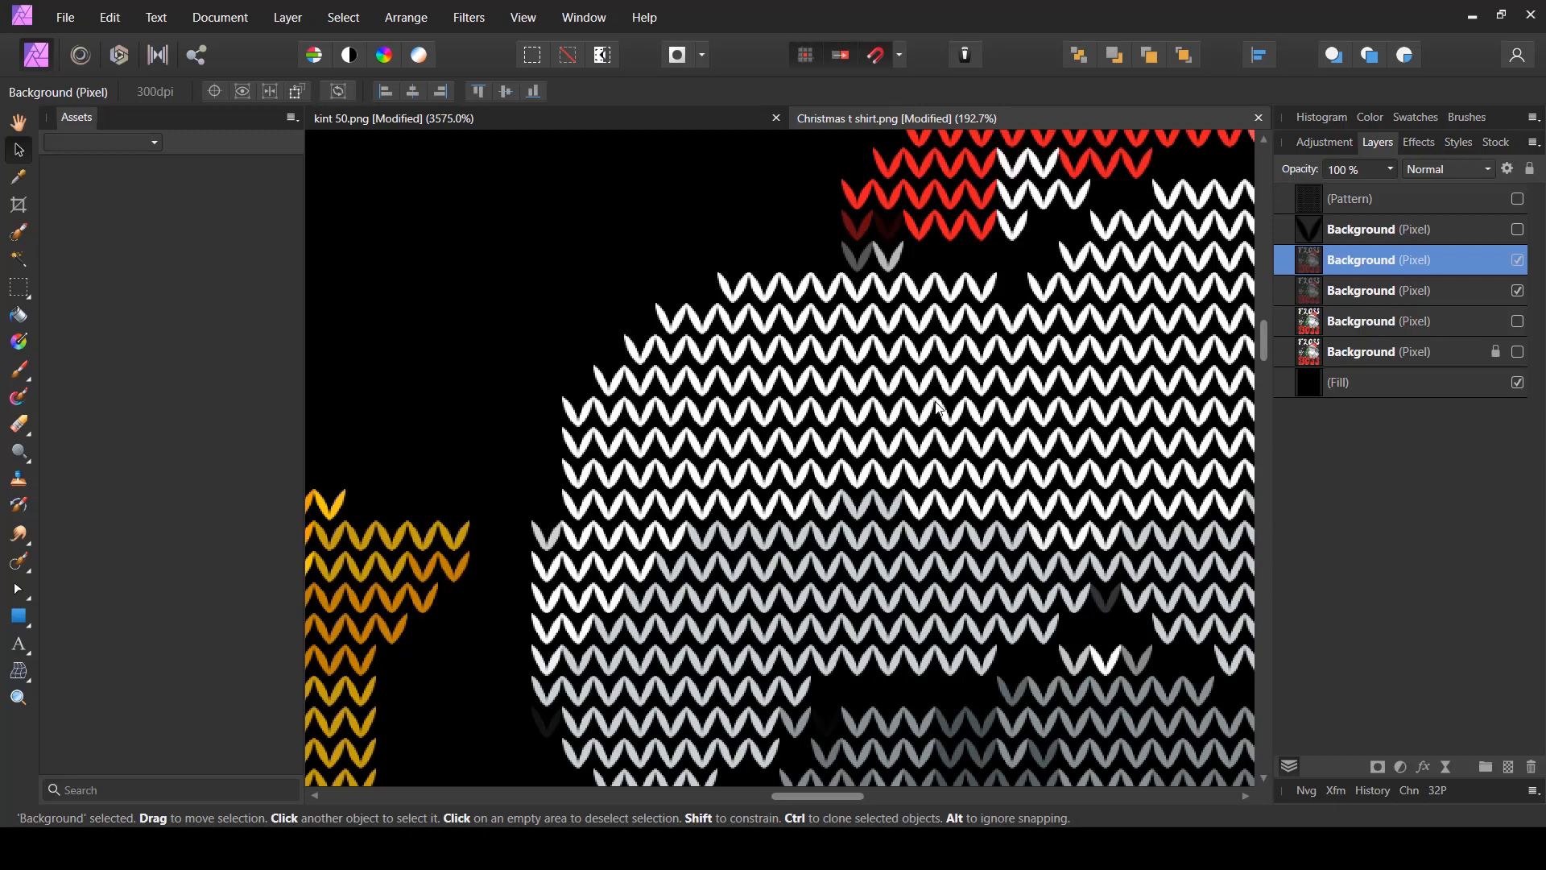
key("ctrl+j")
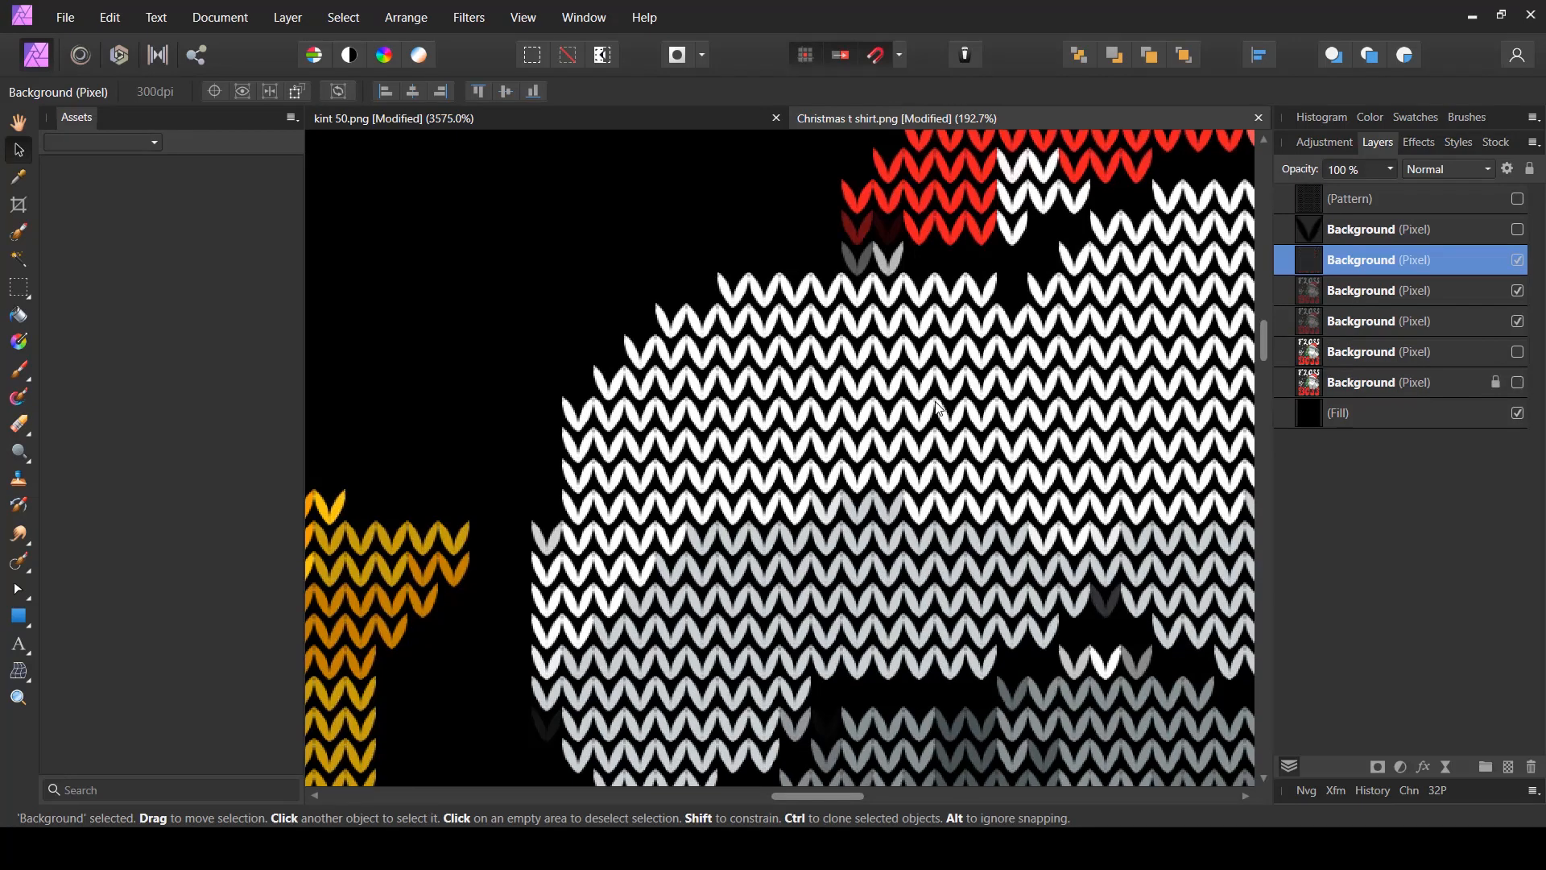
key("ctrl+j")
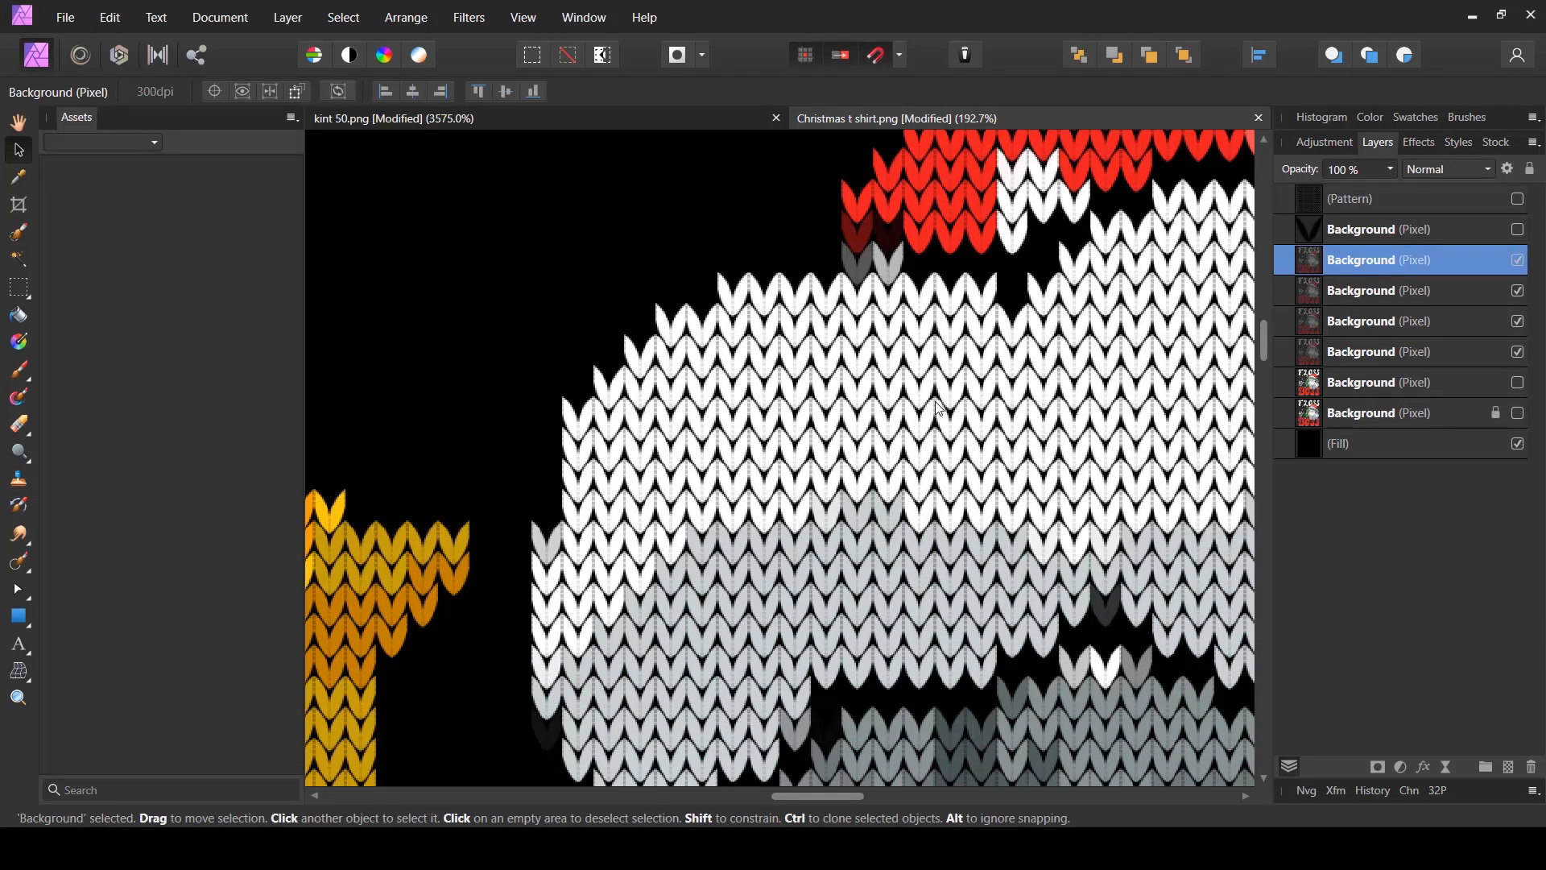
key("ctrl+z")
- Examine the thickened stitches on the FLOSS lettering and on the cat's face, body and tail
scroll(702, 429, "down", 10)
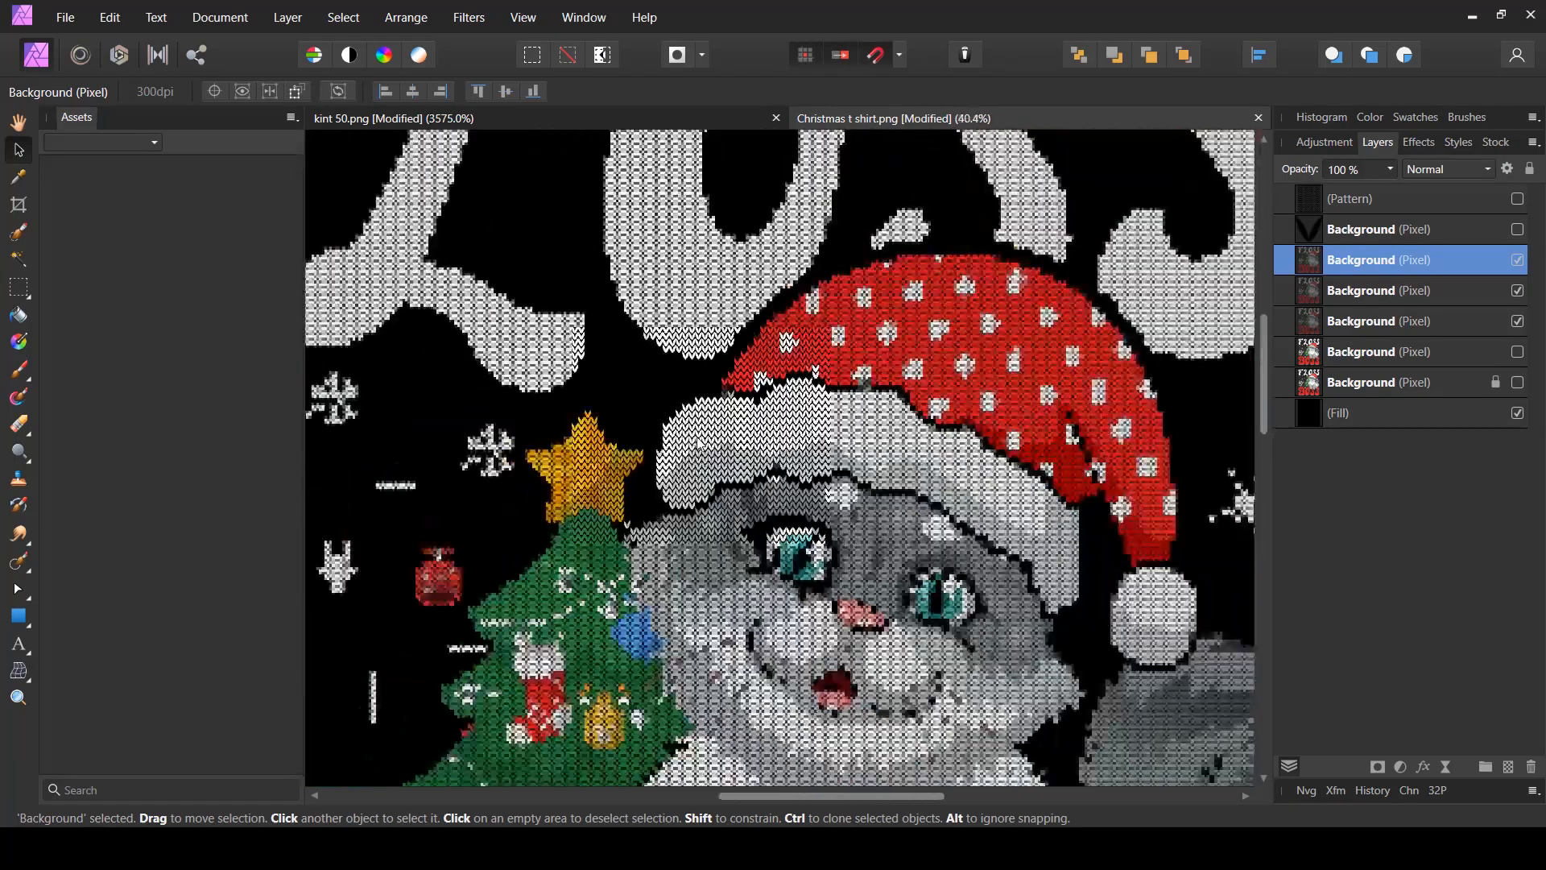
scroll(673, 246, "up", 5)
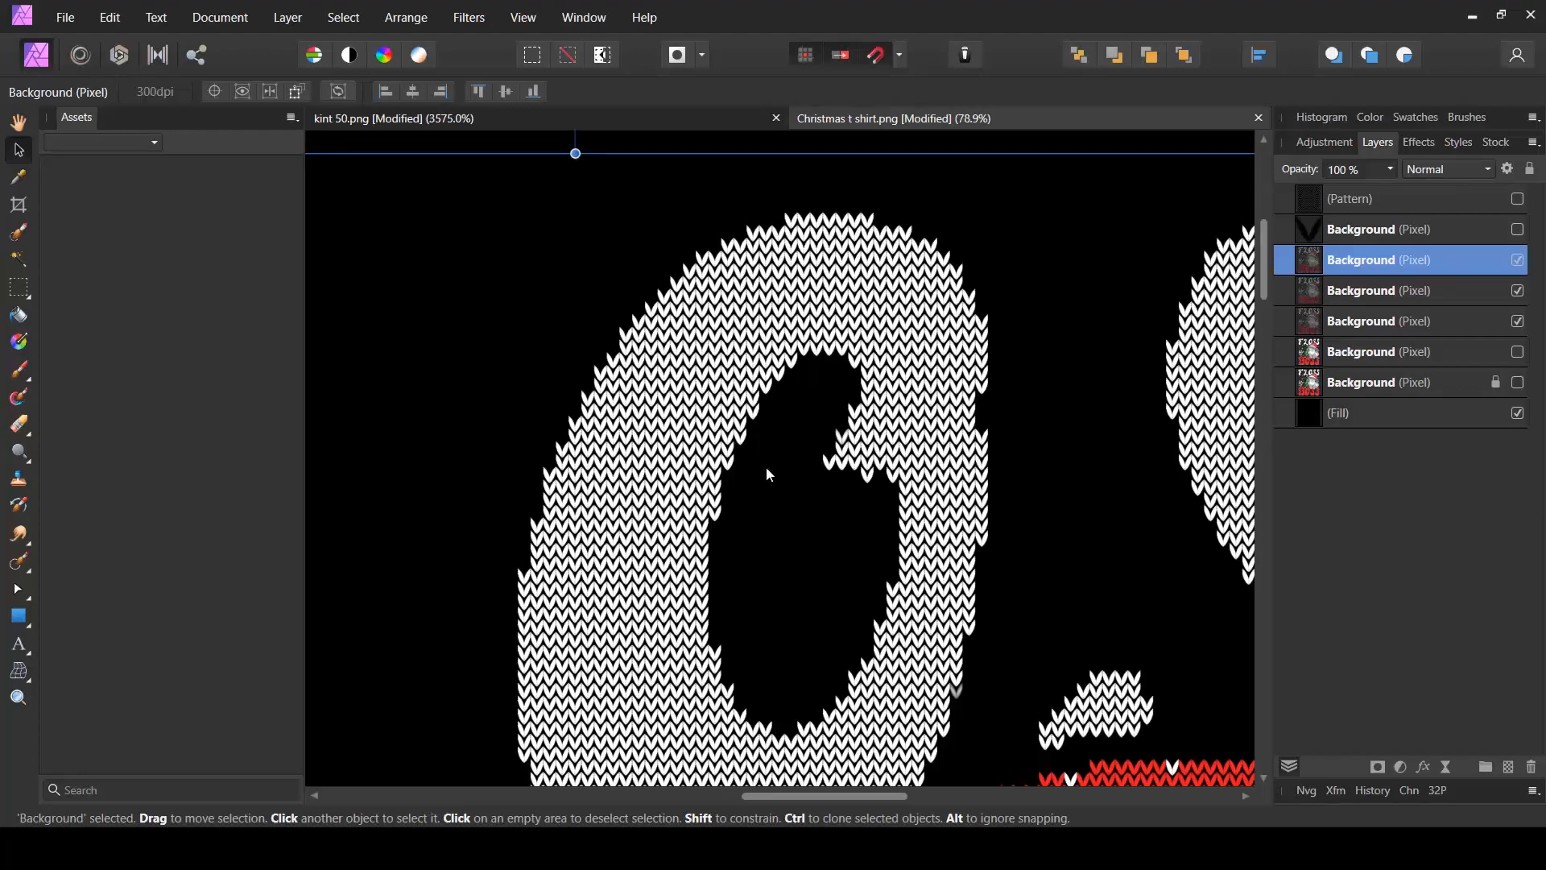
key("space")
left_click_drag(538, 607, 989, 481)
left_click_drag(698, 490, 895, 505)
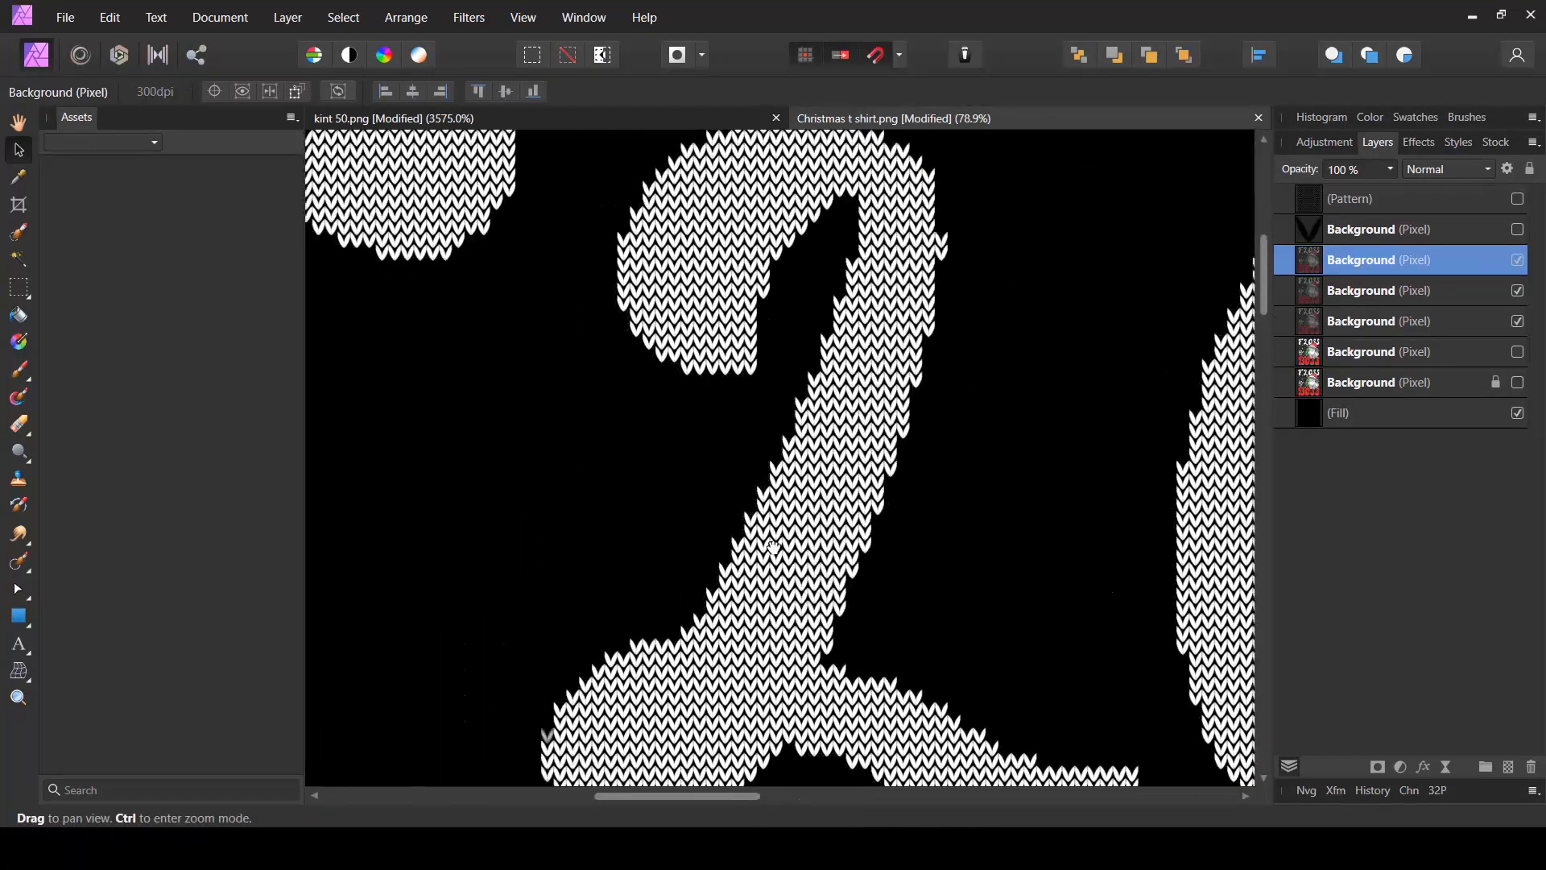
left_click_drag(773, 548, 721, 338)
left_click_drag(854, 559, 535, 263)
left_click_drag(892, 582, 592, 286)
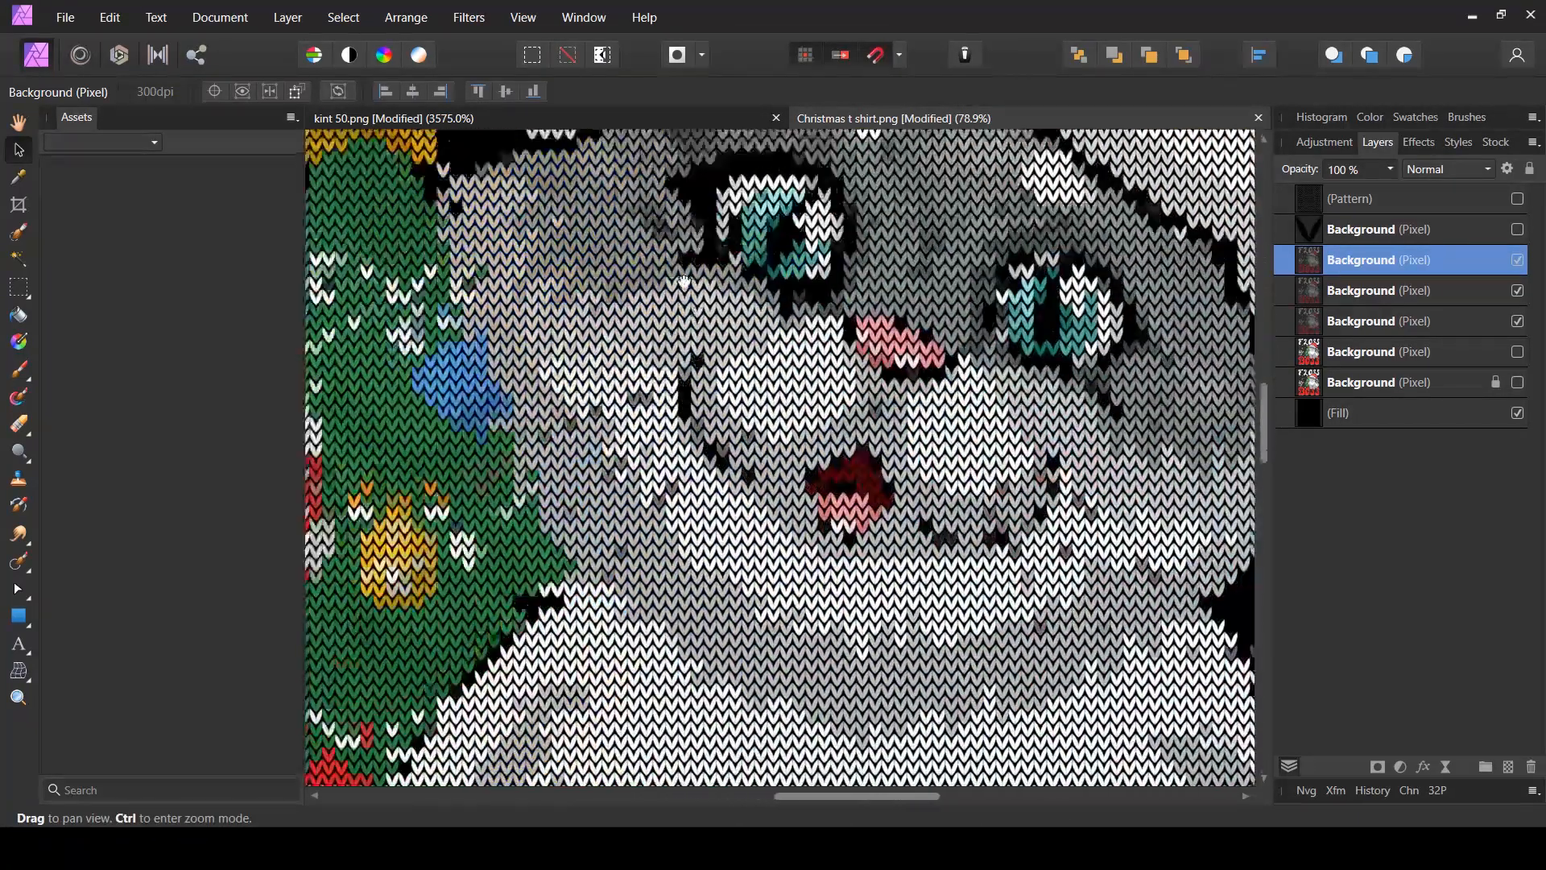
left_click_drag(789, 596, 656, 358)
left_click_drag(749, 612, 716, 395)
left_click_drag(759, 651, 520, 568)
scroll(521, 569, "down", 8)
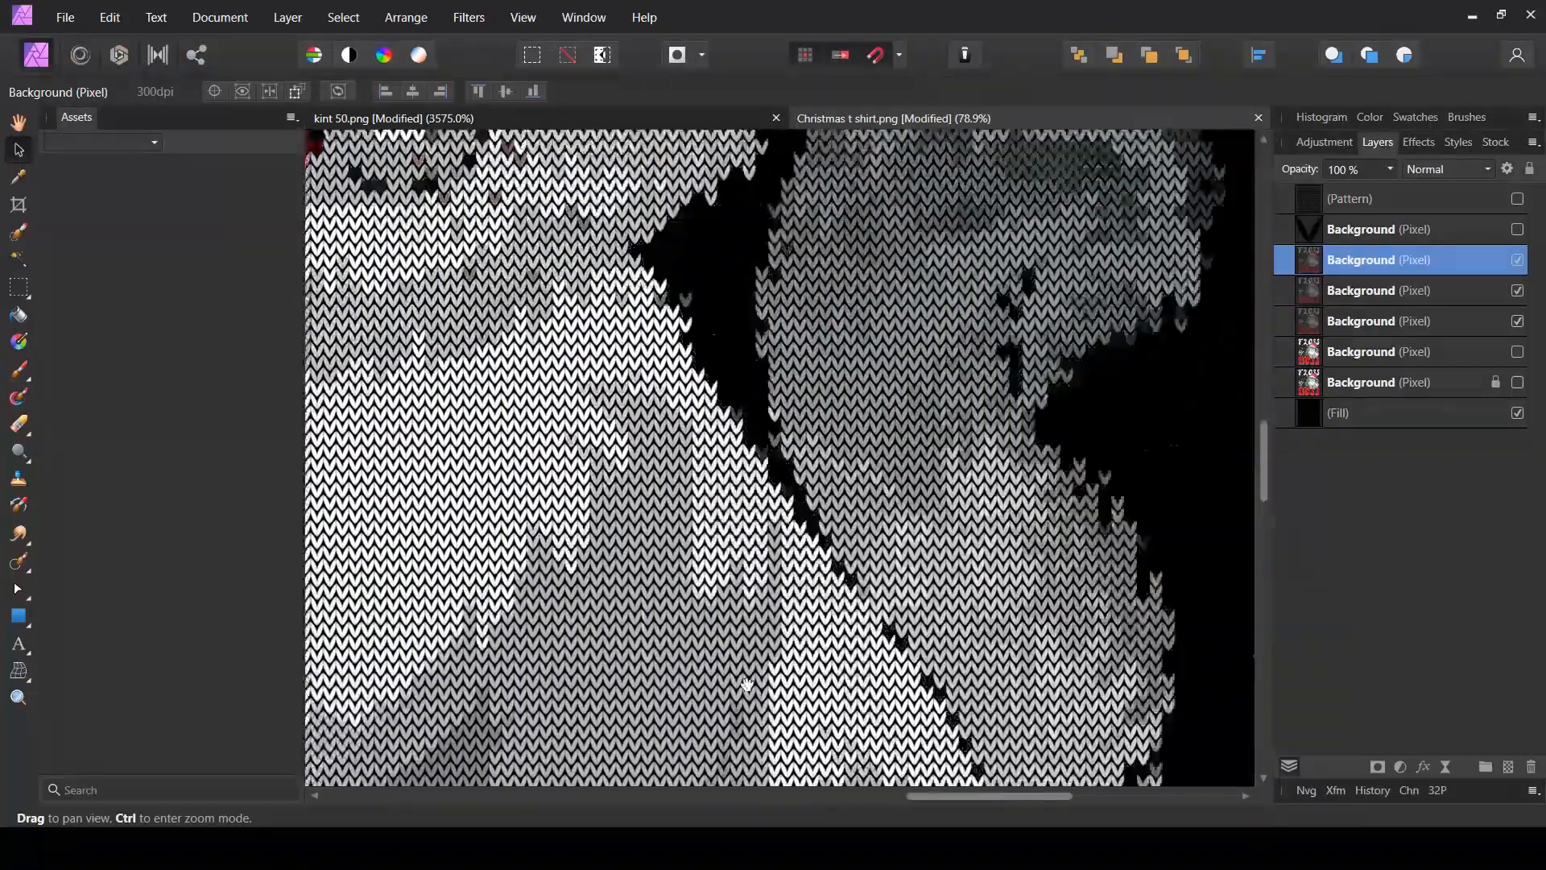
scroll(973, 504, "down", 2)
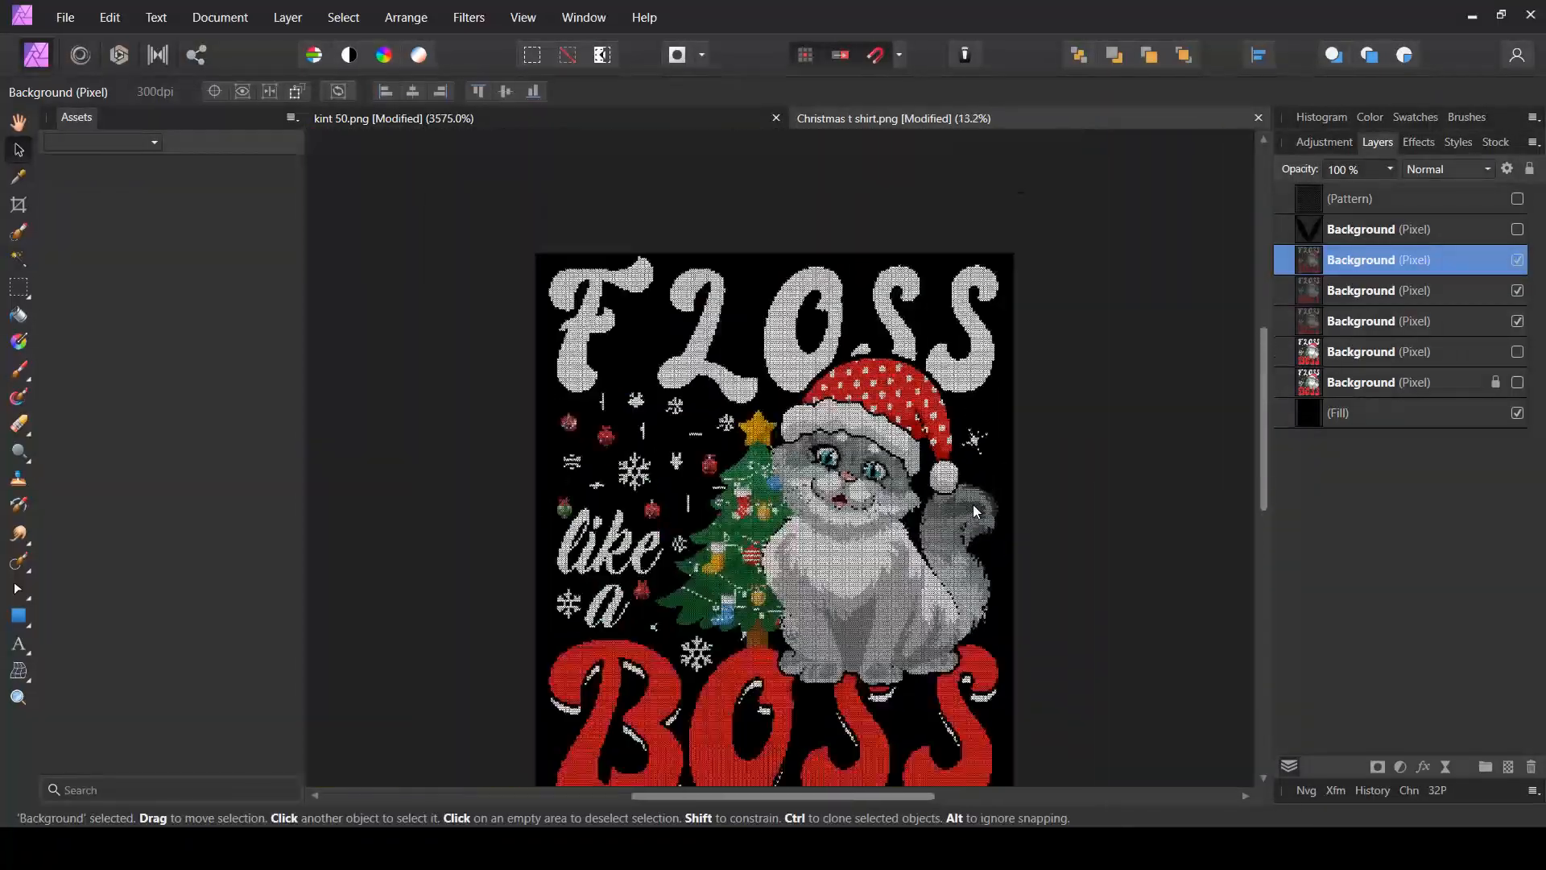
- Examine the thickened stitches on the Christmas tree's stockings, baubles and trunk, and compare them with the whole design
scroll(868, 589, "down", 3)
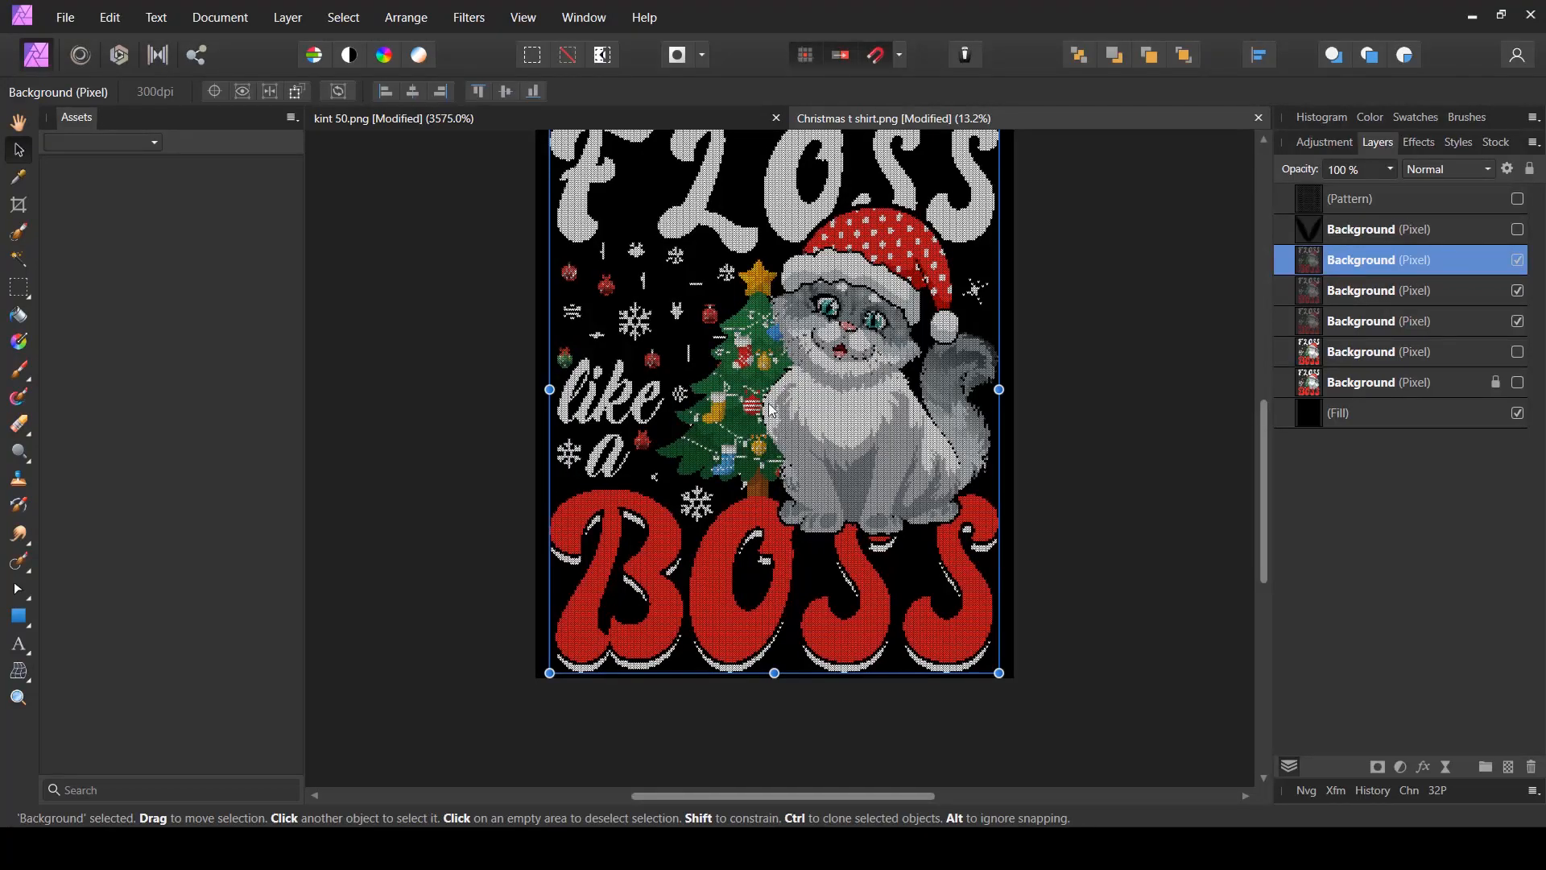
scroll(738, 342, "up", 3)
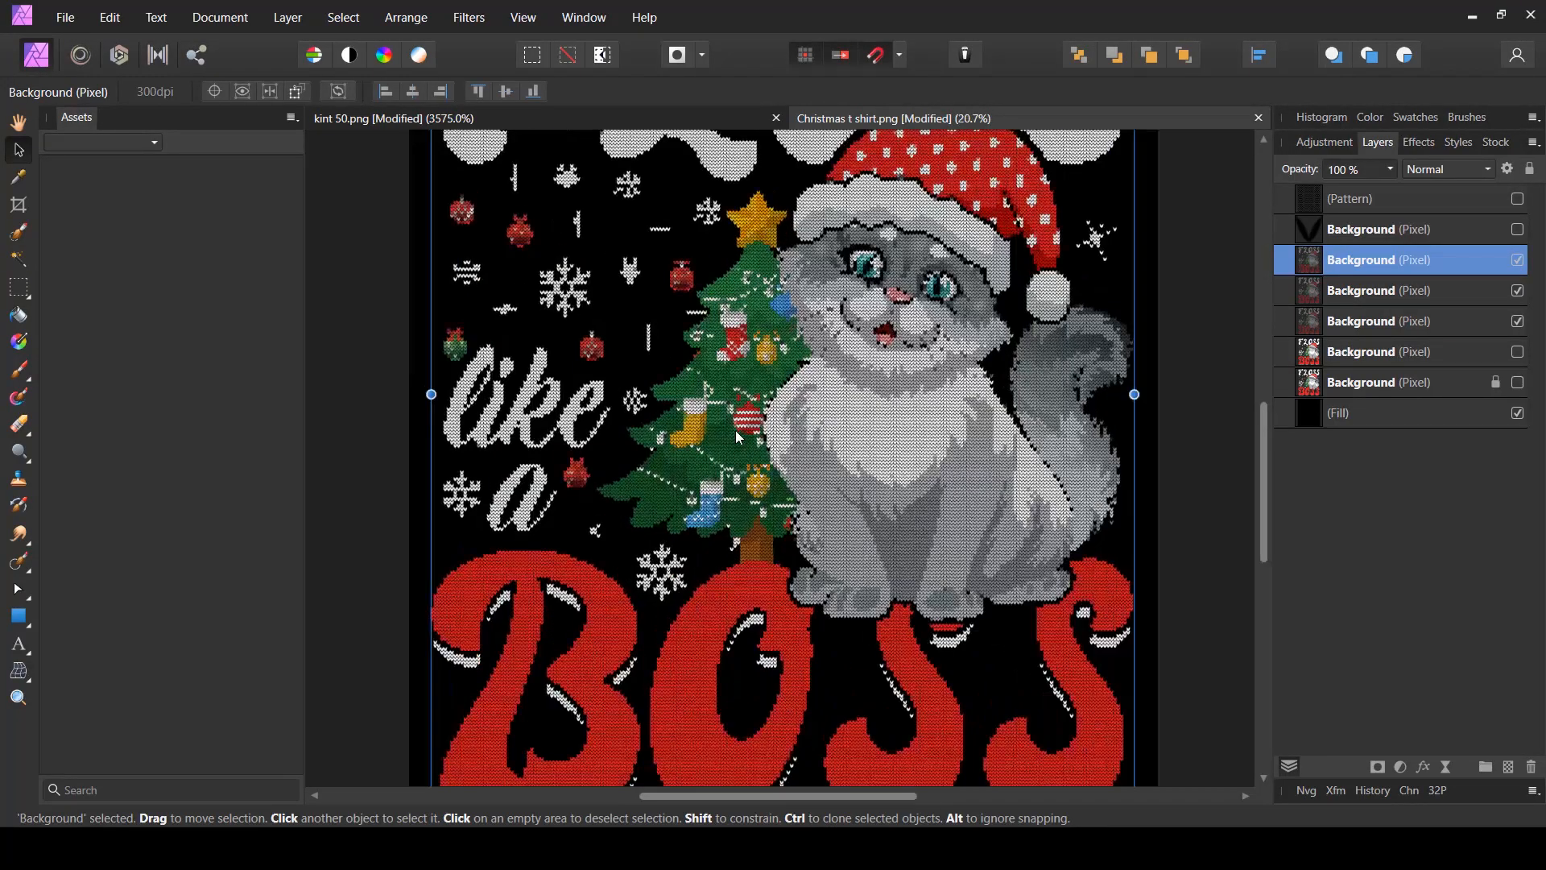
scroll(718, 412, "up", 8)
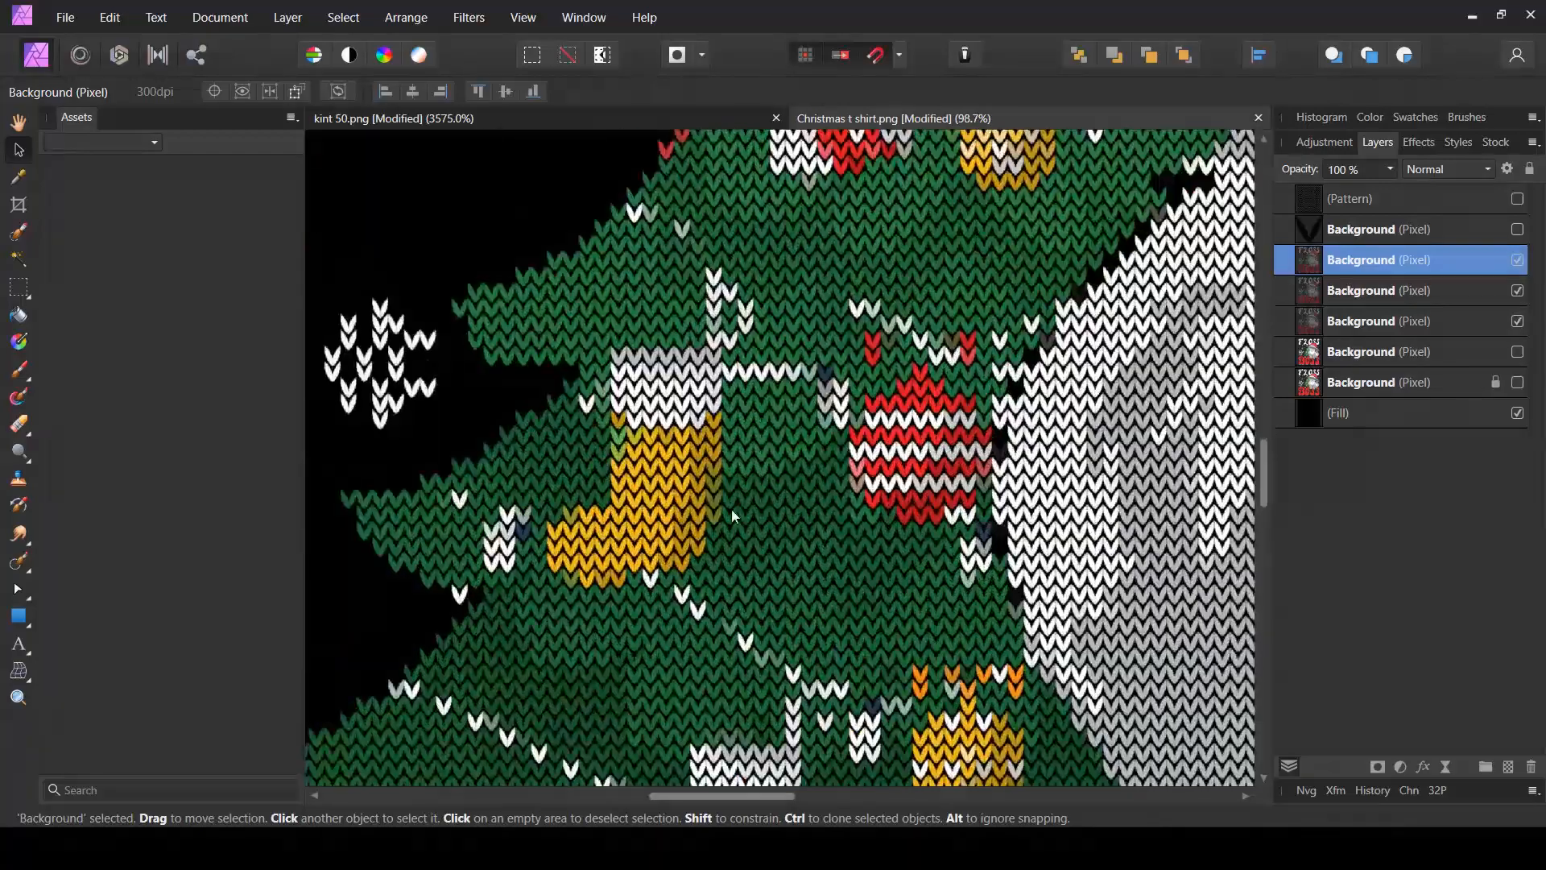
scroll(823, 640, "down", 5)
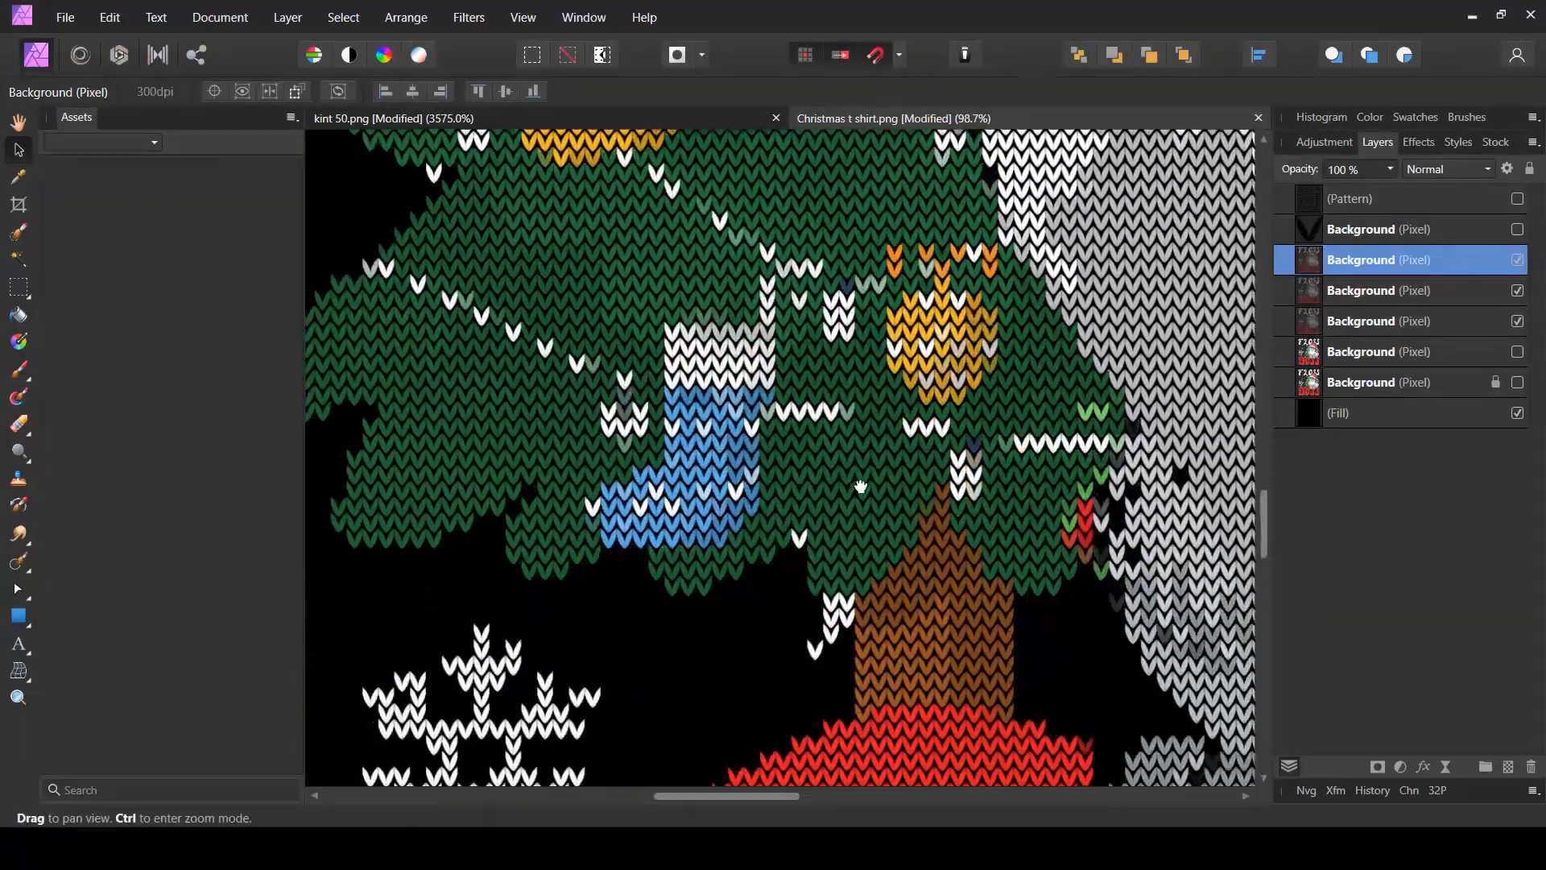
scroll(809, 644, "down", 8)
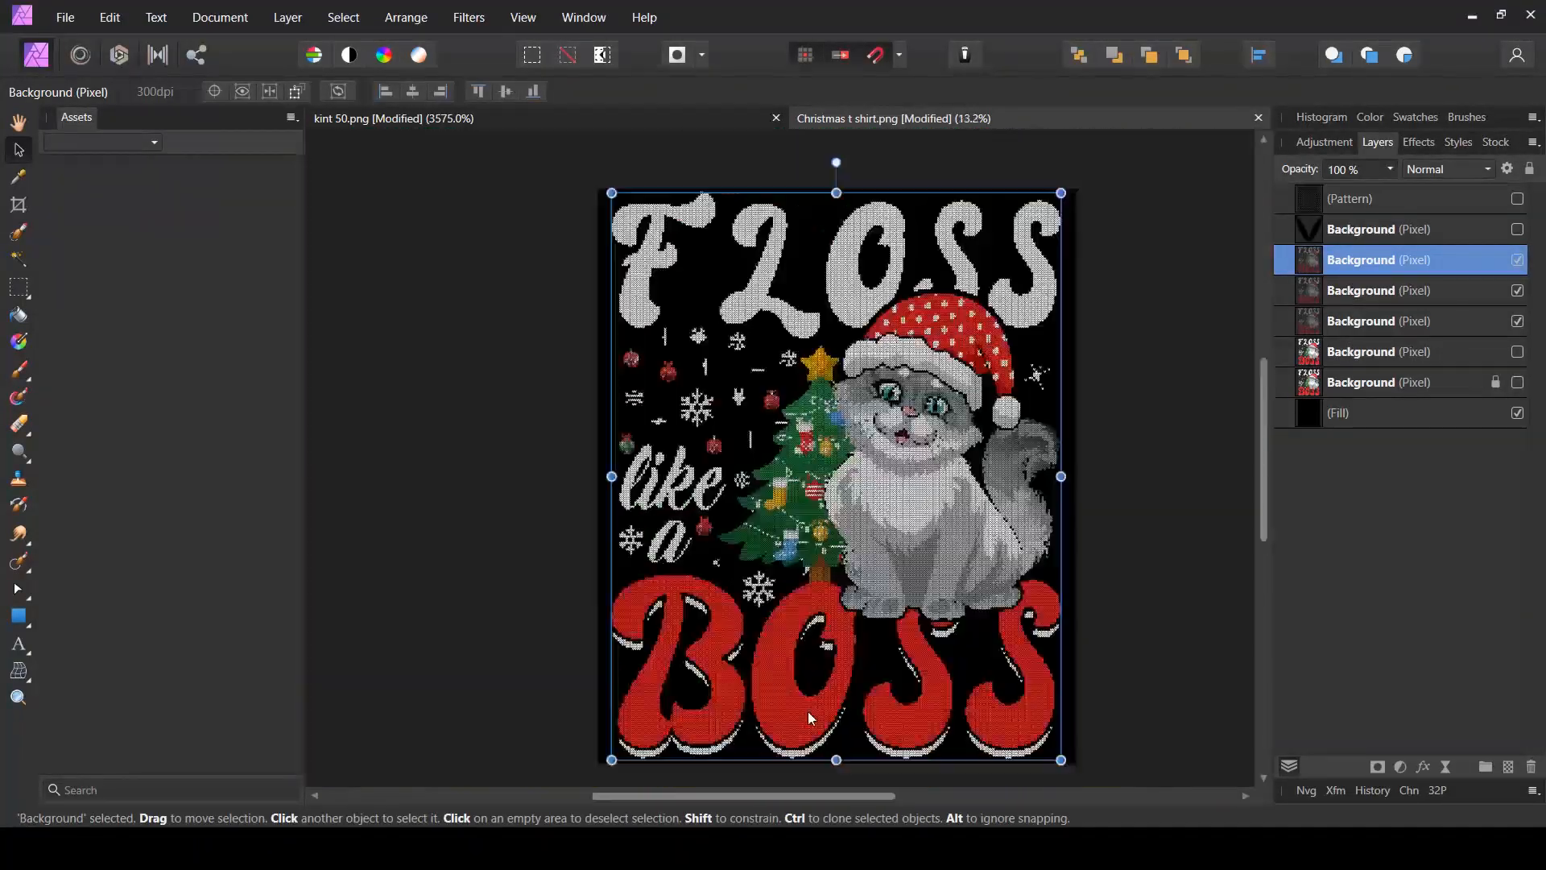
scroll(778, 713, "up", 7)
scroll(734, 713, "down", 5)
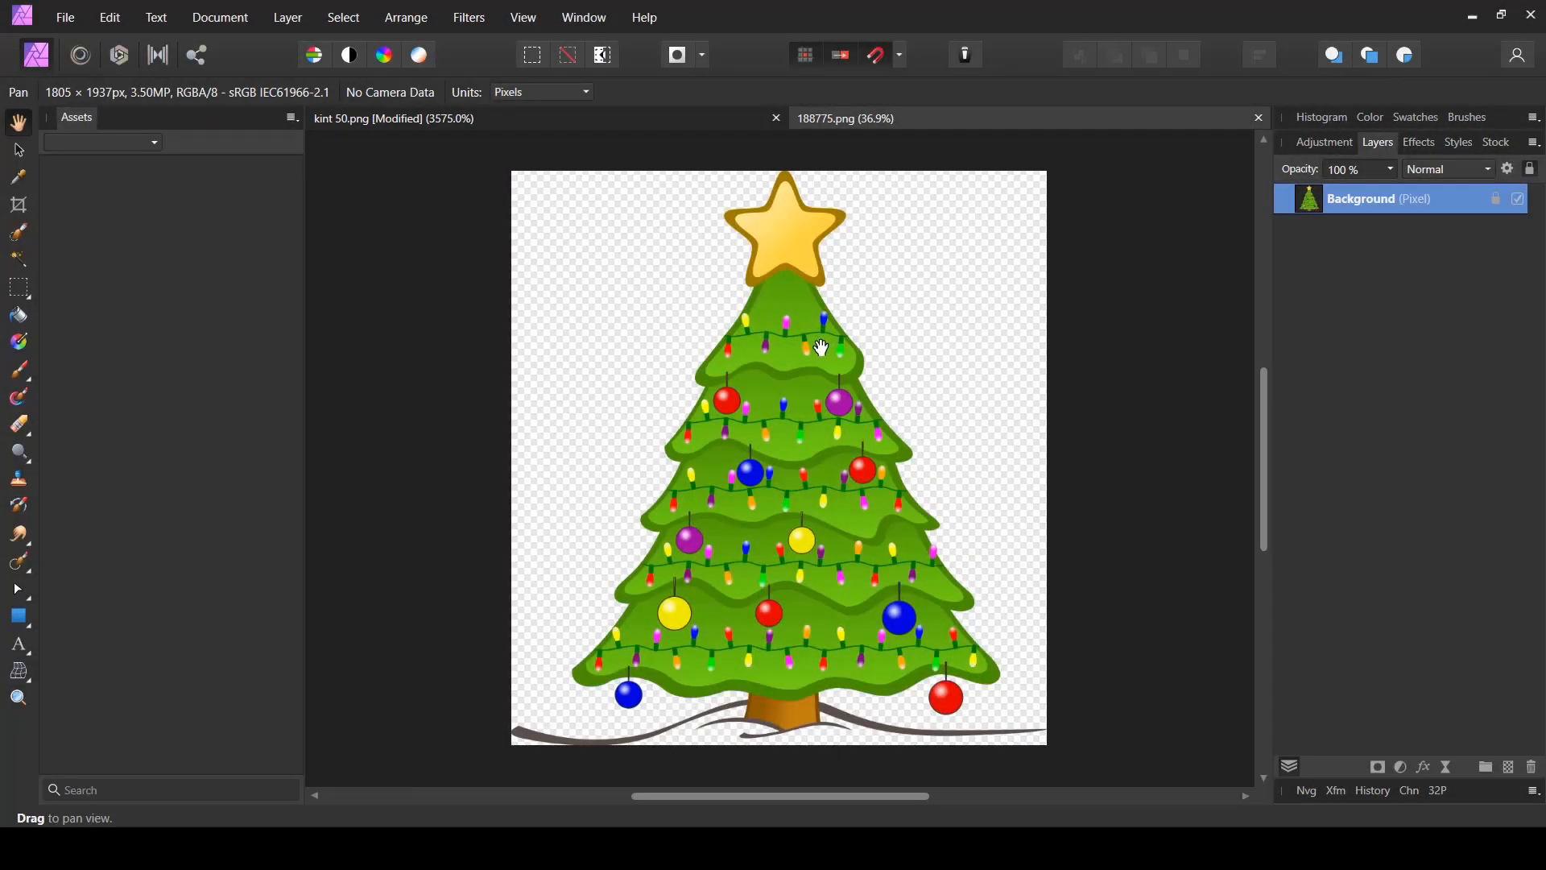
- Check the pixel dimensions and DPI of the Christmas tree image without resizing it
left_click(222, 18)
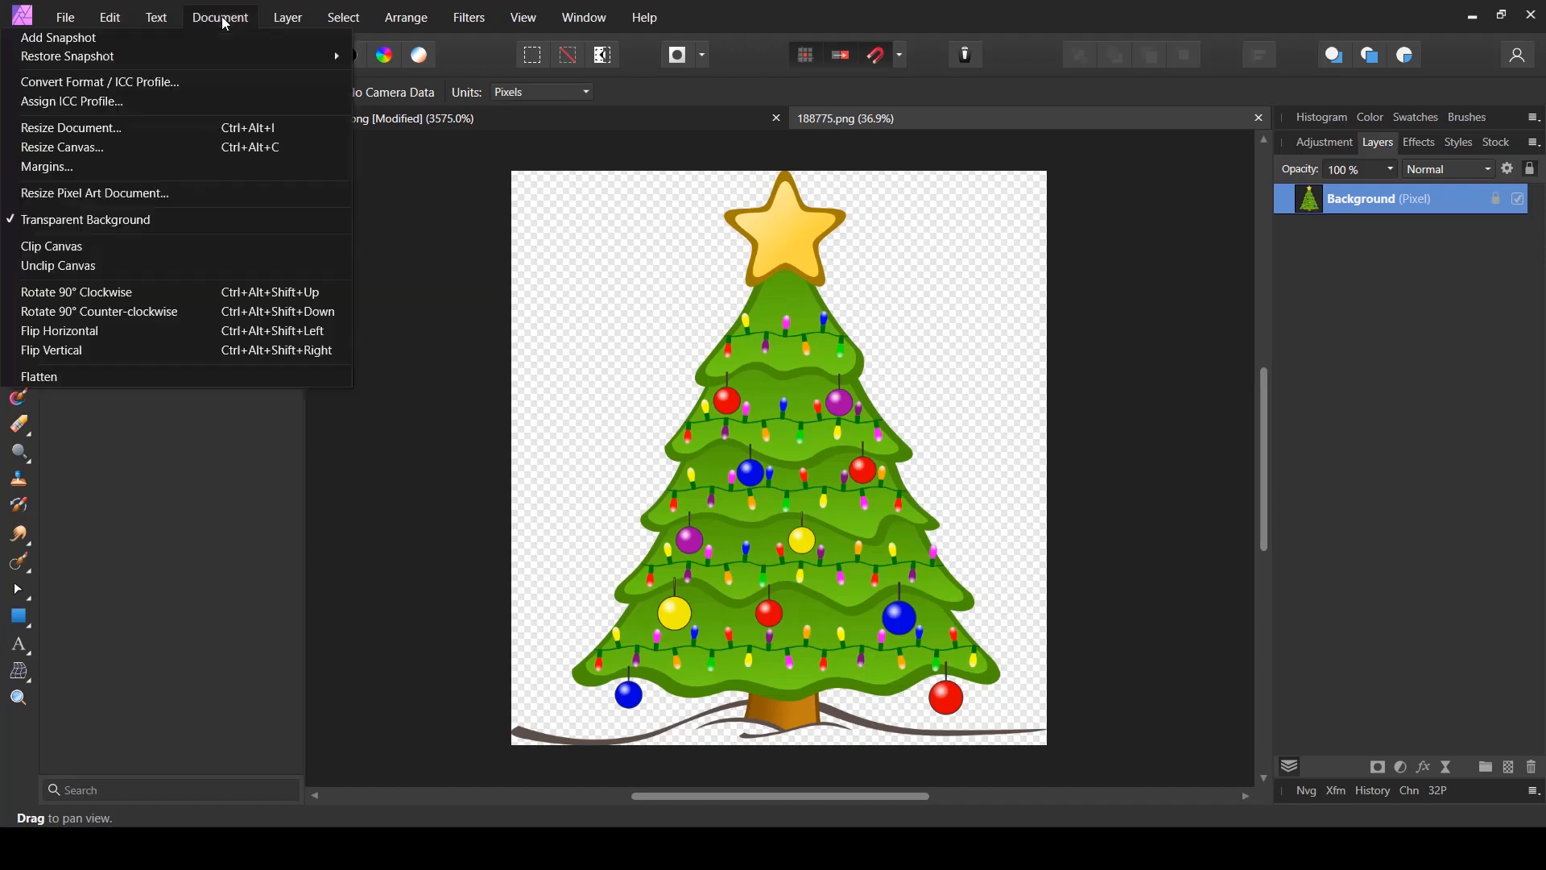
left_click(110, 127)
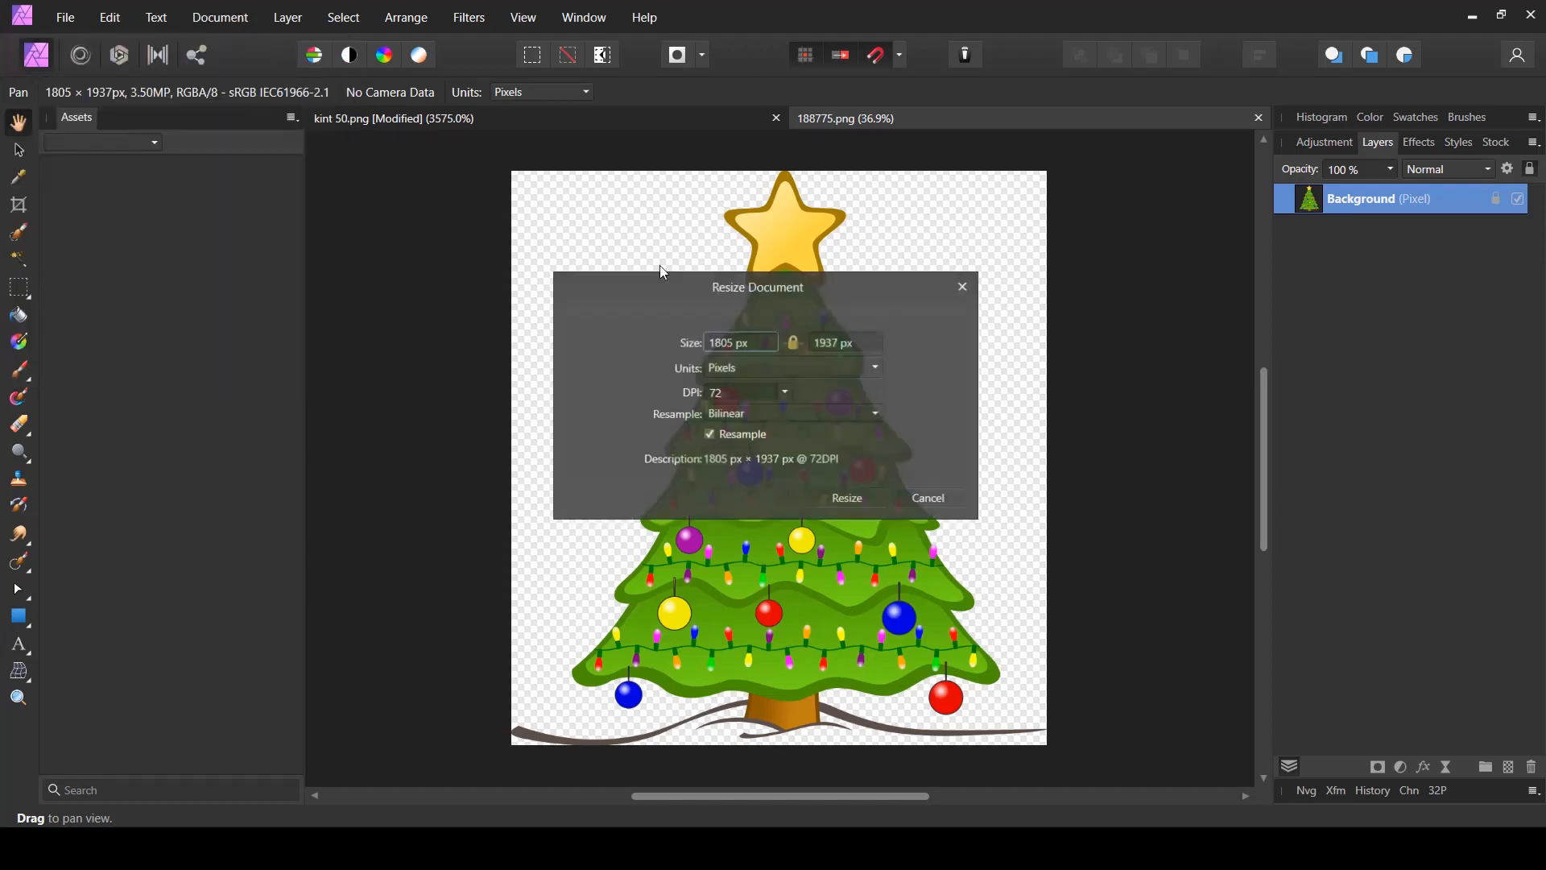
left_click(945, 506)
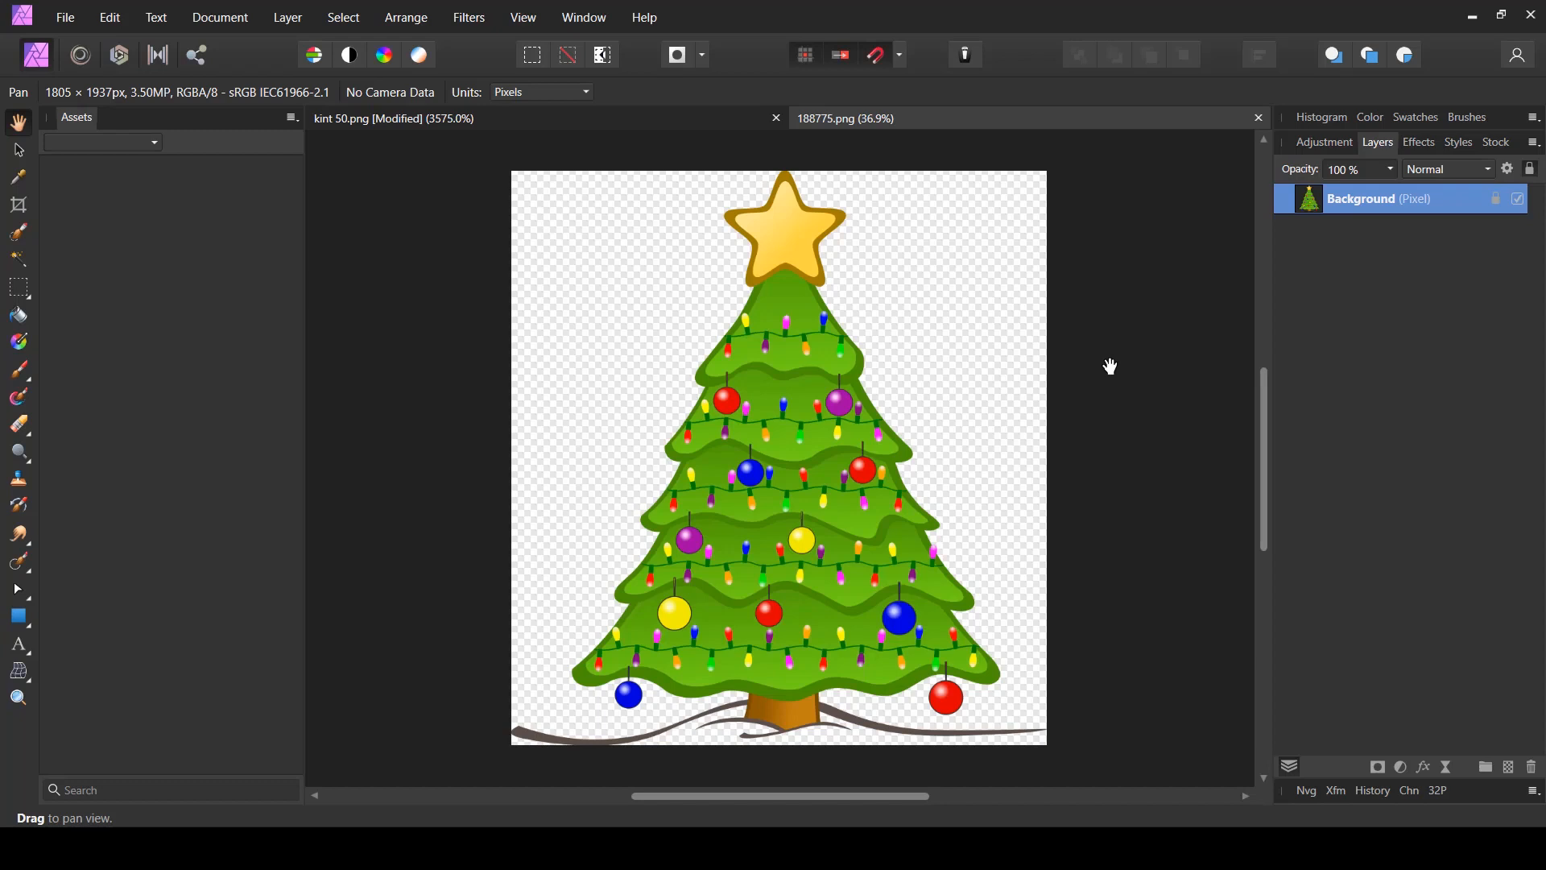
- Pixelate a duplicate of the Christmas tree layer with a quantization of 10, keeping the original layer hidden beneath it
key("ctrl+j")
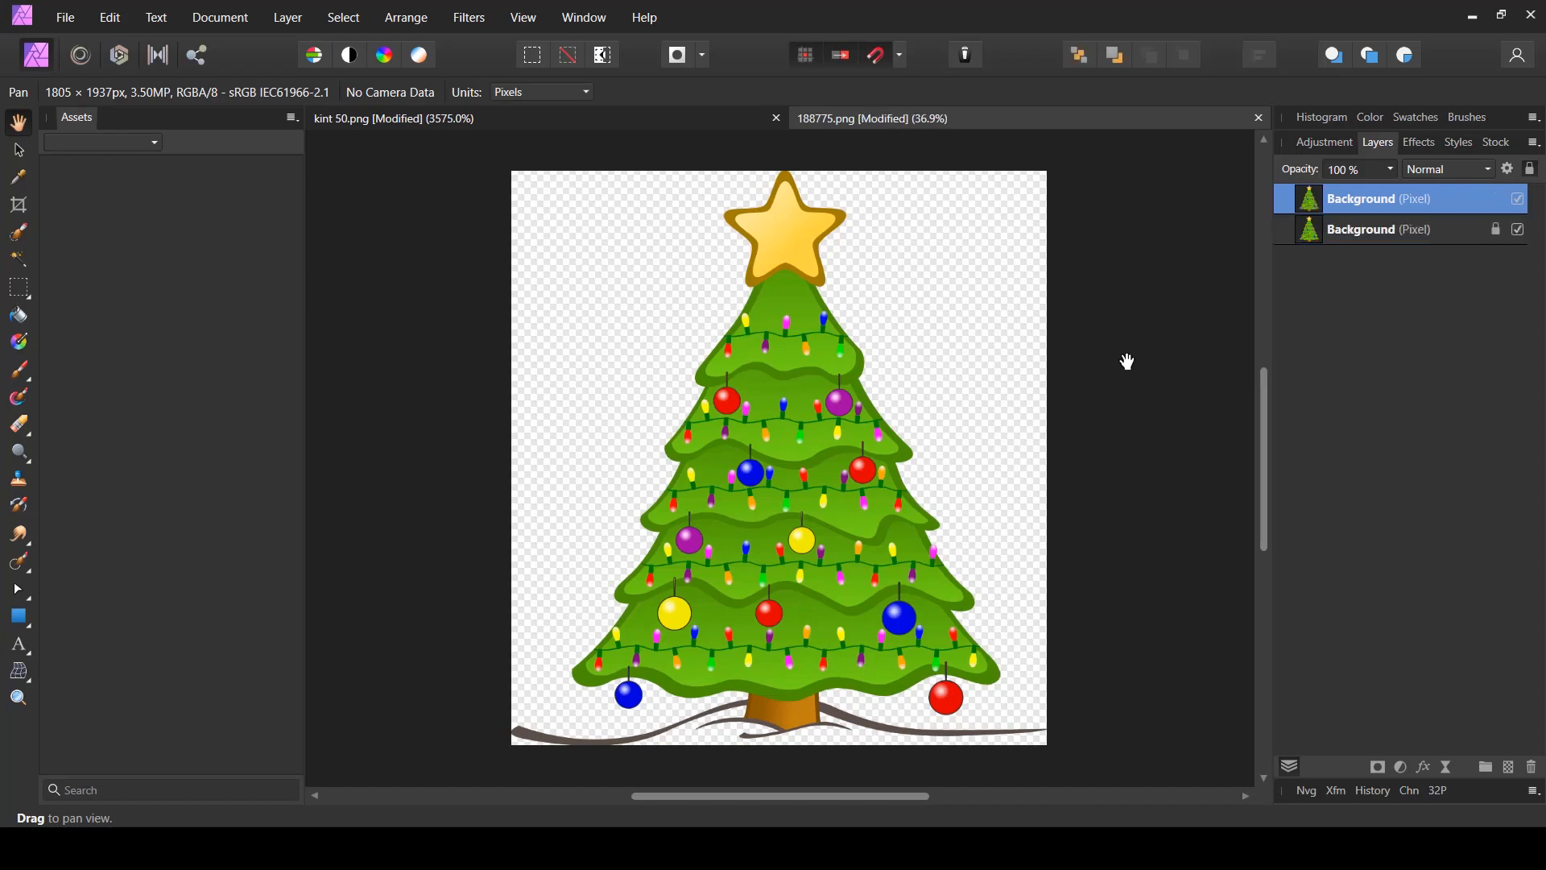
left_click(1519, 229)
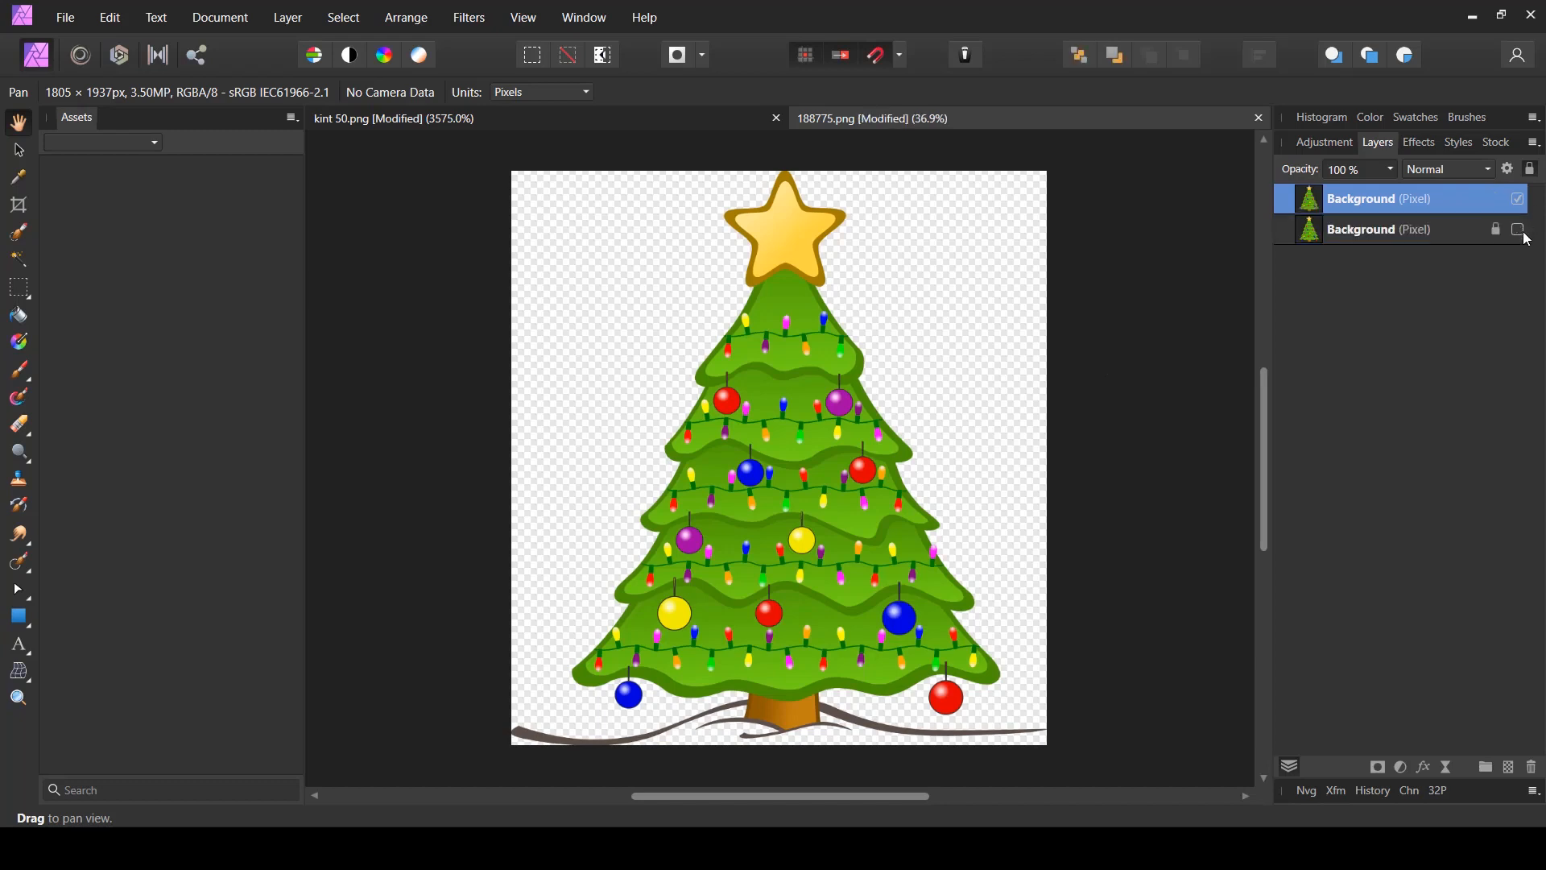
left_click(448, 20)
mouse_move(338, 74)
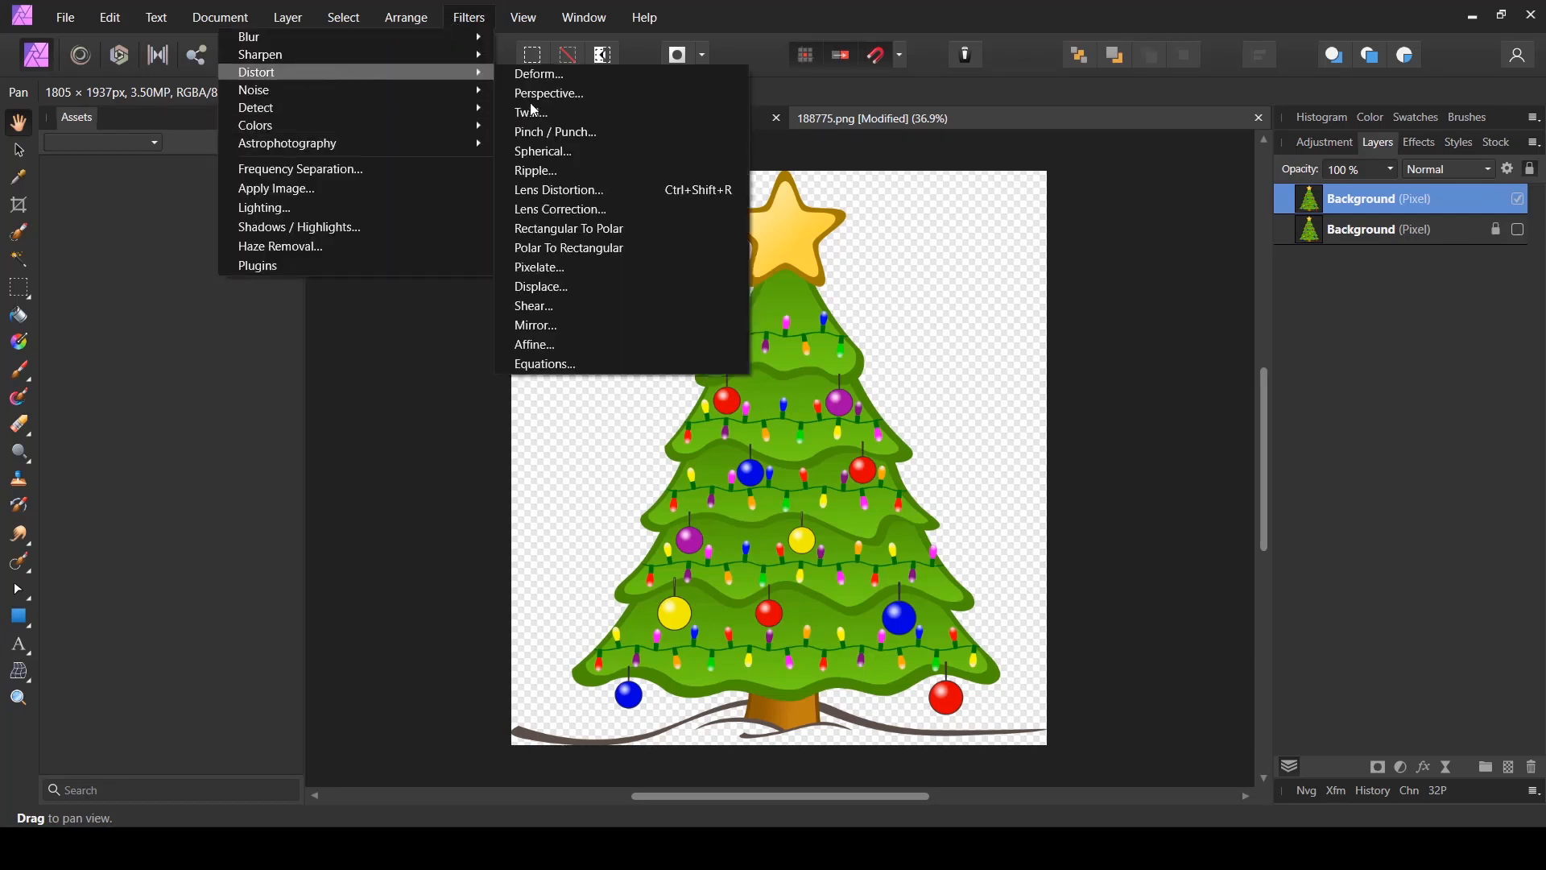
left_click(579, 269)
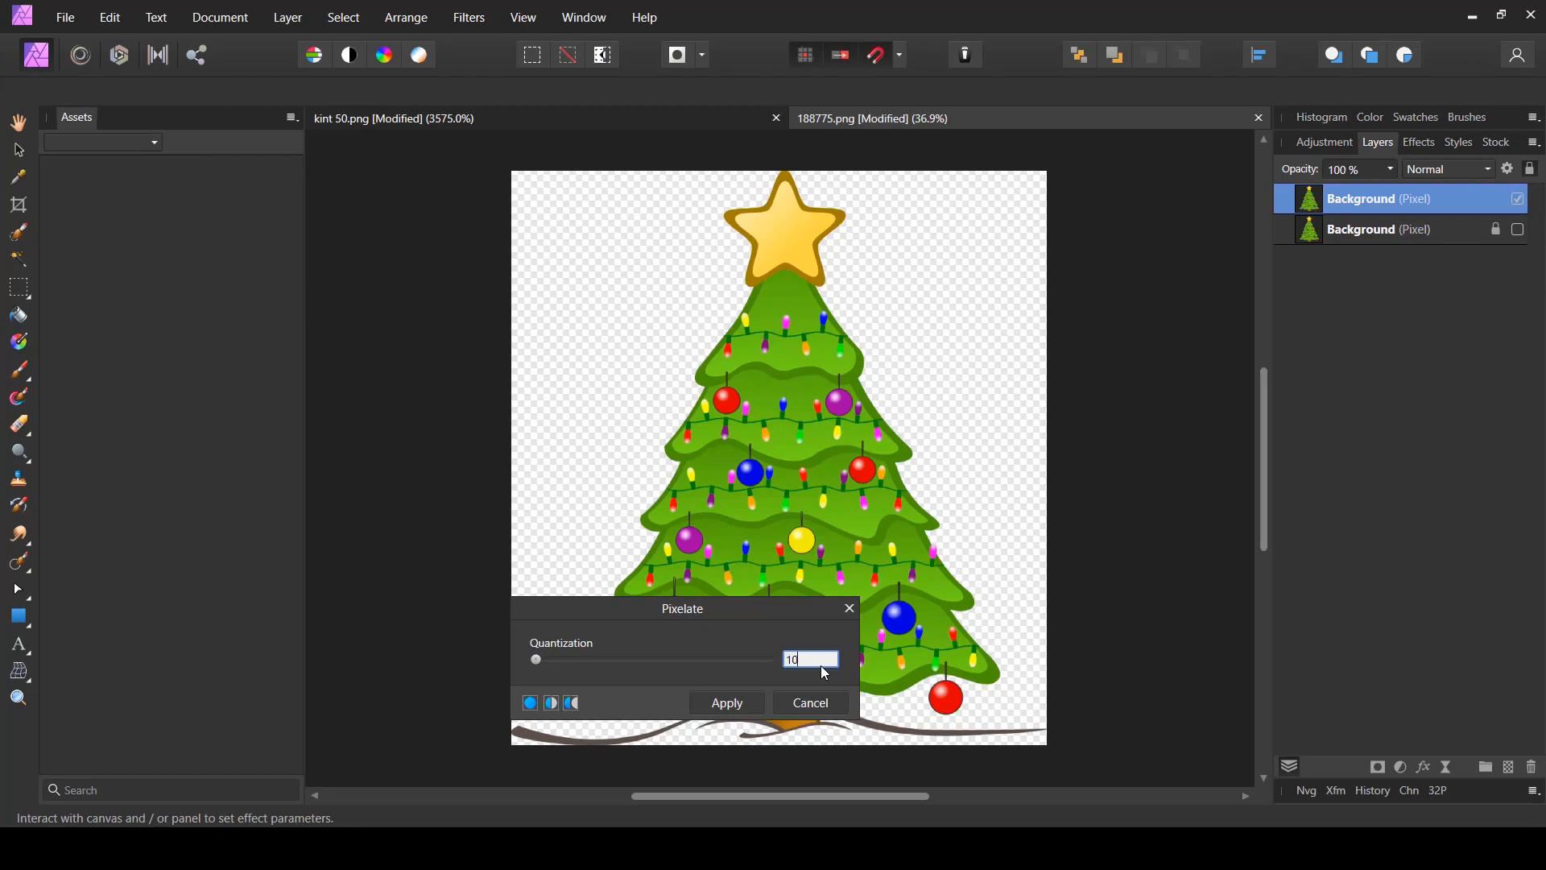
left_click(727, 703)
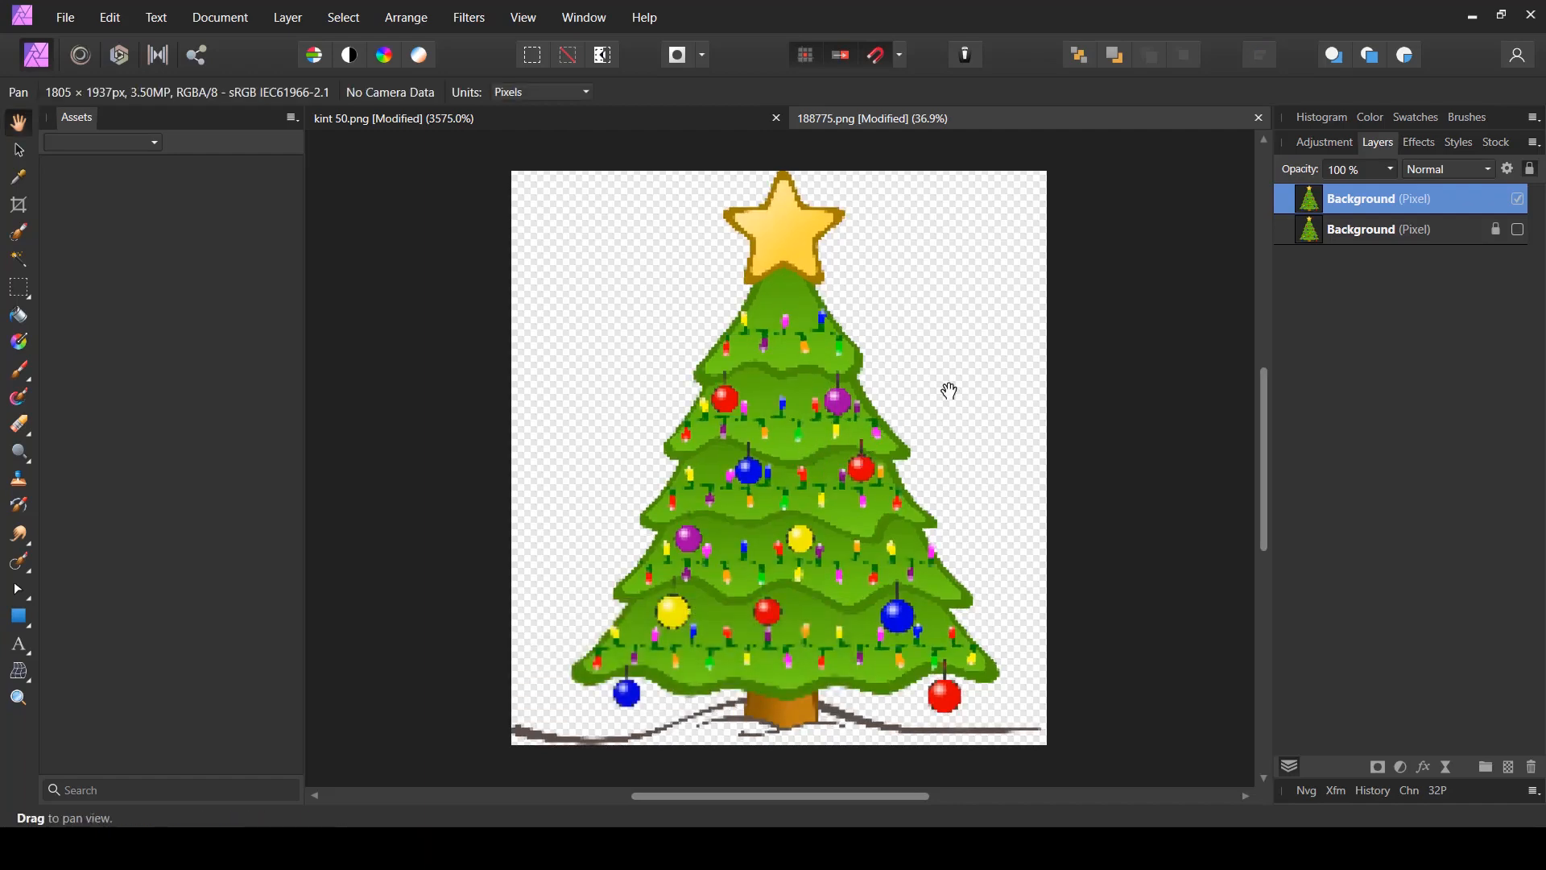
scroll(832, 276, "up", 6)
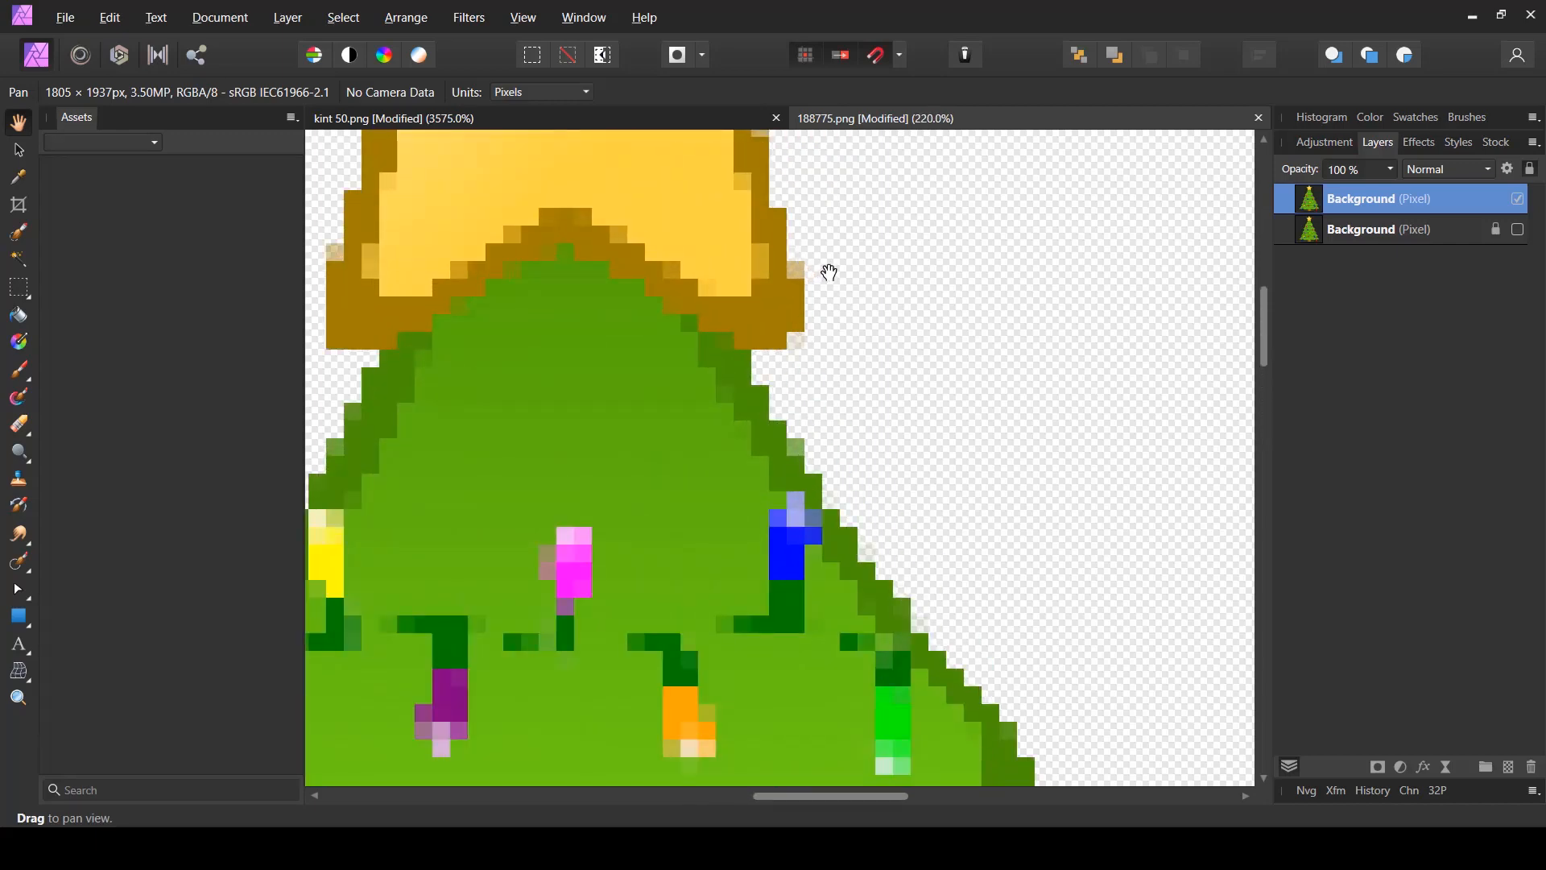
- Duplicate the pixelated tree layer repeatedly until the semi-transparent squares along its edges become solid
key("ctrl+shift+n")
key("ctrl+shift+n")
key("ctrl+shift+n")
key("ctrl+shift+n")
key("ctrl+shift+n")
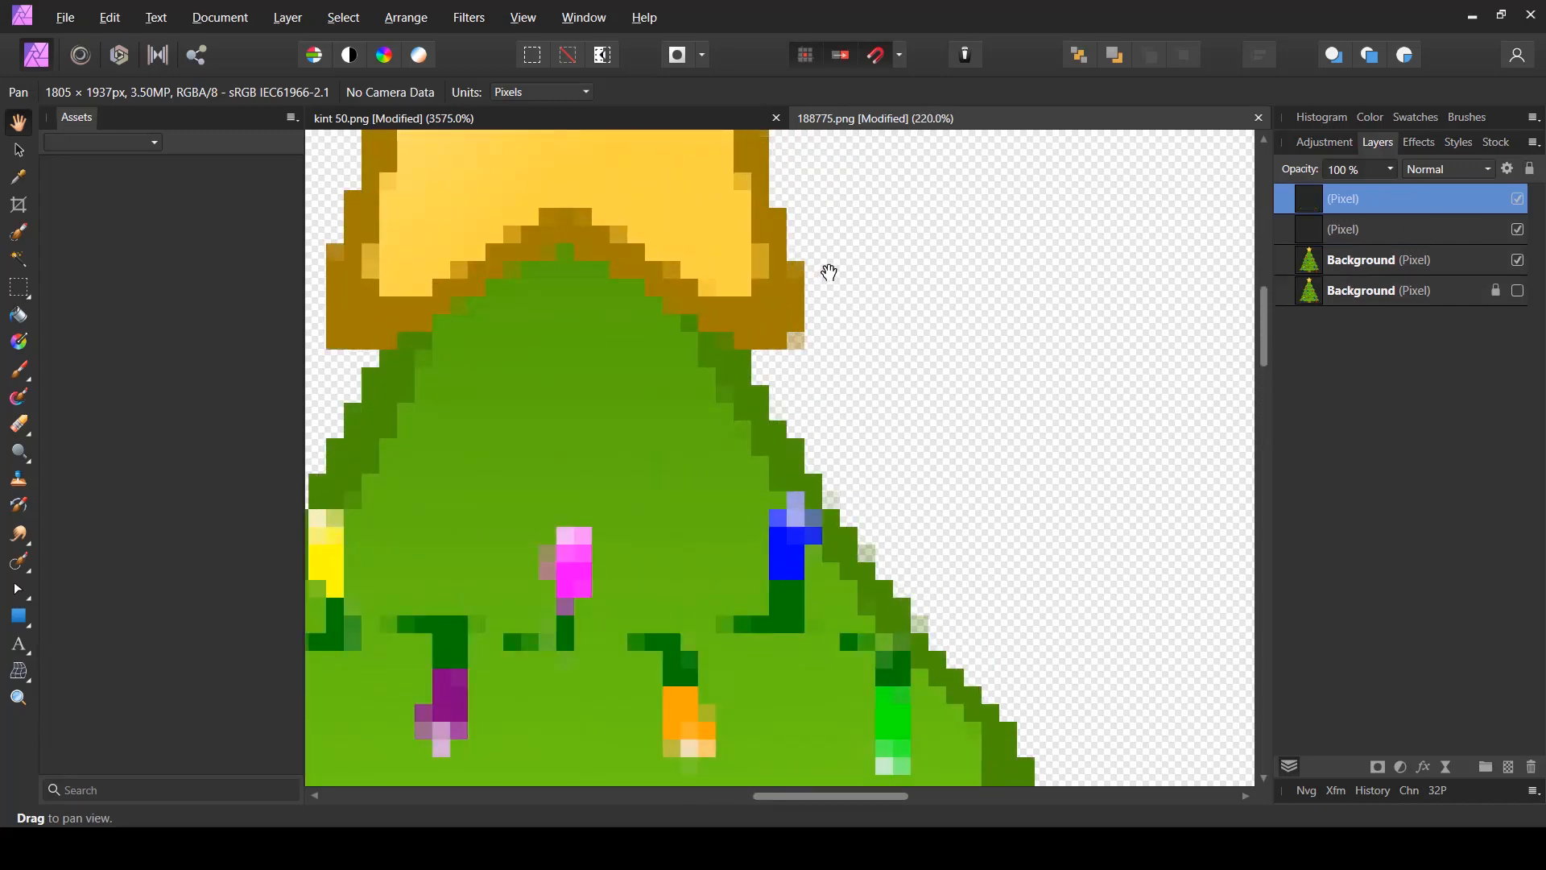
key("ctrl+shift+n")
key("ctrl+shift+n")
key("ctrl+shift+n")
key("ctrl+shift+n")
key("ctrl+shift+n")
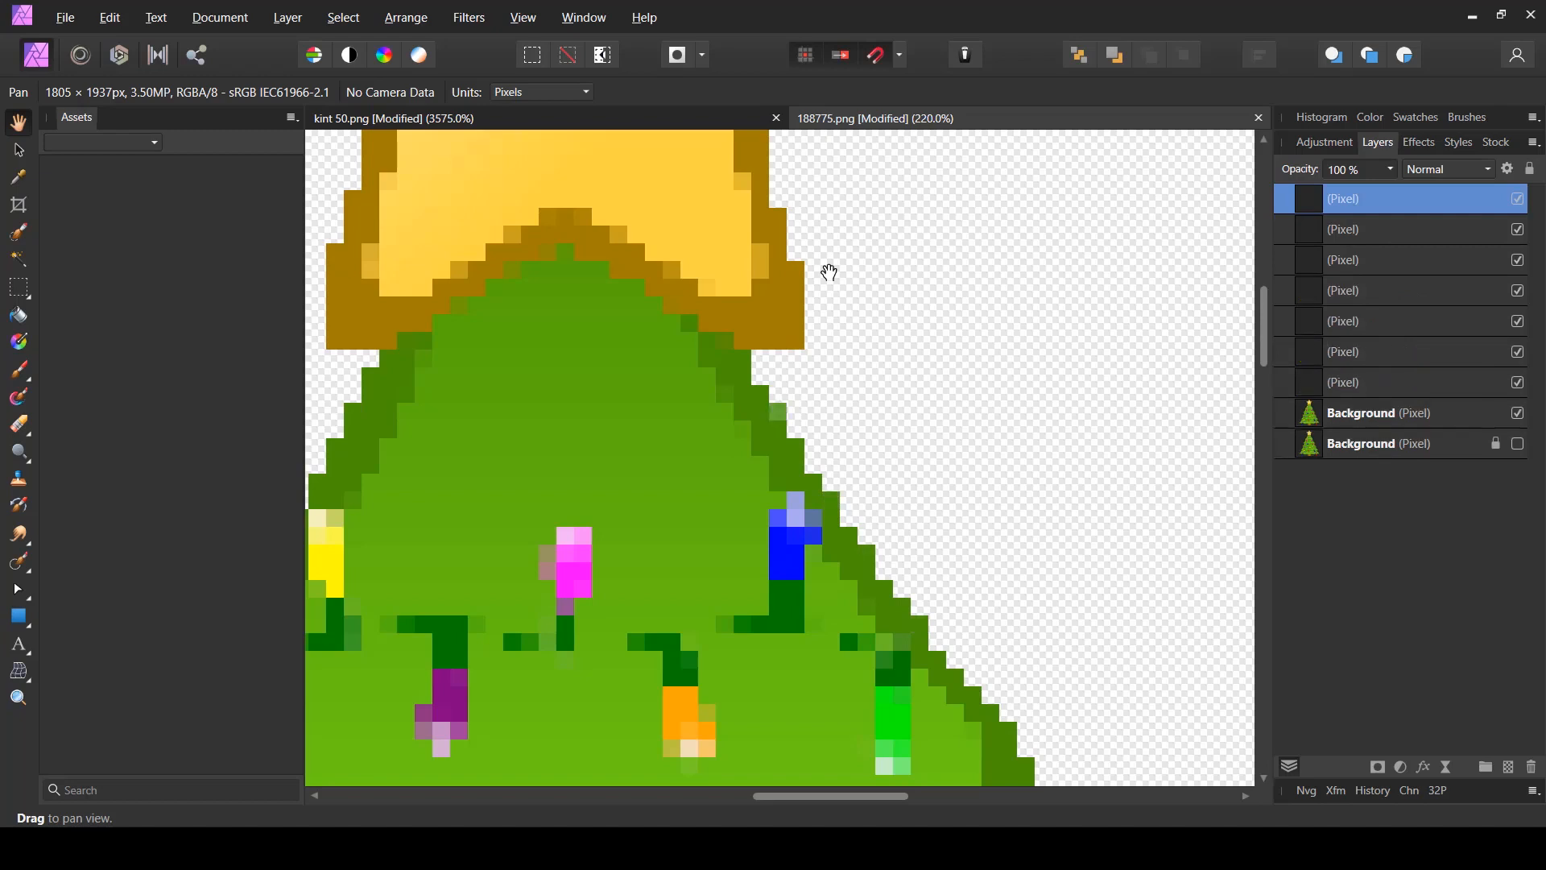
key("ctrl+shift+n")
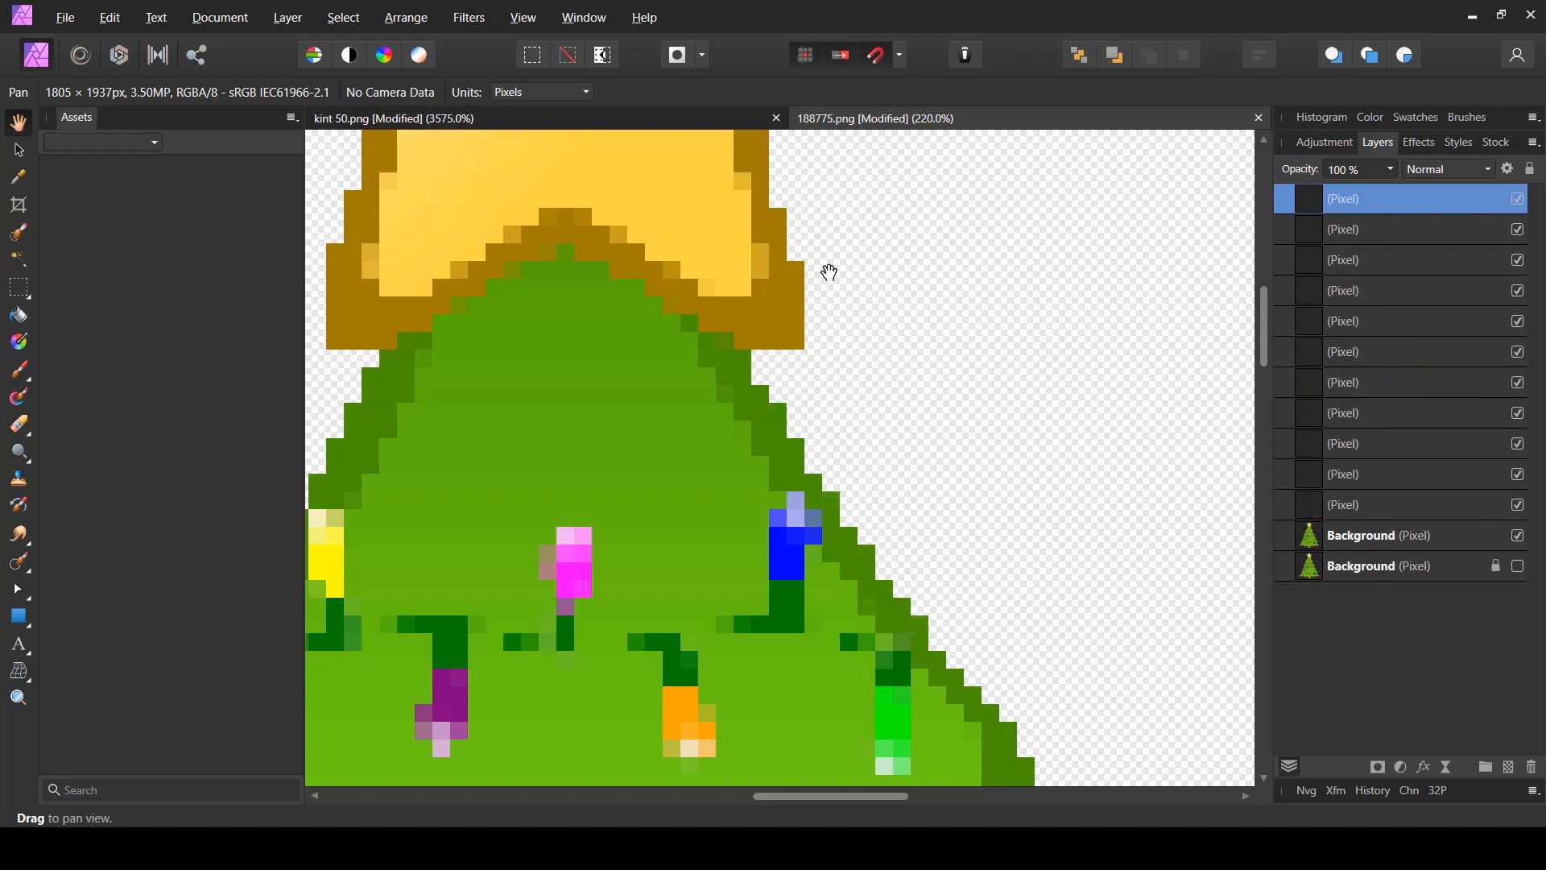
- Merge all the stacked copies with the pixelated tree layer, leaving the hidden, locked original layer out
left_click(1389, 535, "shift")
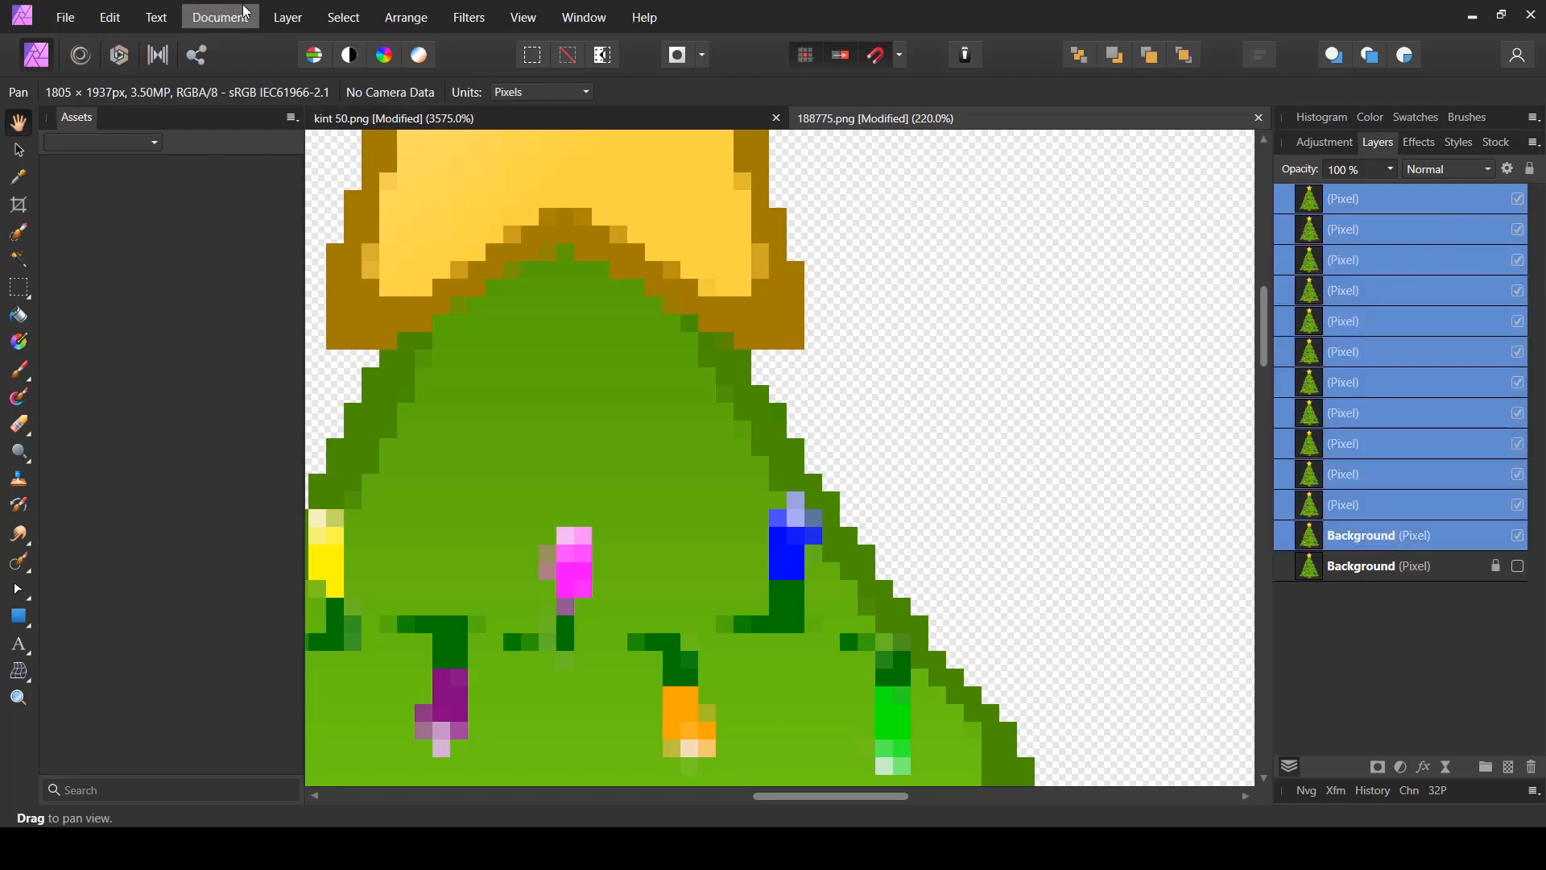
left_click(288, 17)
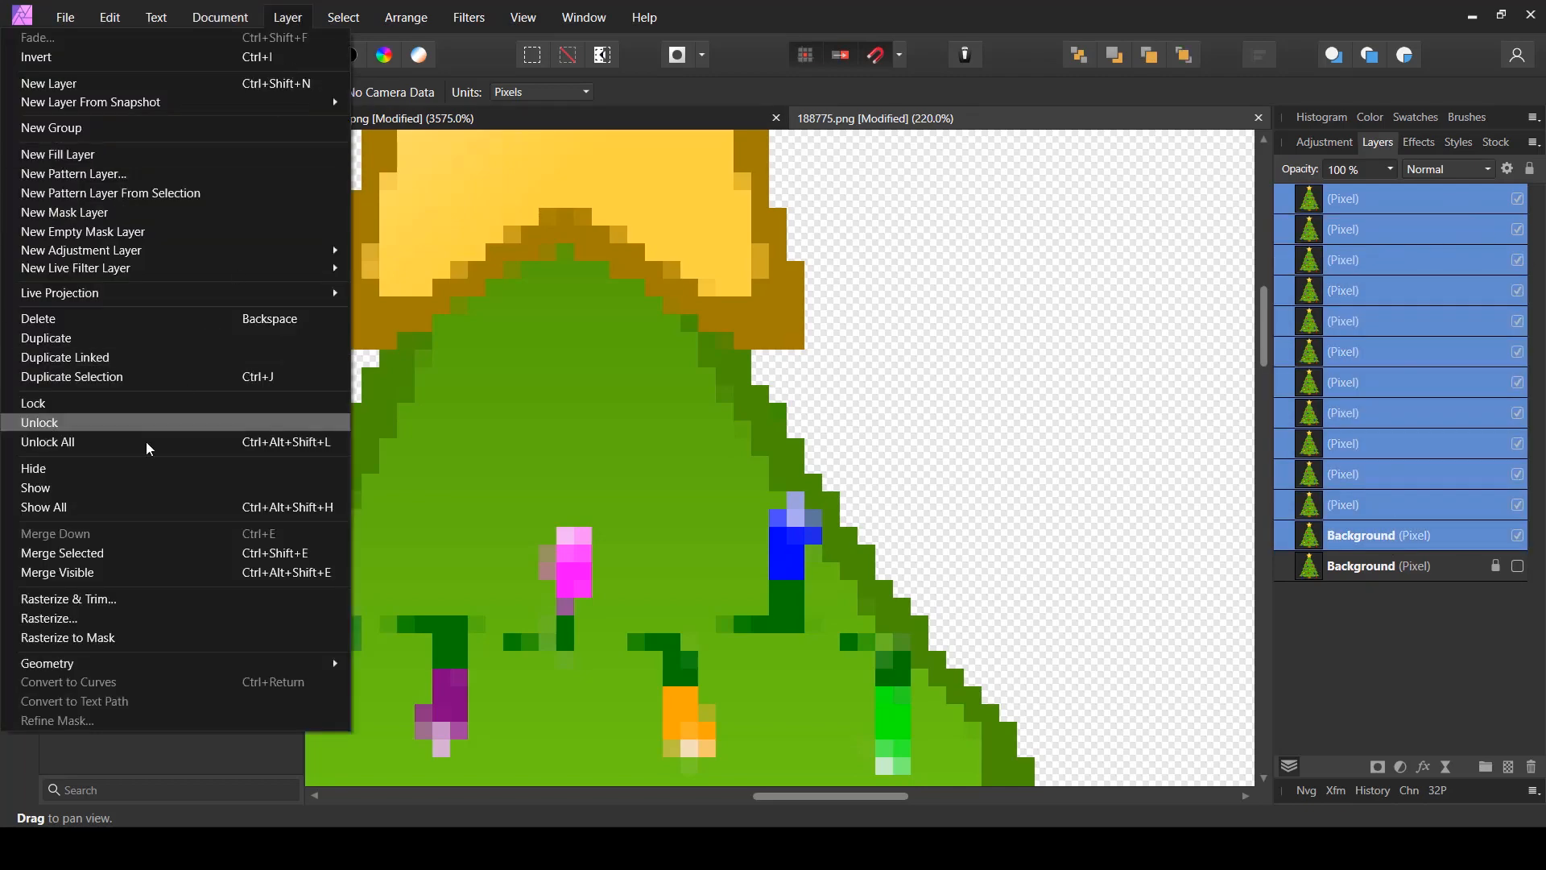
left_click(80, 553)
key("ctrl+0")
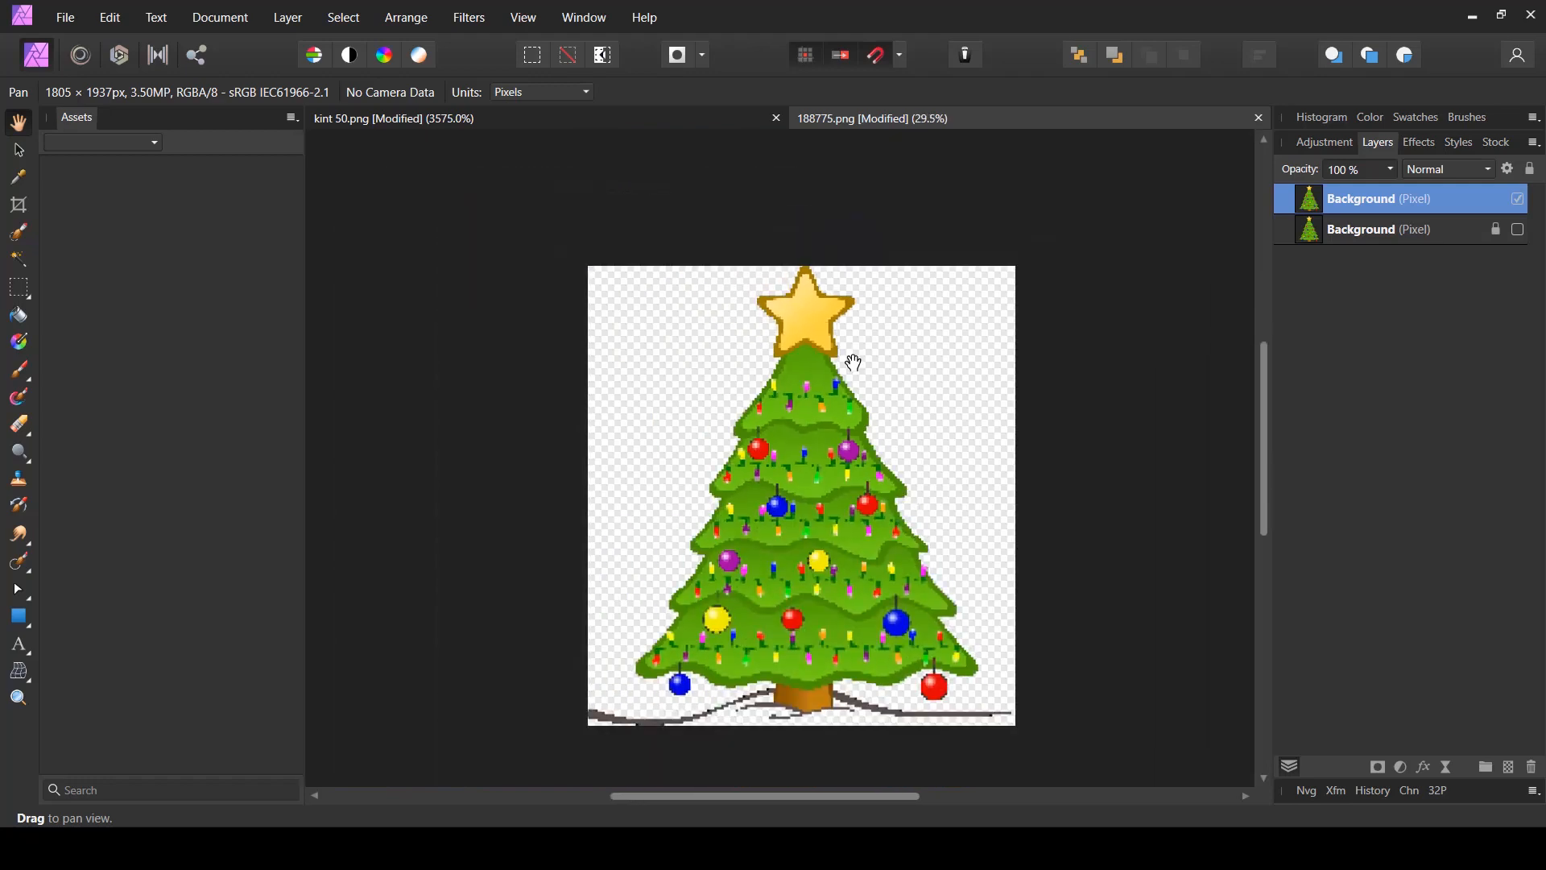
- Resize the V-stitch document kint 50.png to 10 x 10 px
left_click(399, 125)
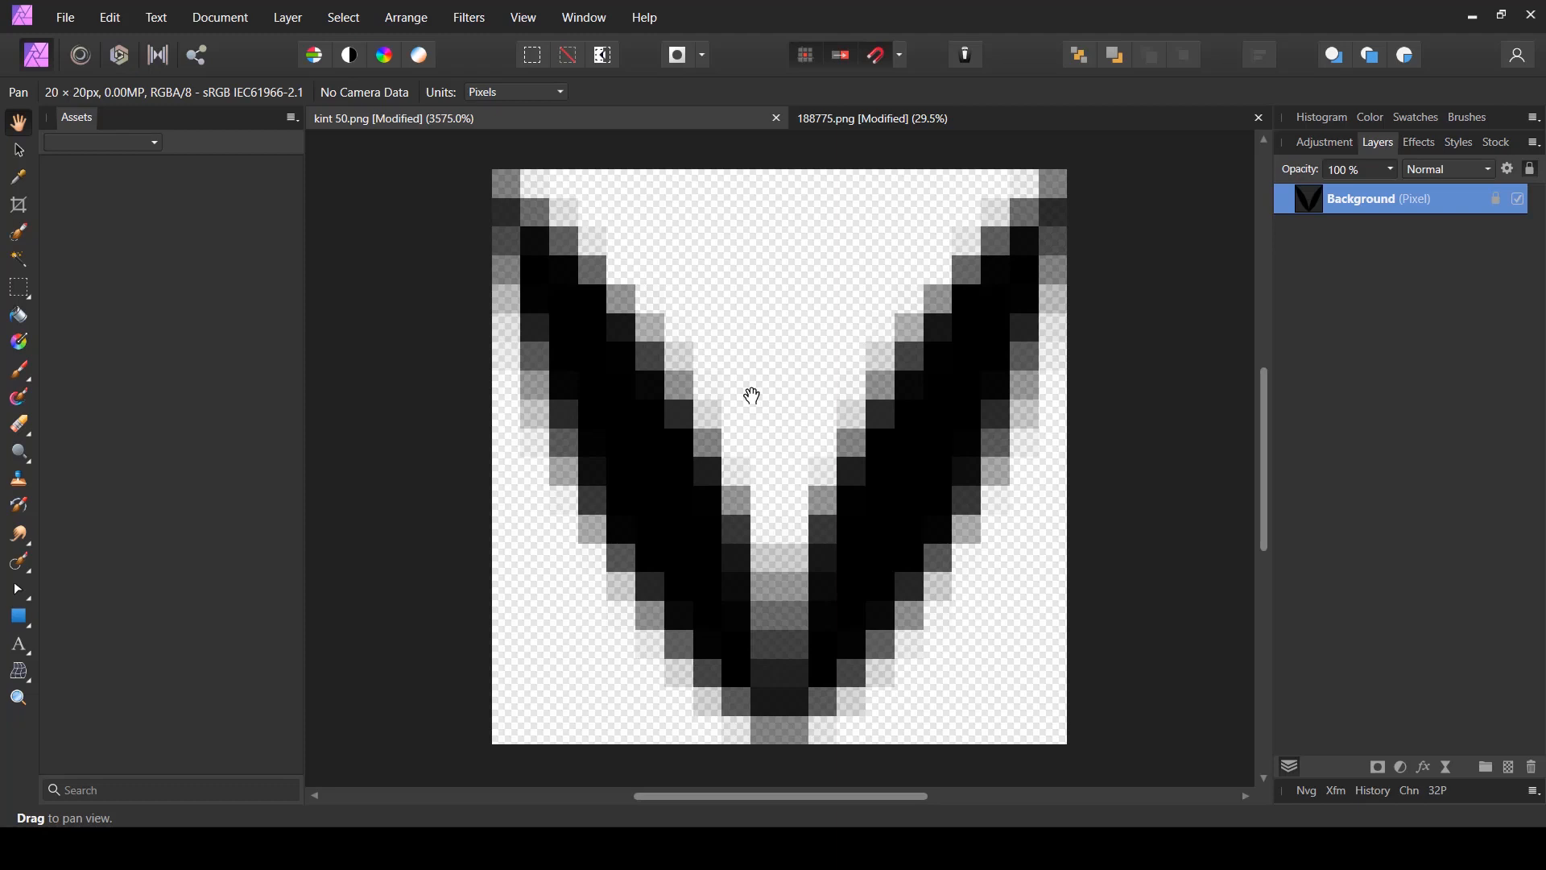
left_click(222, 19)
left_click(120, 131)
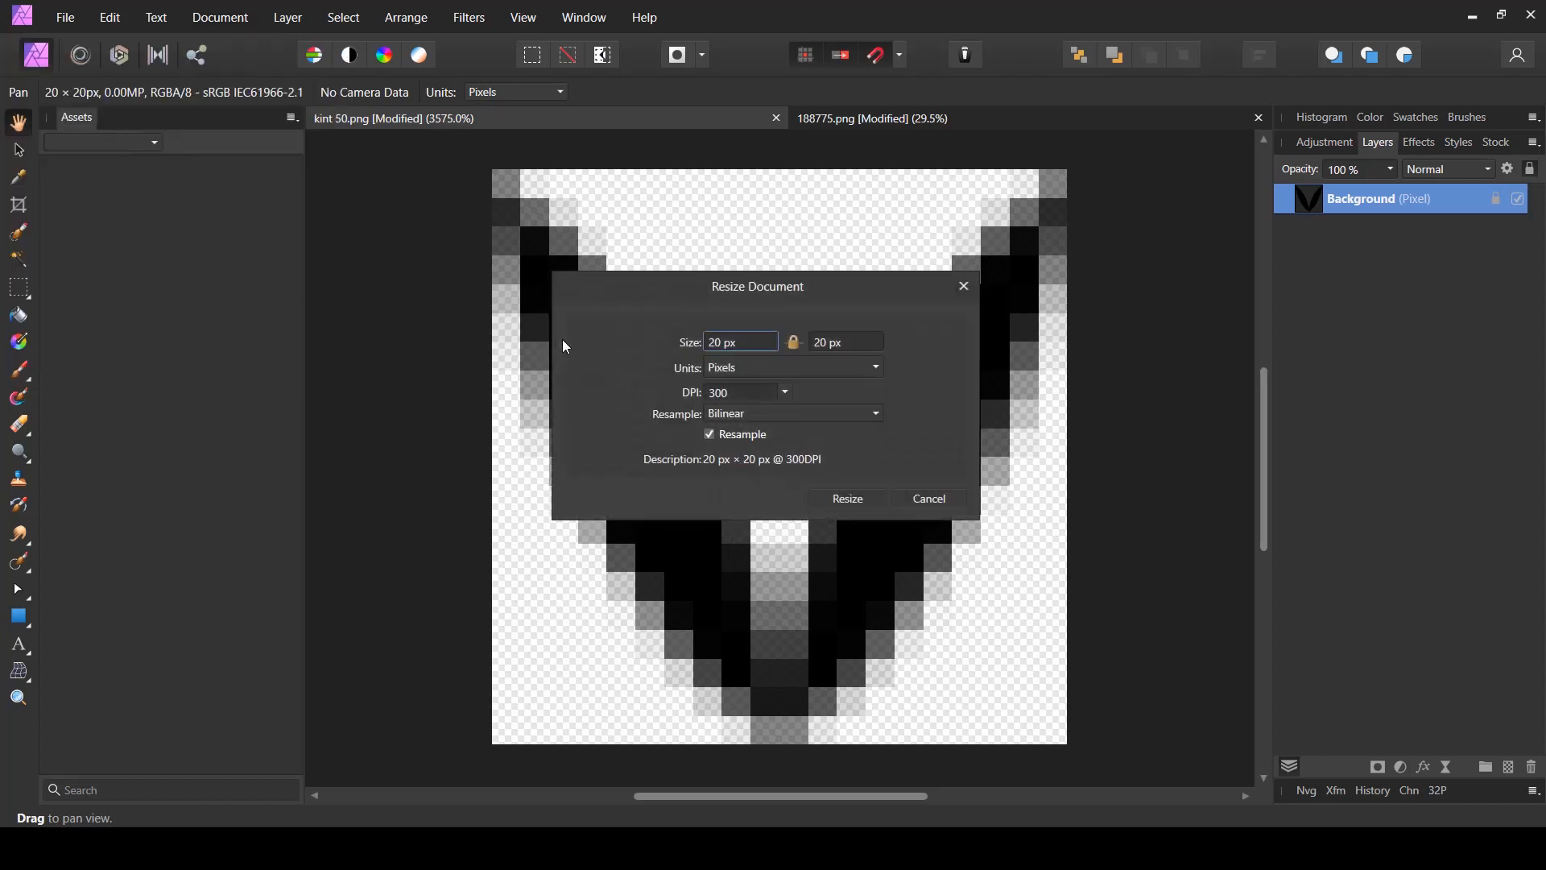
left_click(850, 346)
left_click(866, 498)
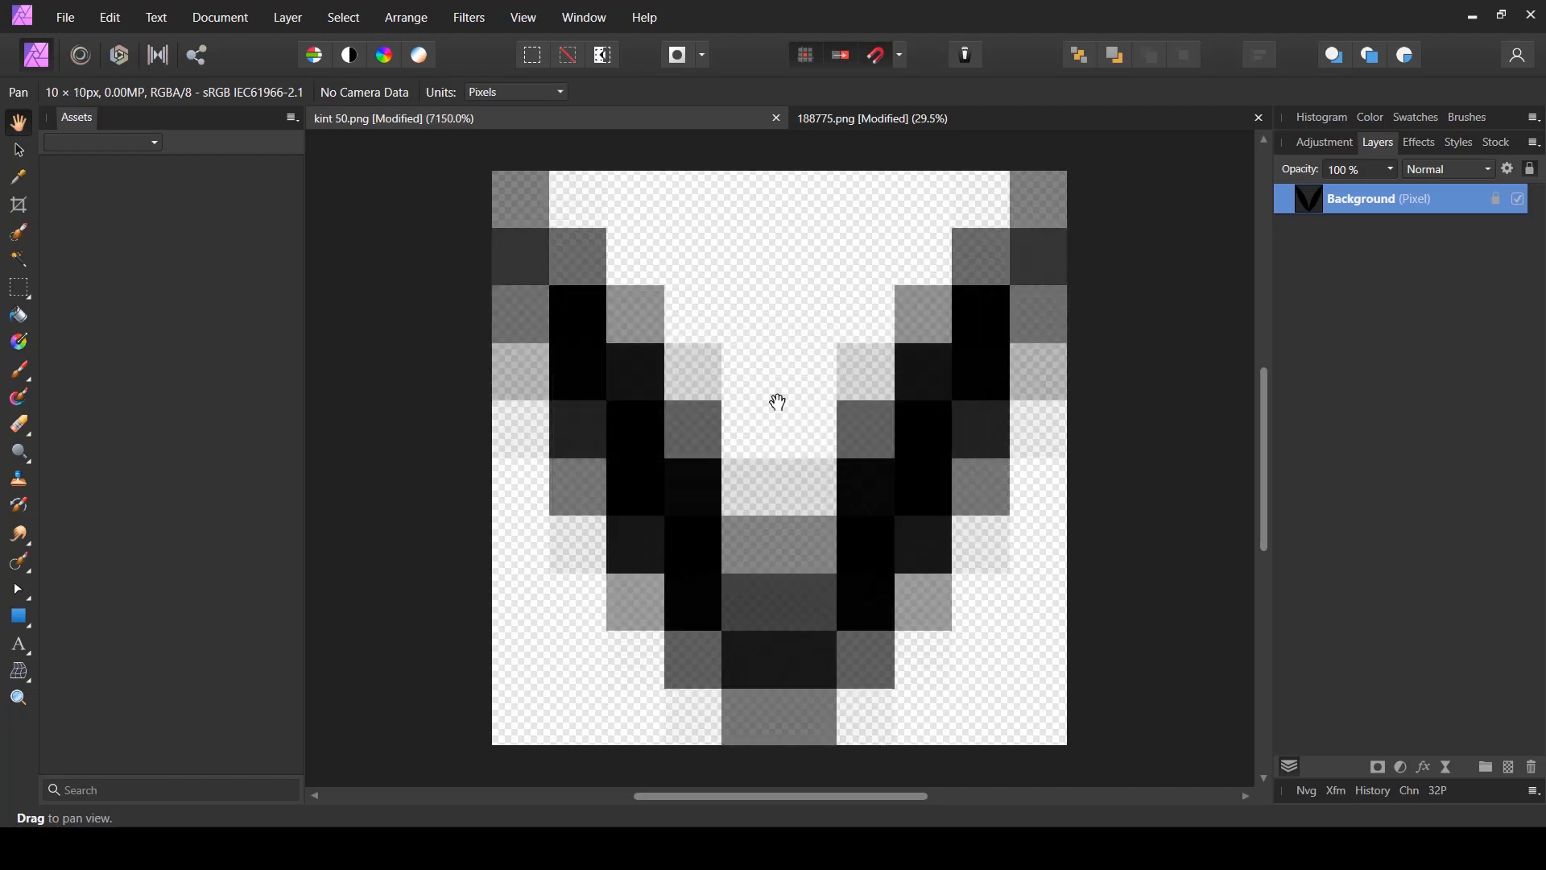
- Paste the V stitch above the tree layers, create a pattern layer from it and hide the pasted stitch layer
left_click(910, 117)
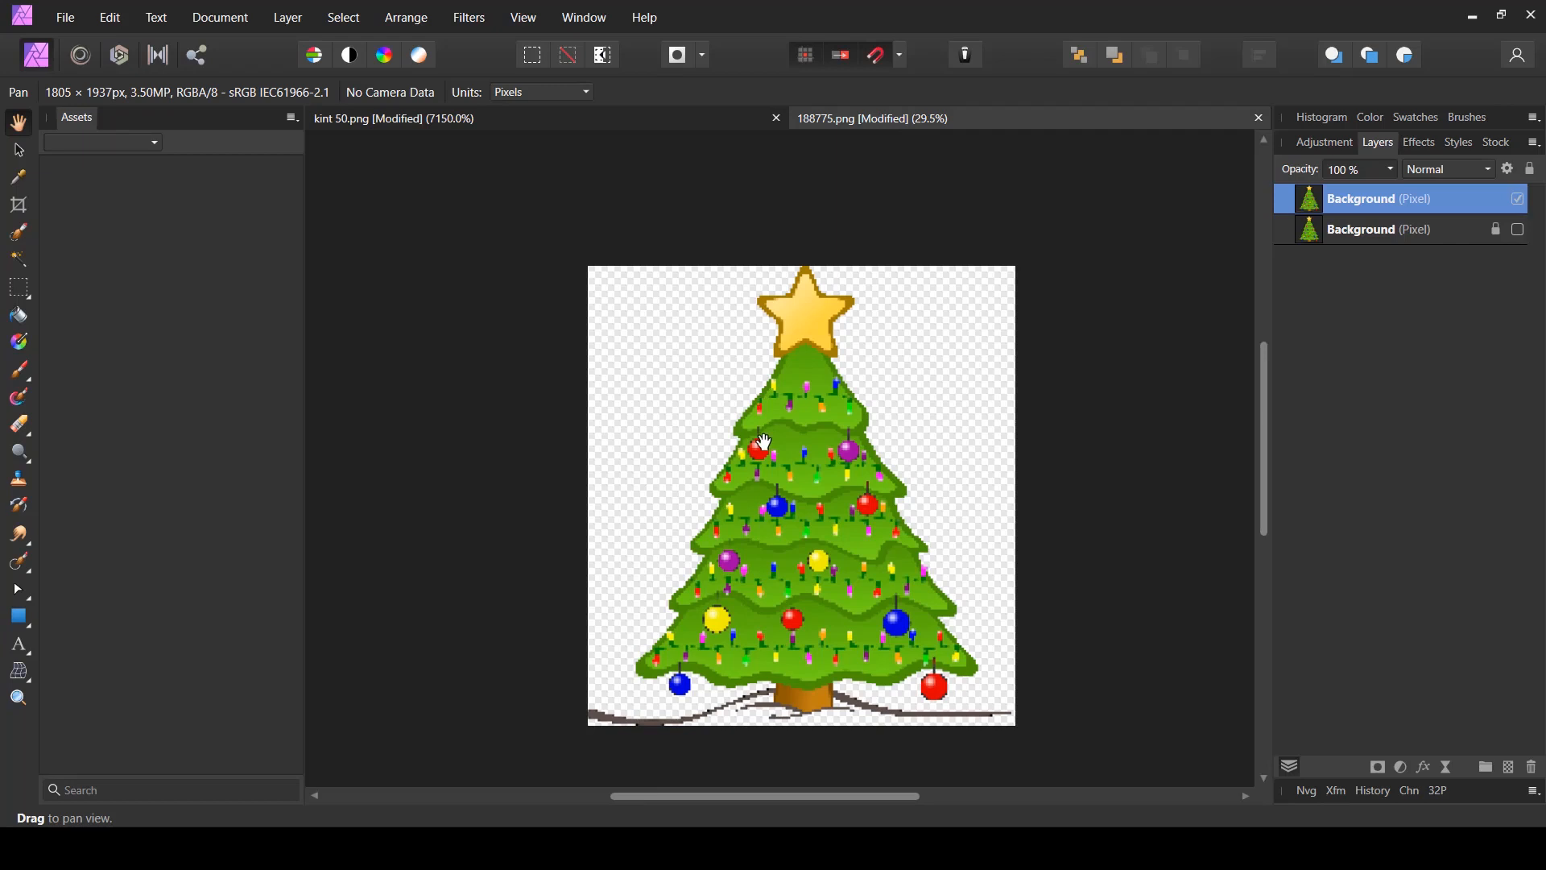
key("ctrl+j")
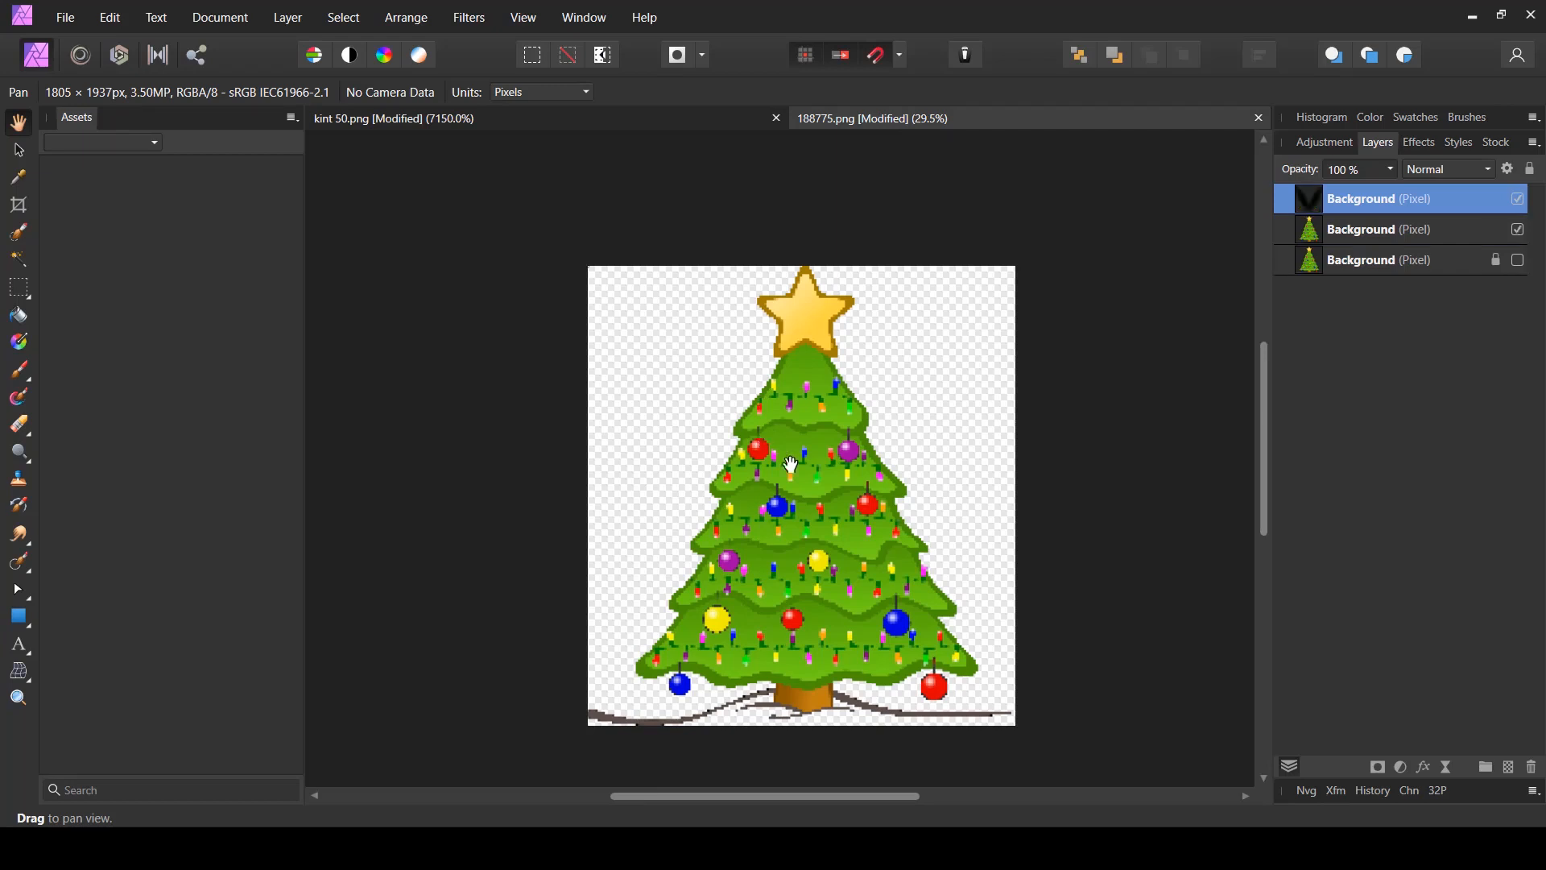
left_click(19, 149)
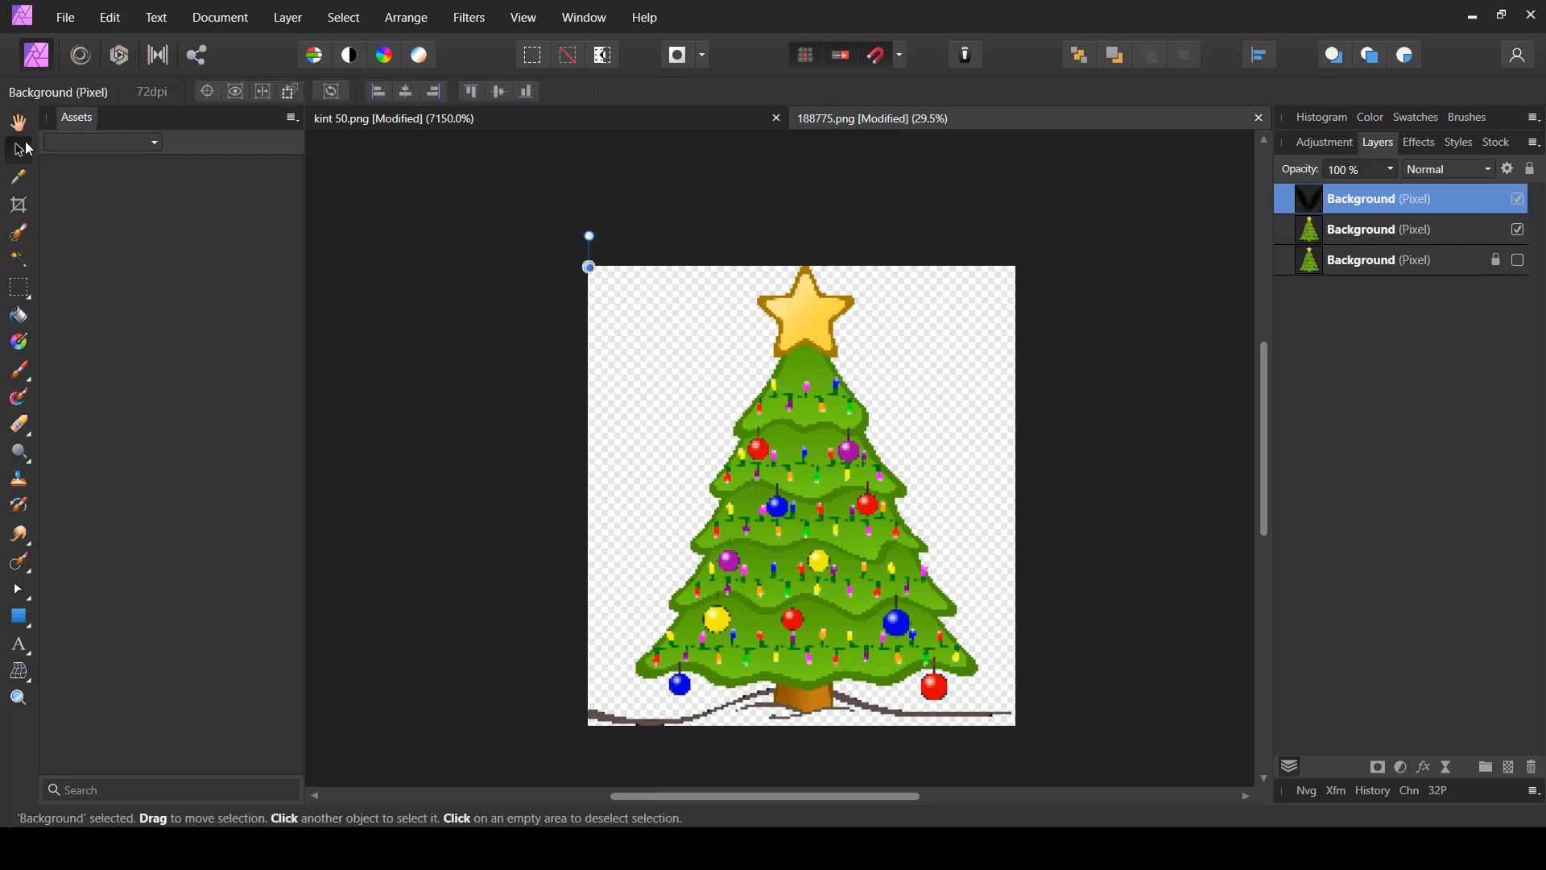
left_click(308, 24)
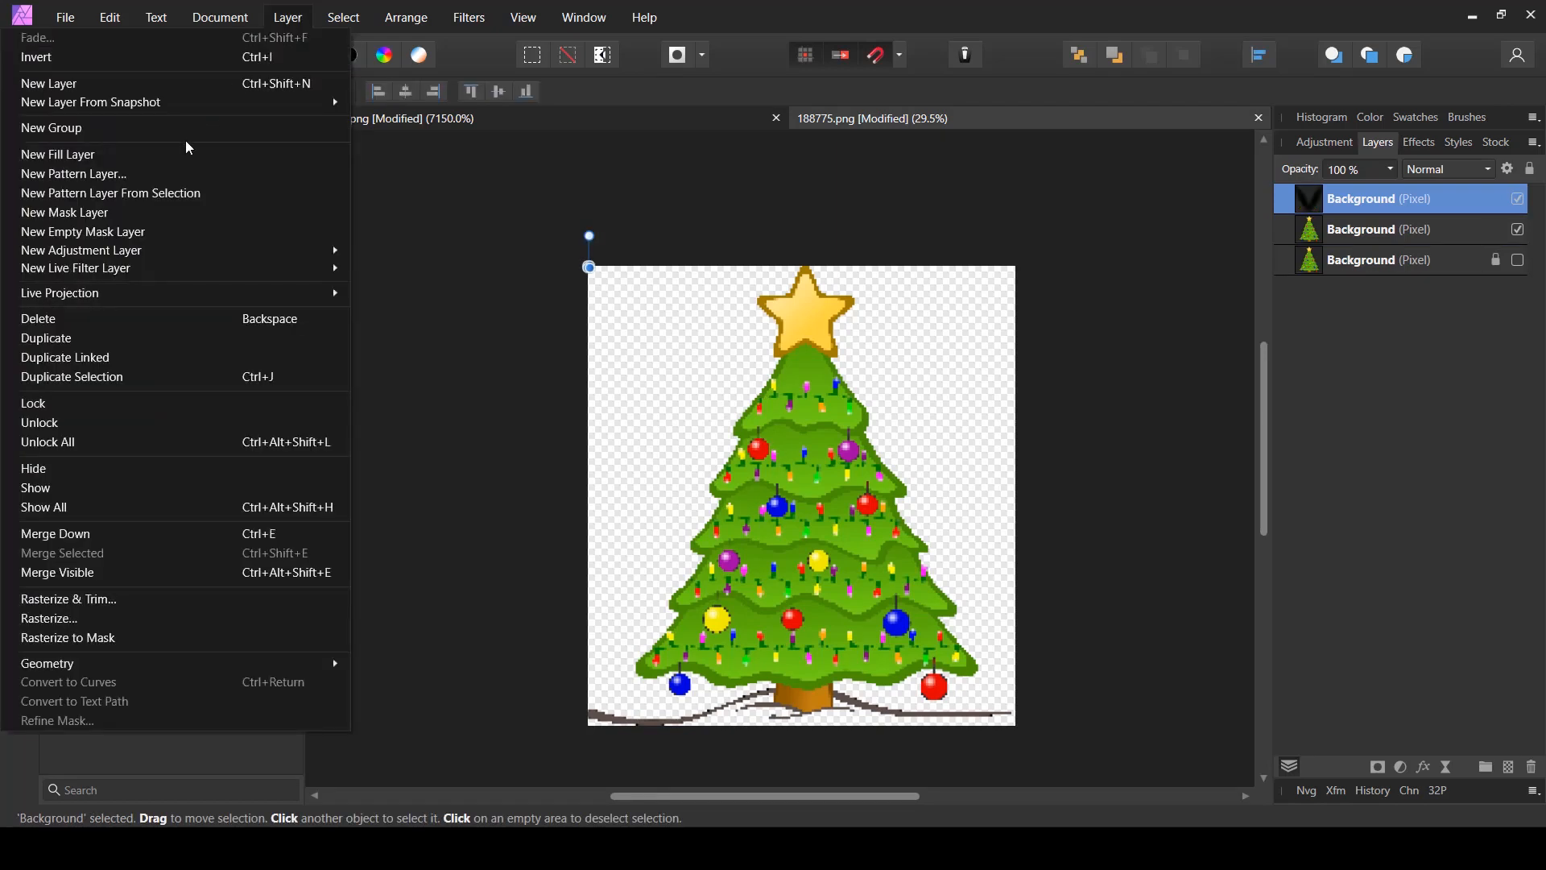
left_click(119, 206)
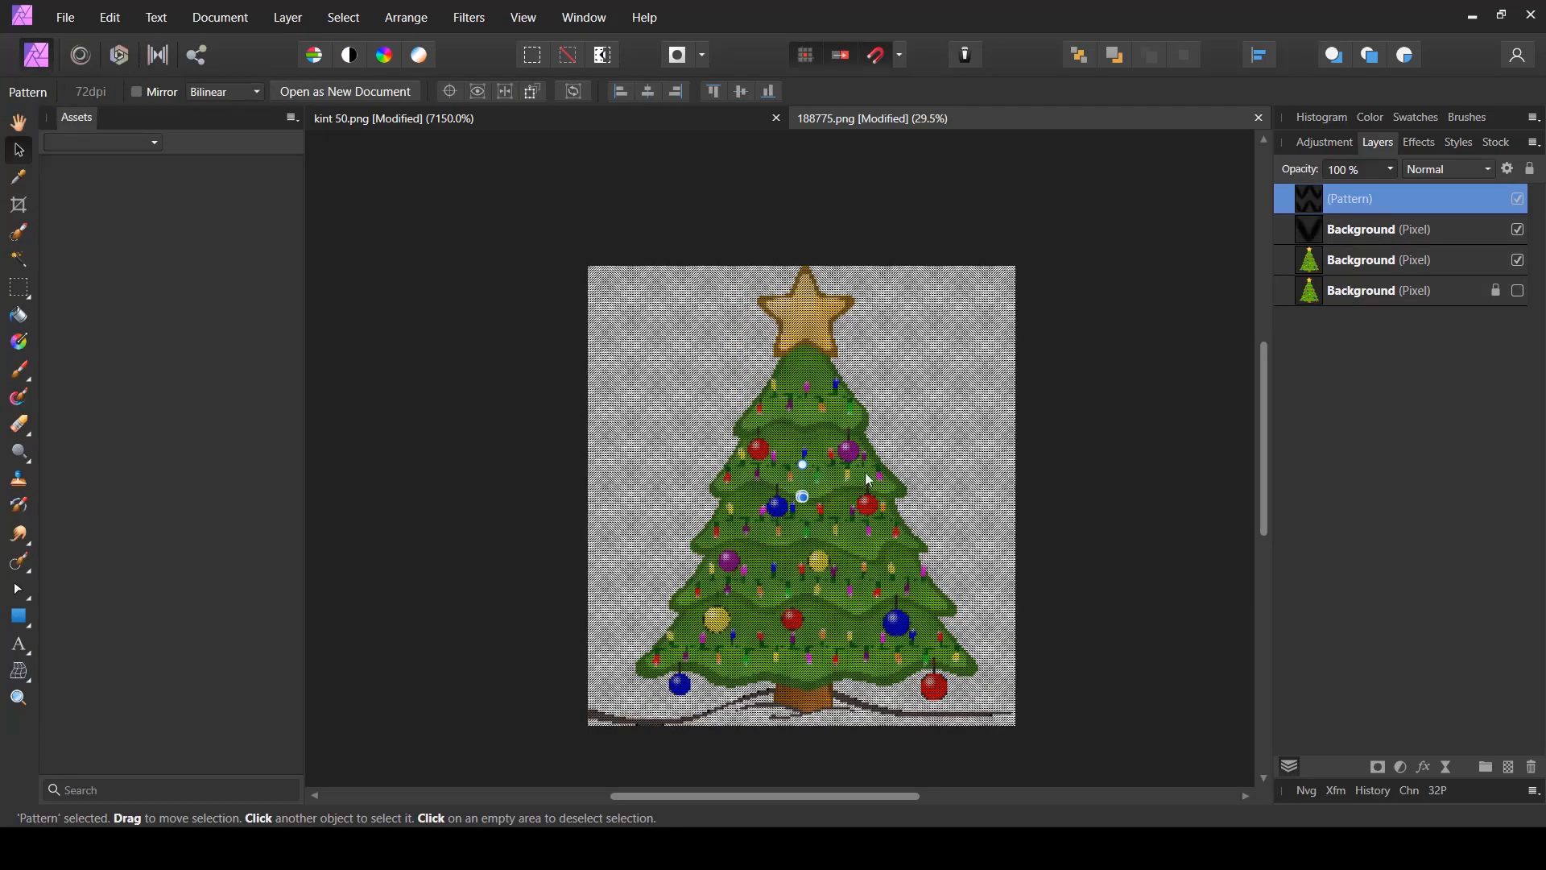
left_click(1518, 233)
- Nudge the pattern layer 1 px down and 7 px right so each V lines up with the pixel squares of the star
scroll(771, 285, "up", 10)
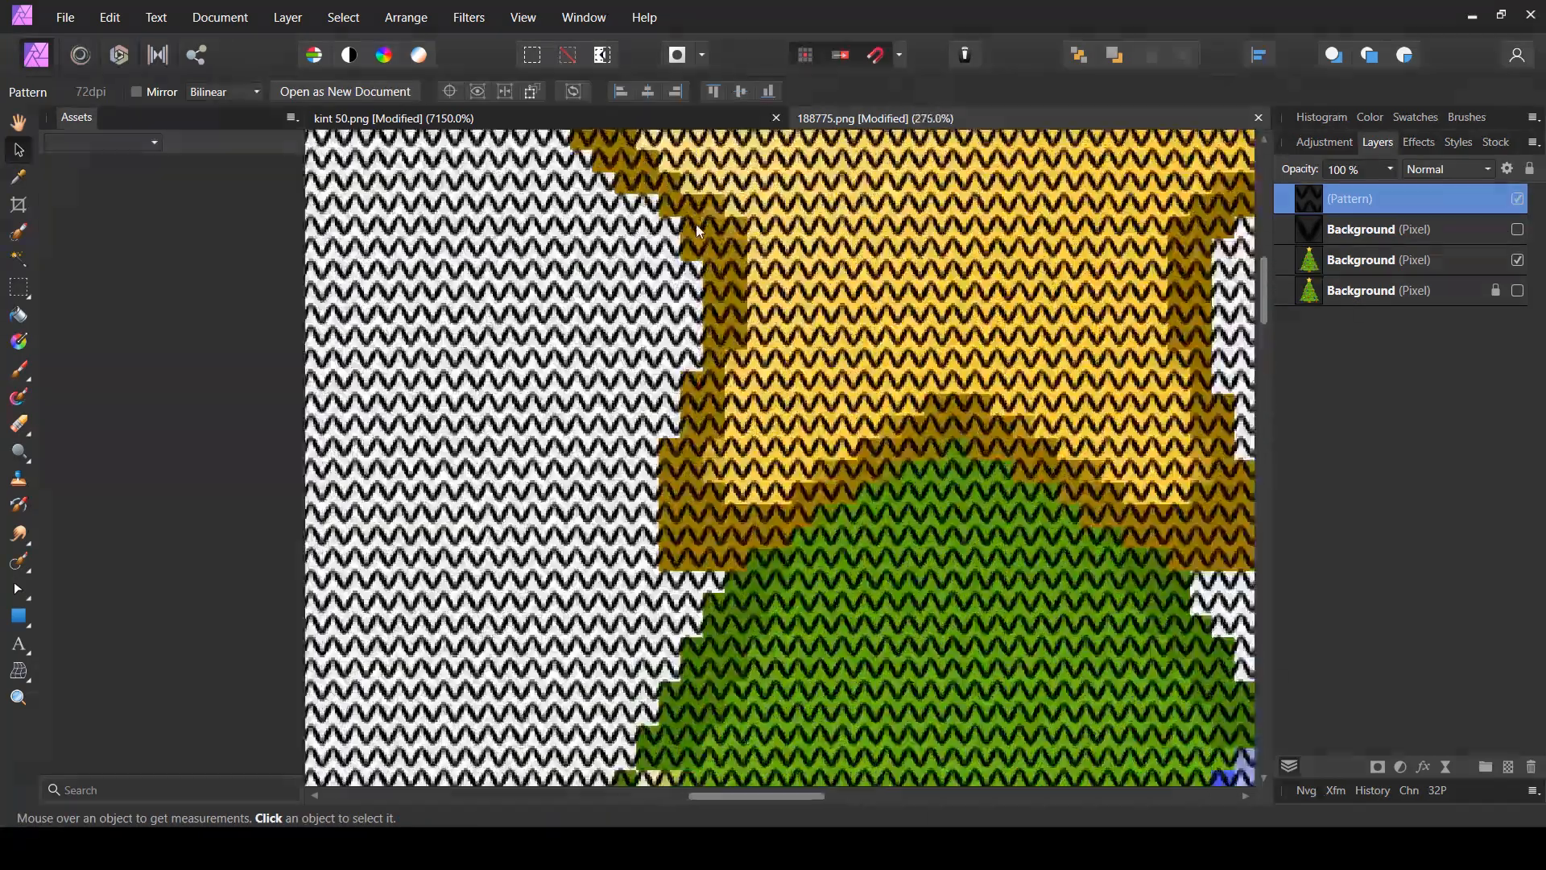
scroll(698, 231, "up", 4)
left_click_drag(692, 254, 738, 640)
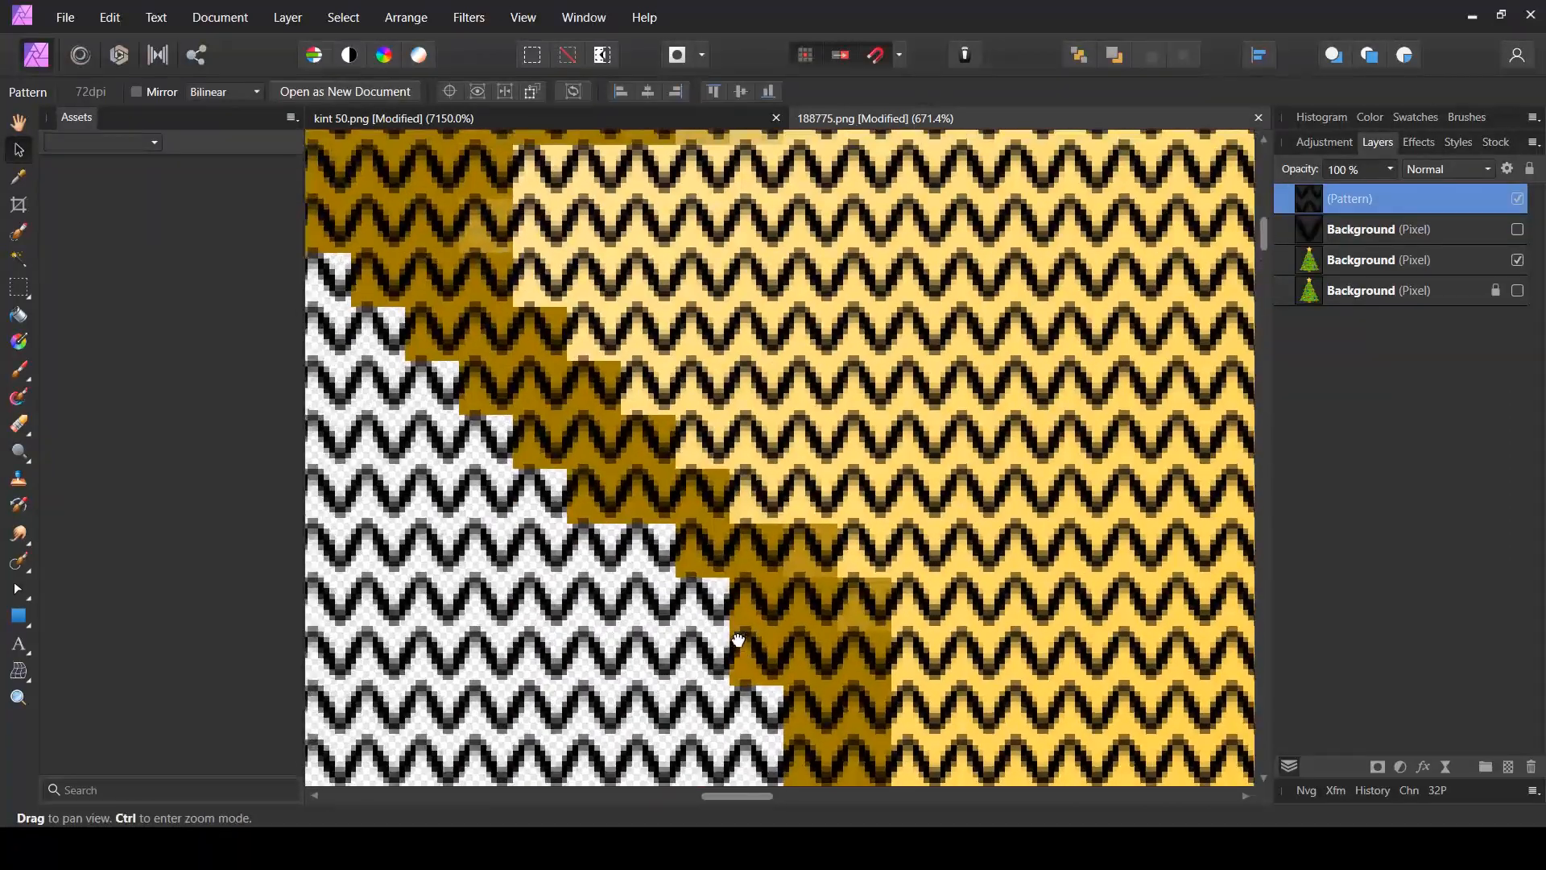
scroll(738, 563, "up", 3)
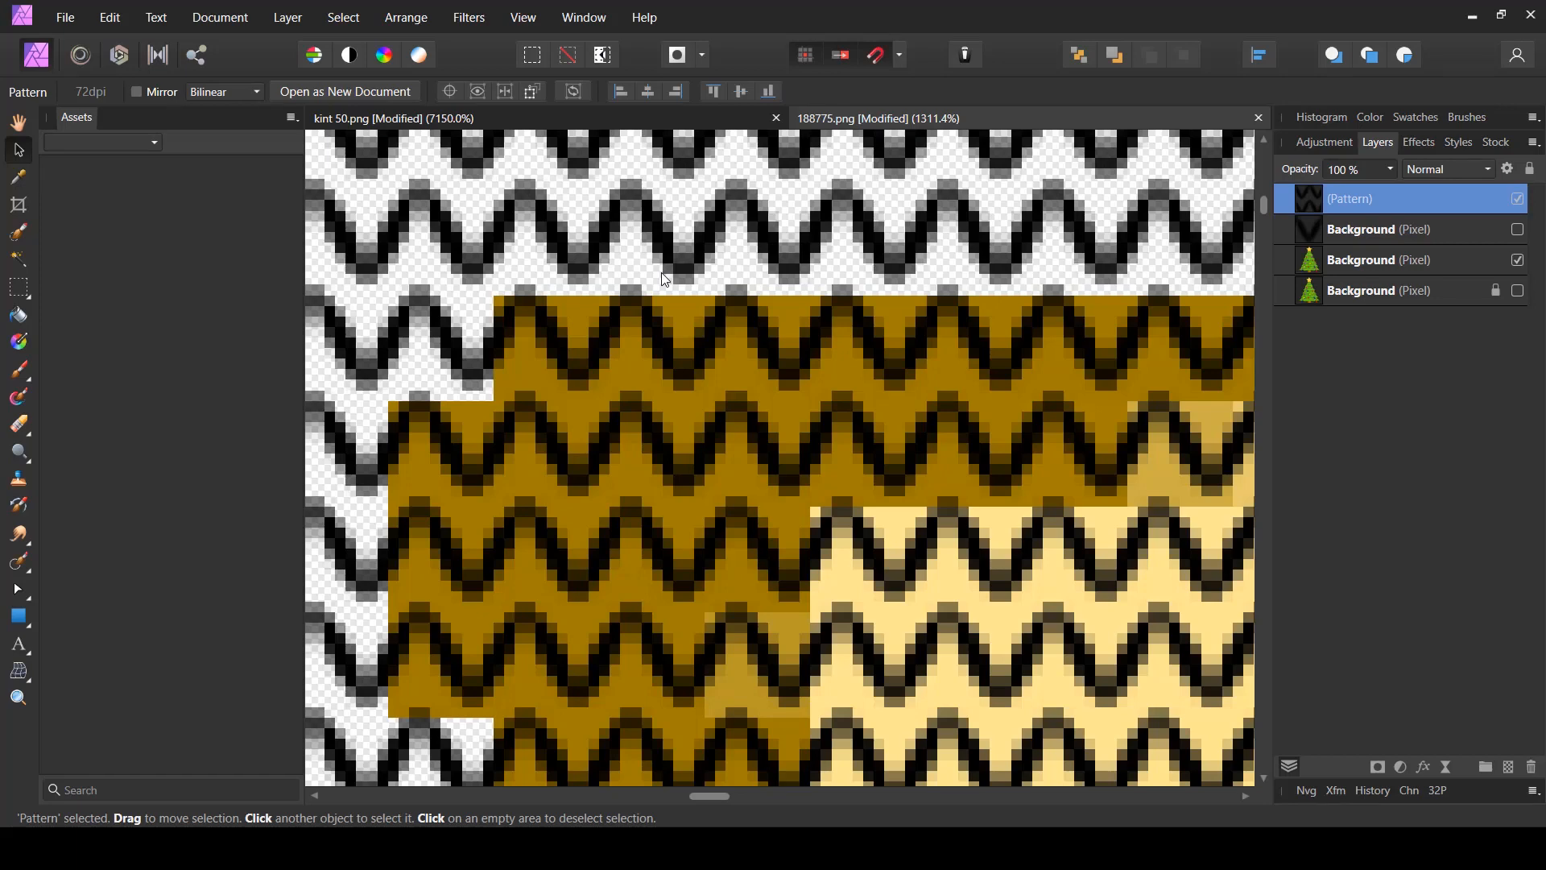
key("Down")
key("Right")
key("Right")
key("Right")
key("Right")
key("Right")
key("Right")
key("Right")
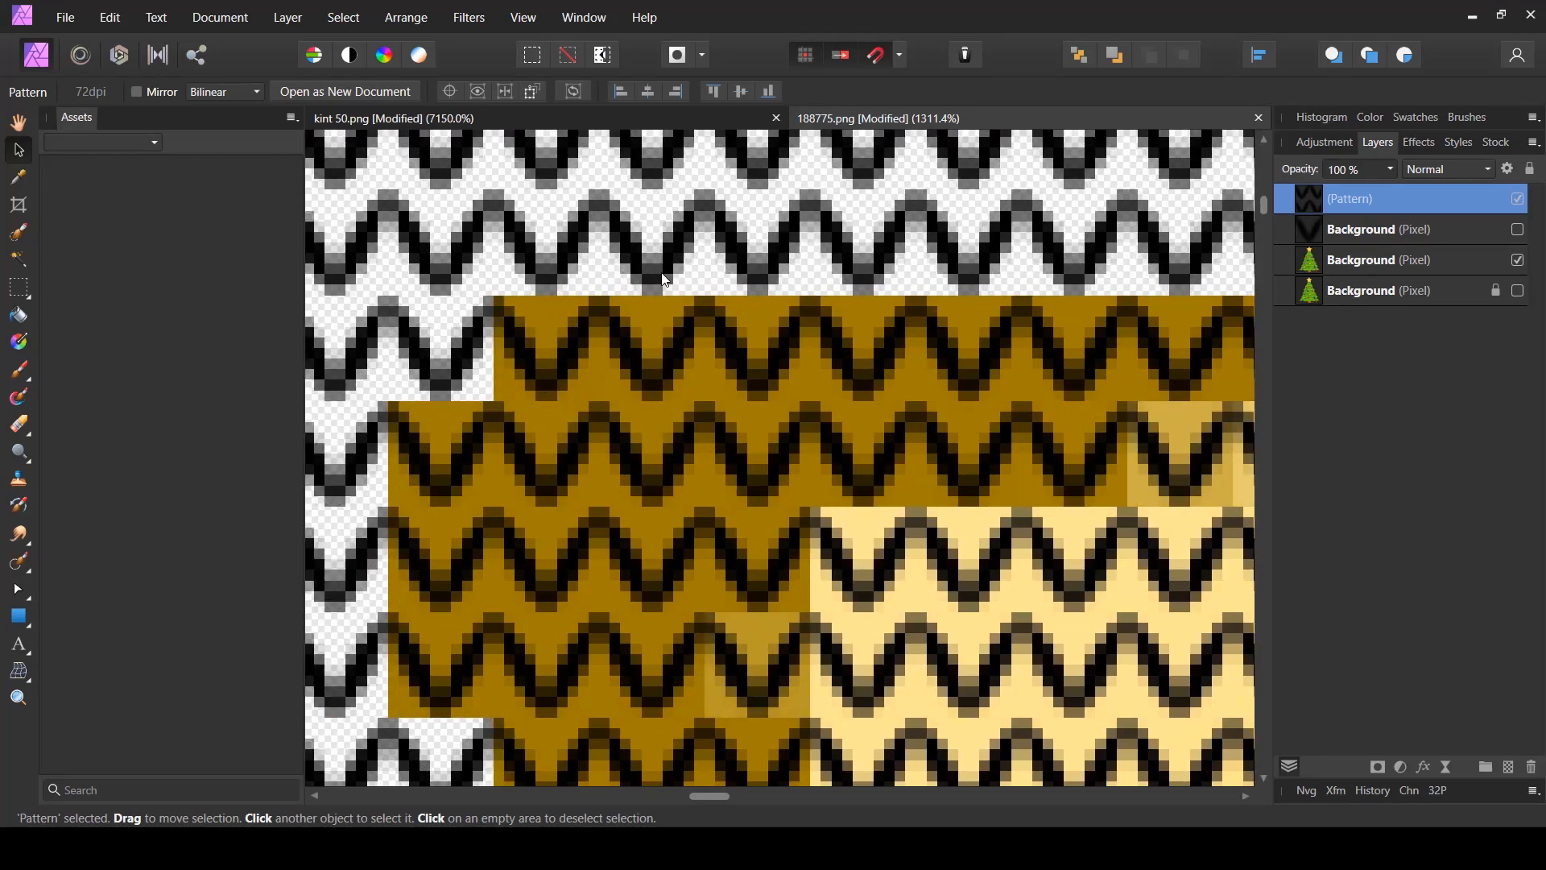
- Load the V-stitch pattern layer as a selection, then hide that layer
scroll(587, 312, "down", 10)
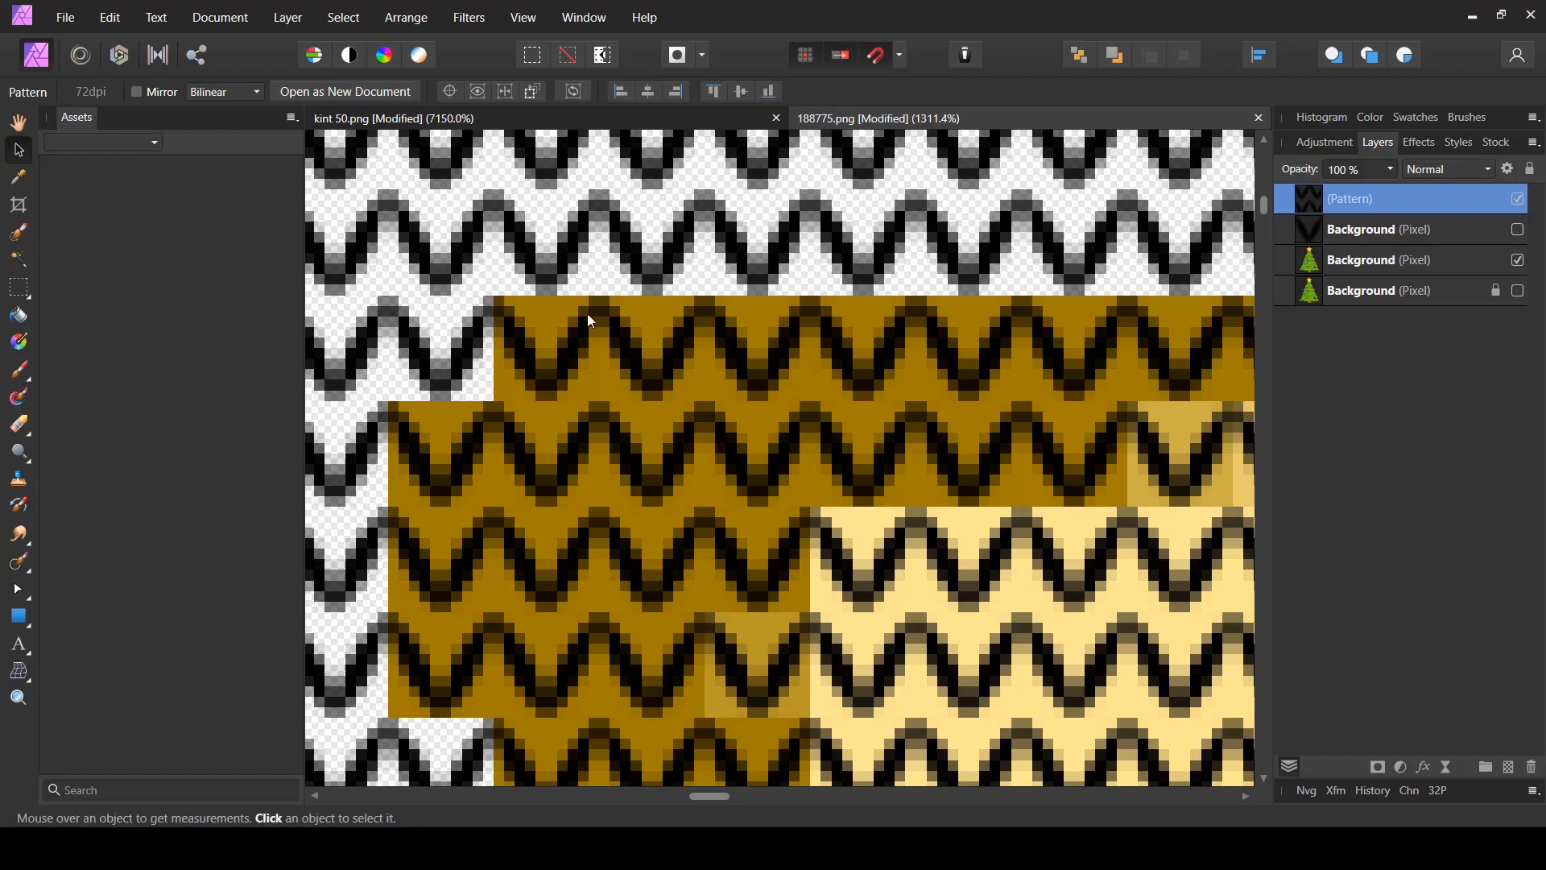
scroll(549, 308, "down", 5)
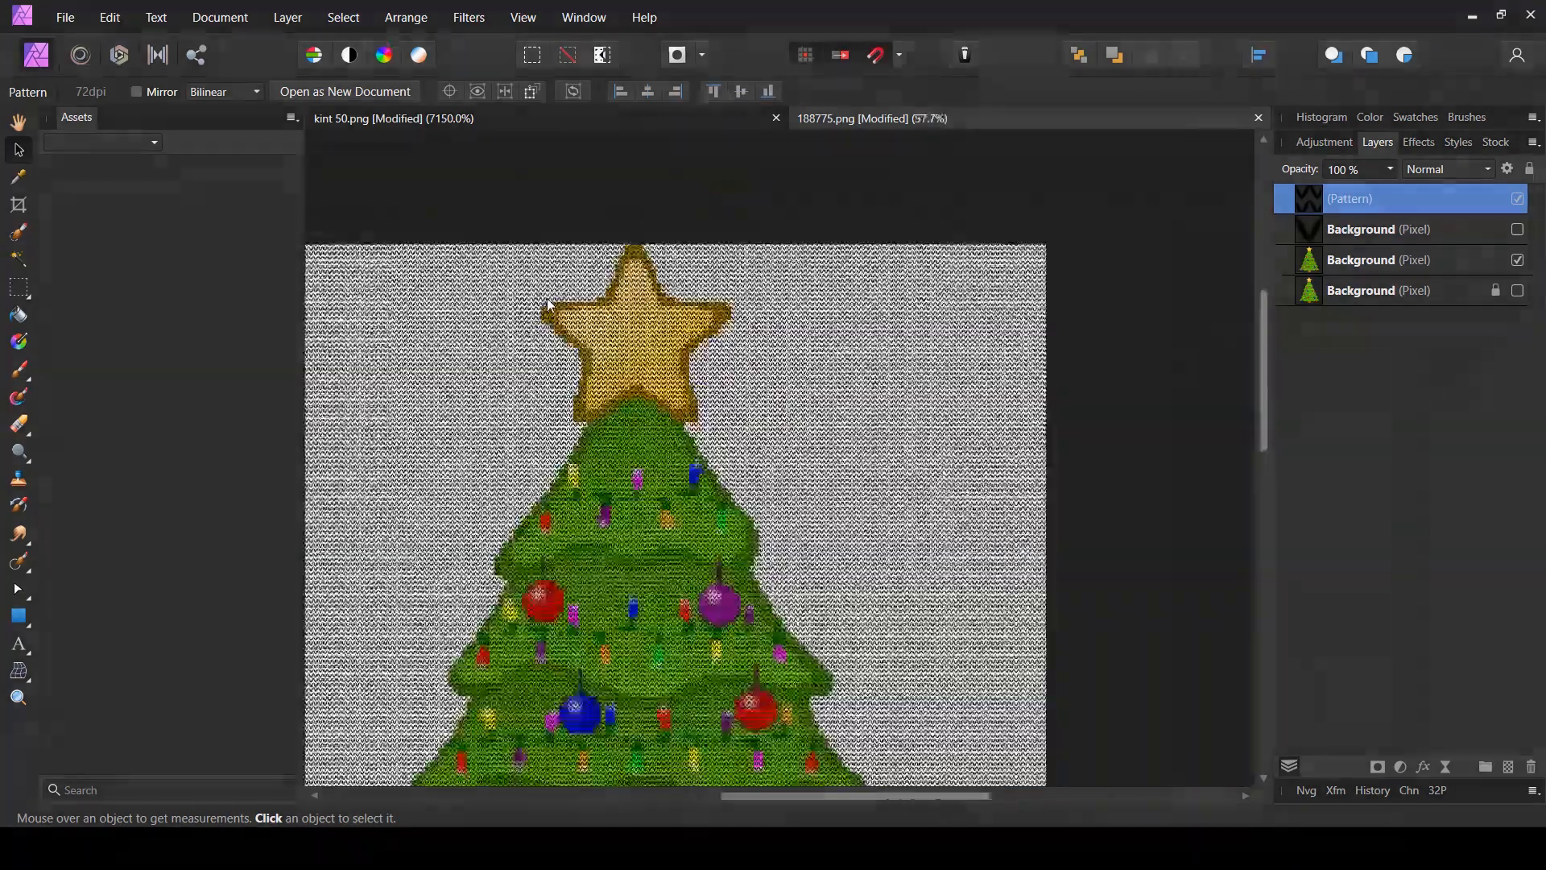
left_click(1308, 202, "ctrl")
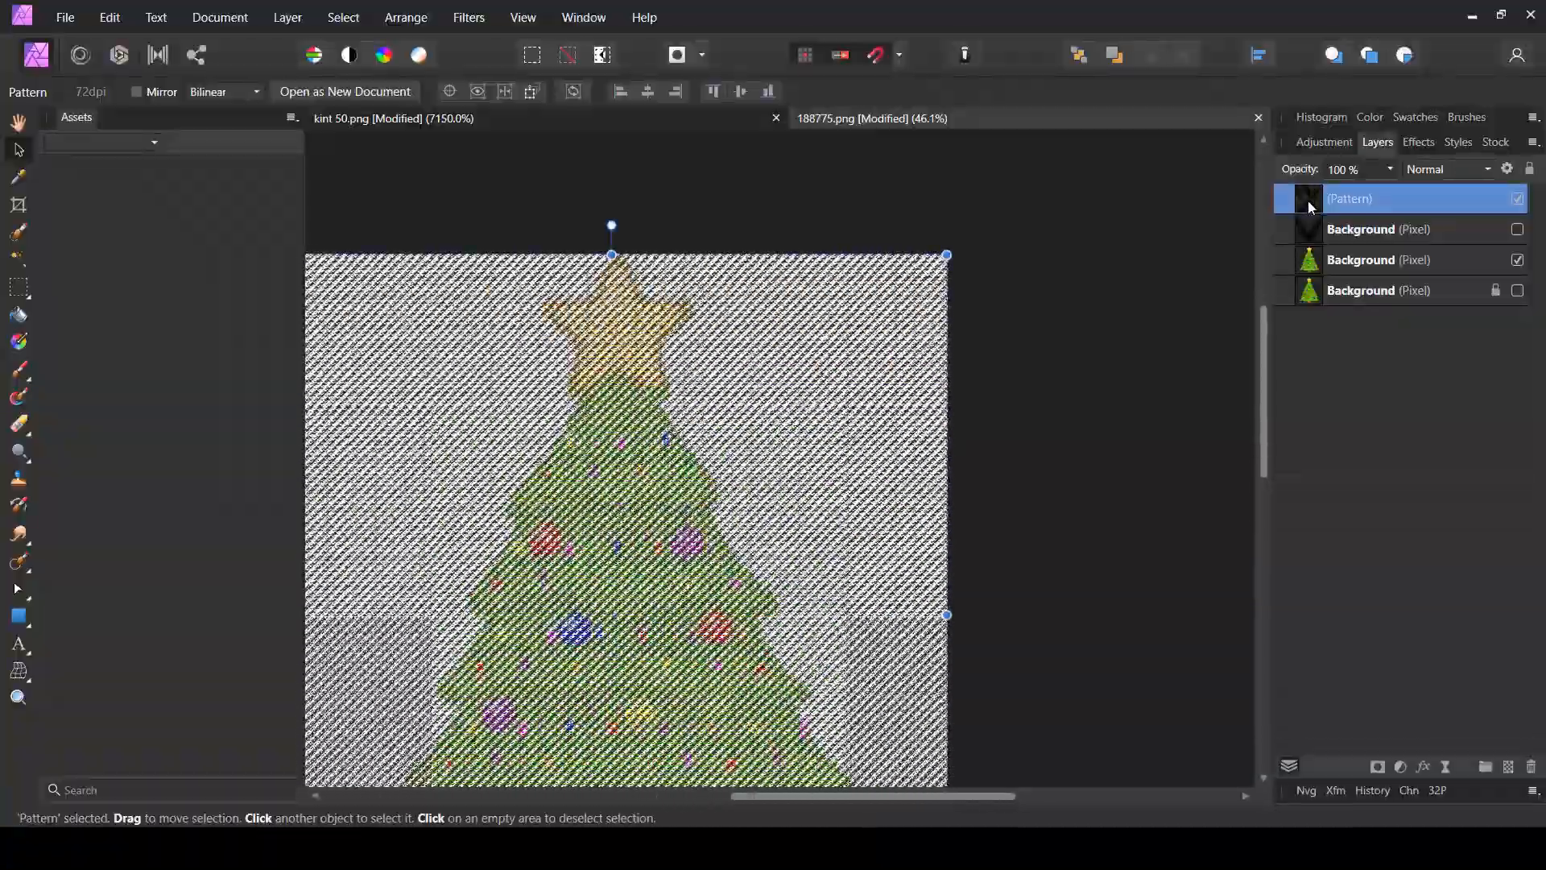
left_click(1518, 200)
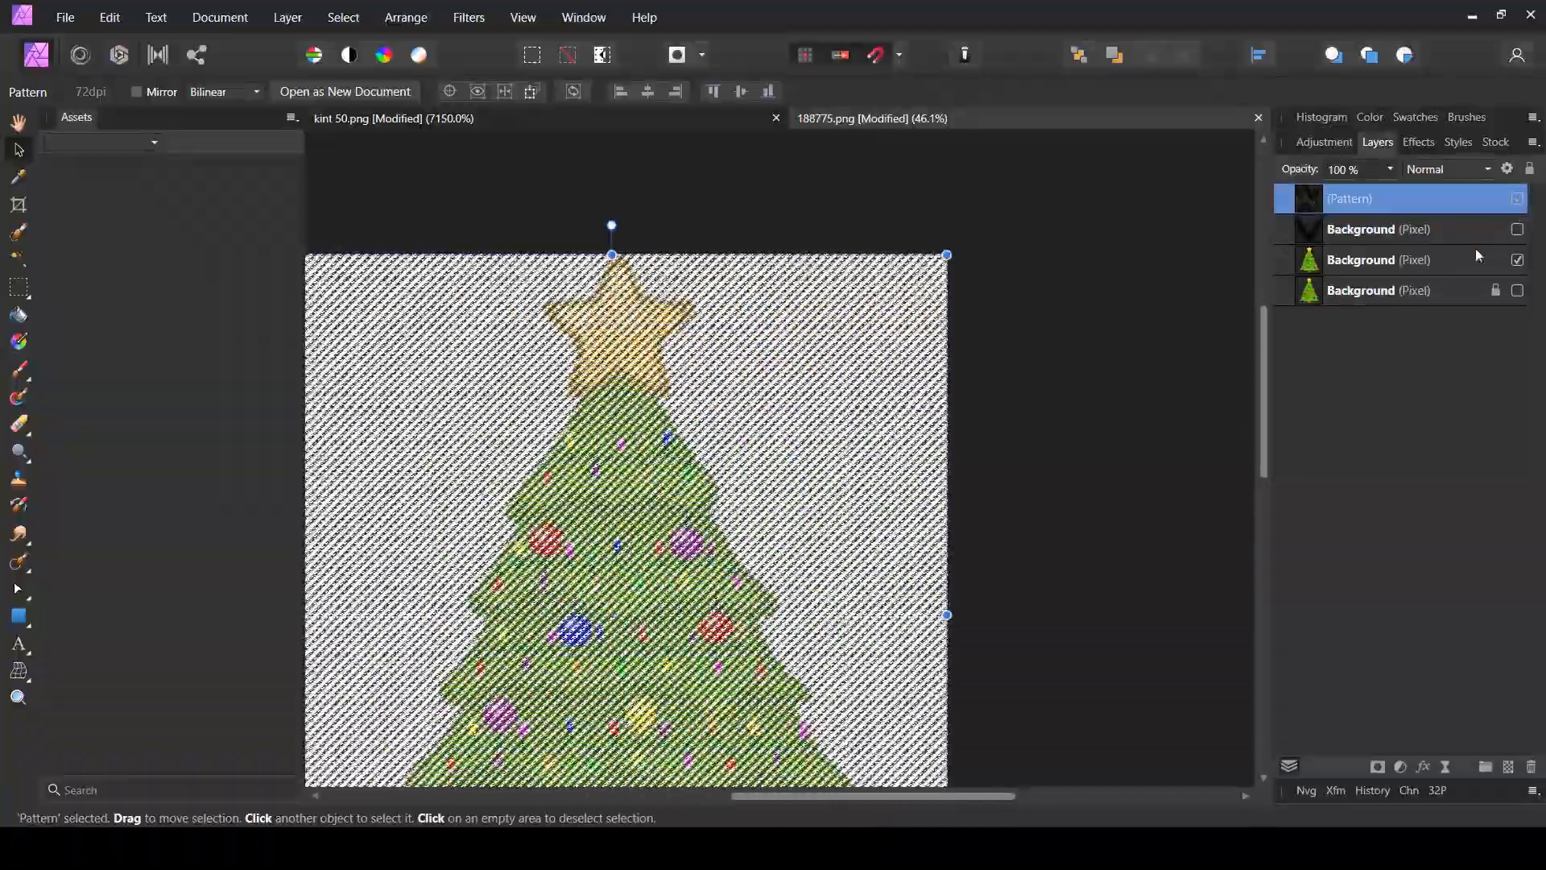
- Copy the selected stitches of the pixelated tree onto a new layer, hide the full pixelated layer and clear the selection
left_click(1342, 265)
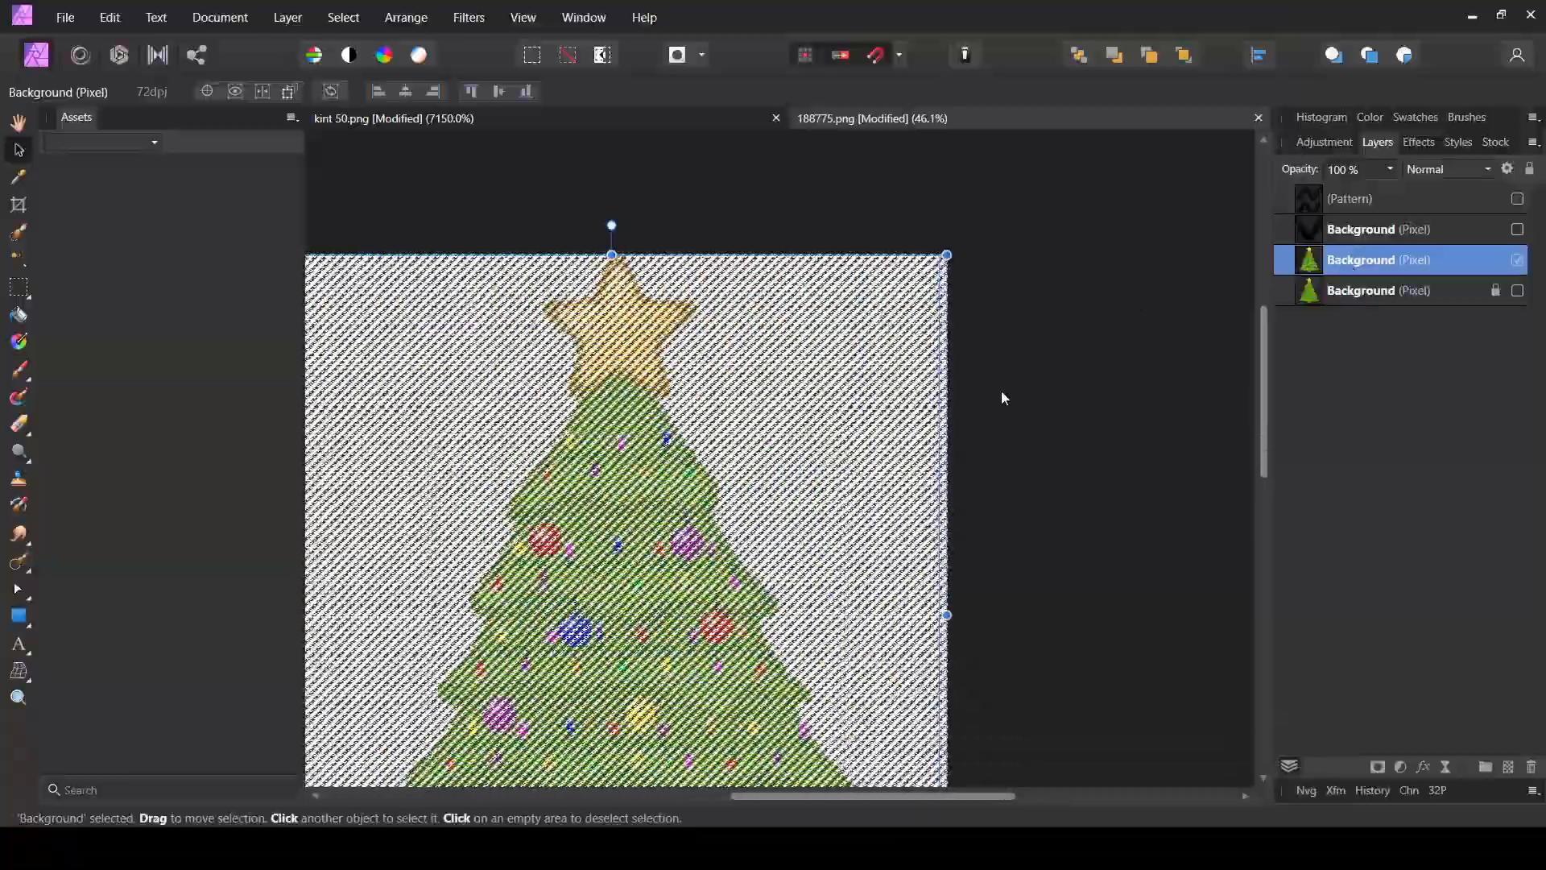
key("ctrl+j")
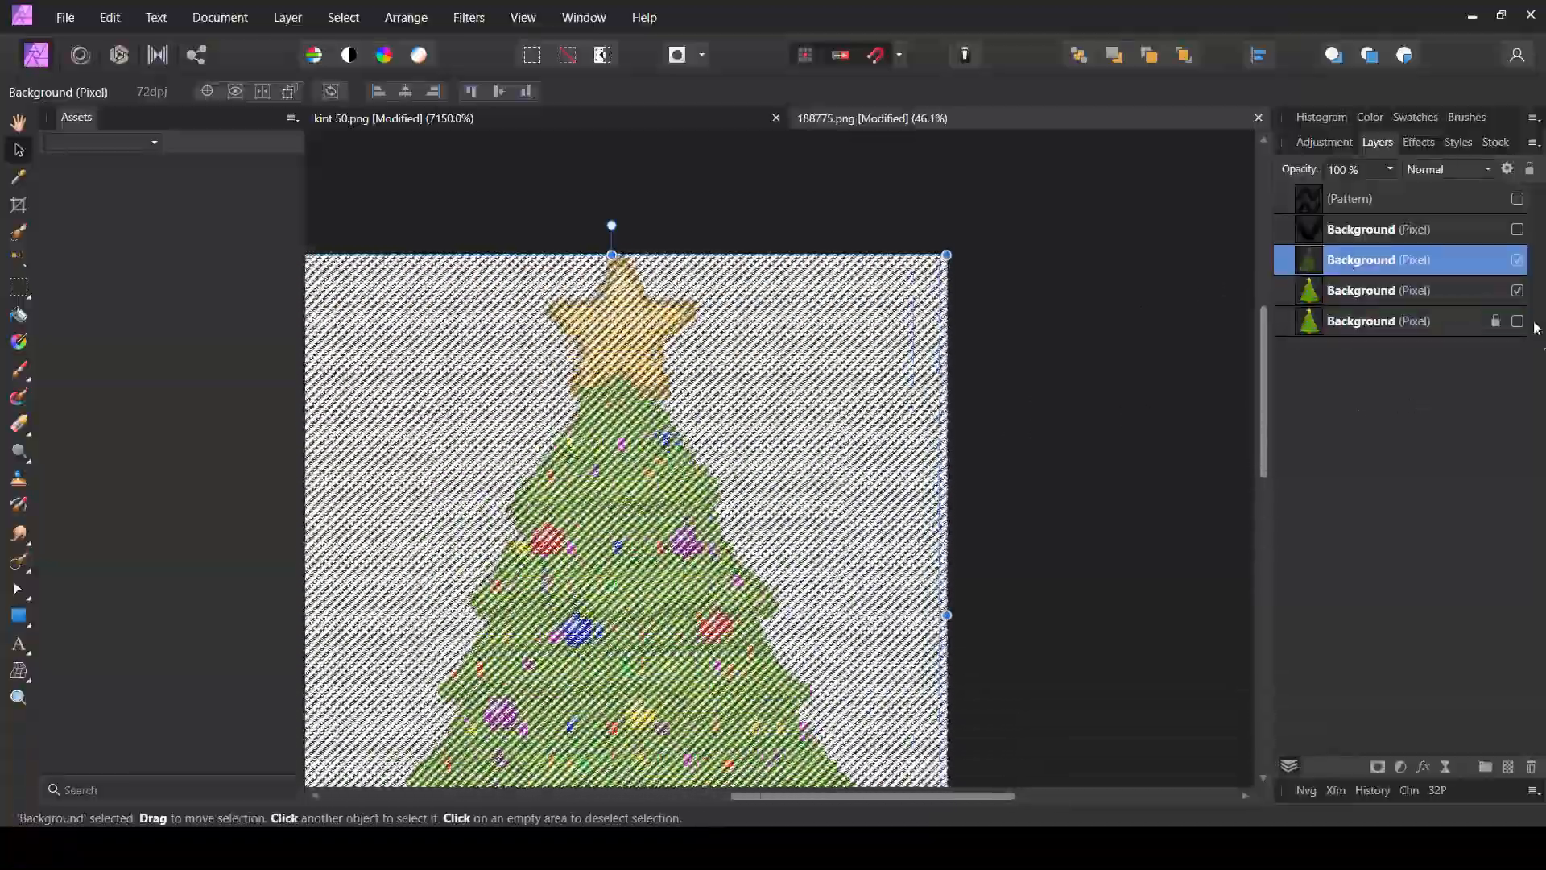
left_click(1518, 291)
key("h")
left_click_drag(750, 487, 885, 376)
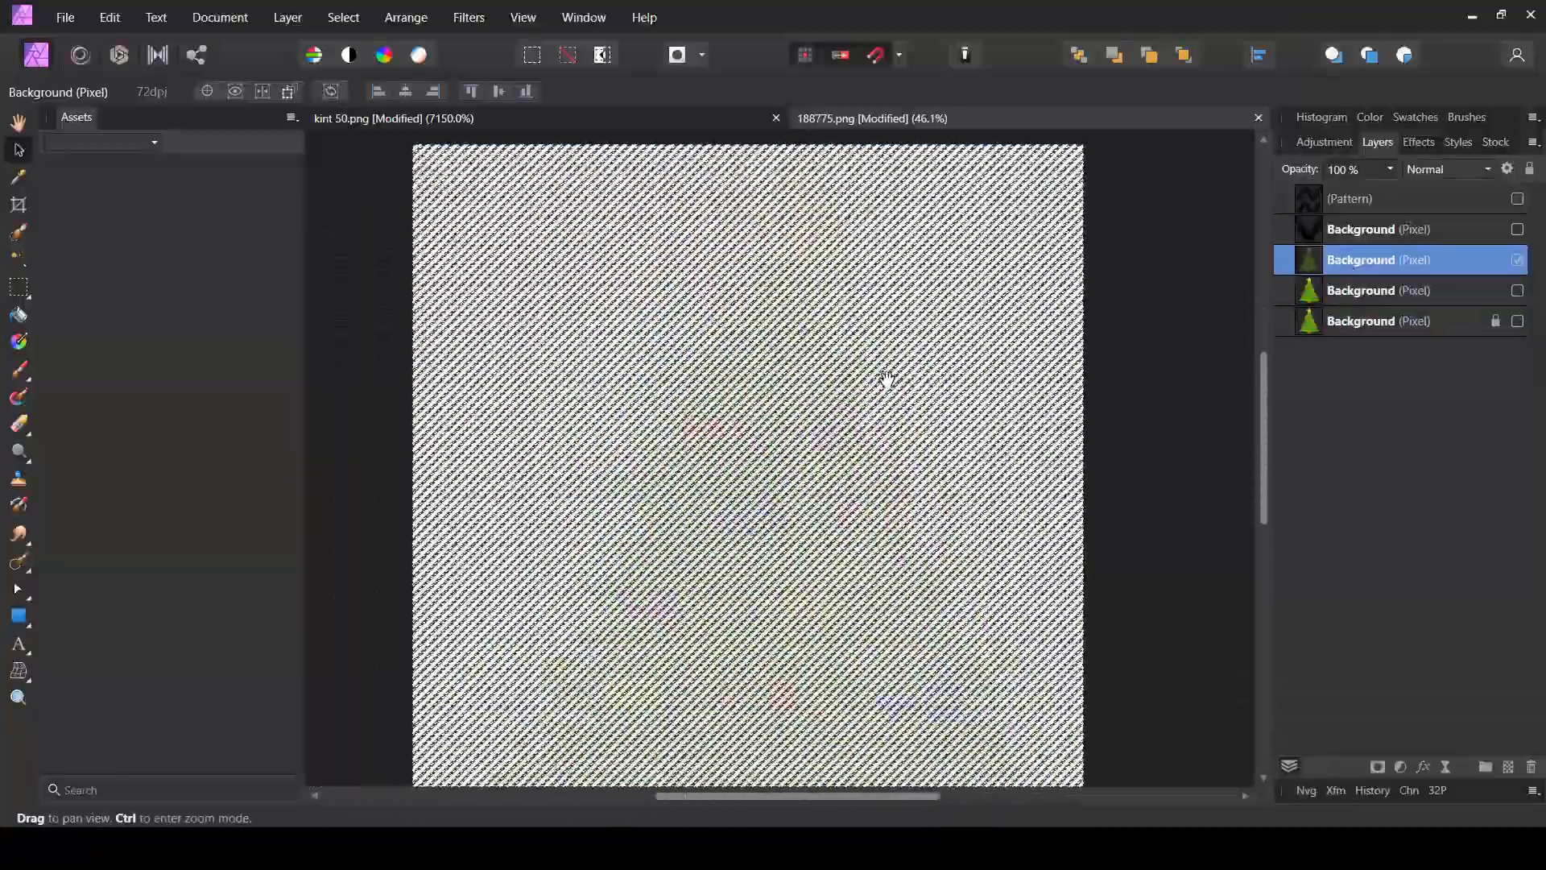
key("v")
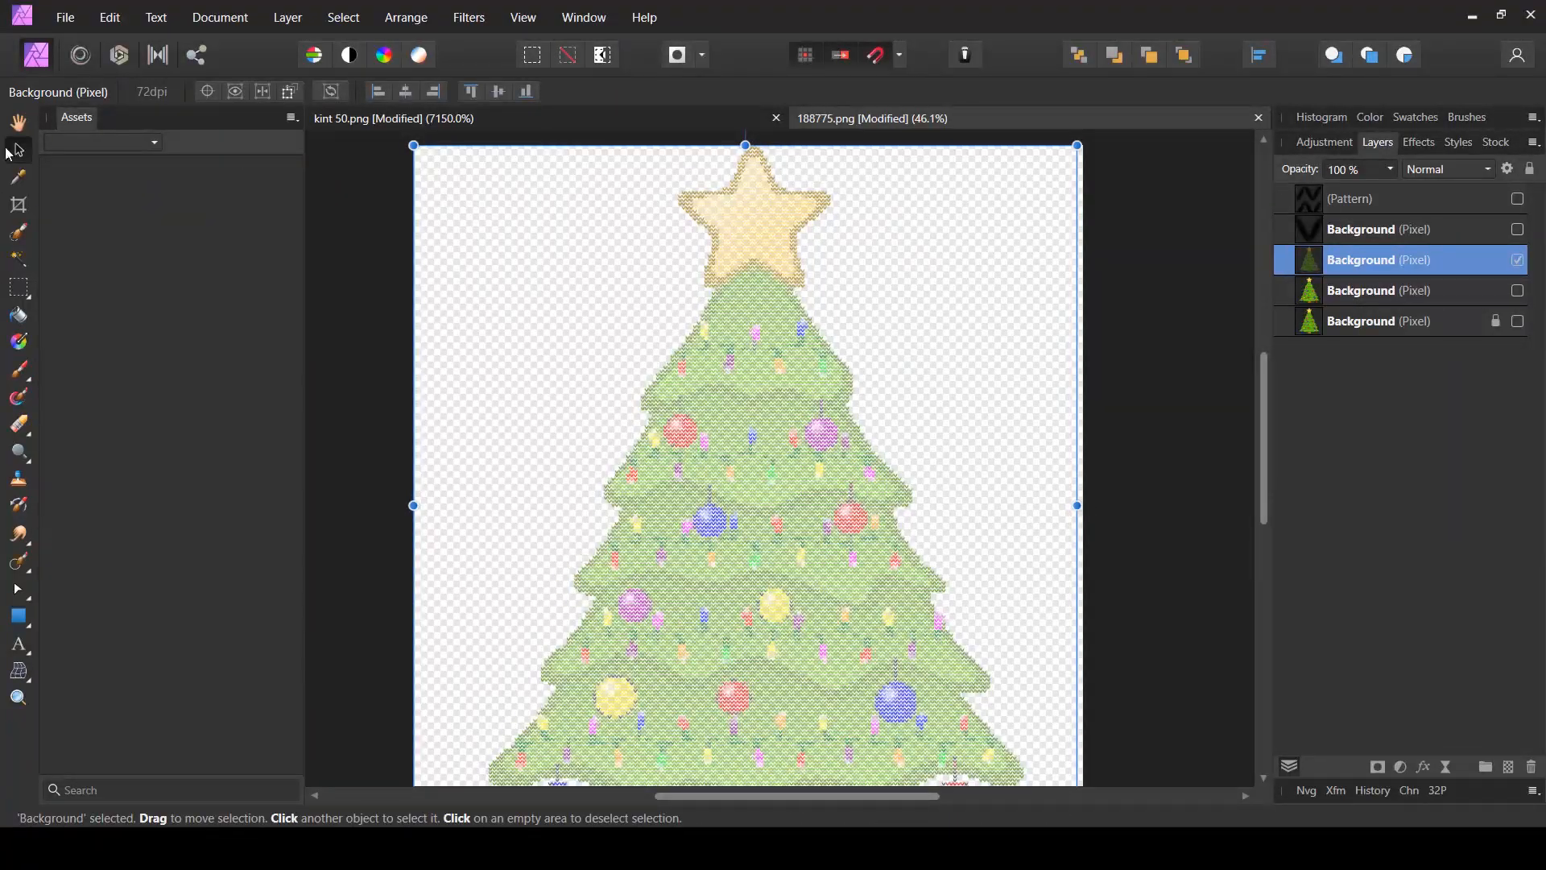
- Add a black fill layer and place it beneath the pixelated tree layer, just above the locked original
left_click(280, 18)
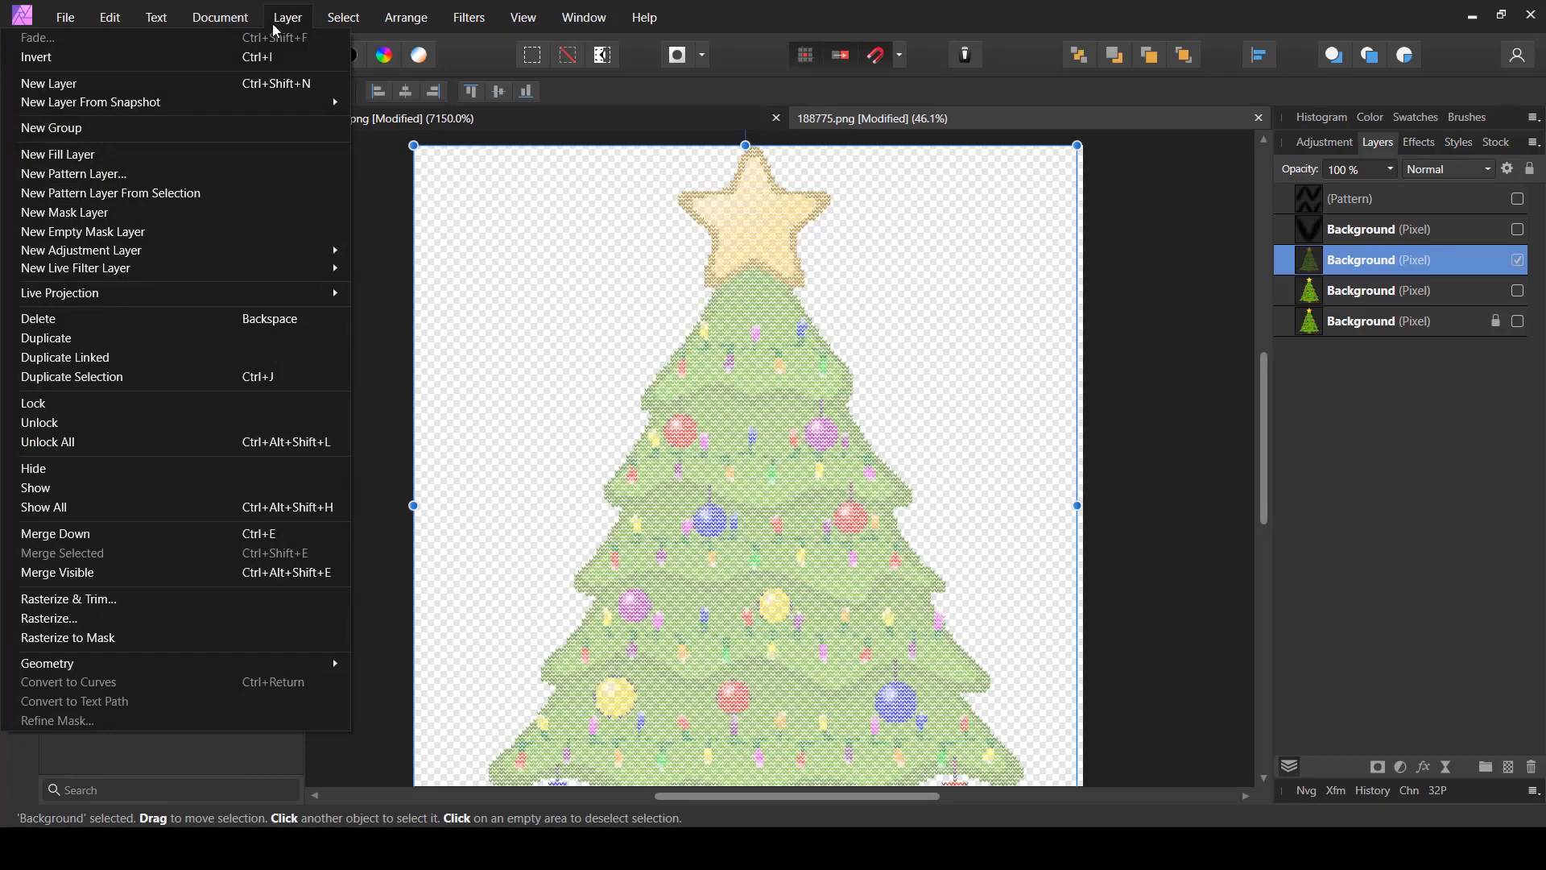
left_click(80, 153)
key("x")
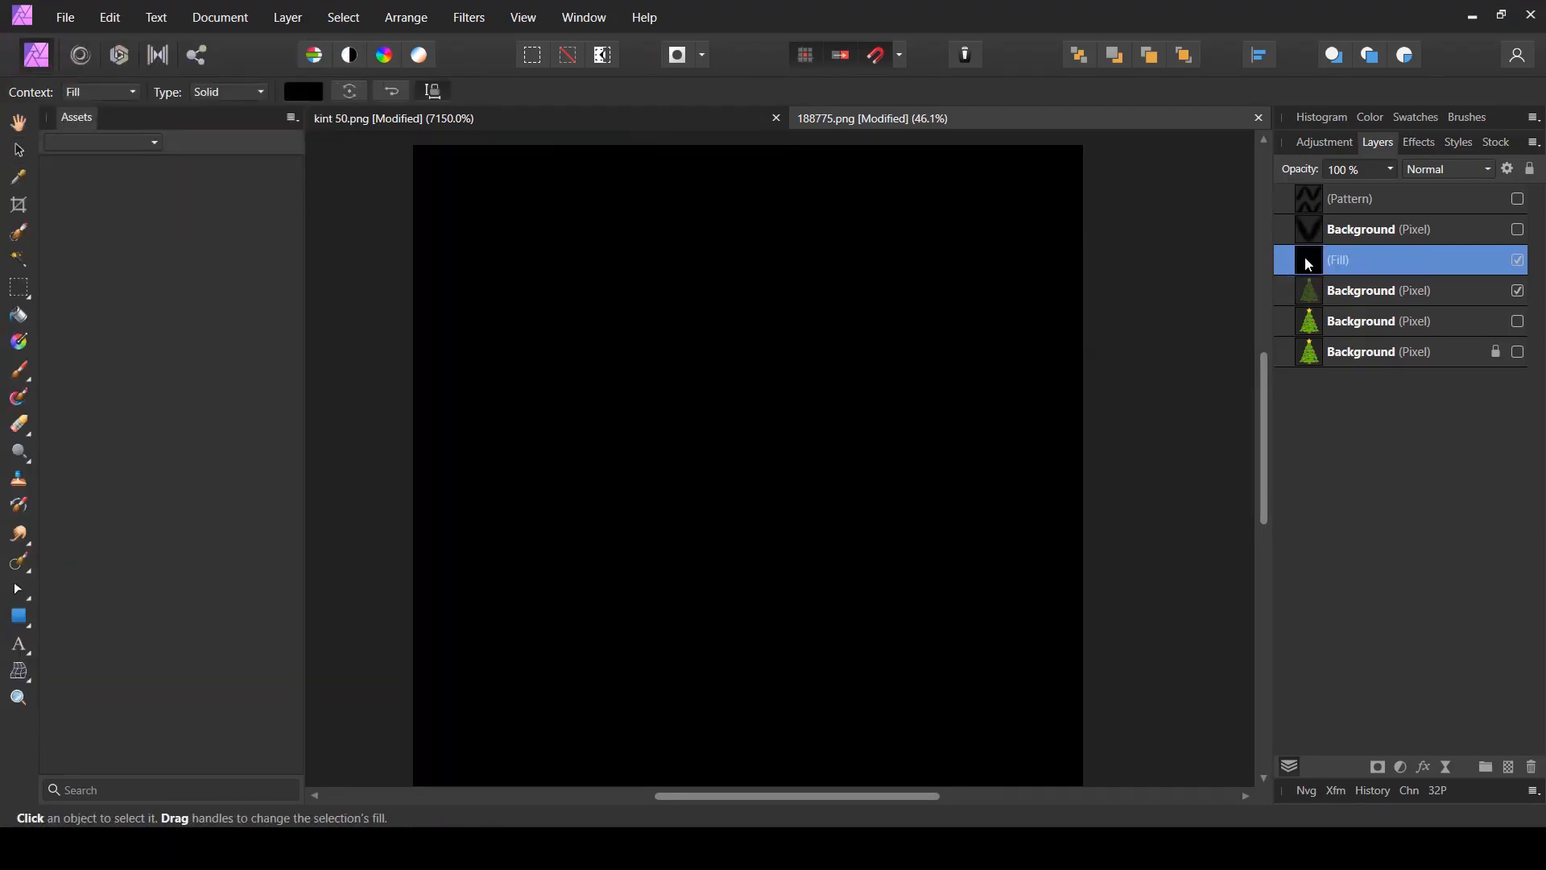
left_click_drag(1309, 264, 1311, 331)
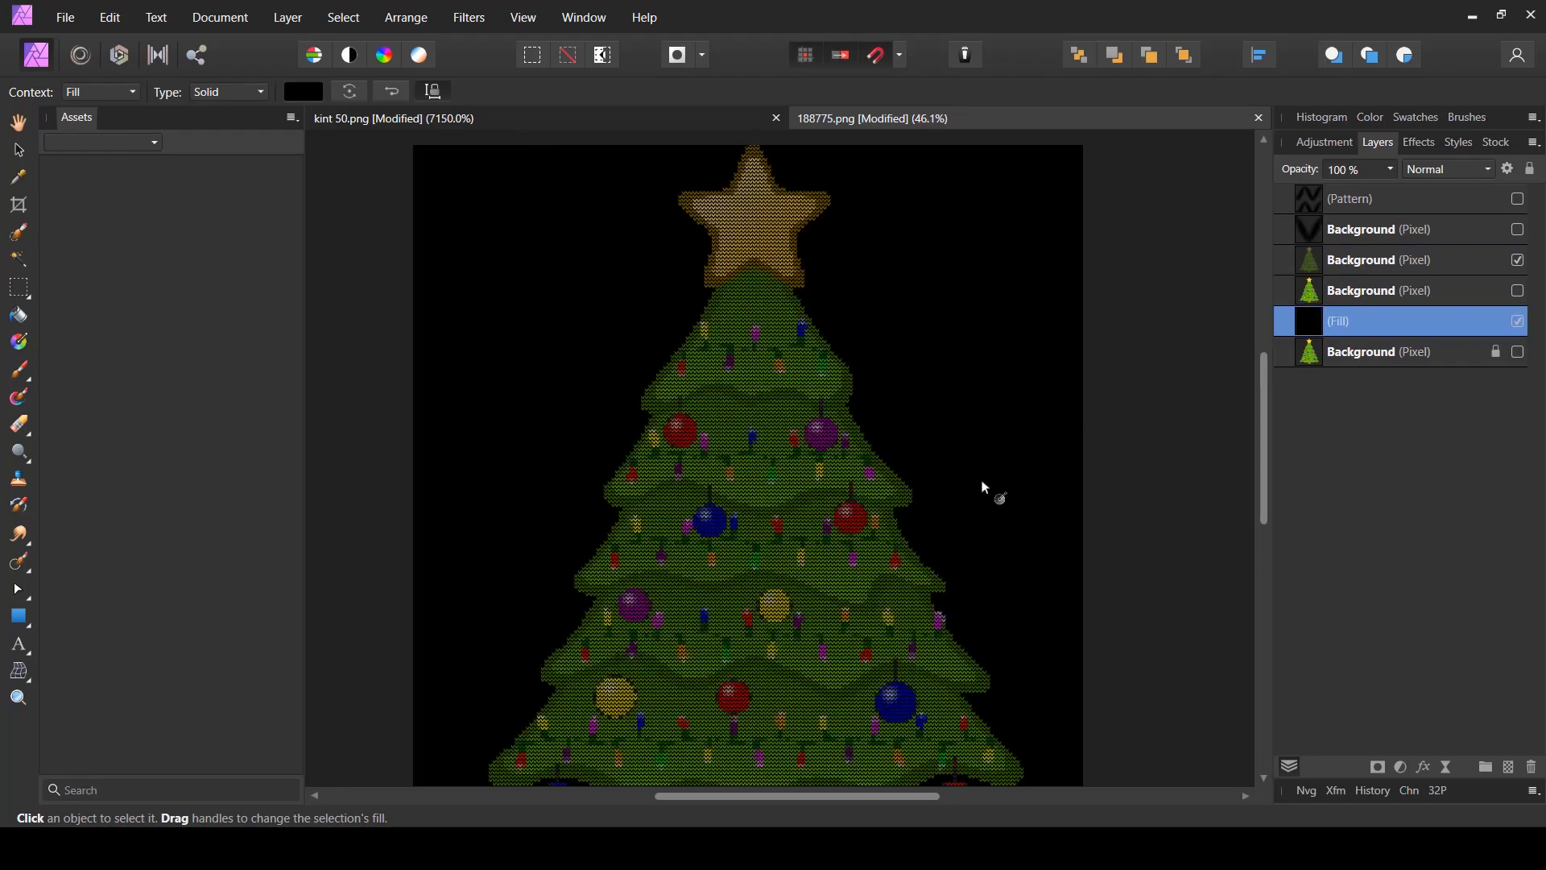
- Examine the stitches on the tree's star, lights, baubles and branches against the black background
scroll(640, 579, "up", 10)
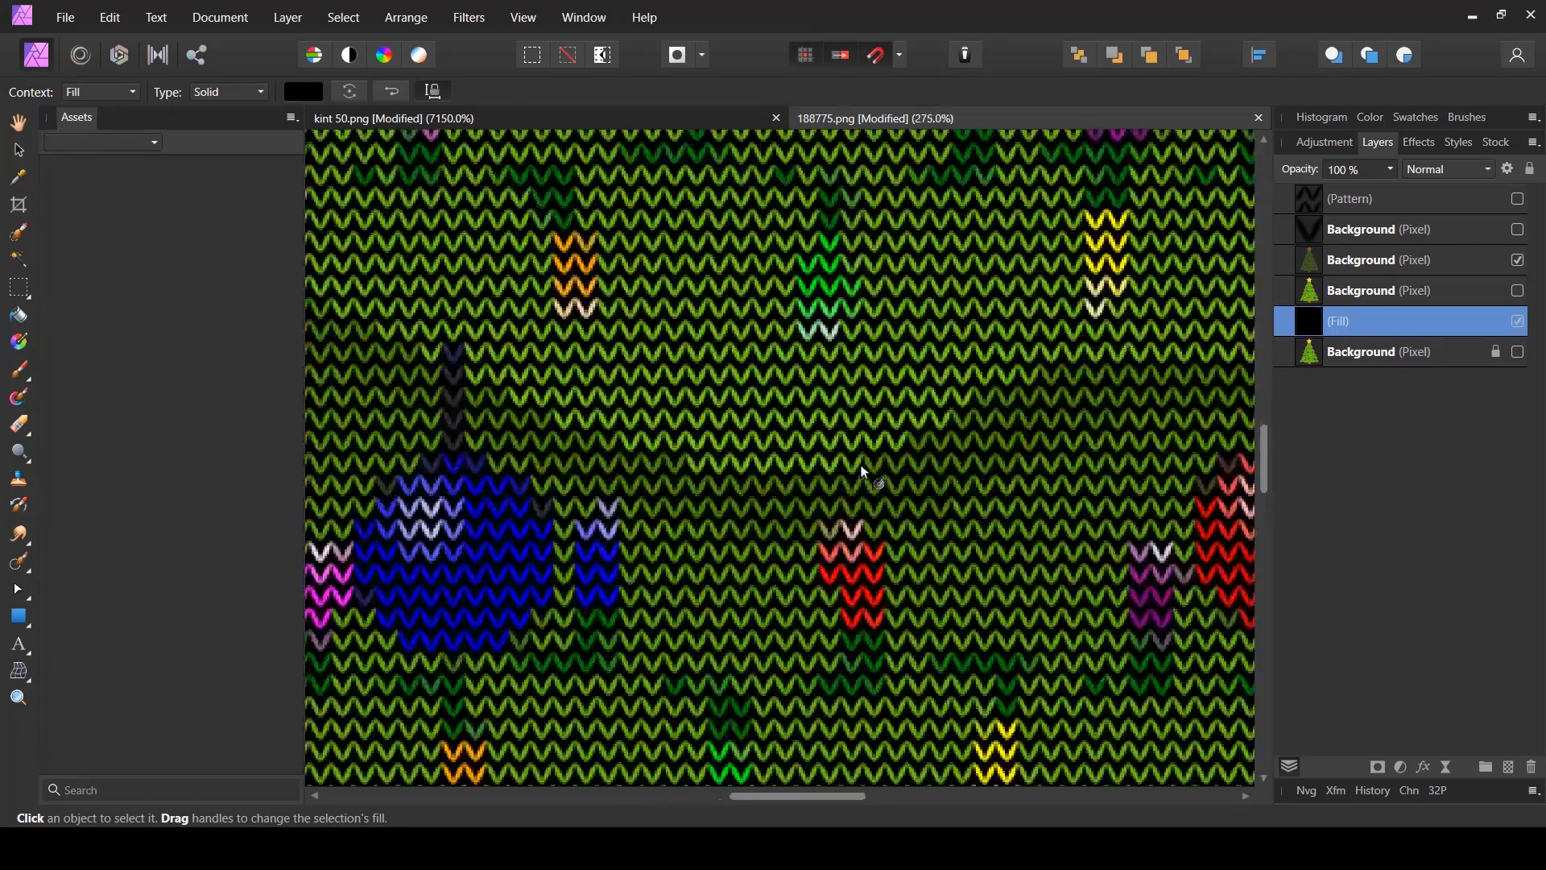
scroll(864, 472, "down", 4)
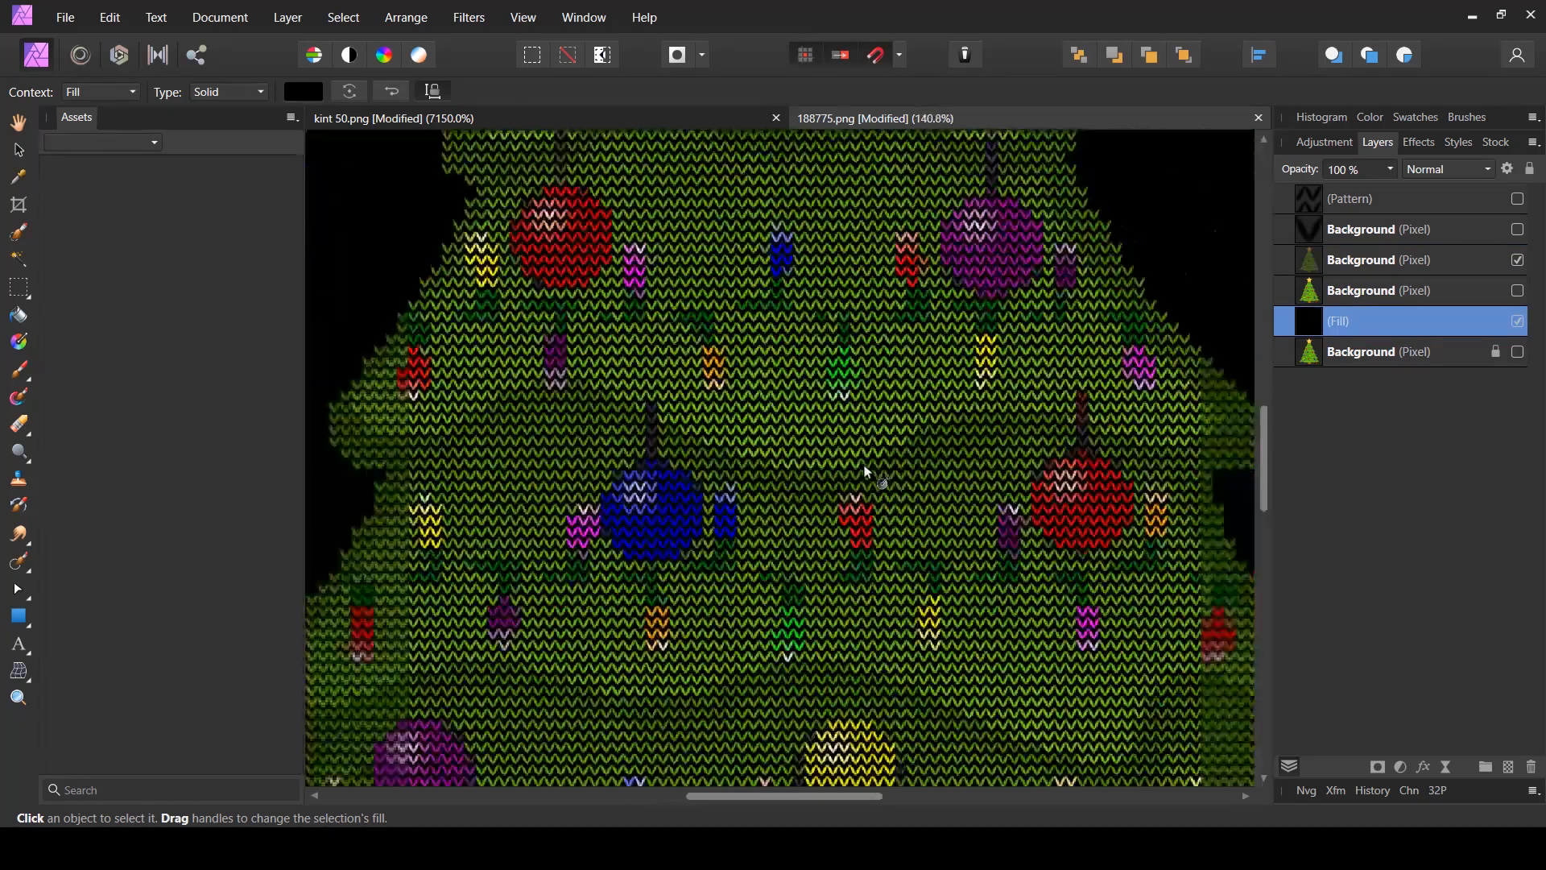
left_click(16, 155)
left_click_drag(697, 413, 794, 739)
left_click_drag(806, 403, 794, 587)
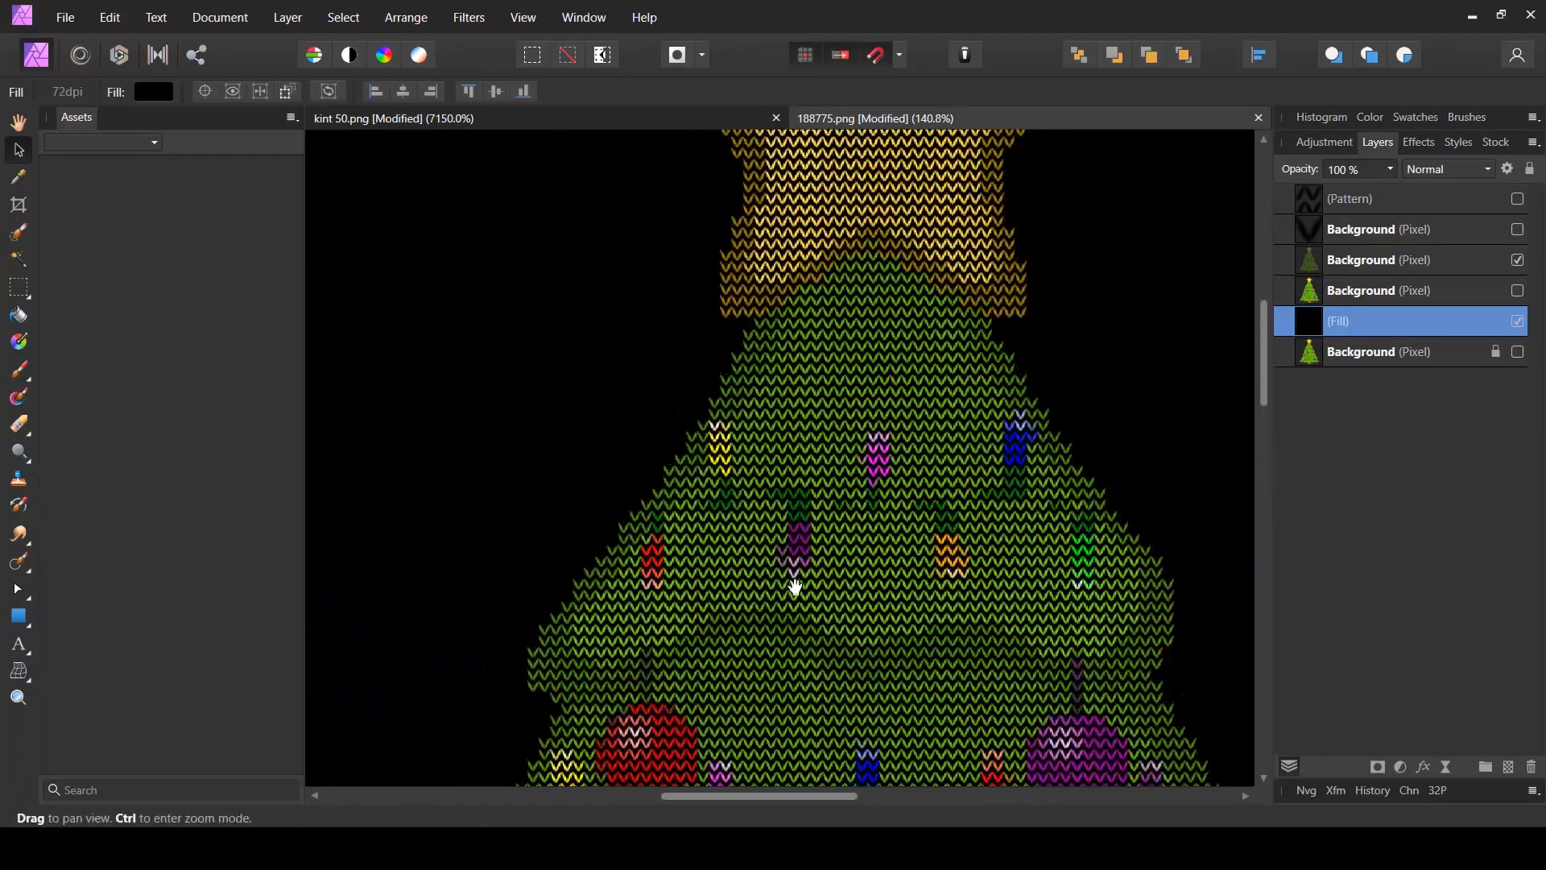
mouse_move(874, 348)
left_mouse_down()
mouse_move(847, 535)
mouse_move(835, 450)
left_mouse_up()
left_click_drag(853, 615, 864, 421)
left_click_drag(847, 487, 849, 400)
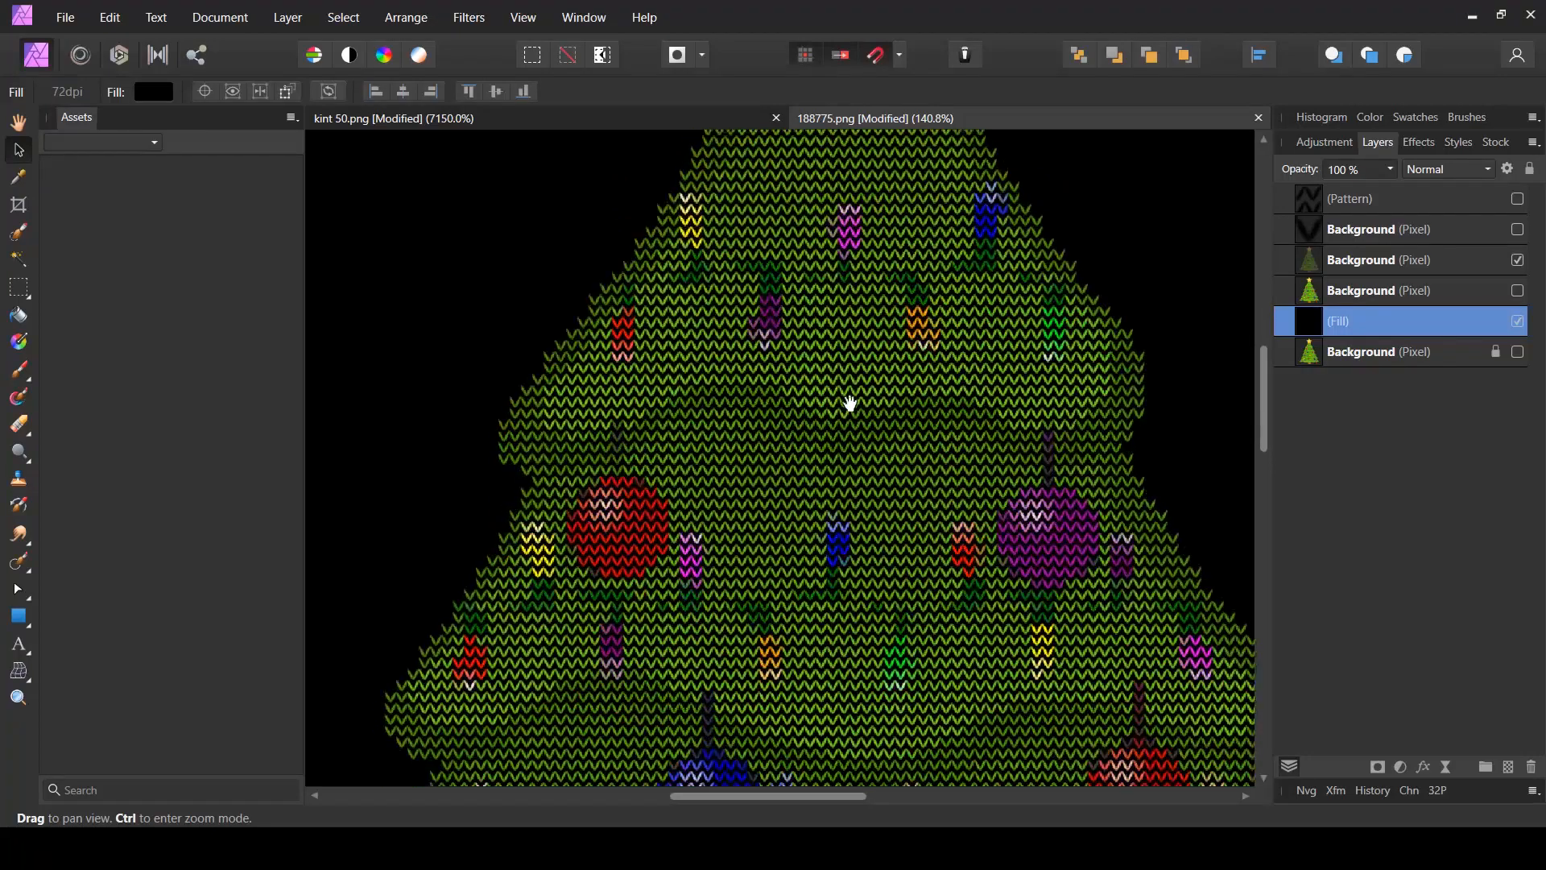
- Duplicate the cut-out stitch layer twice to thicken the tree's V stitches
left_click(1349, 263)
key("ctrl+j")
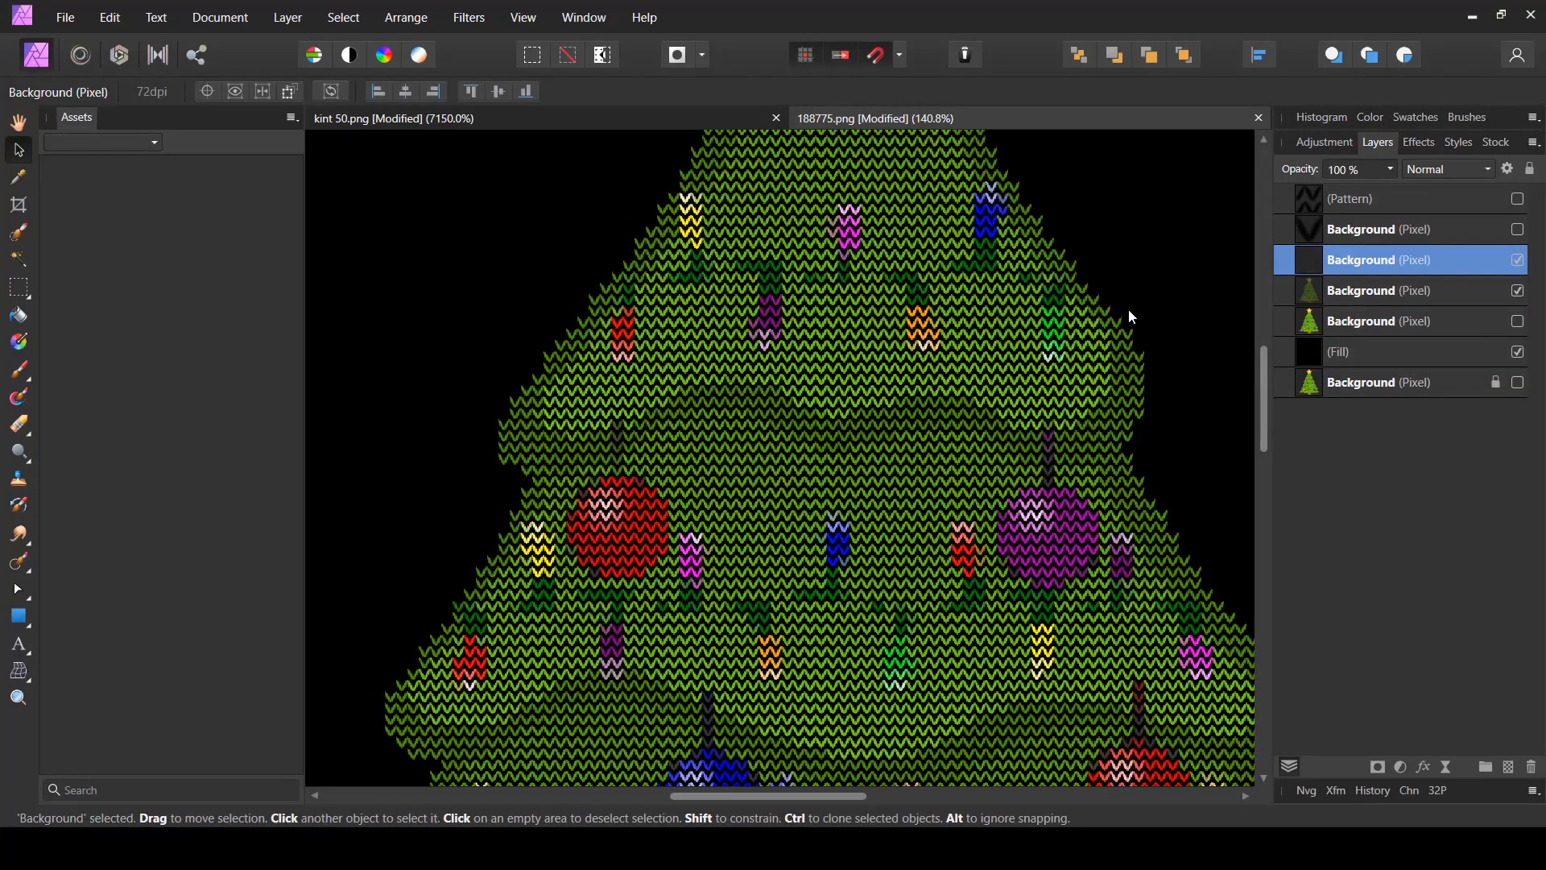
key("ctrl+j")
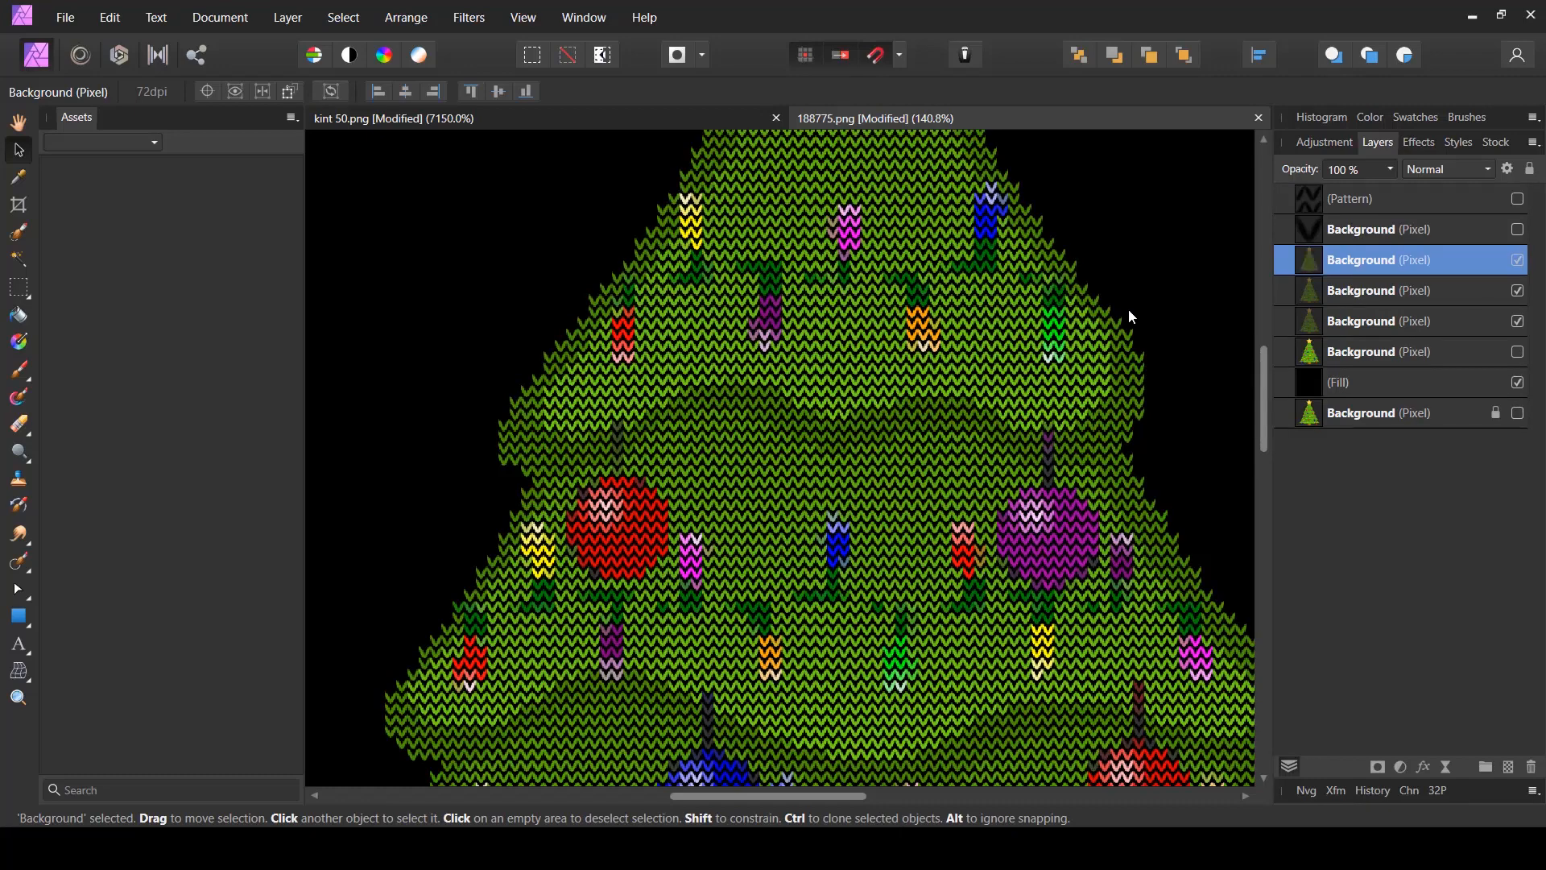
- Duplicate the cut-out stitch layer once more and check the thickened V stitches on the whole tree and around its baubles
key("ctrl+j")
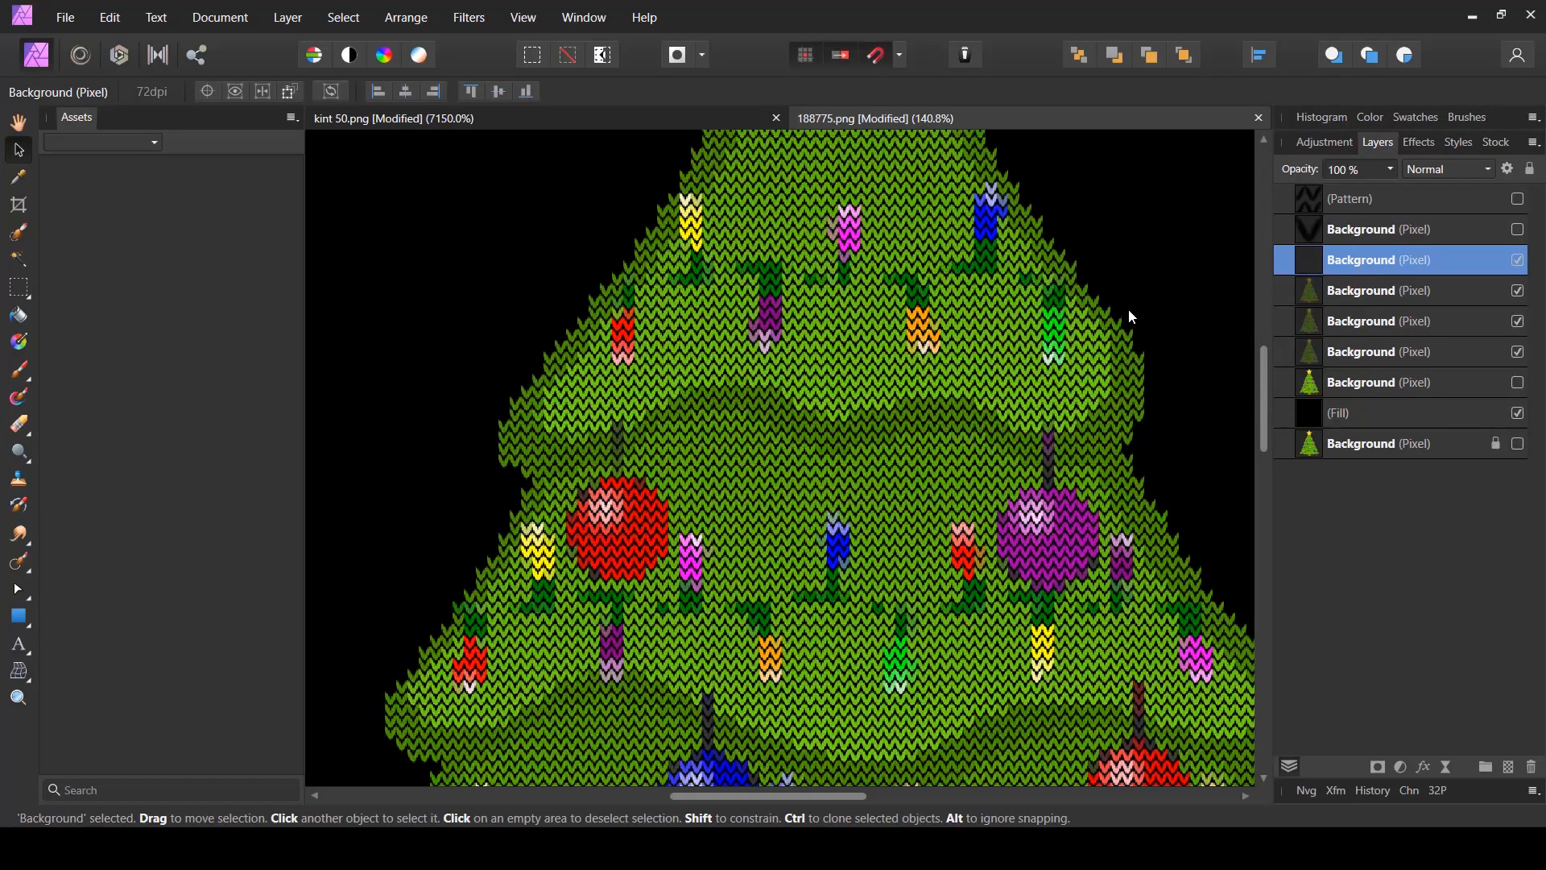
scroll(1027, 323, "down", 5)
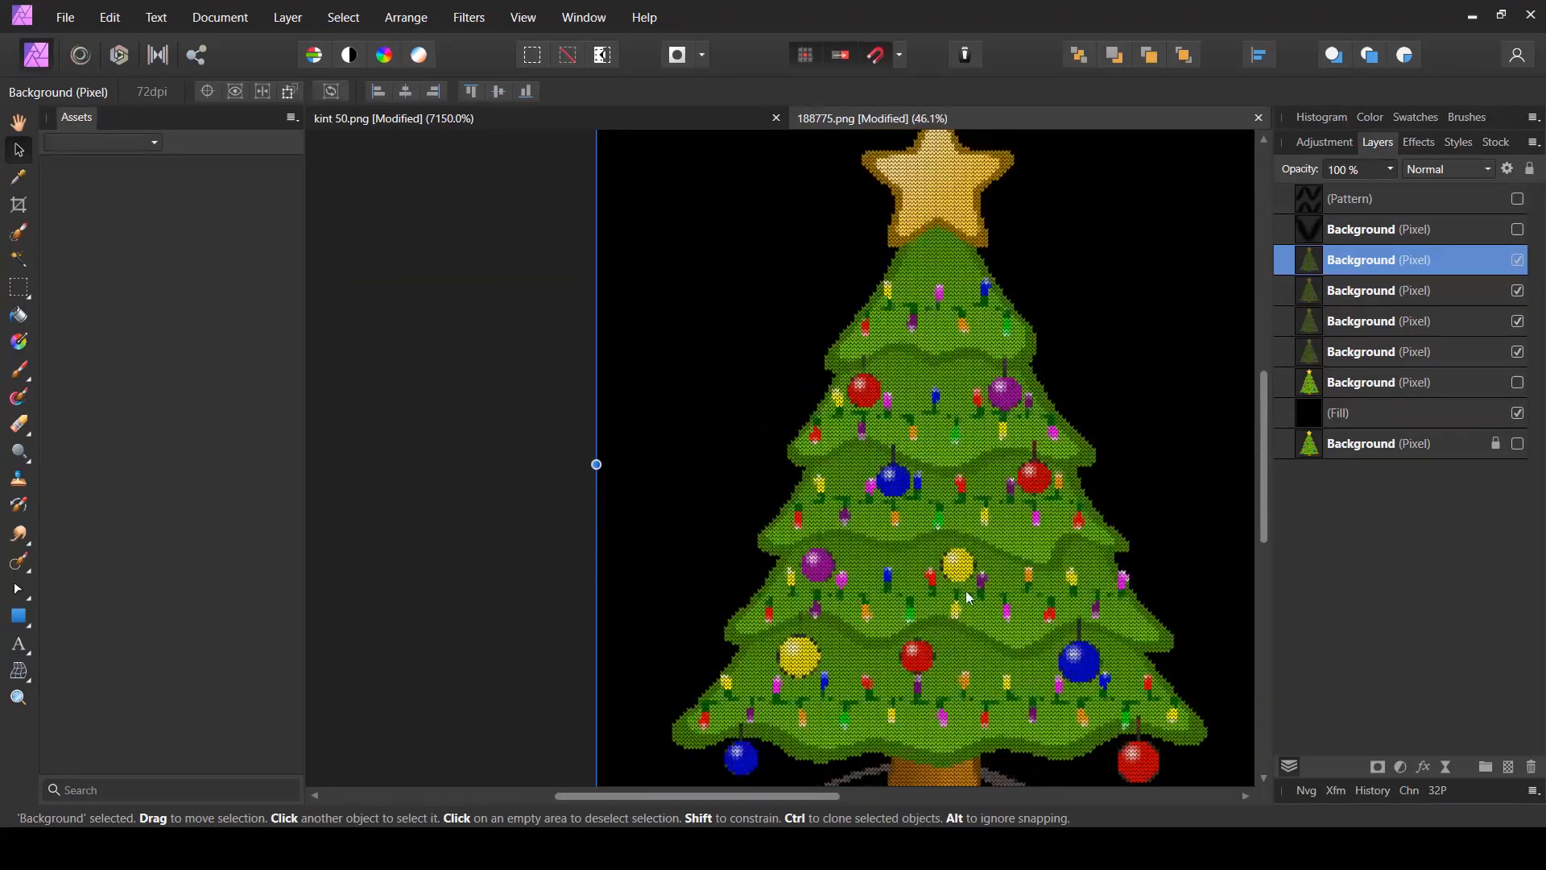
scroll(950, 607, "up", 2)
scroll(948, 607, "up", 5)
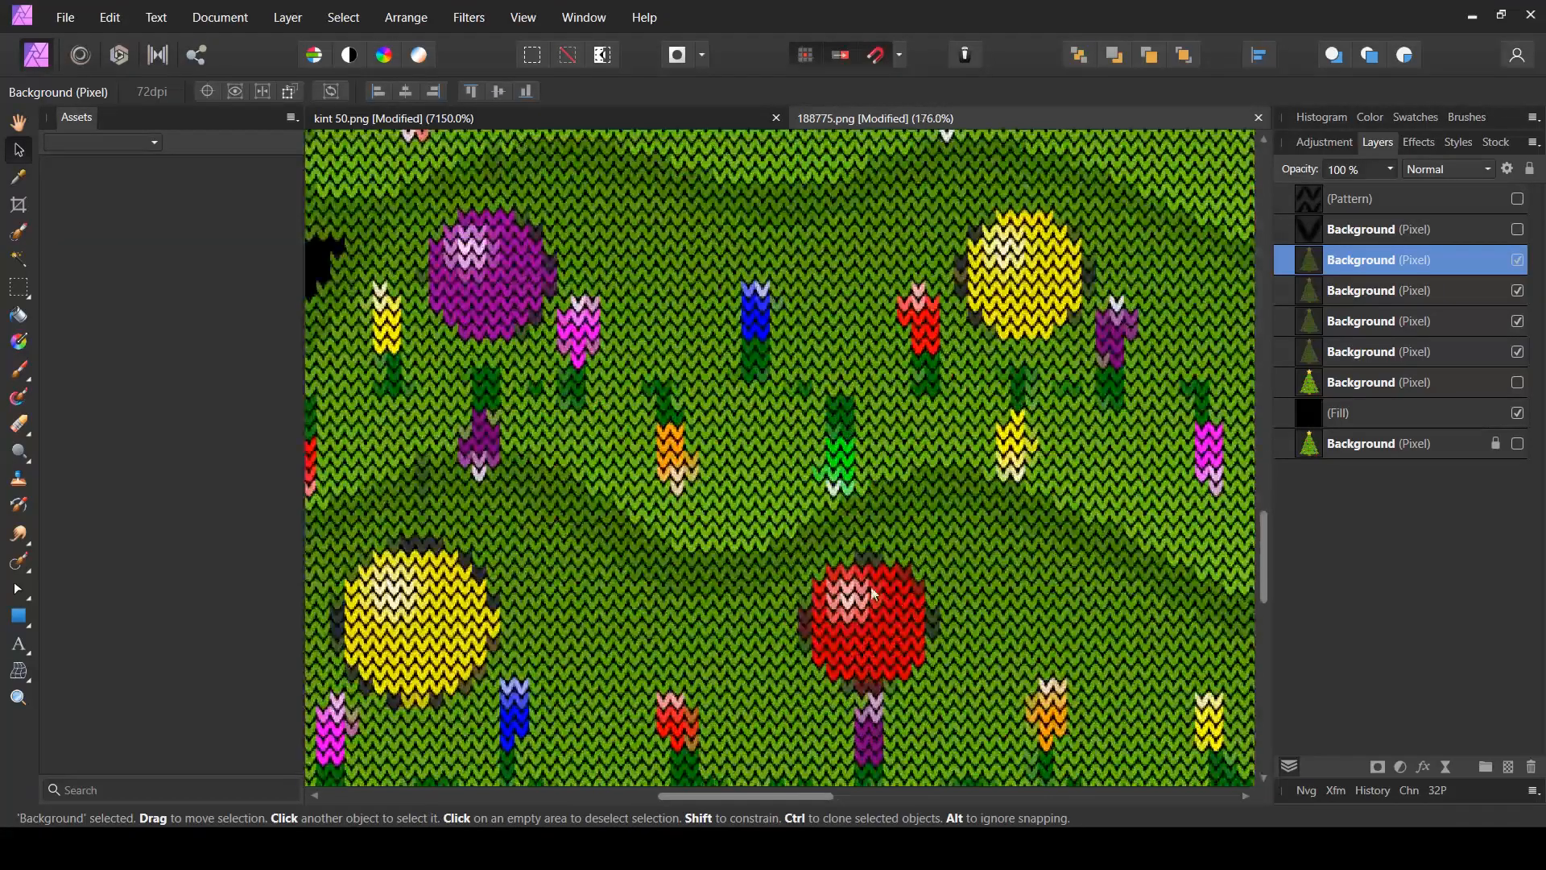
scroll(760, 559, "down", 5)
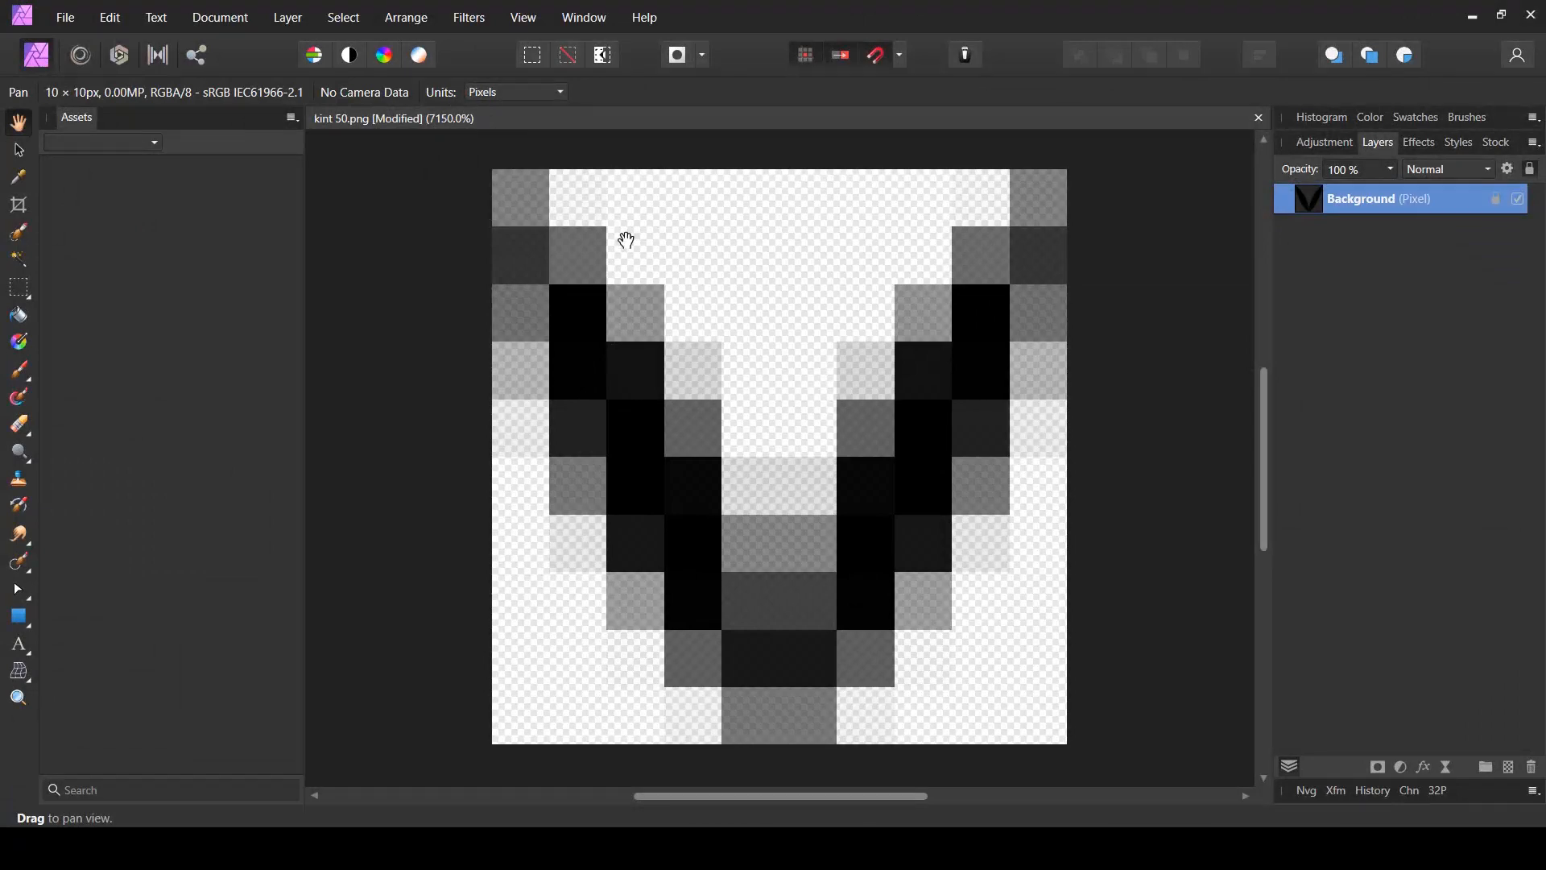
- Close kint 50.png without saving and create a new 50 × 50 px document at 300 DPI with a transparent background
left_click(1259, 118)
left_click(764, 441)
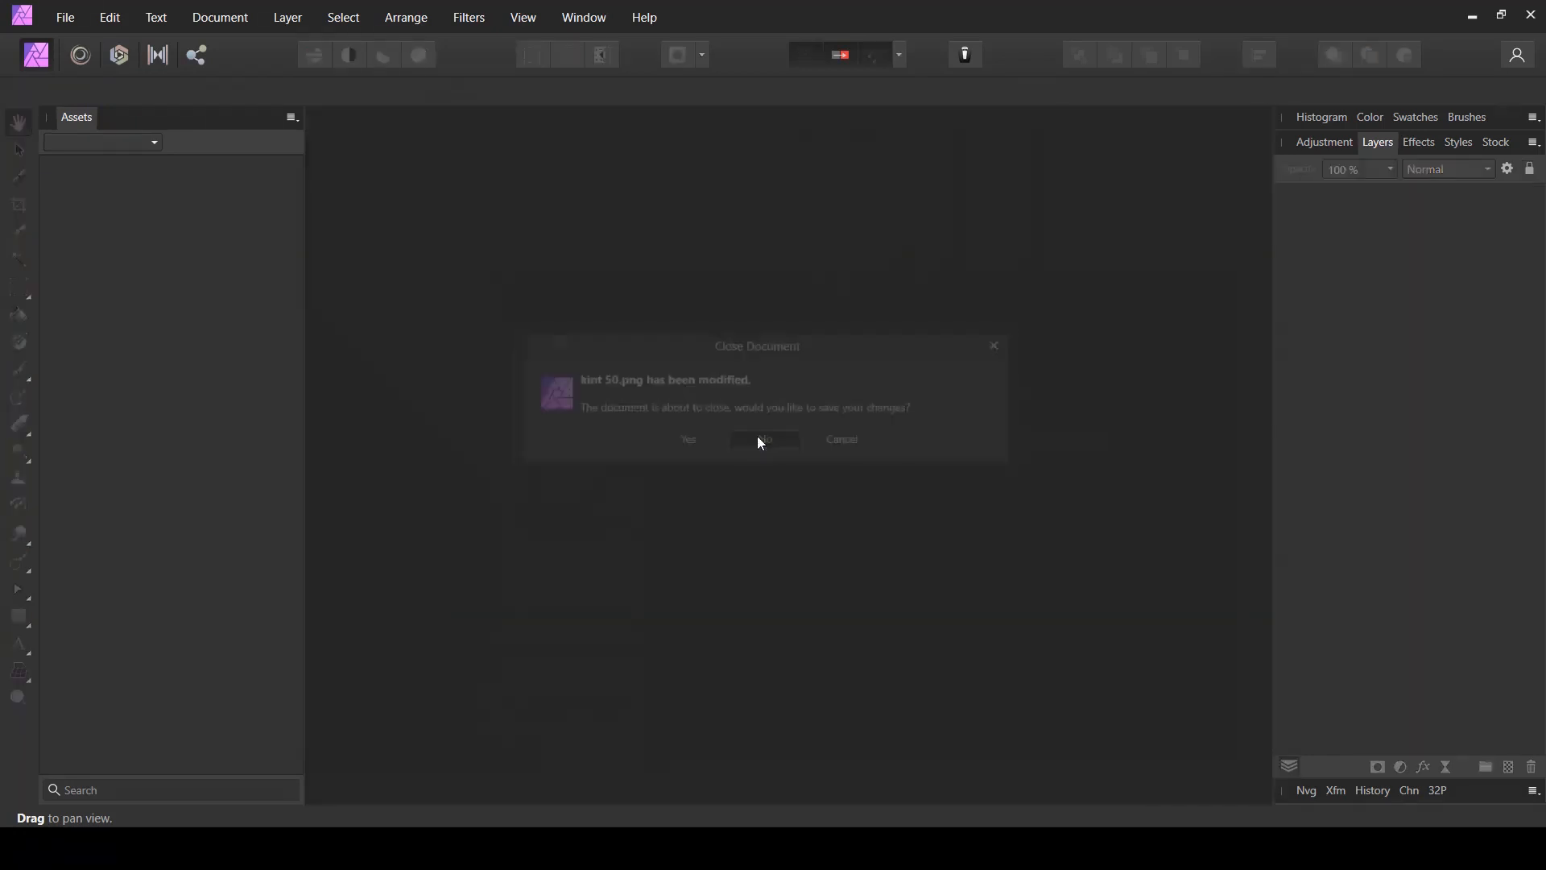
left_click(67, 18)
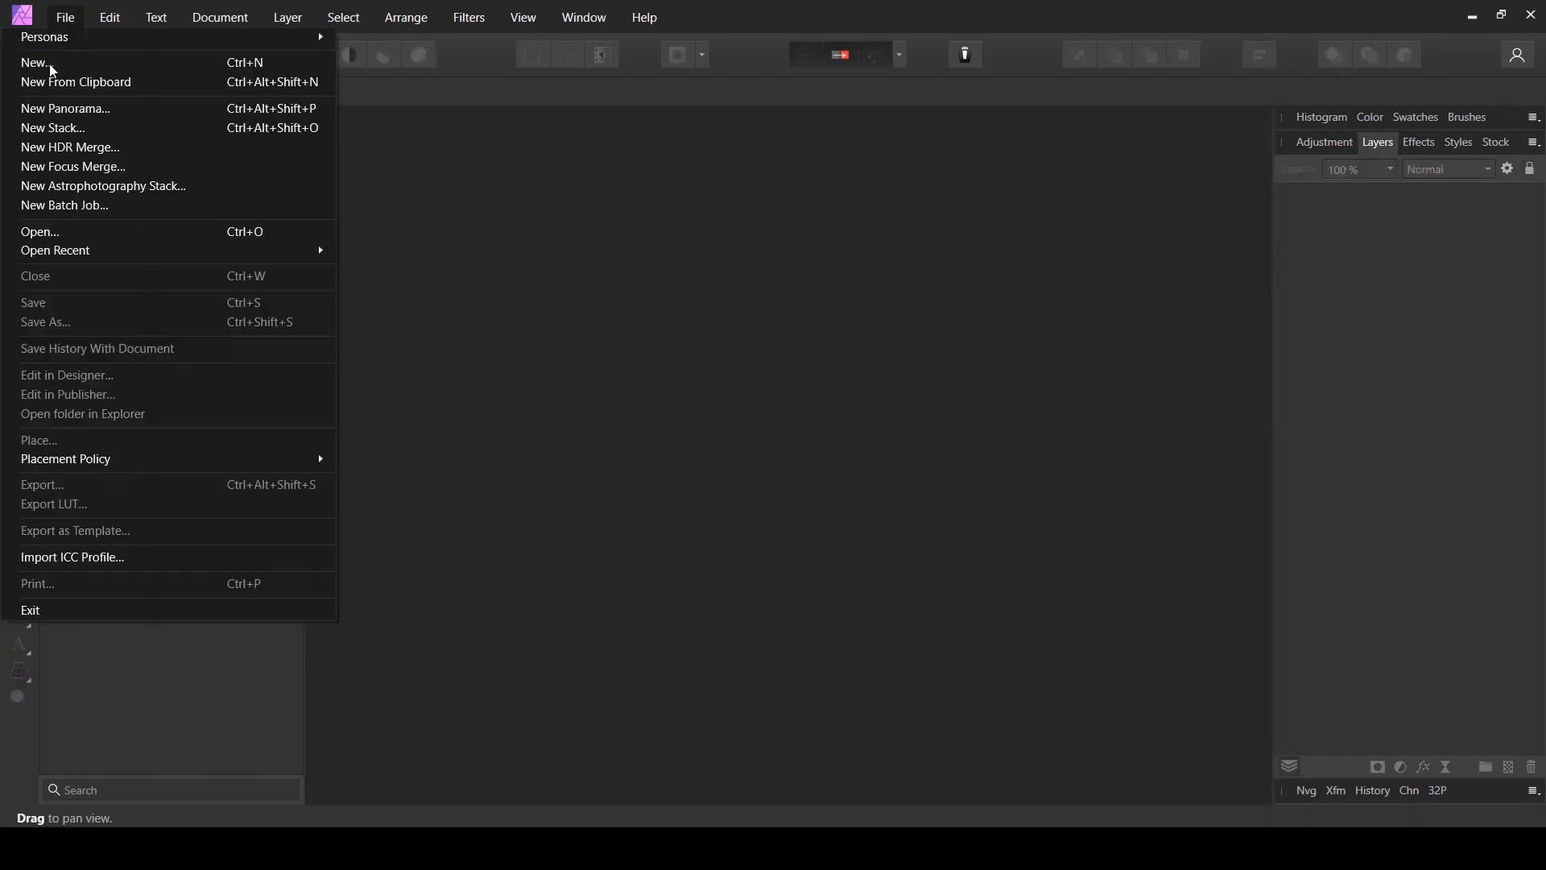
left_click(49, 61)
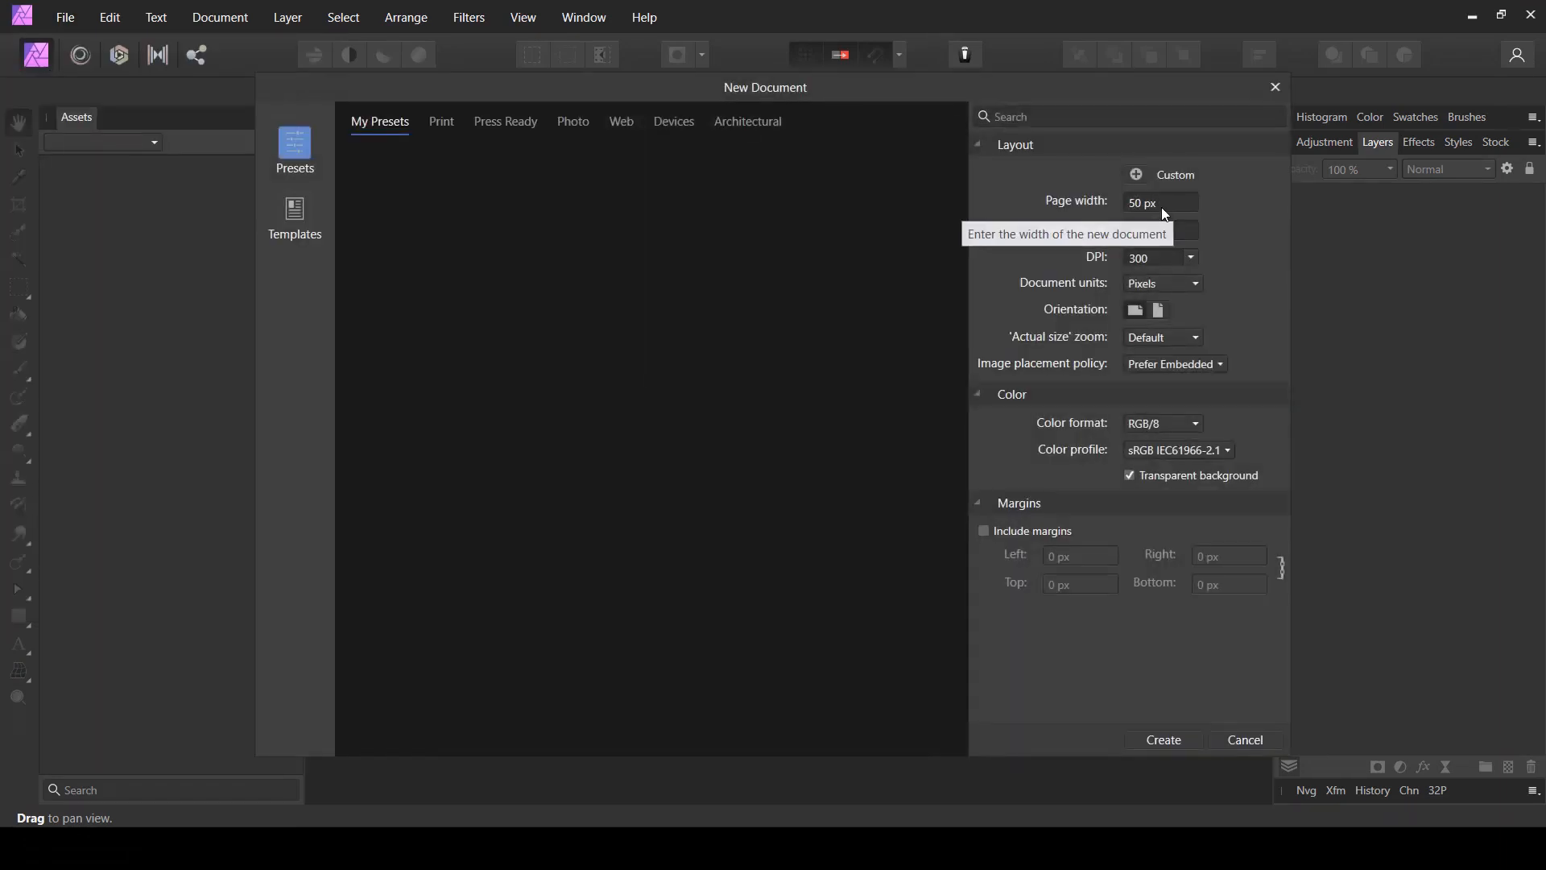
left_click(1163, 210)
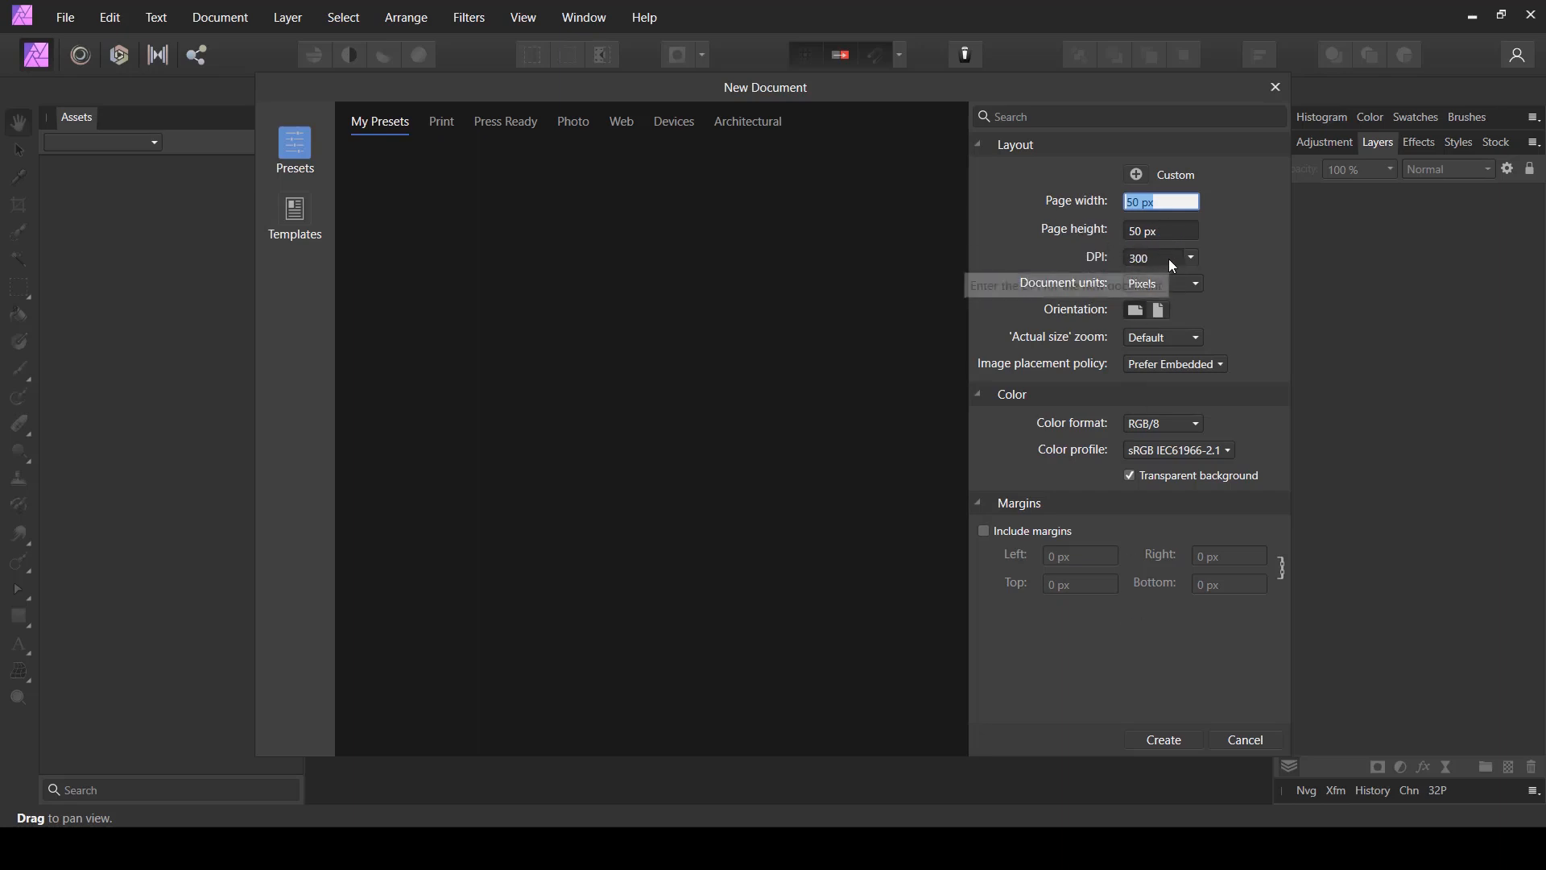
left_click(1175, 737)
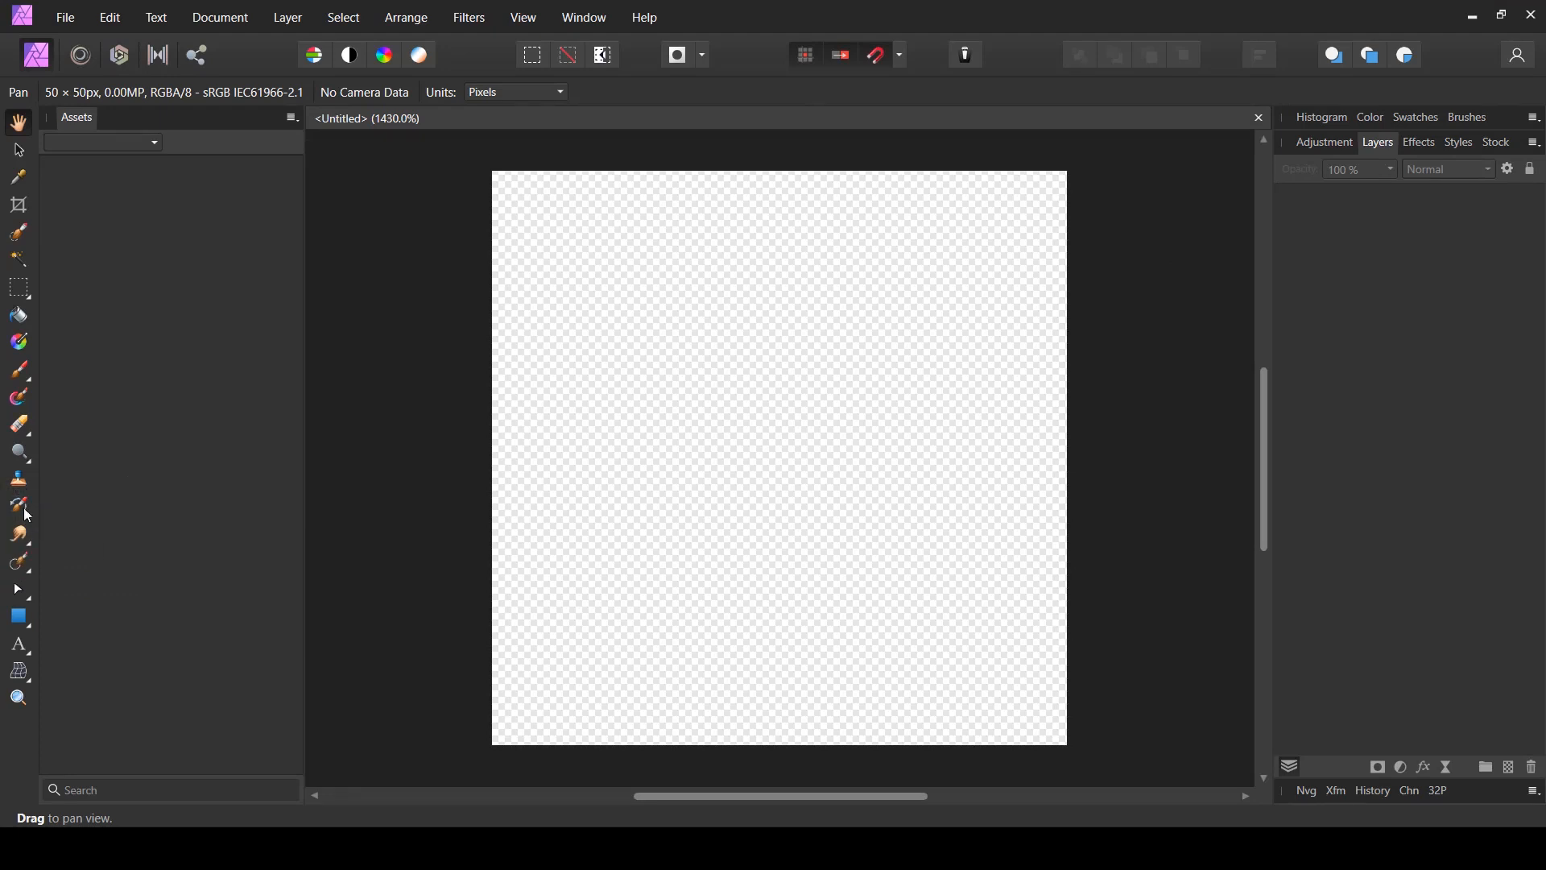
- Draw a closed, curved leaf shape with the Pen tool from the canvas's top-left corner to its bottom-edge midpoint and back
left_click(23, 598)
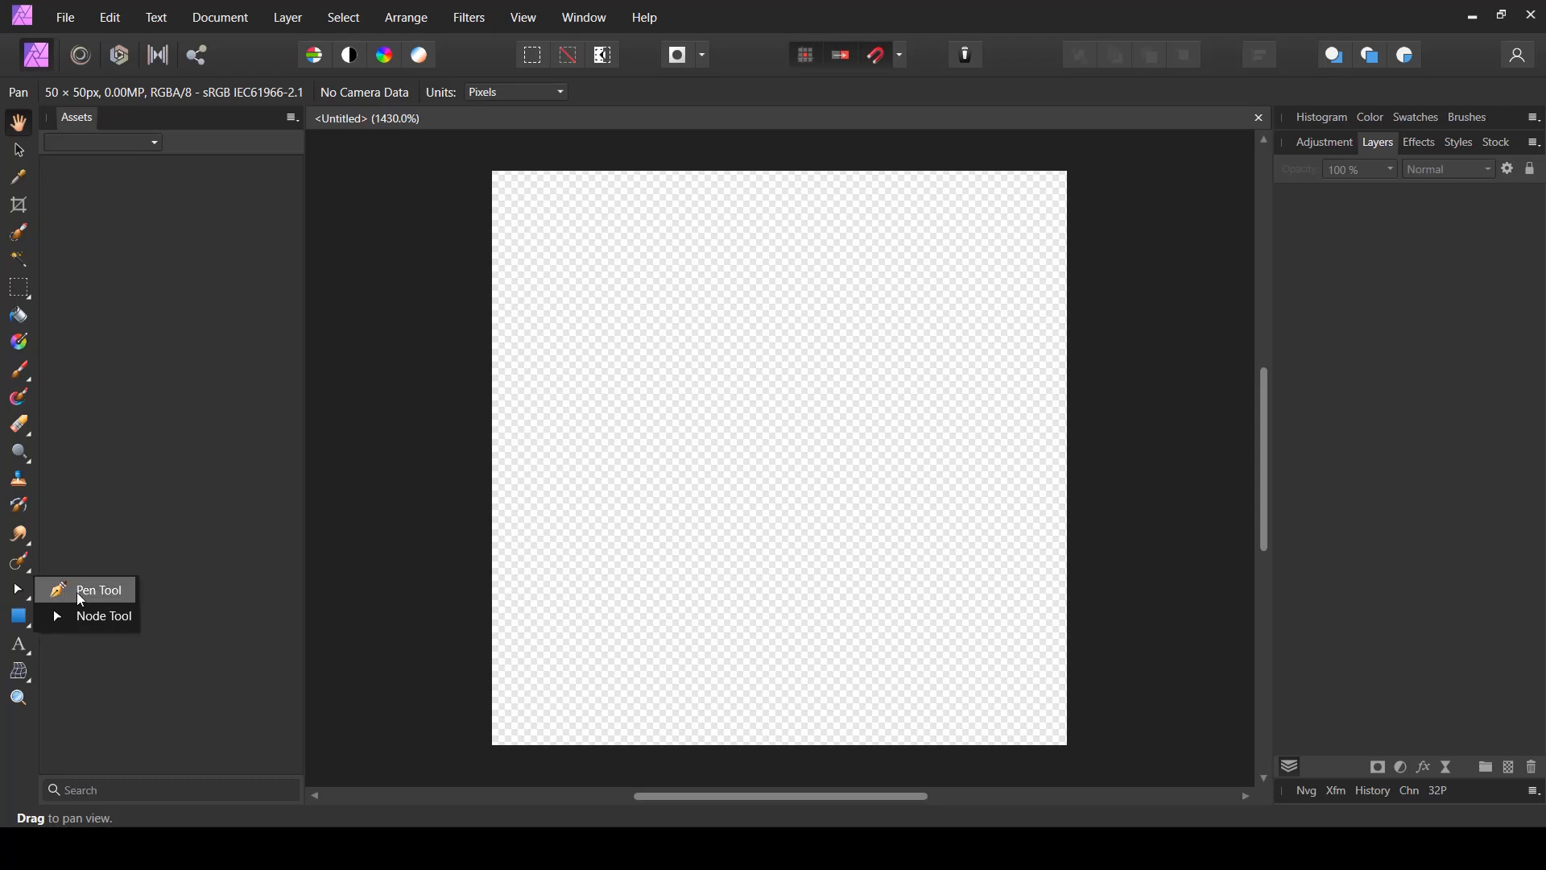
left_click(84, 596)
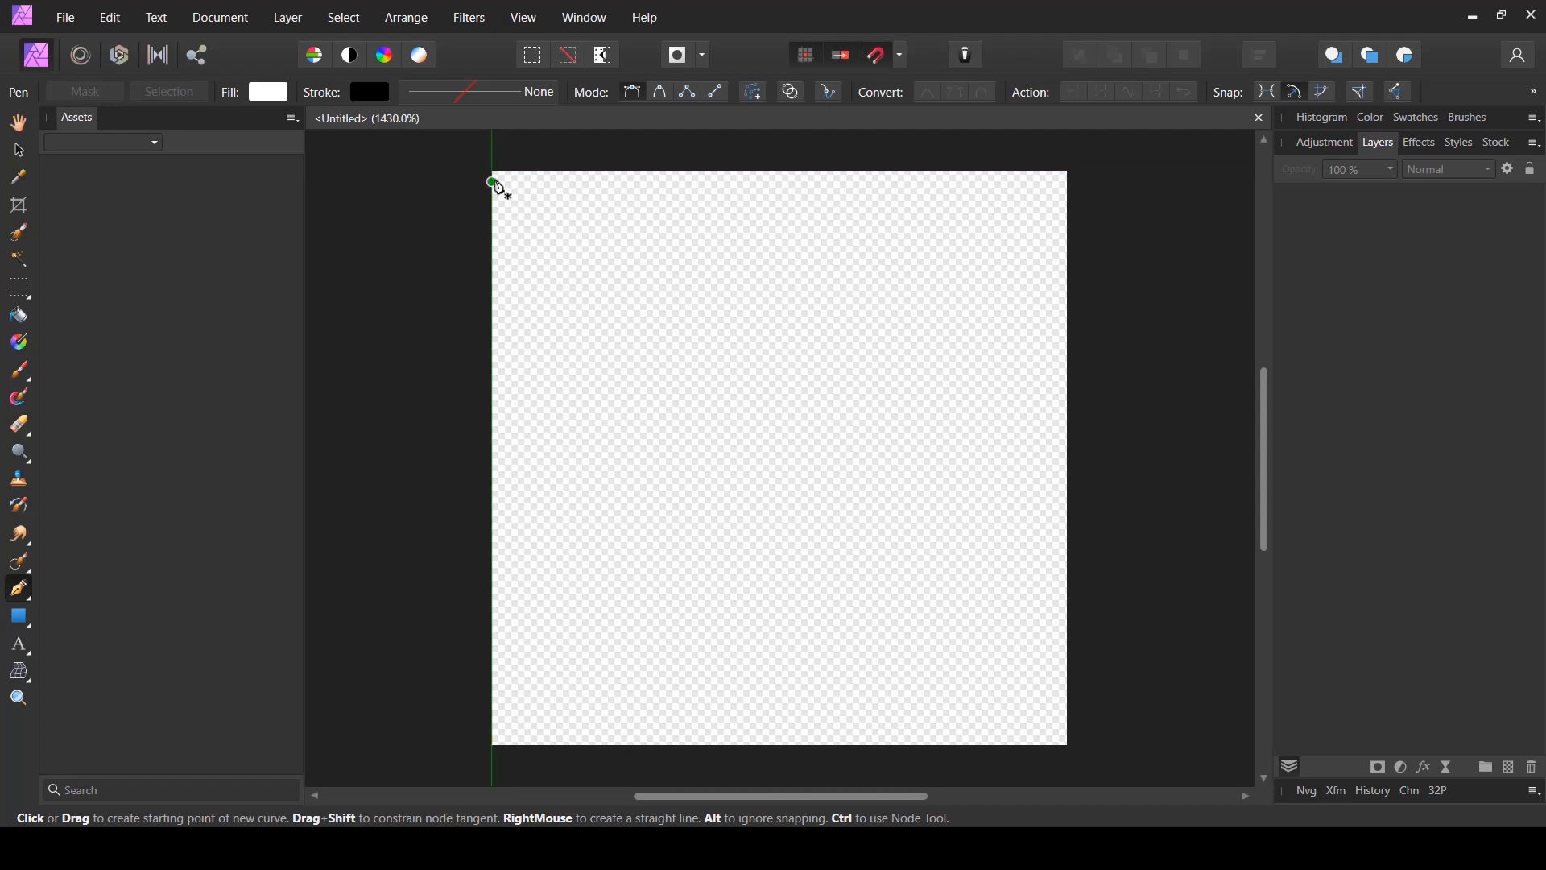
left_click_drag(492, 171, 658, 260)
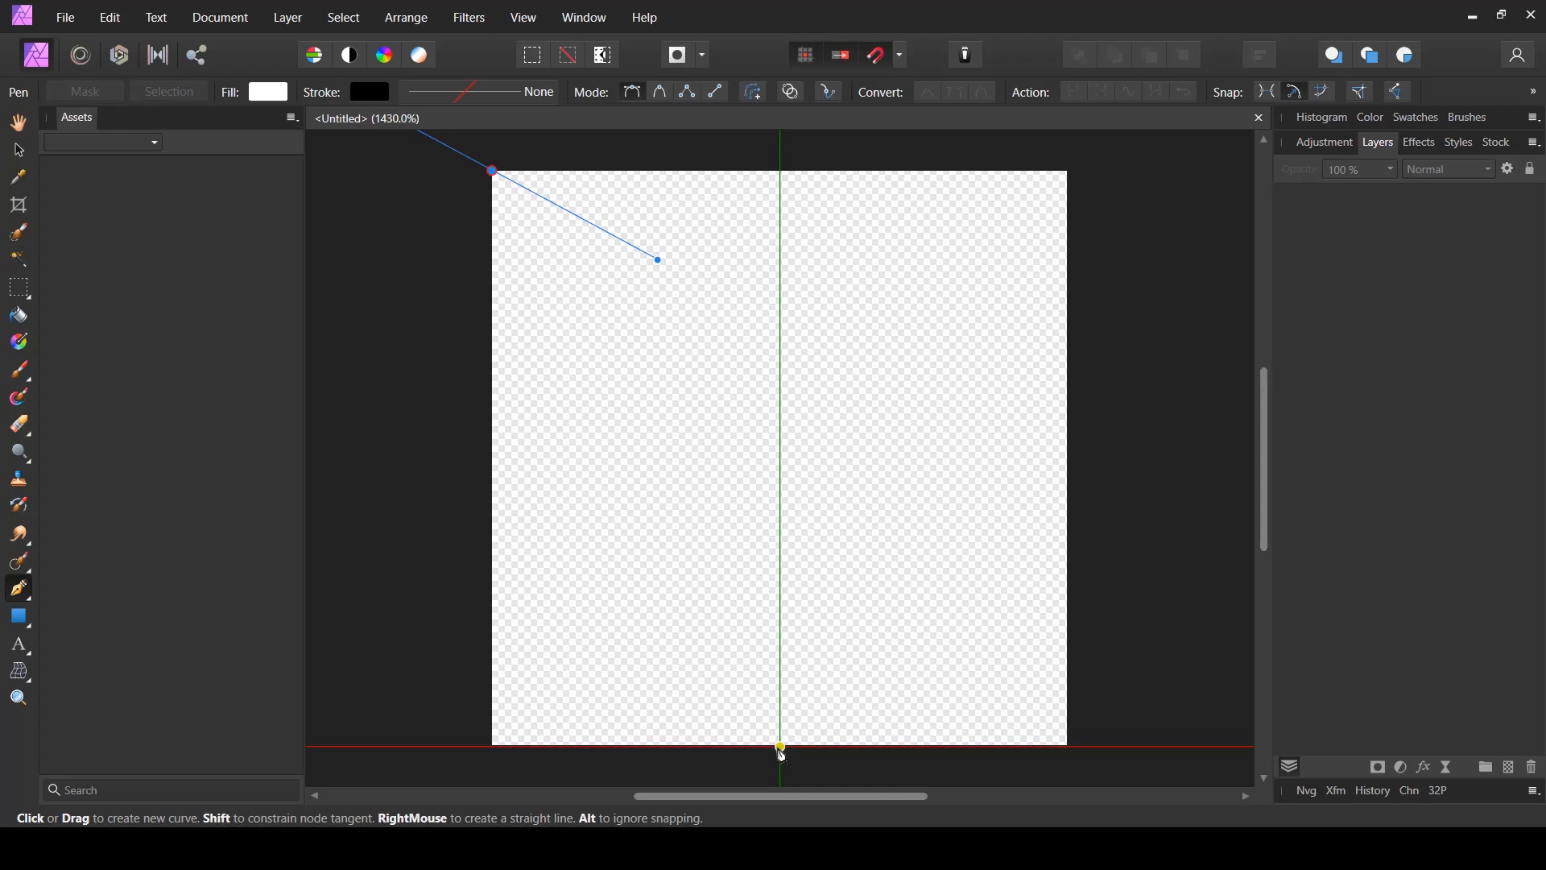
mouse_move(781, 747)
left_mouse_down()
mouse_move(789, 769)
mouse_move(787, 701)
mouse_move(792, 739)
left_mouse_up()
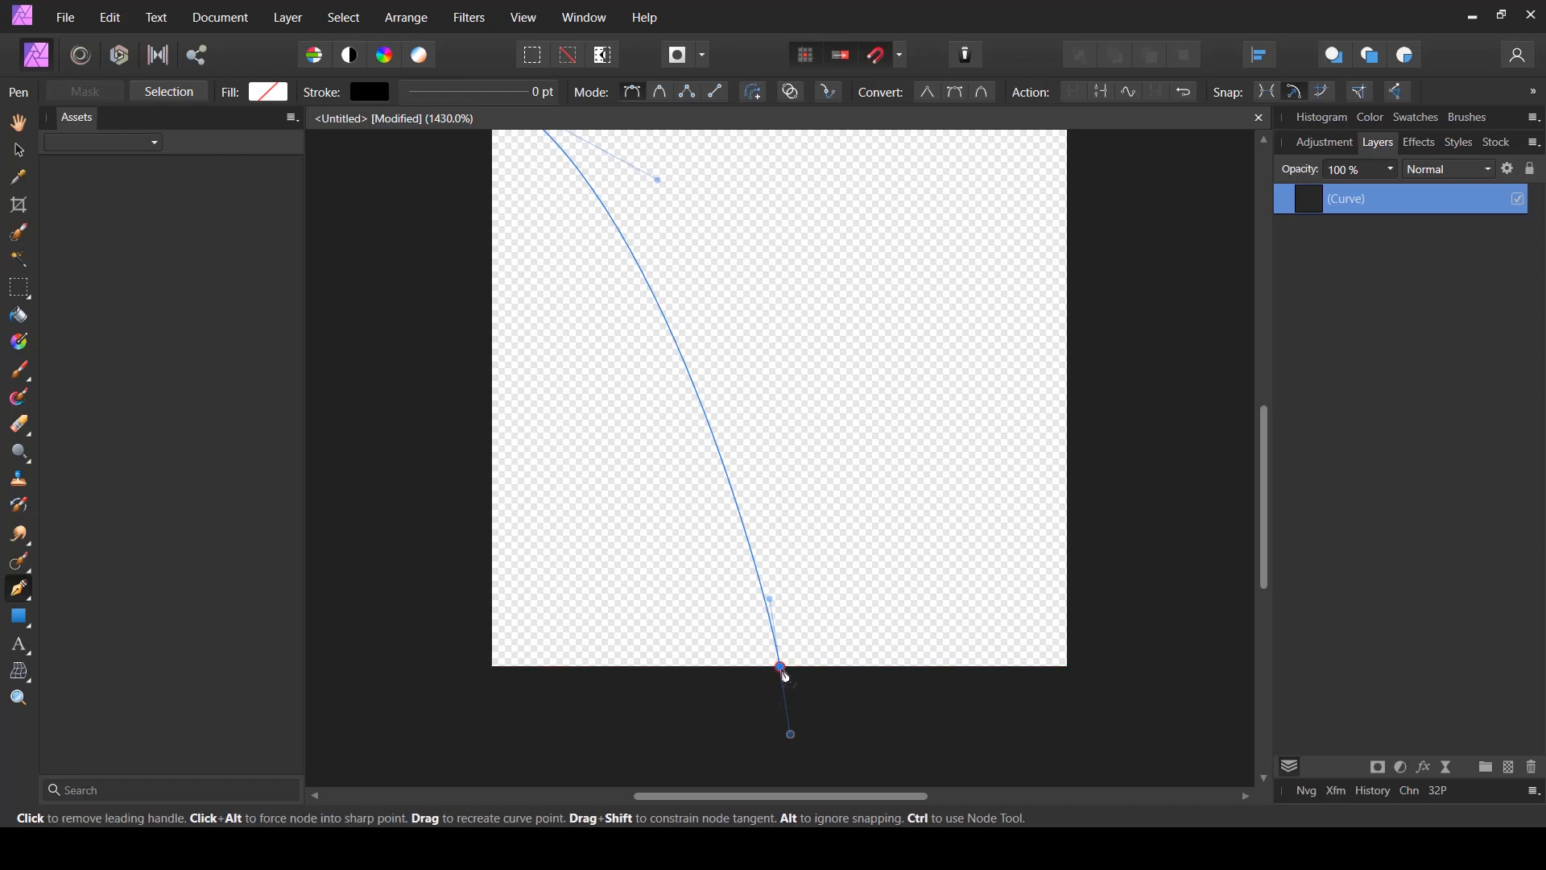
left_click_drag(785, 675, 608, 562)
key("space")
left_click_drag(539, 393, 580, 494)
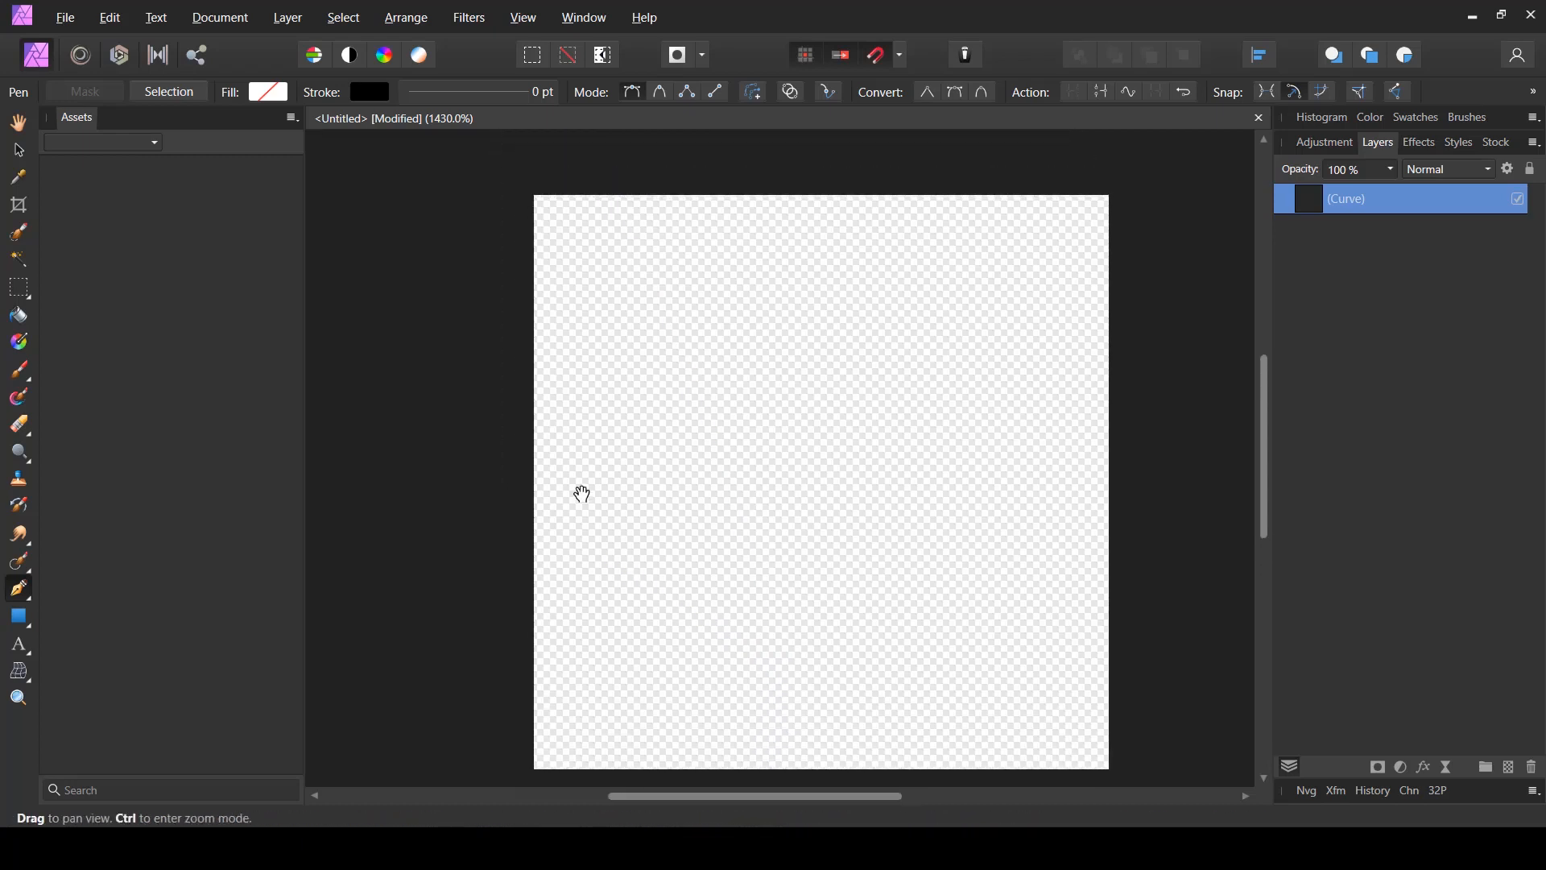
left_click_drag(535, 199, 574, 221)
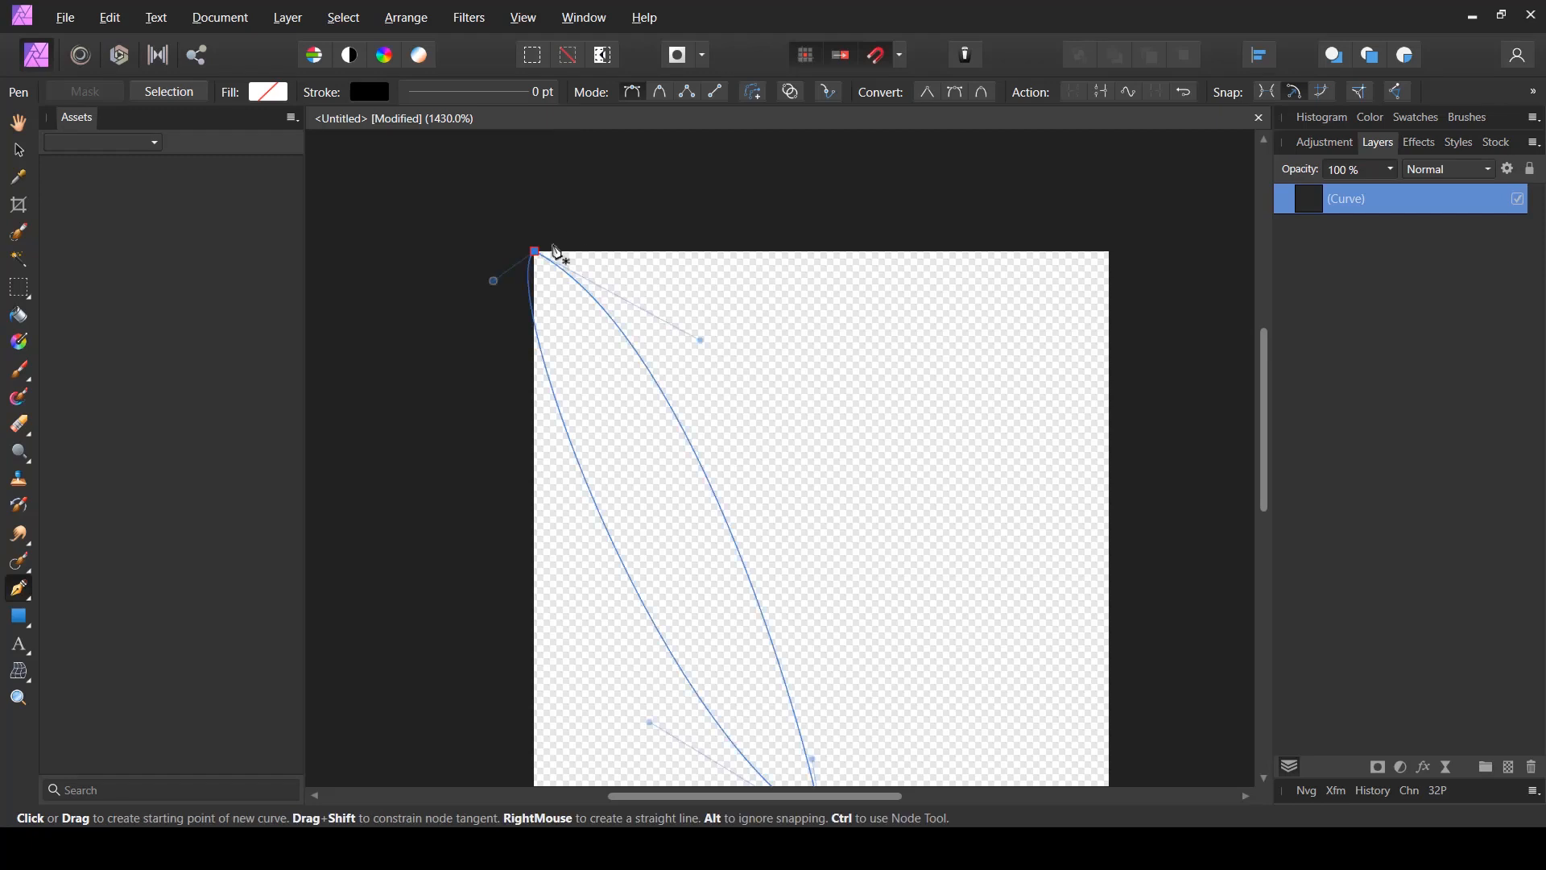
- Reshape the leaf with the Node tool so its outline bows evenly inside the canvas's left half, and fill it black
left_click(21, 593)
left_click(120, 625)
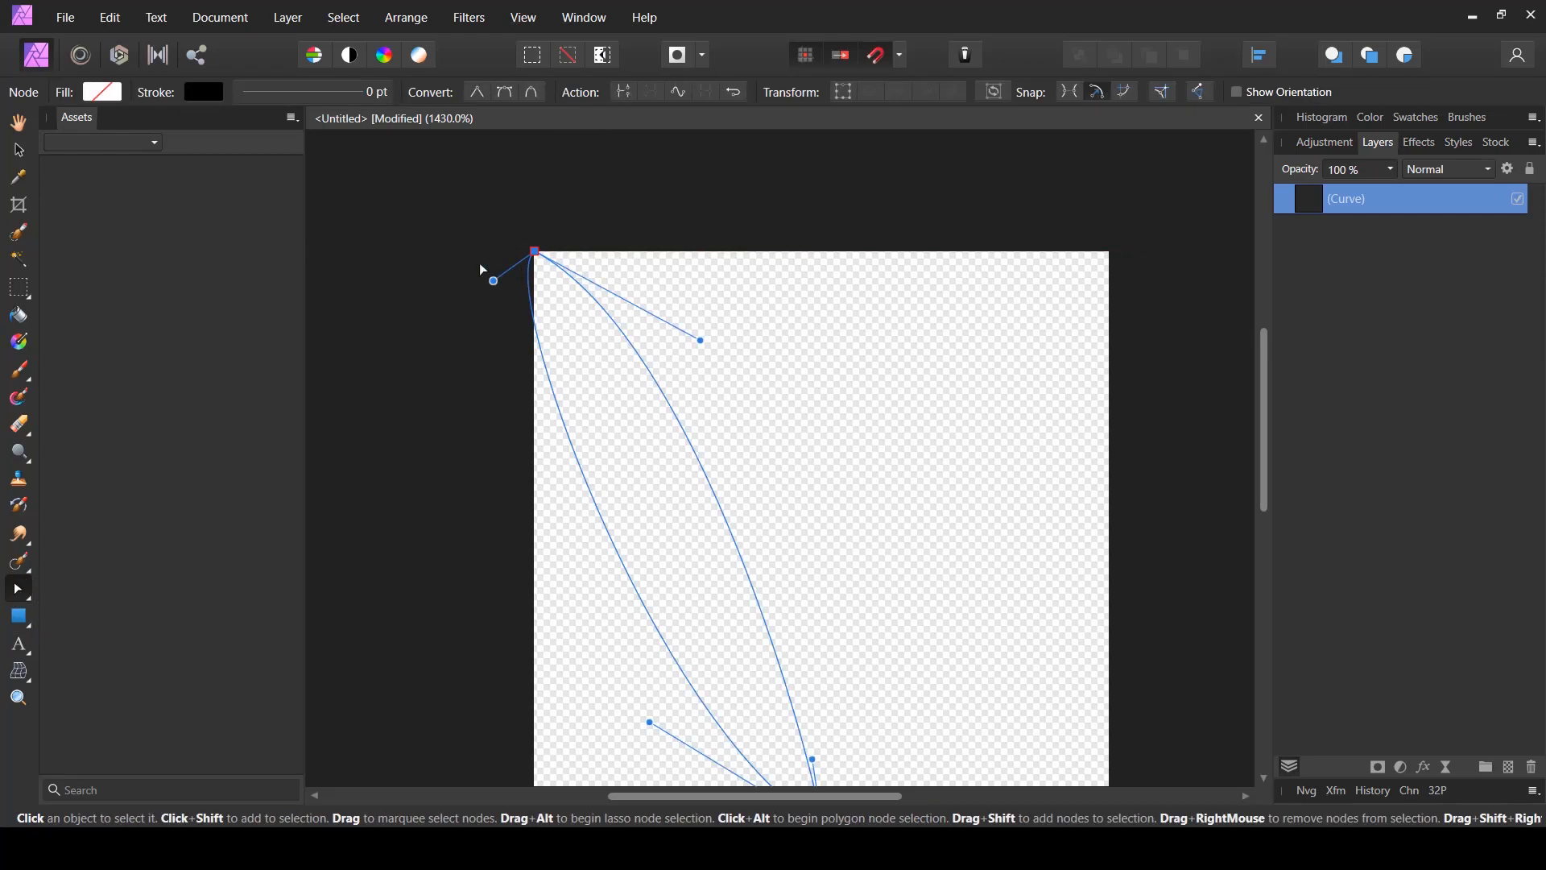
left_click_drag(493, 281, 540, 454)
left_click_drag(699, 342, 803, 411)
left_click_drag(836, 542, 760, 387)
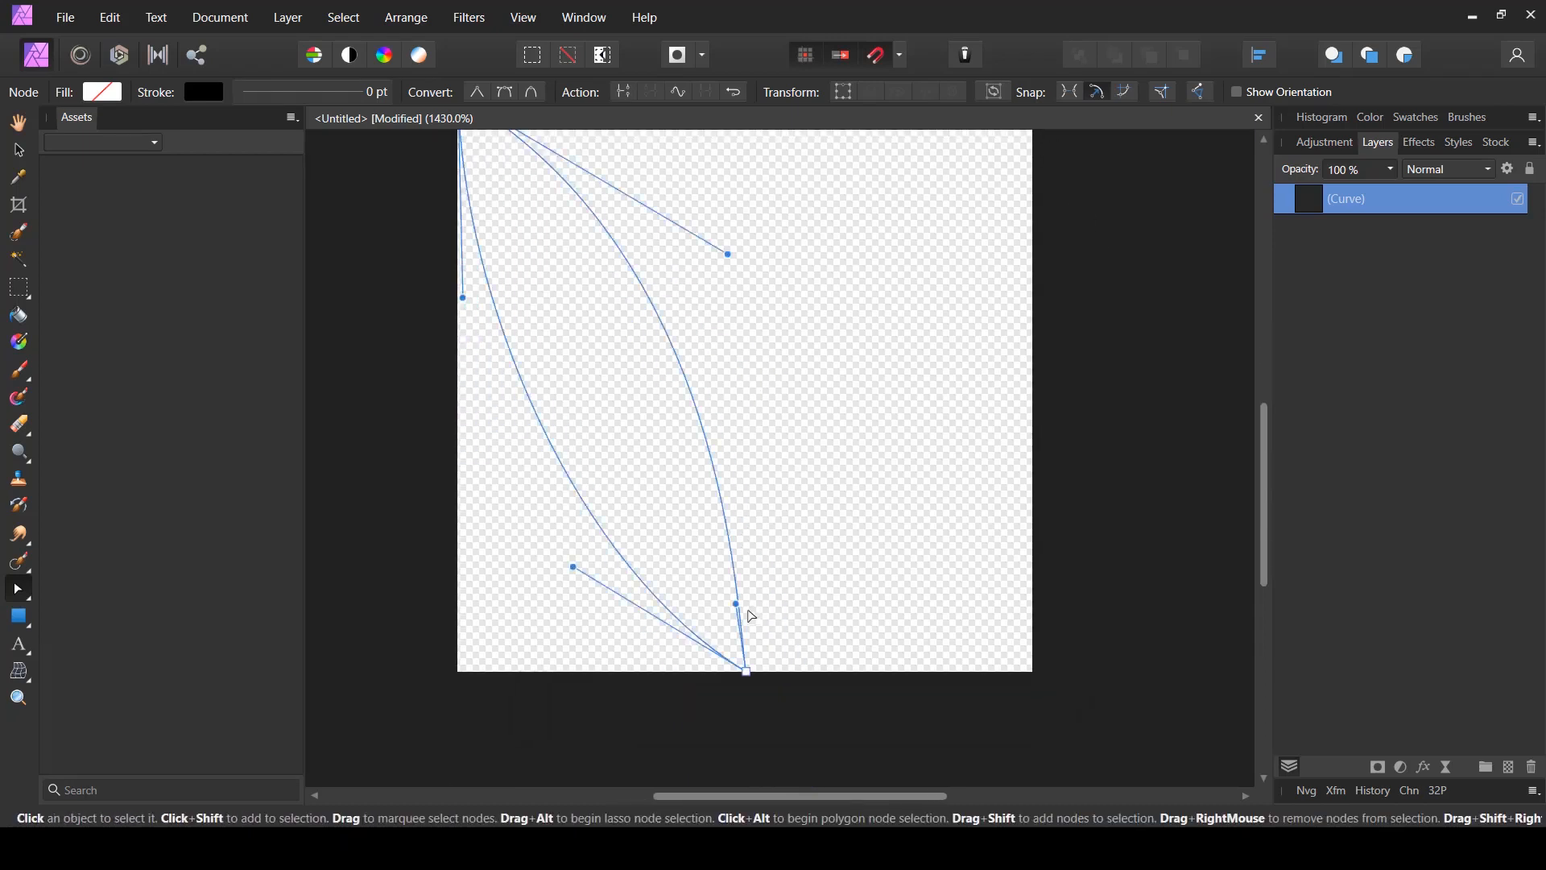
left_click_drag(747, 606, 748, 557)
left_click_drag(615, 565, 563, 615)
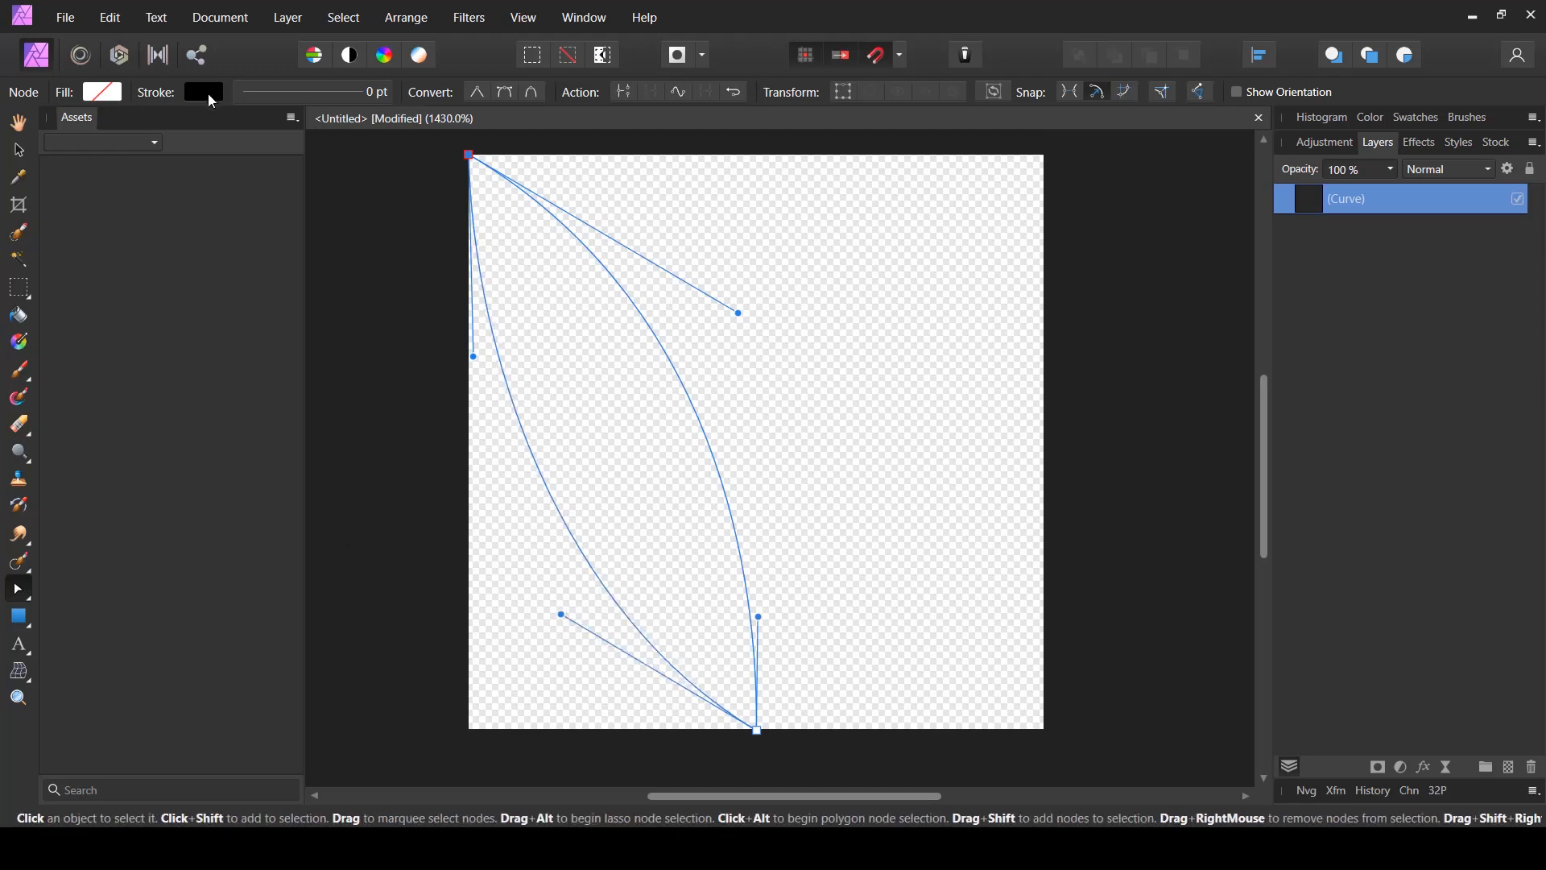
left_click(103, 92)
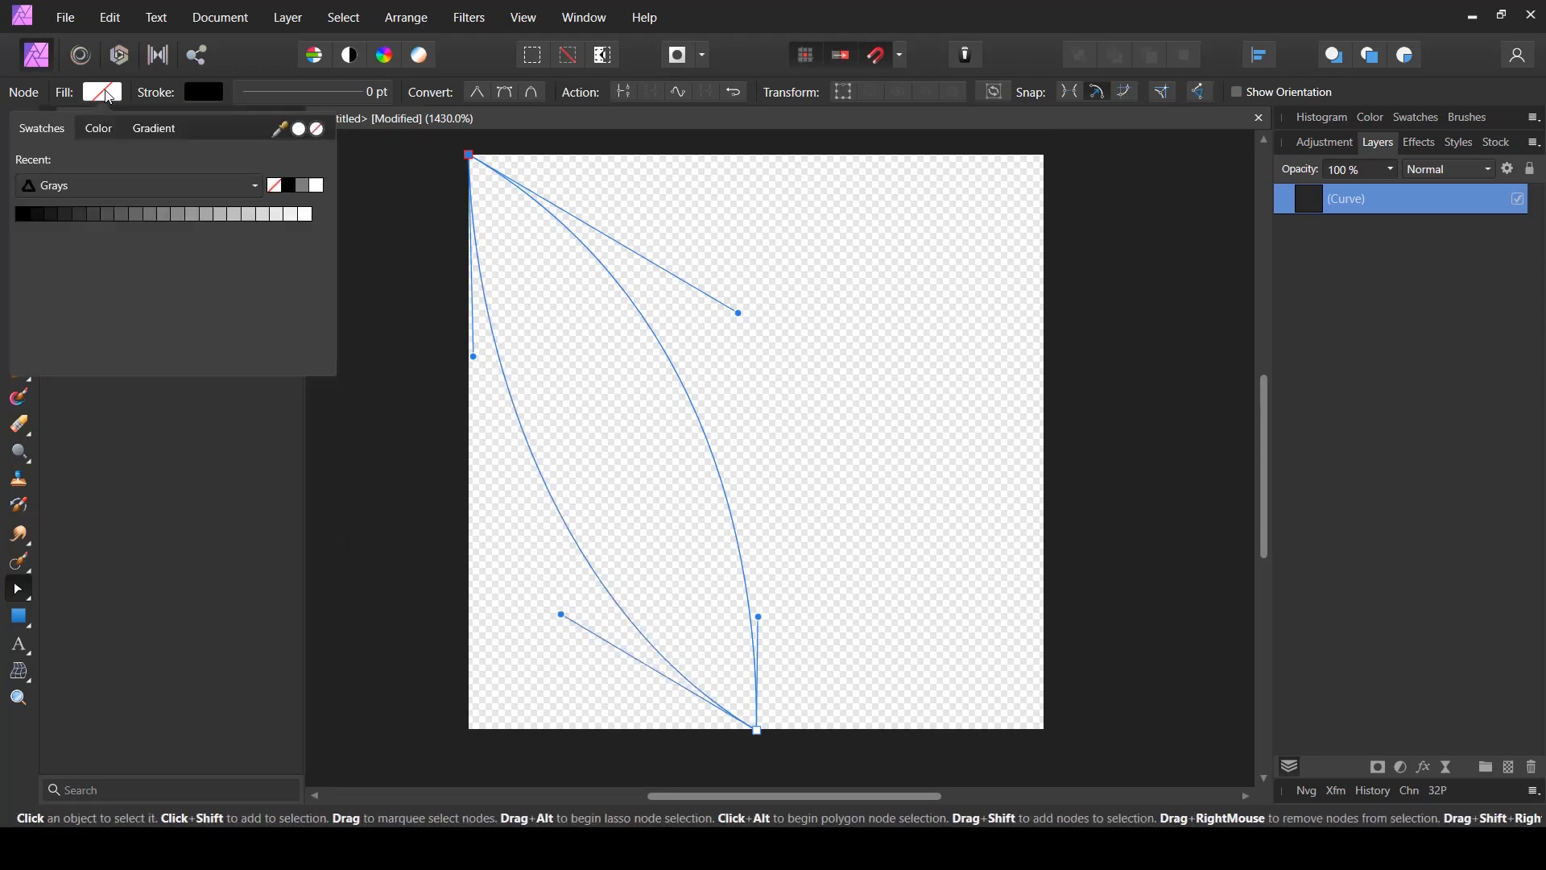
left_click(288, 185)
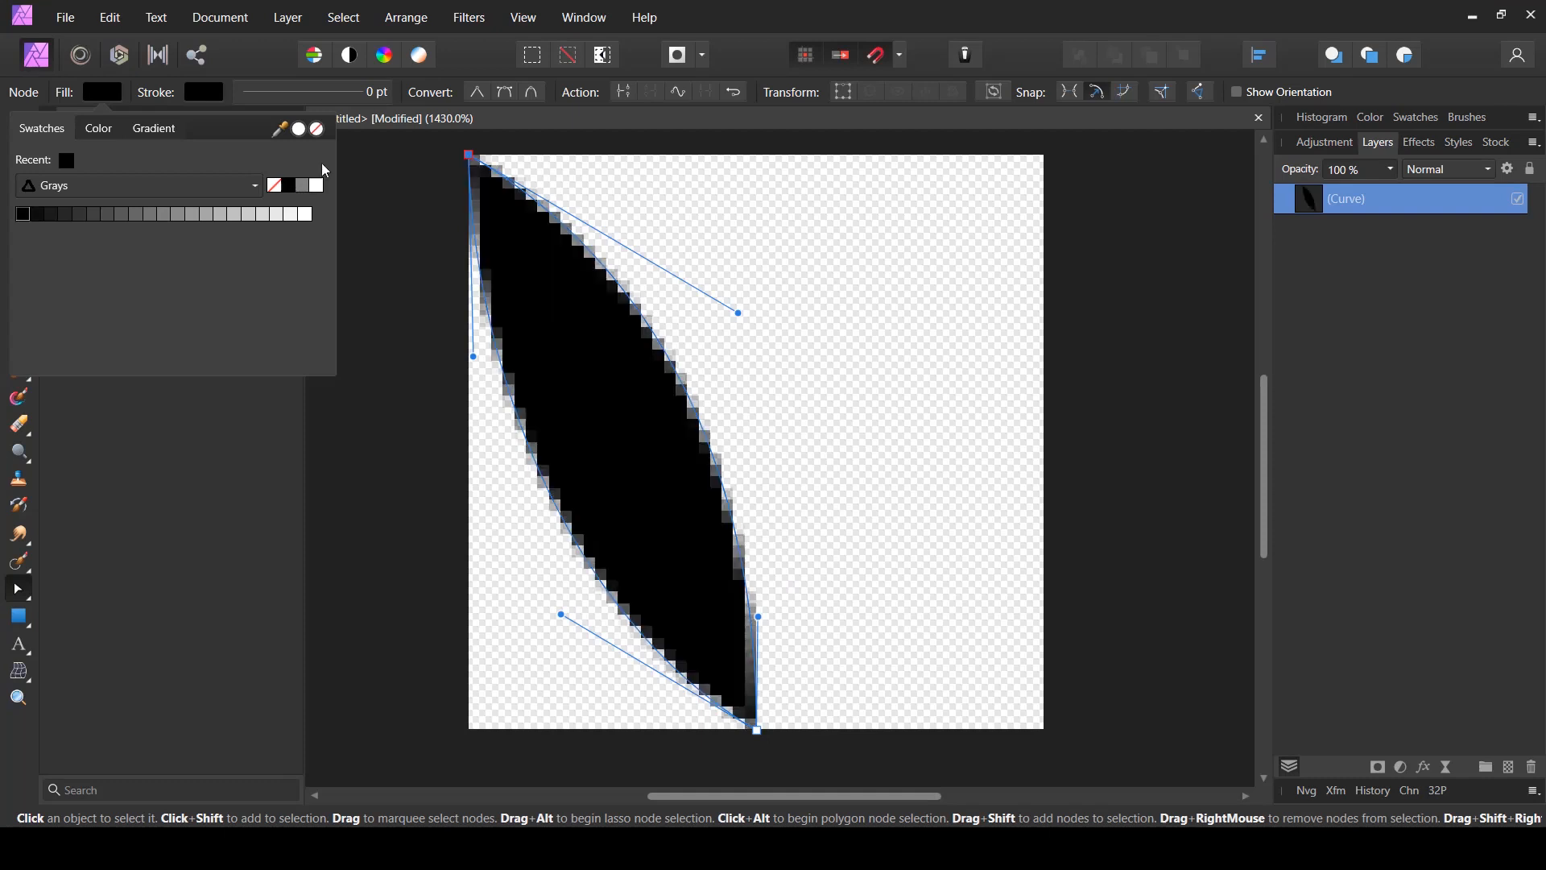
- Duplicate the black leaf, flip the copy horizontally and place it against the canvas's right edge to form a V
left_click(20, 150)
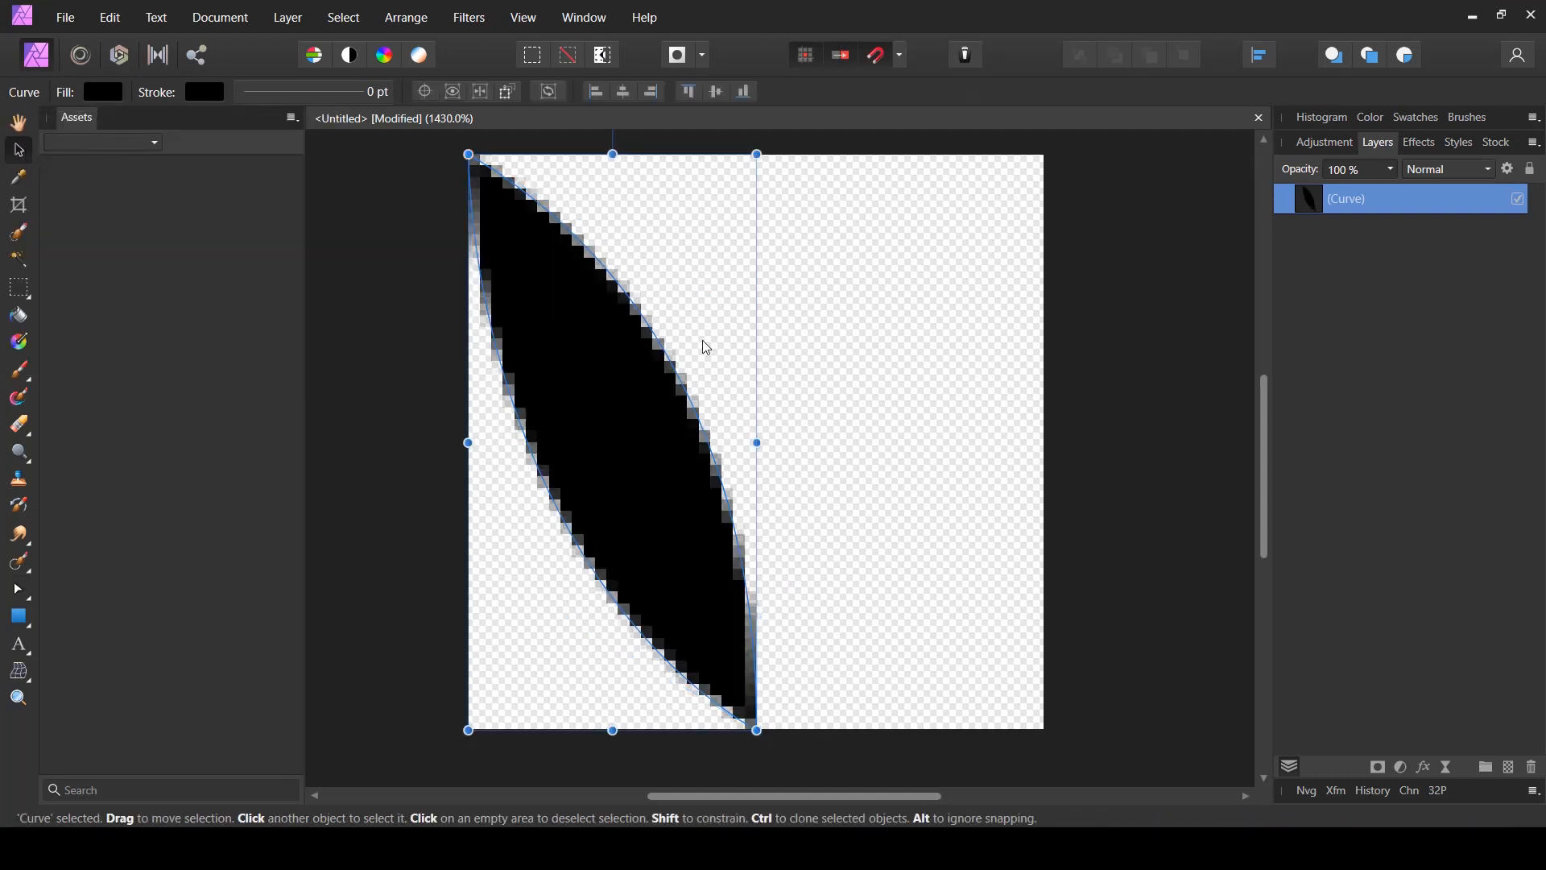
key("ctrl+j")
right_click(619, 337)
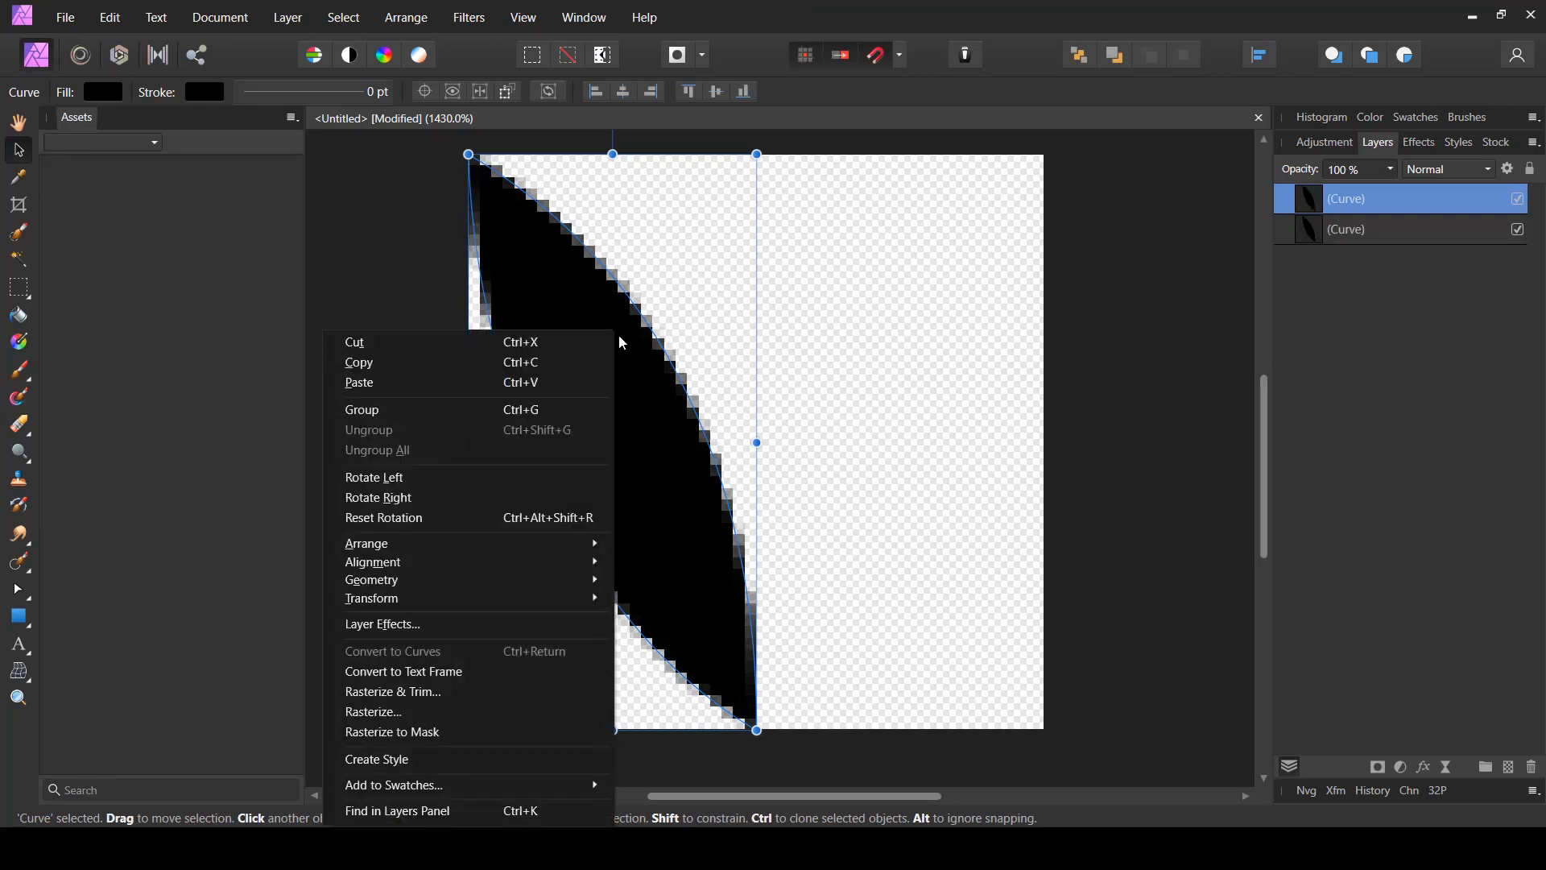
mouse_move(471, 603)
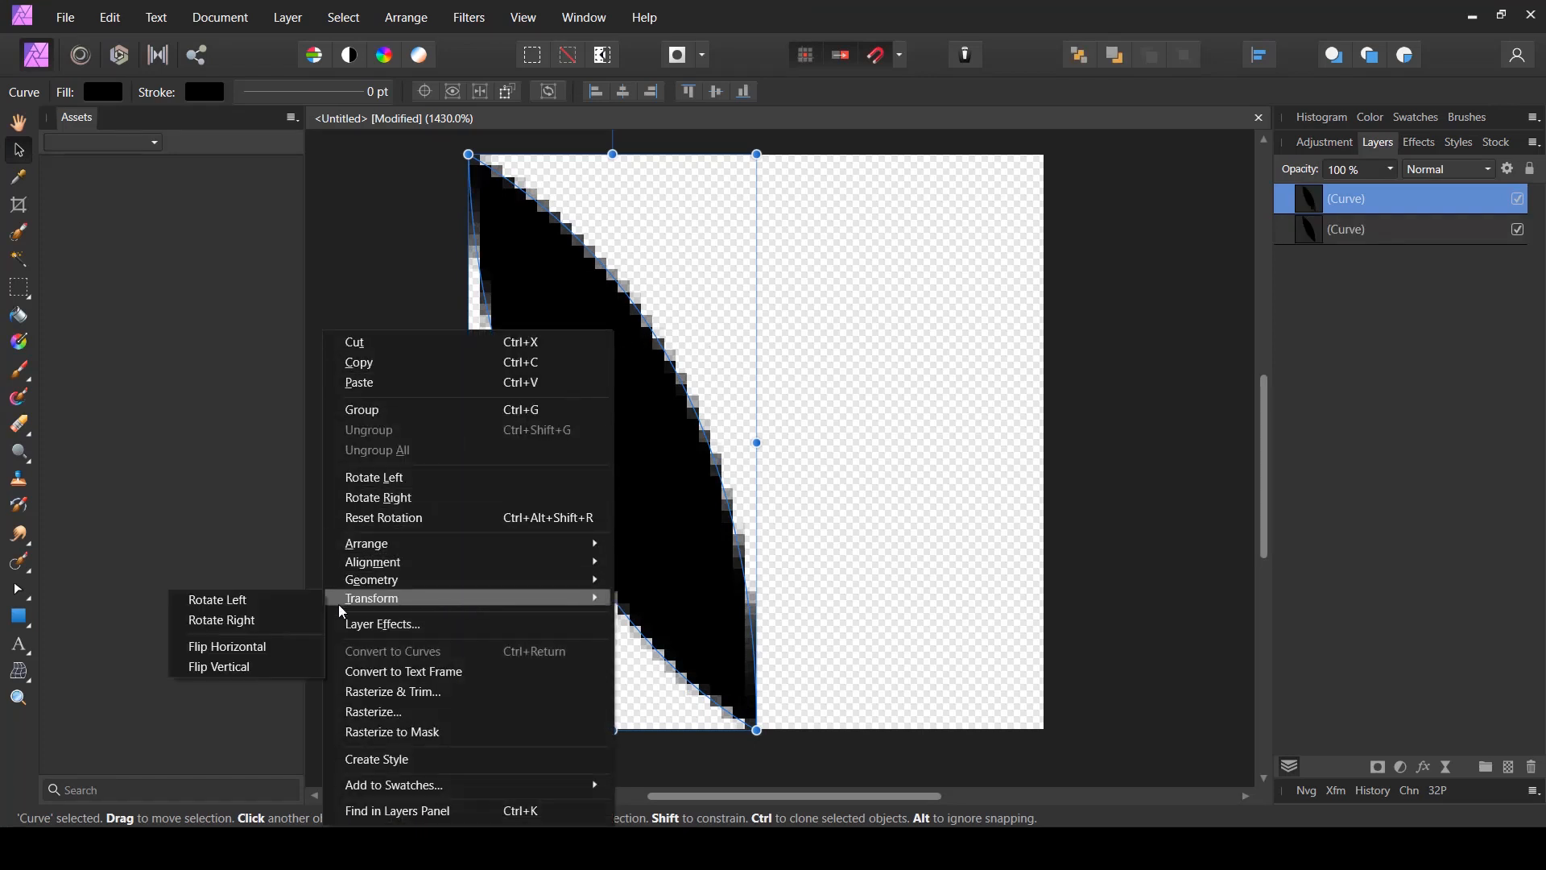
left_click(238, 647)
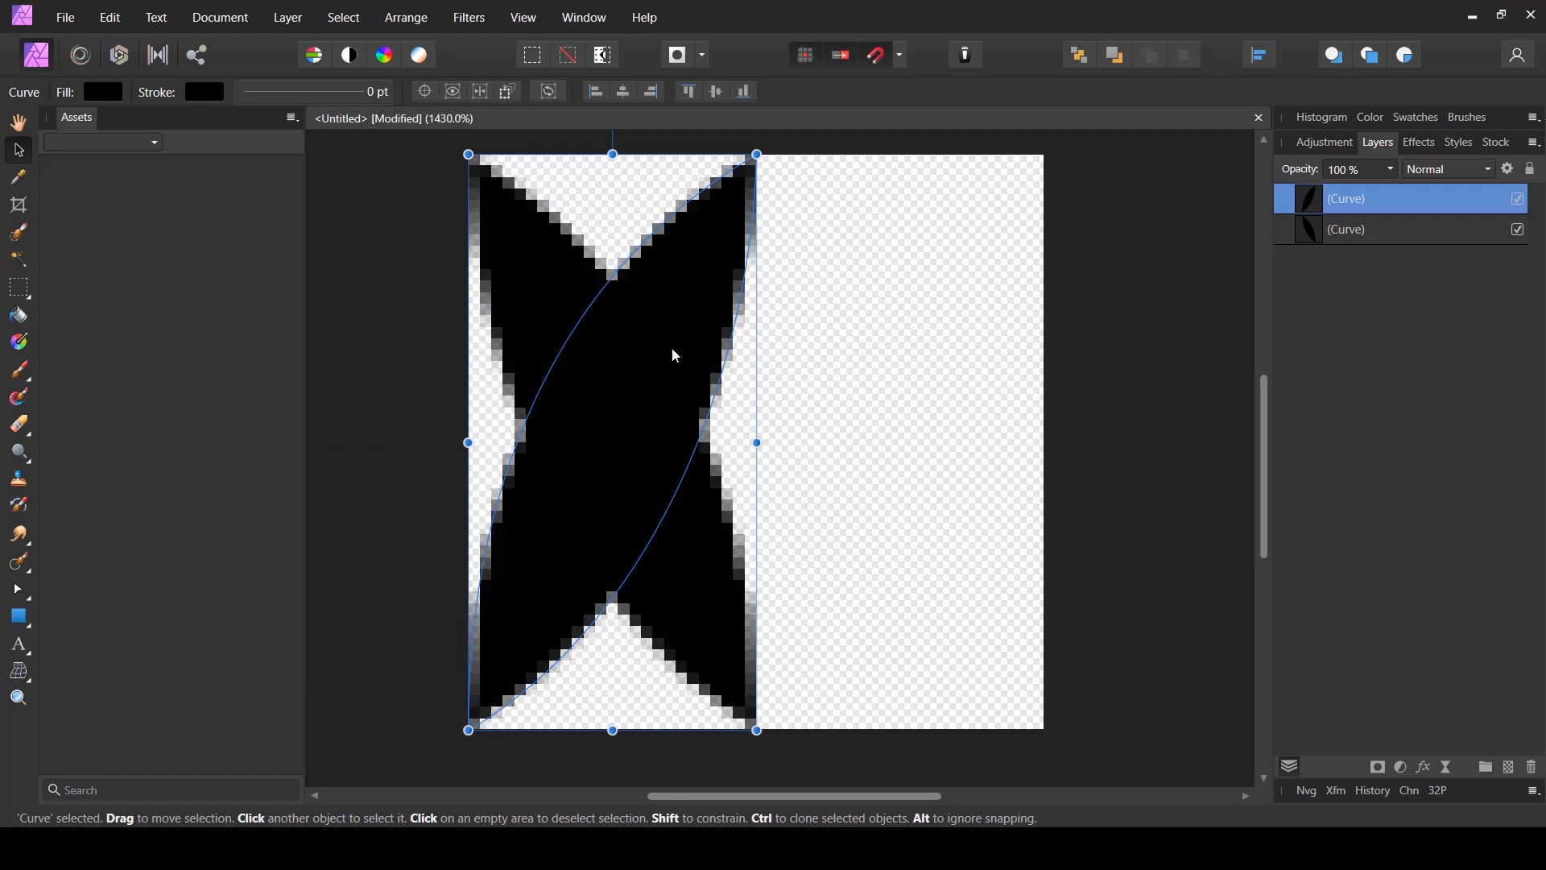
left_click_drag(618, 376, 959, 348)
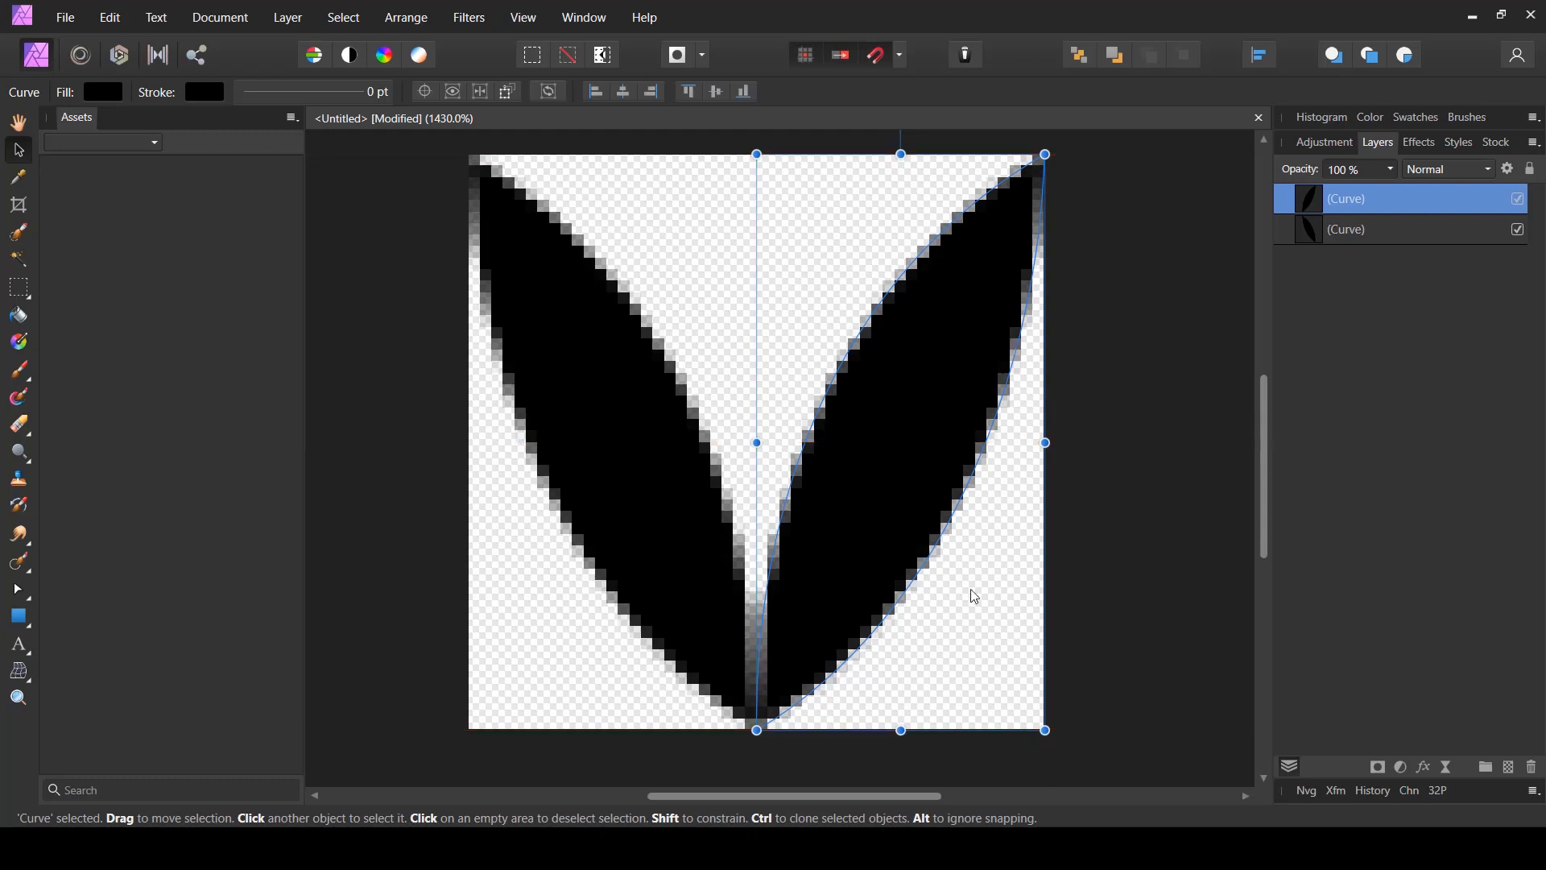
- Merge the visible leaf shapes into a new pixel layer and hide the two original curve layers
left_click(1125, 344)
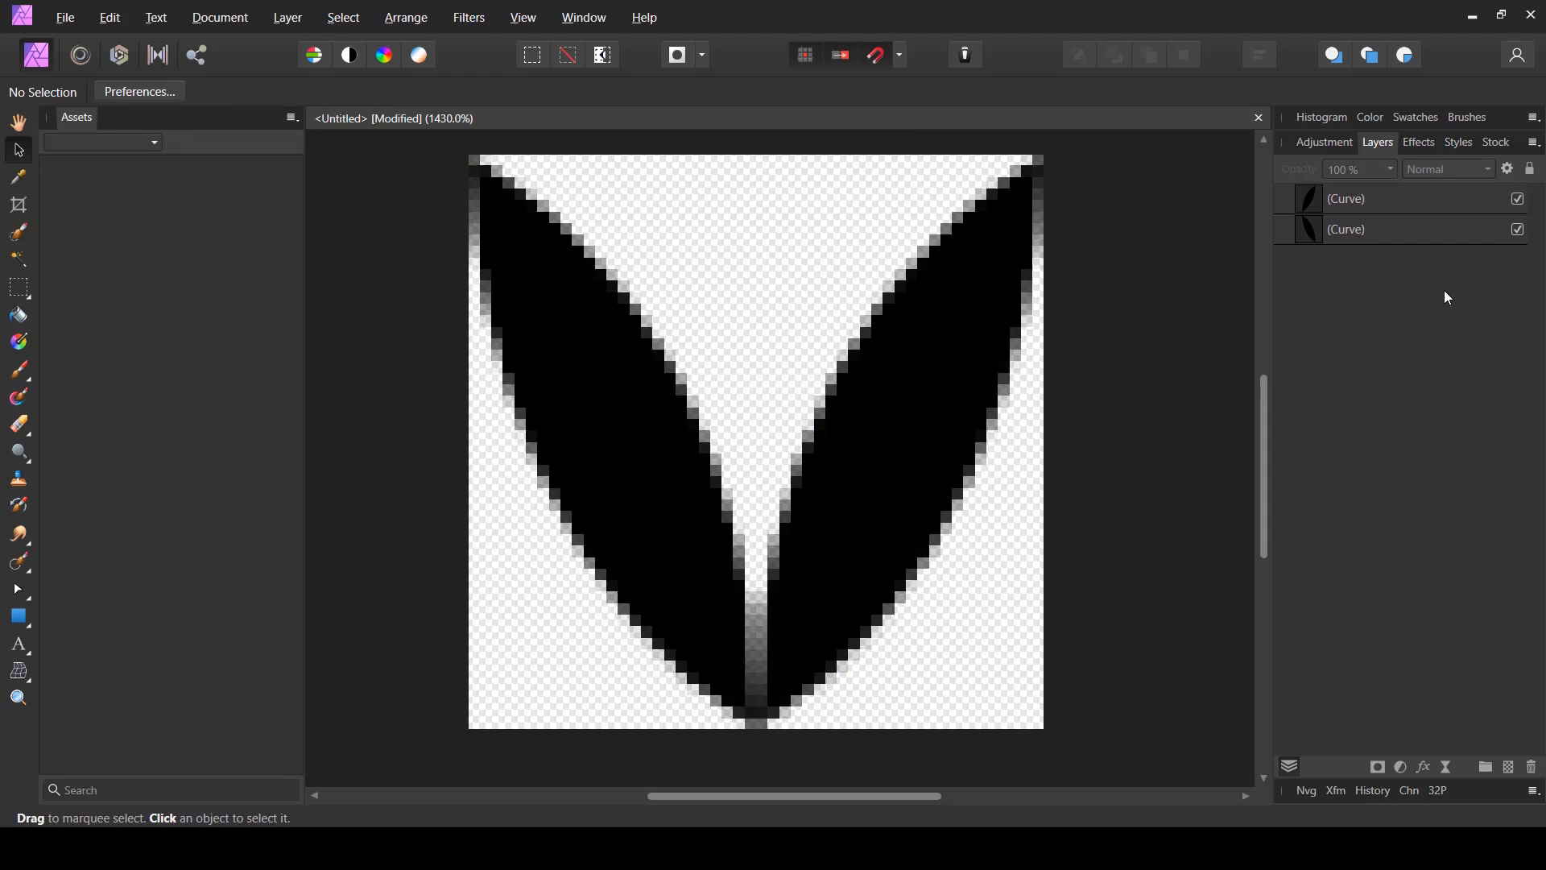
key("ctrl+shift+alt+e")
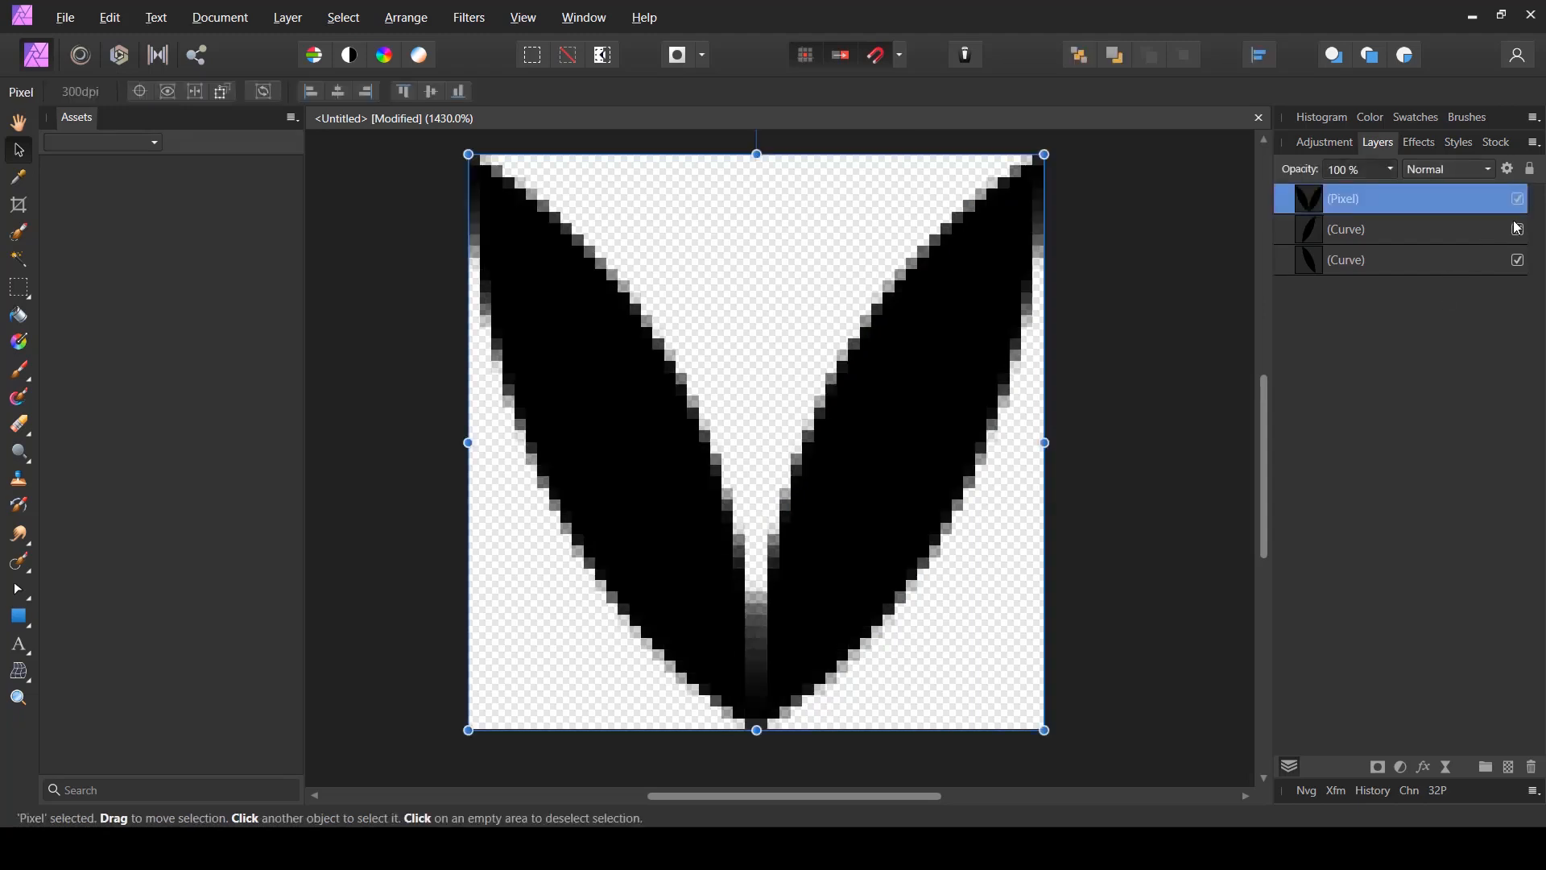
left_click(1517, 229)
left_click(1518, 260)
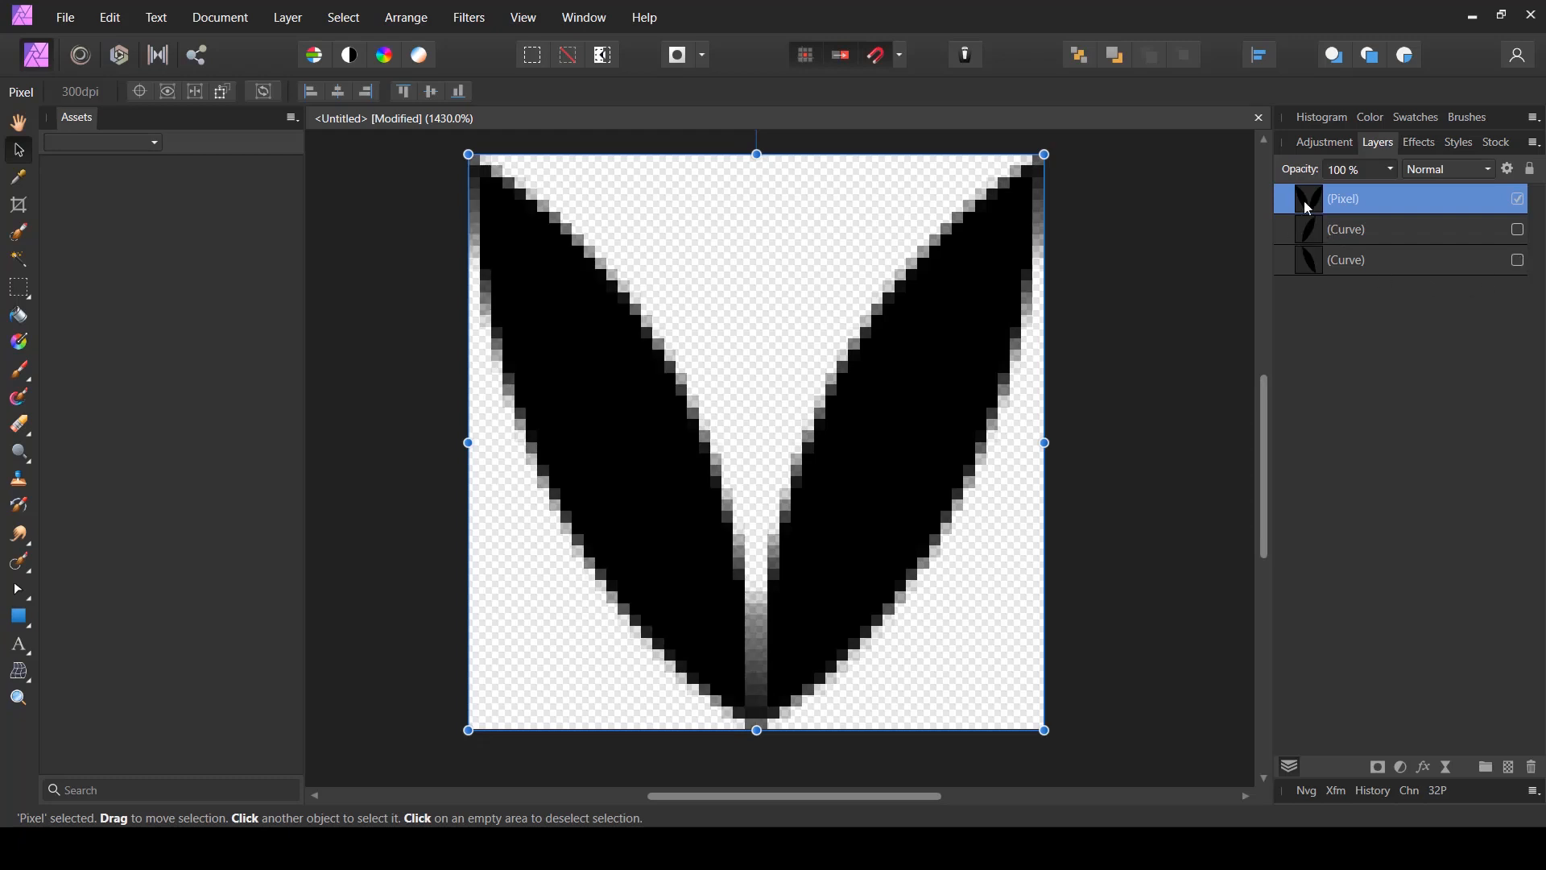